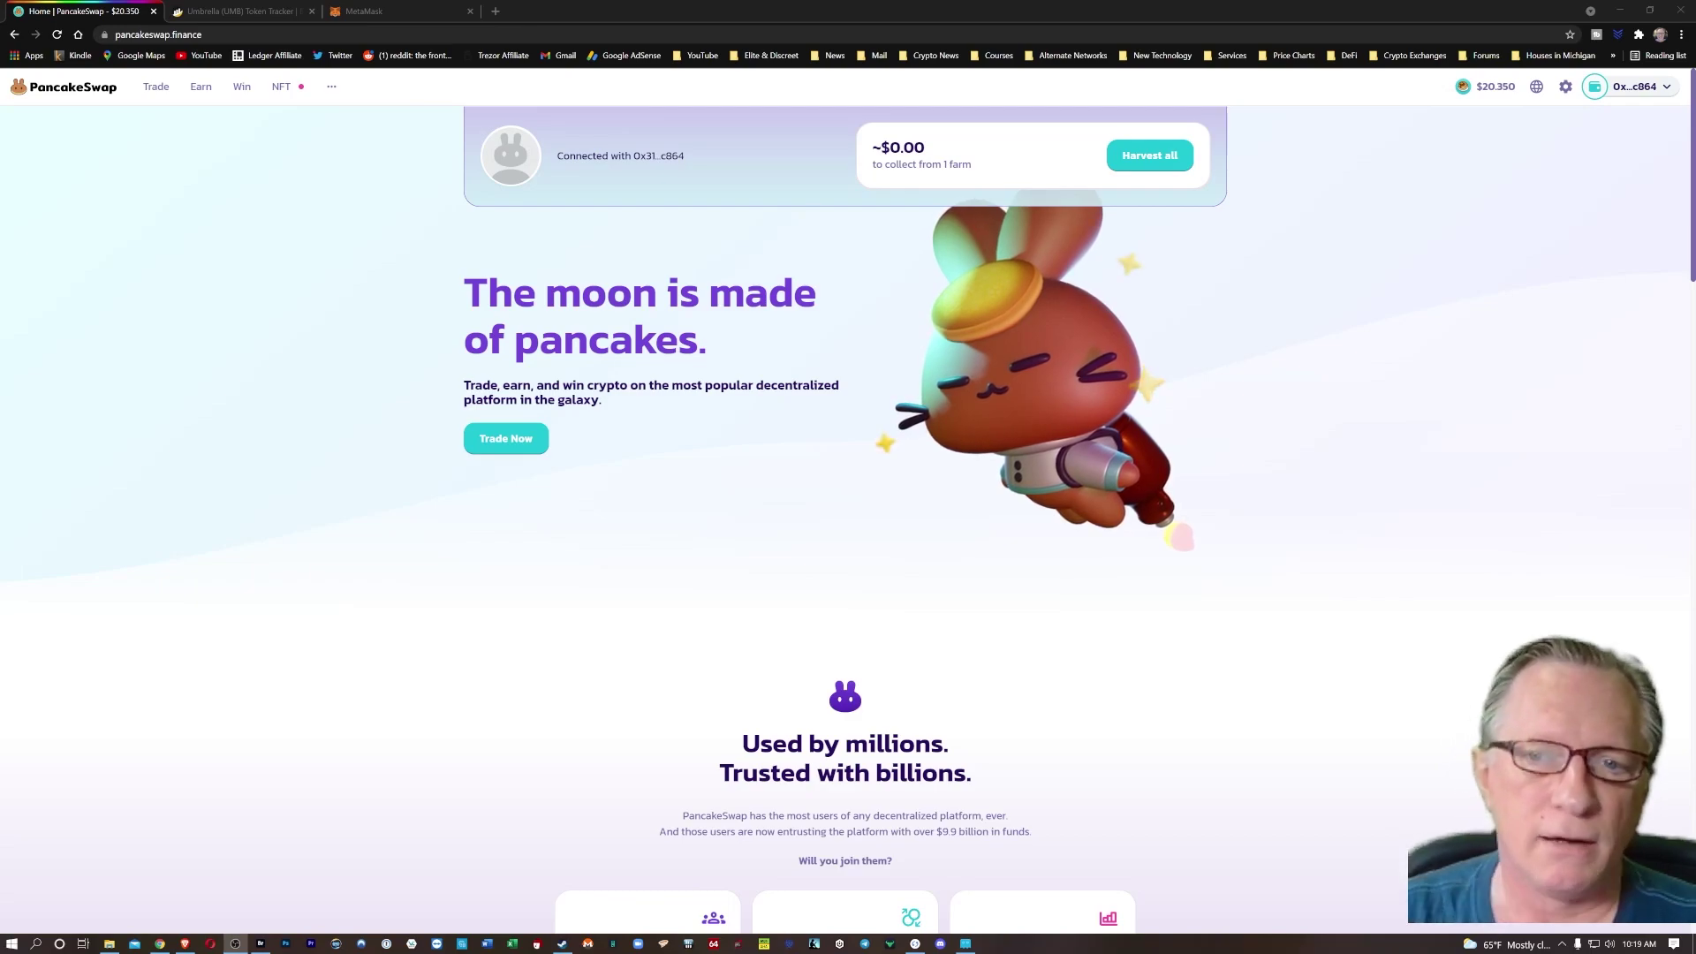
Bring up Chrome's installed extensions from the puzzle-piece icon on the toolbar.
mouse_move(295, 89)
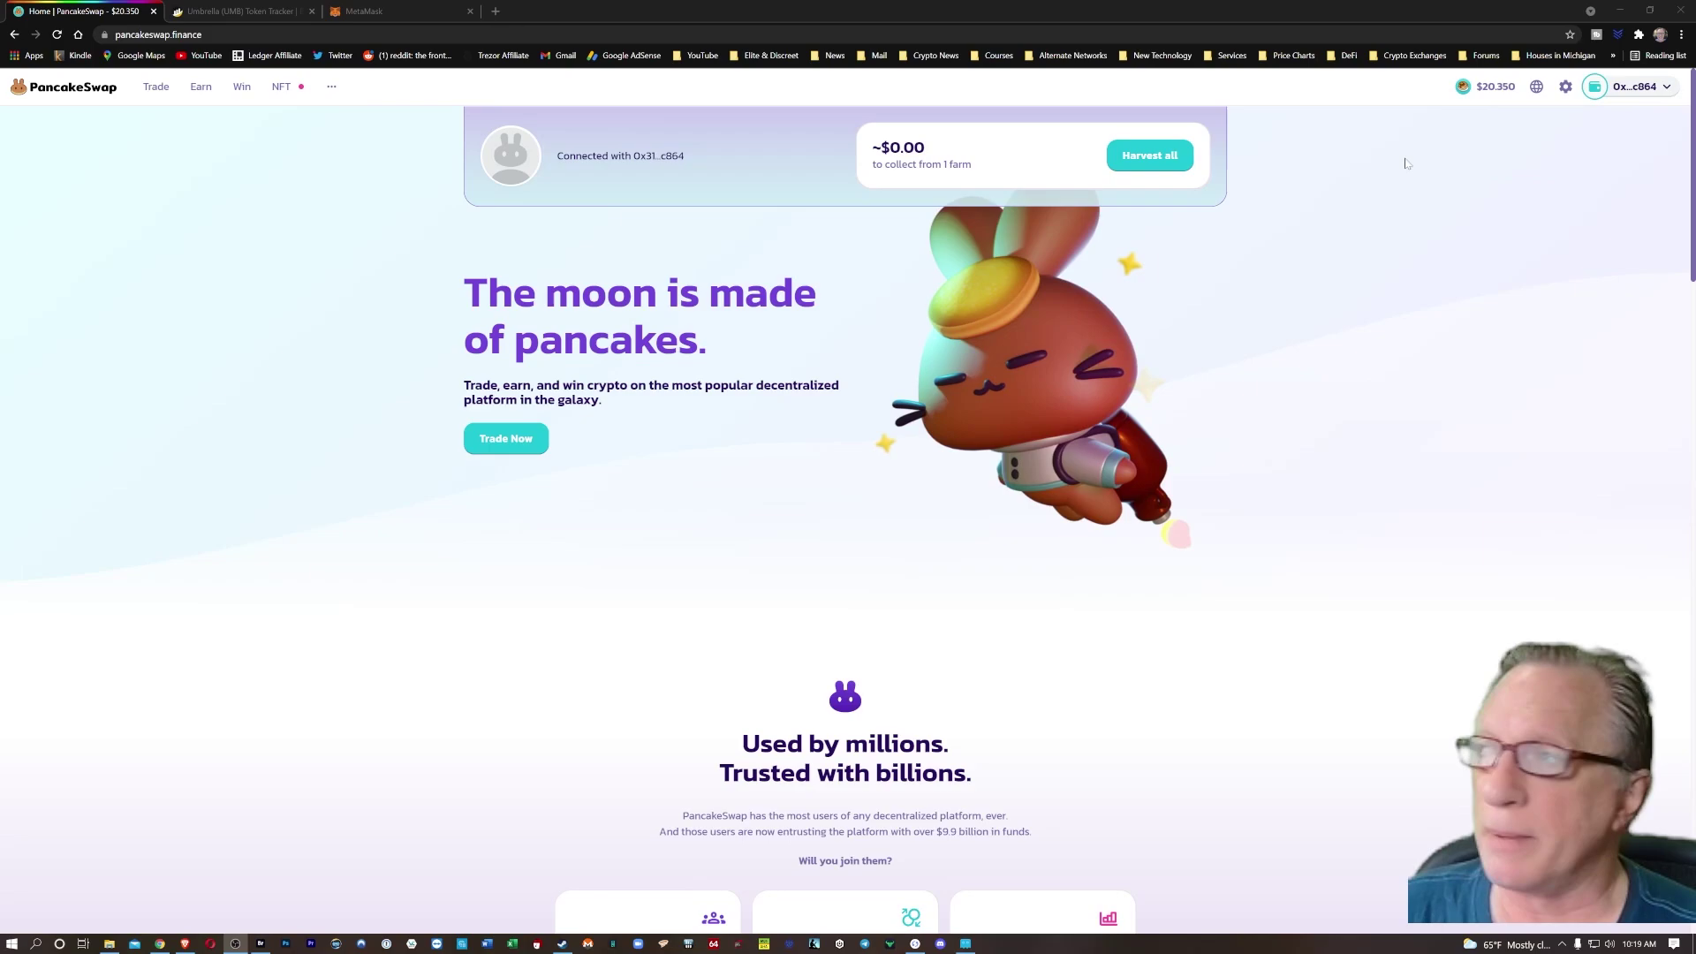
Check in MetaMask that the wallet holds 6.0445 BNB, then close the wallet.
left_click(1637, 37)
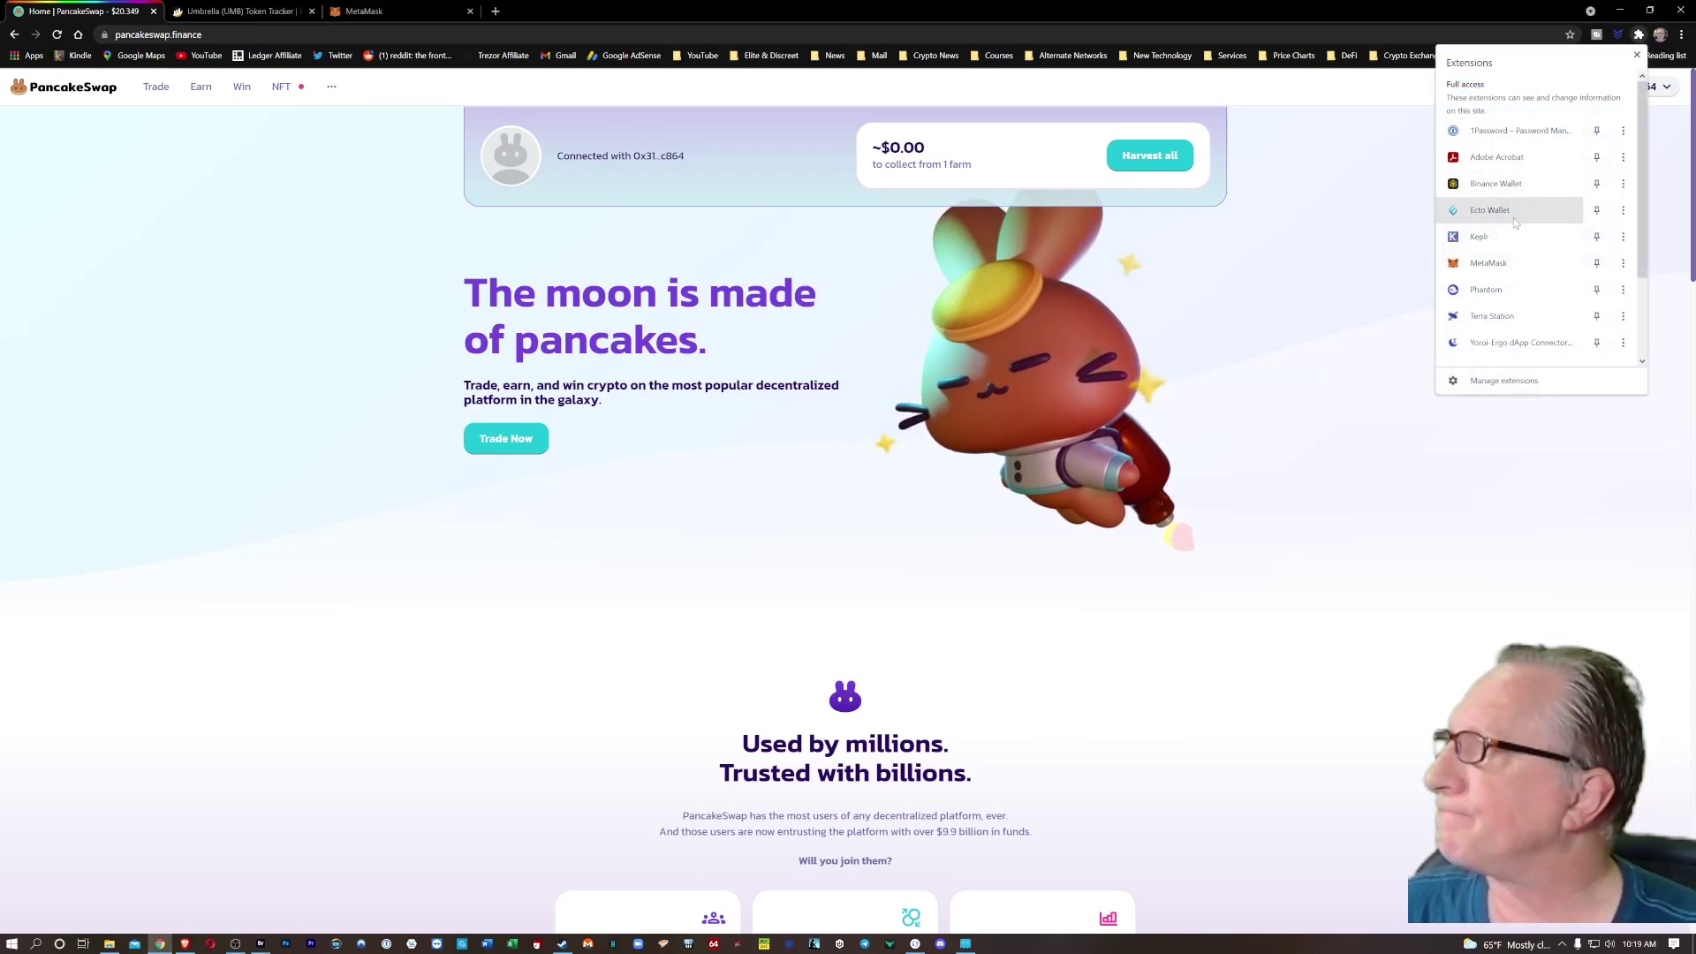
left_click(1502, 264)
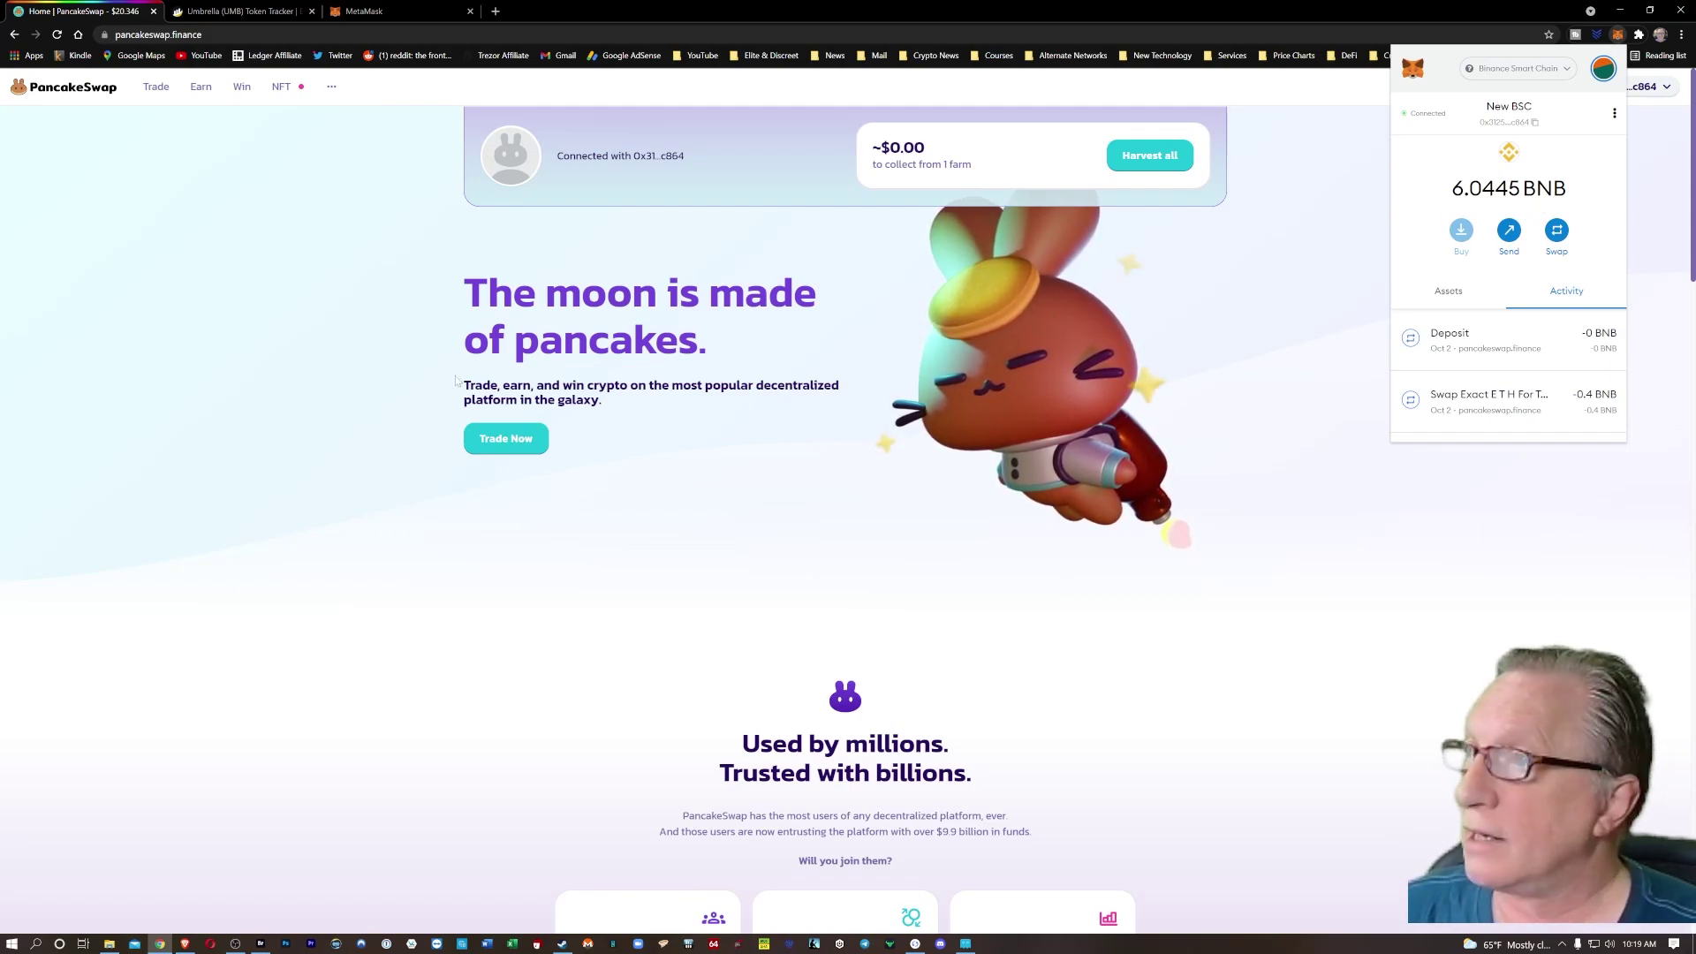
left_click(283, 374)
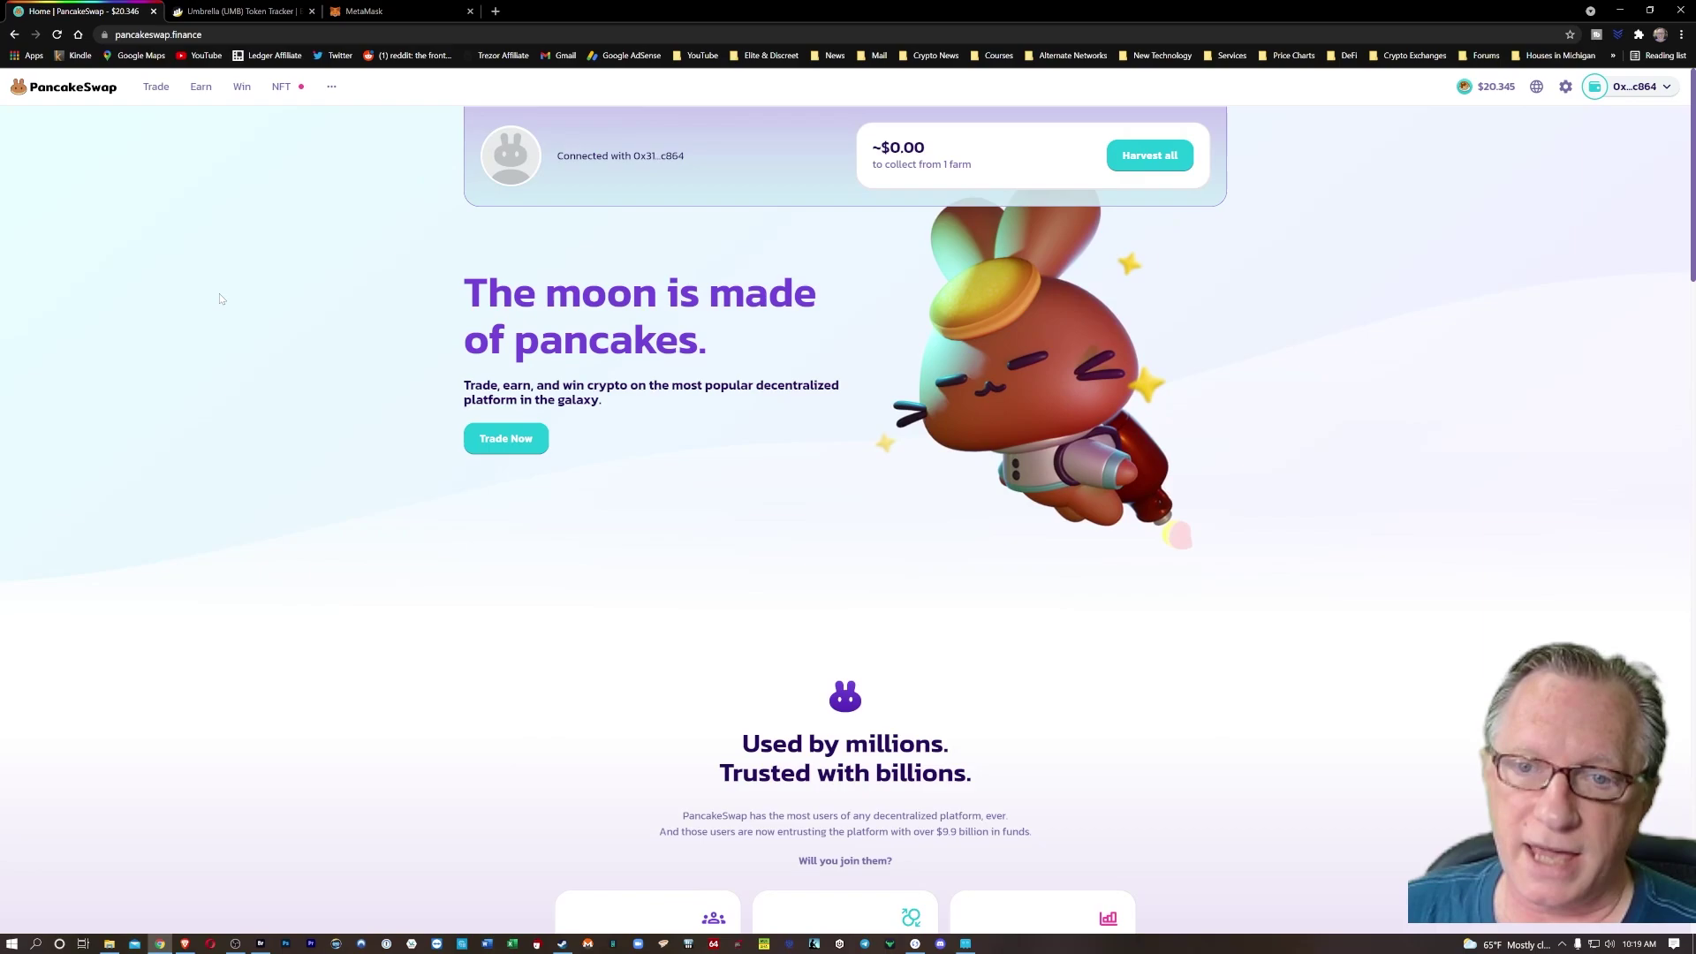
On the Exchange page, set up a swap of 0.5 BNB into CAKE.
mouse_move(156, 86)
left_click(168, 126)
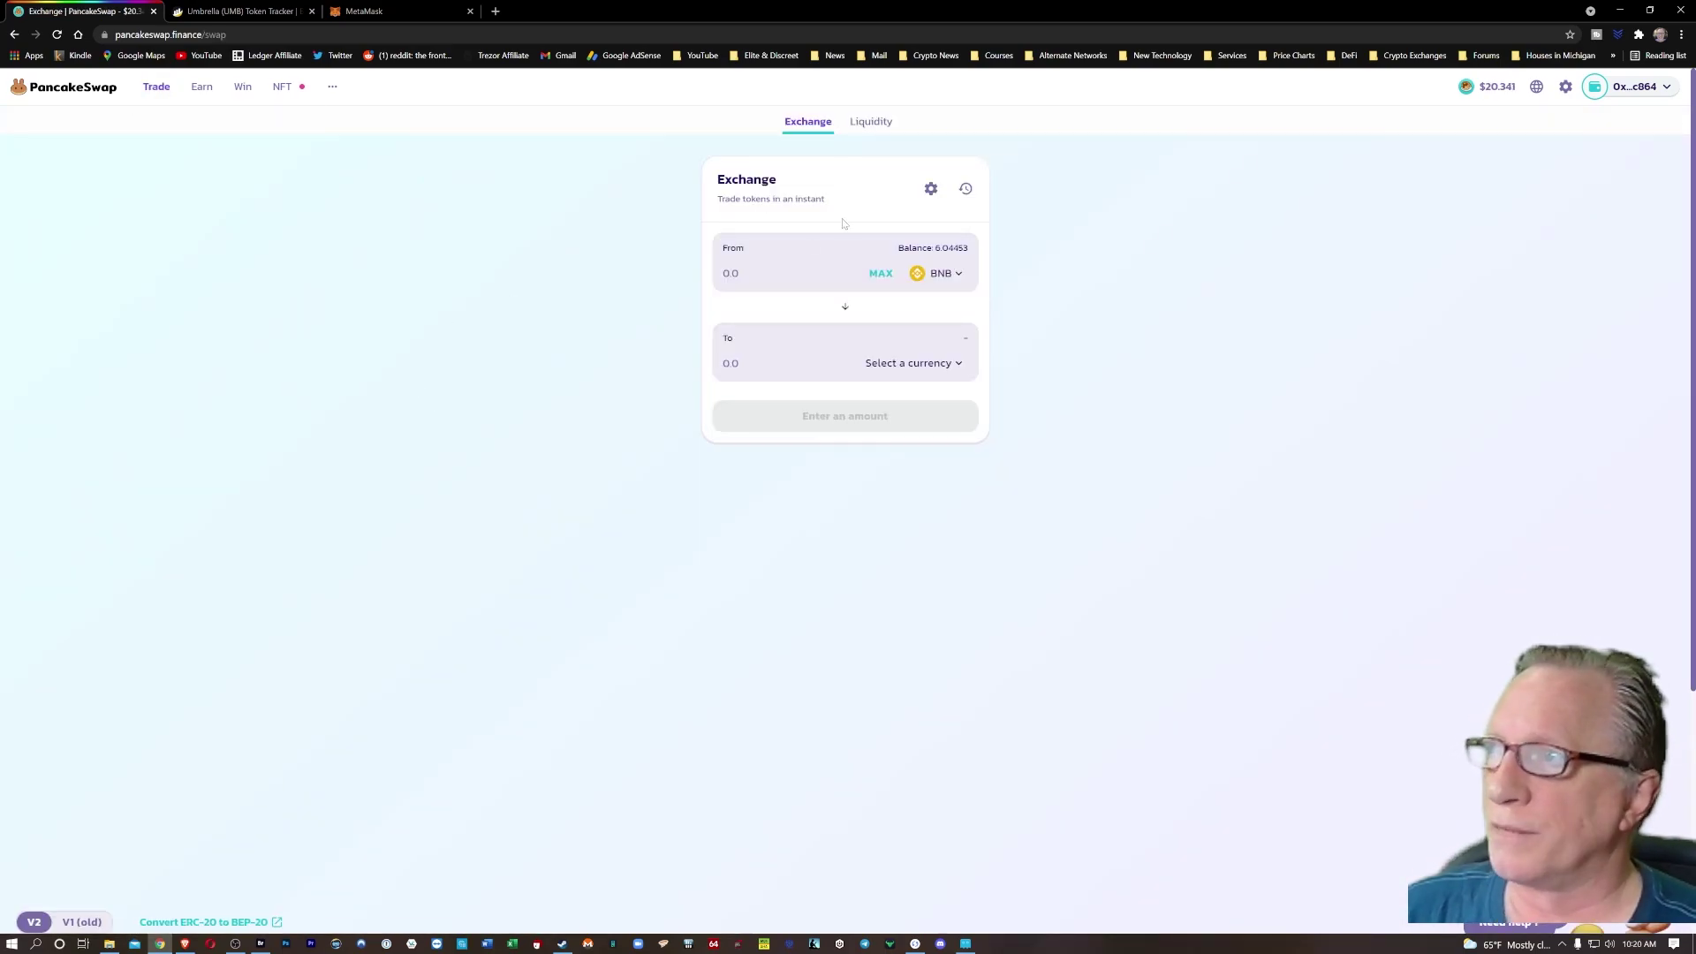
left_click(954, 364)
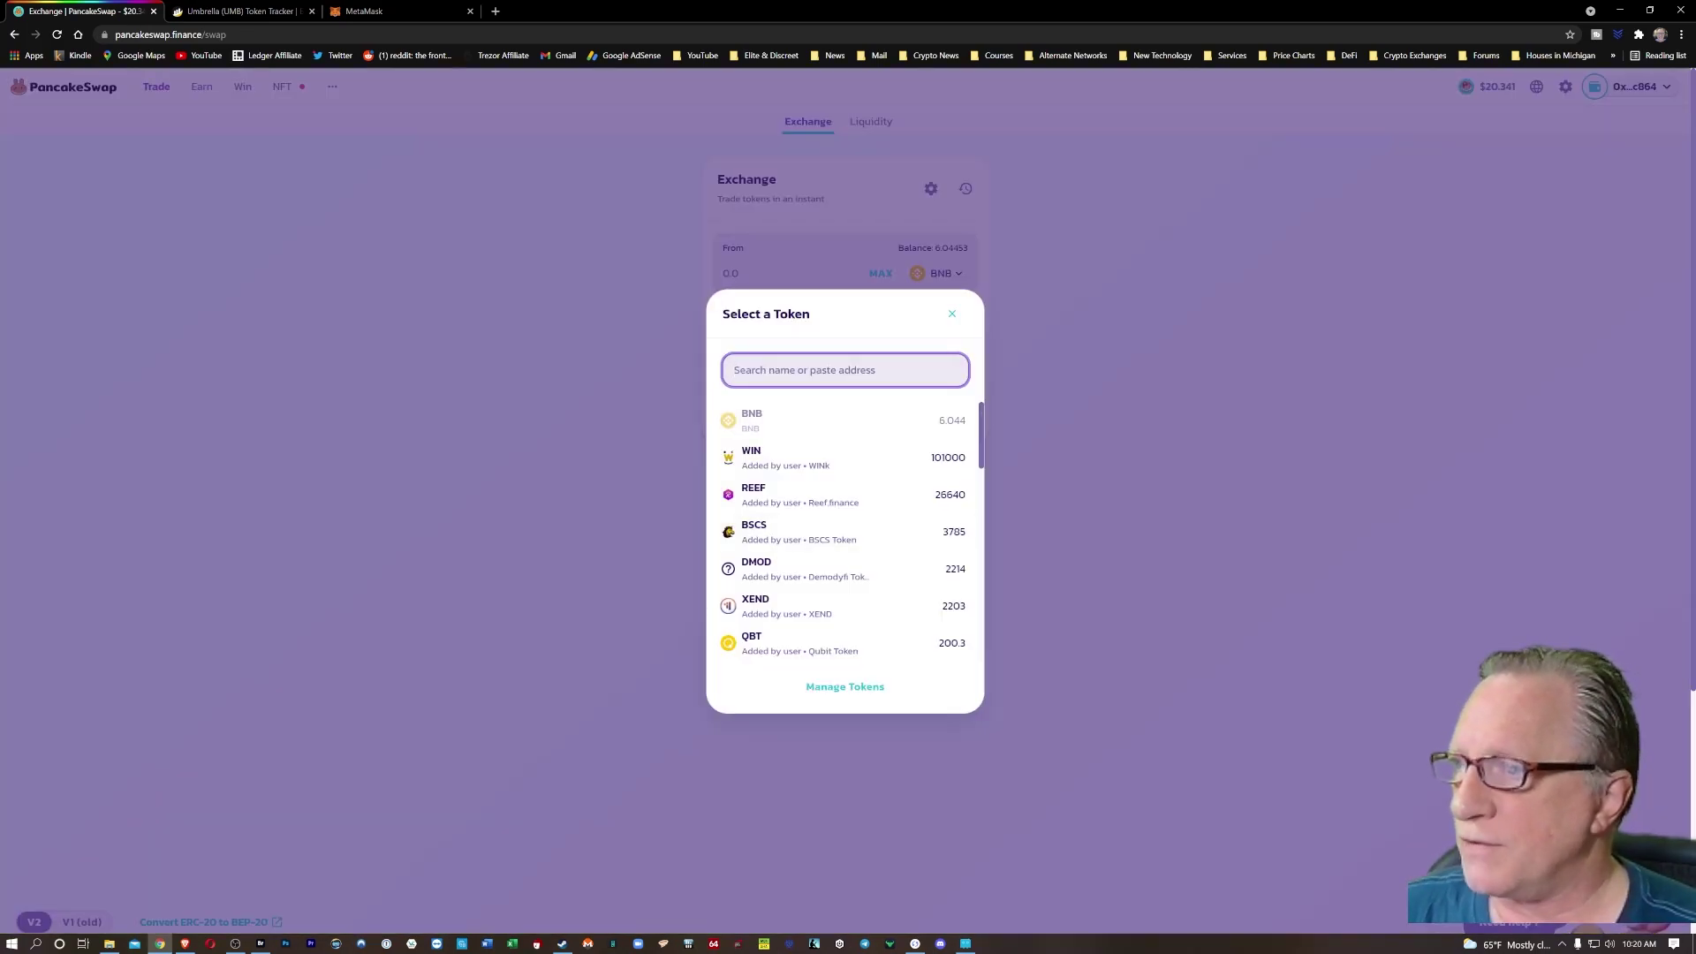
type("cak")
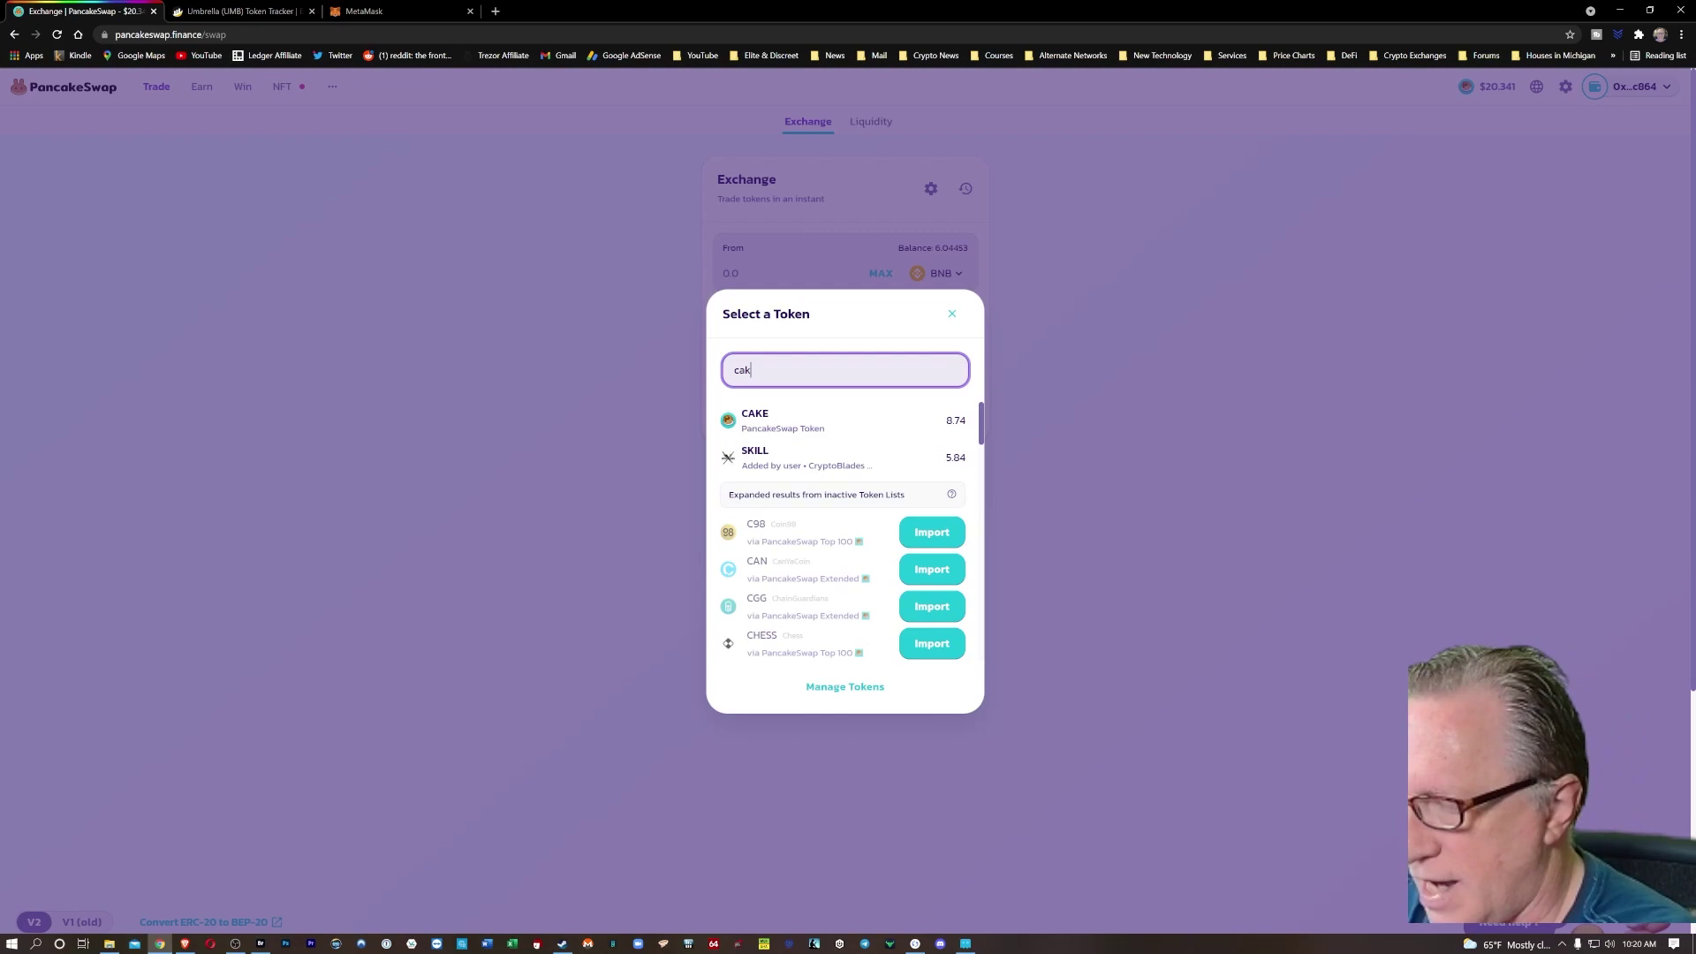
left_click(784, 417)
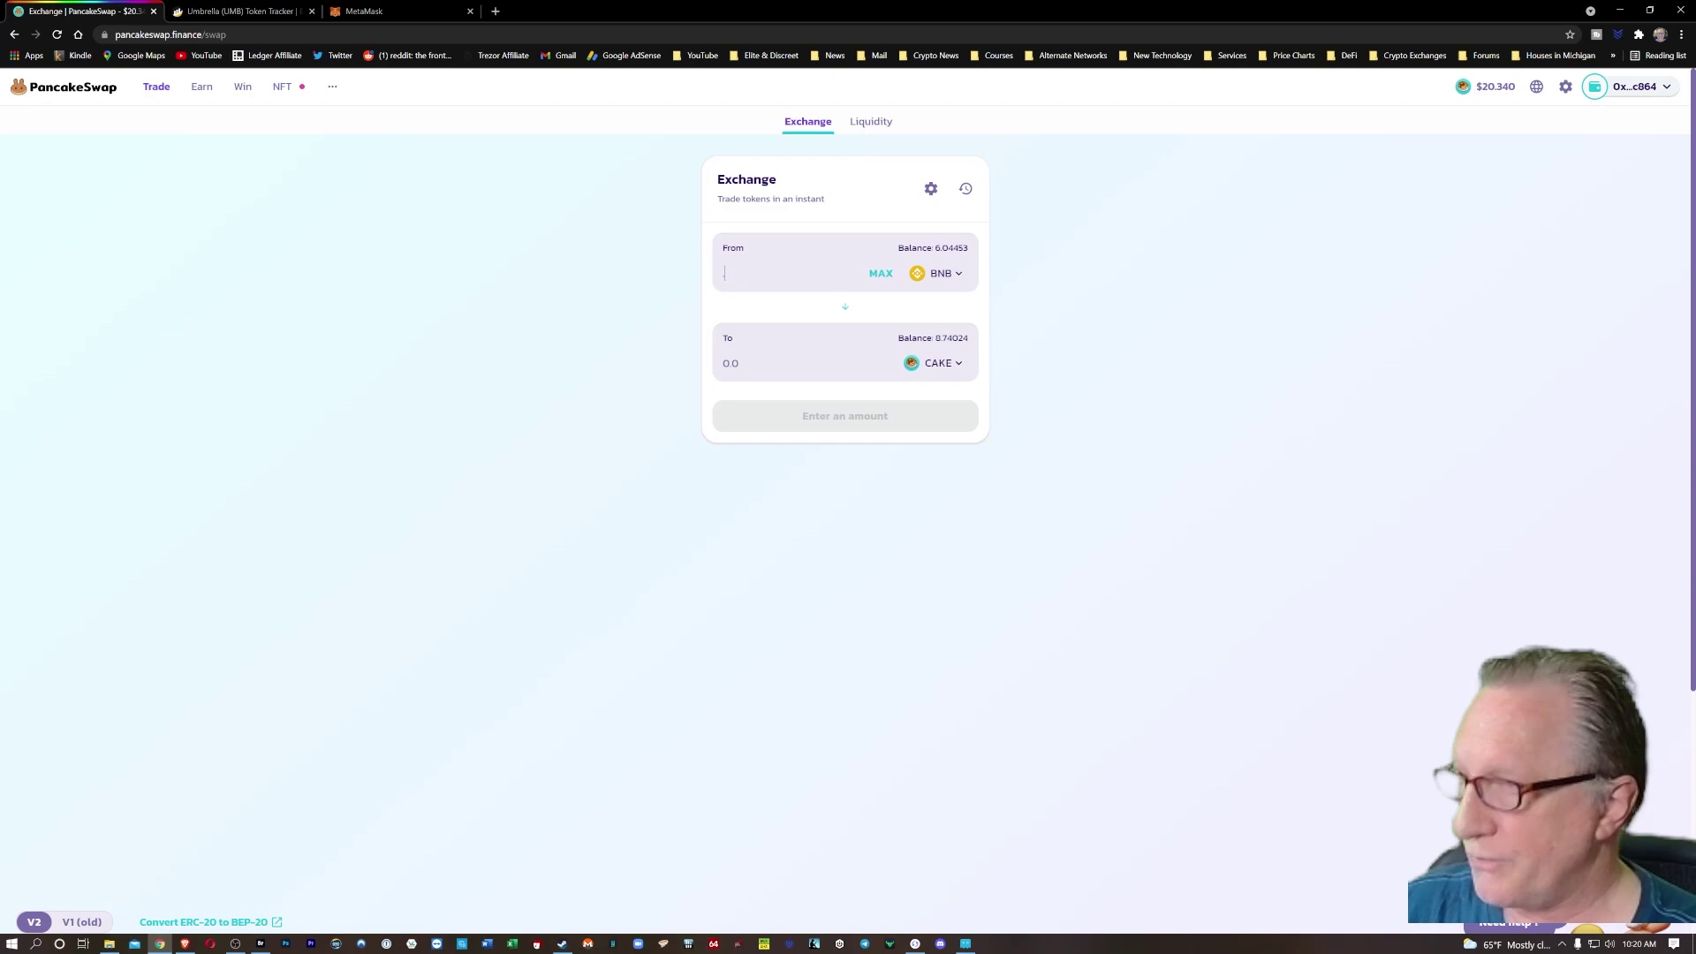
type(".5")
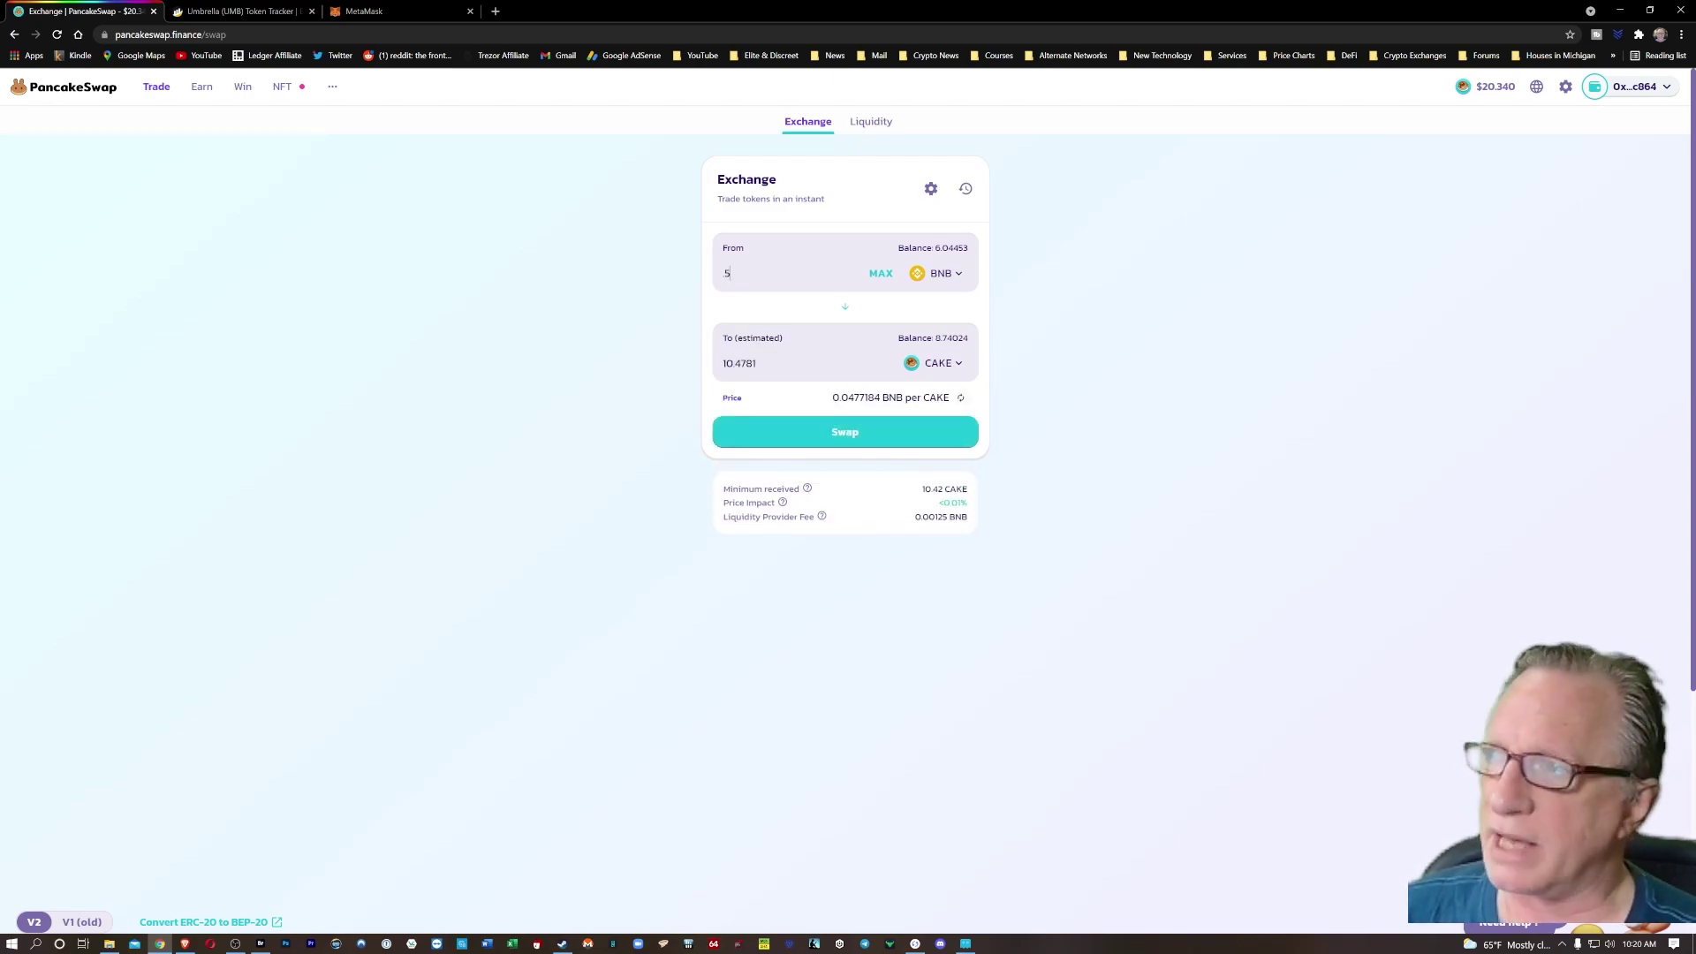
Accept the price and confirm the swap in MetaMask, receiving about 10.47 CAKE.
left_click(850, 433)
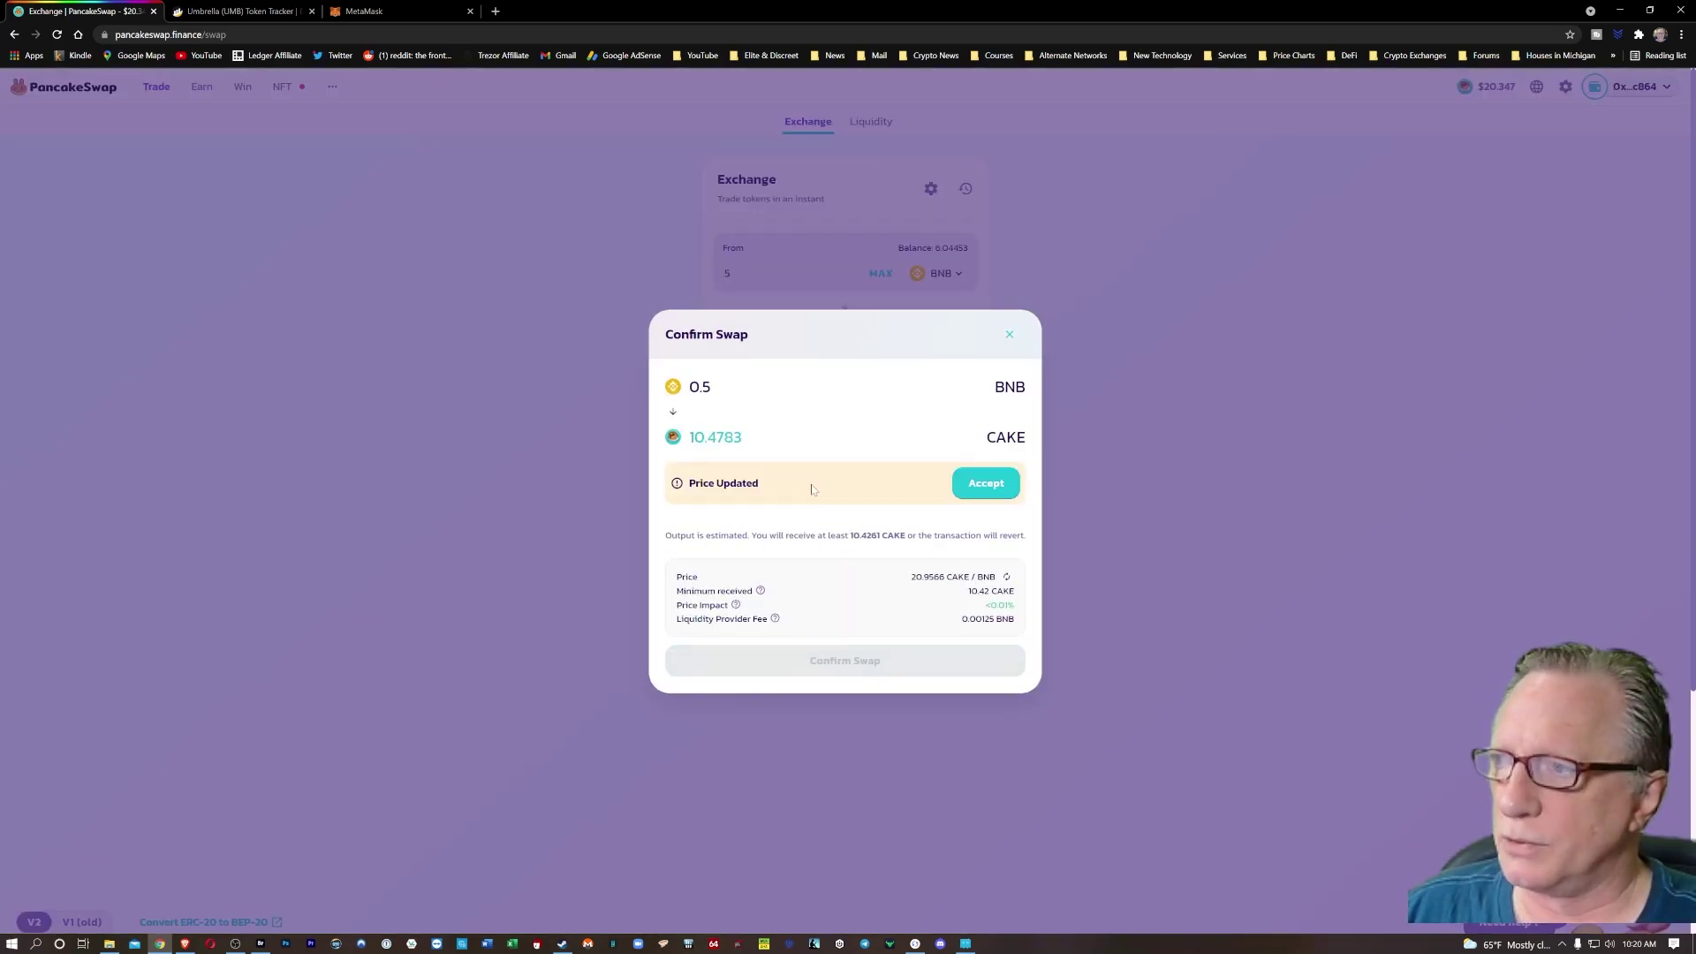
left_click(986, 483)
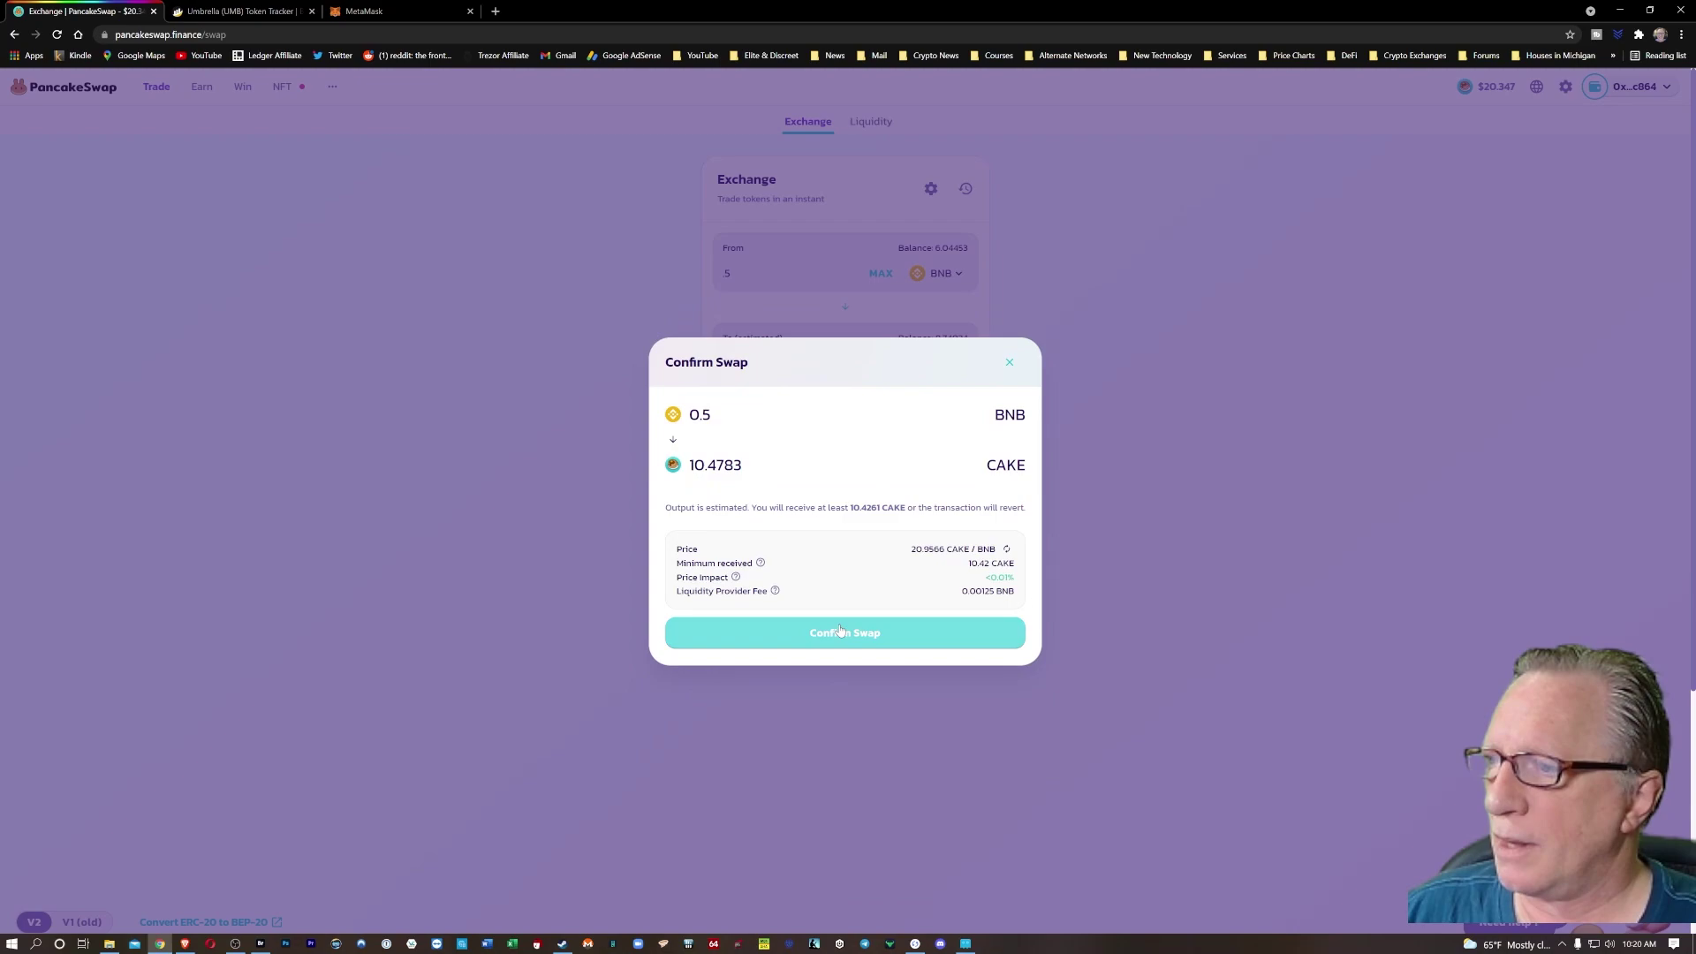
left_click(846, 633)
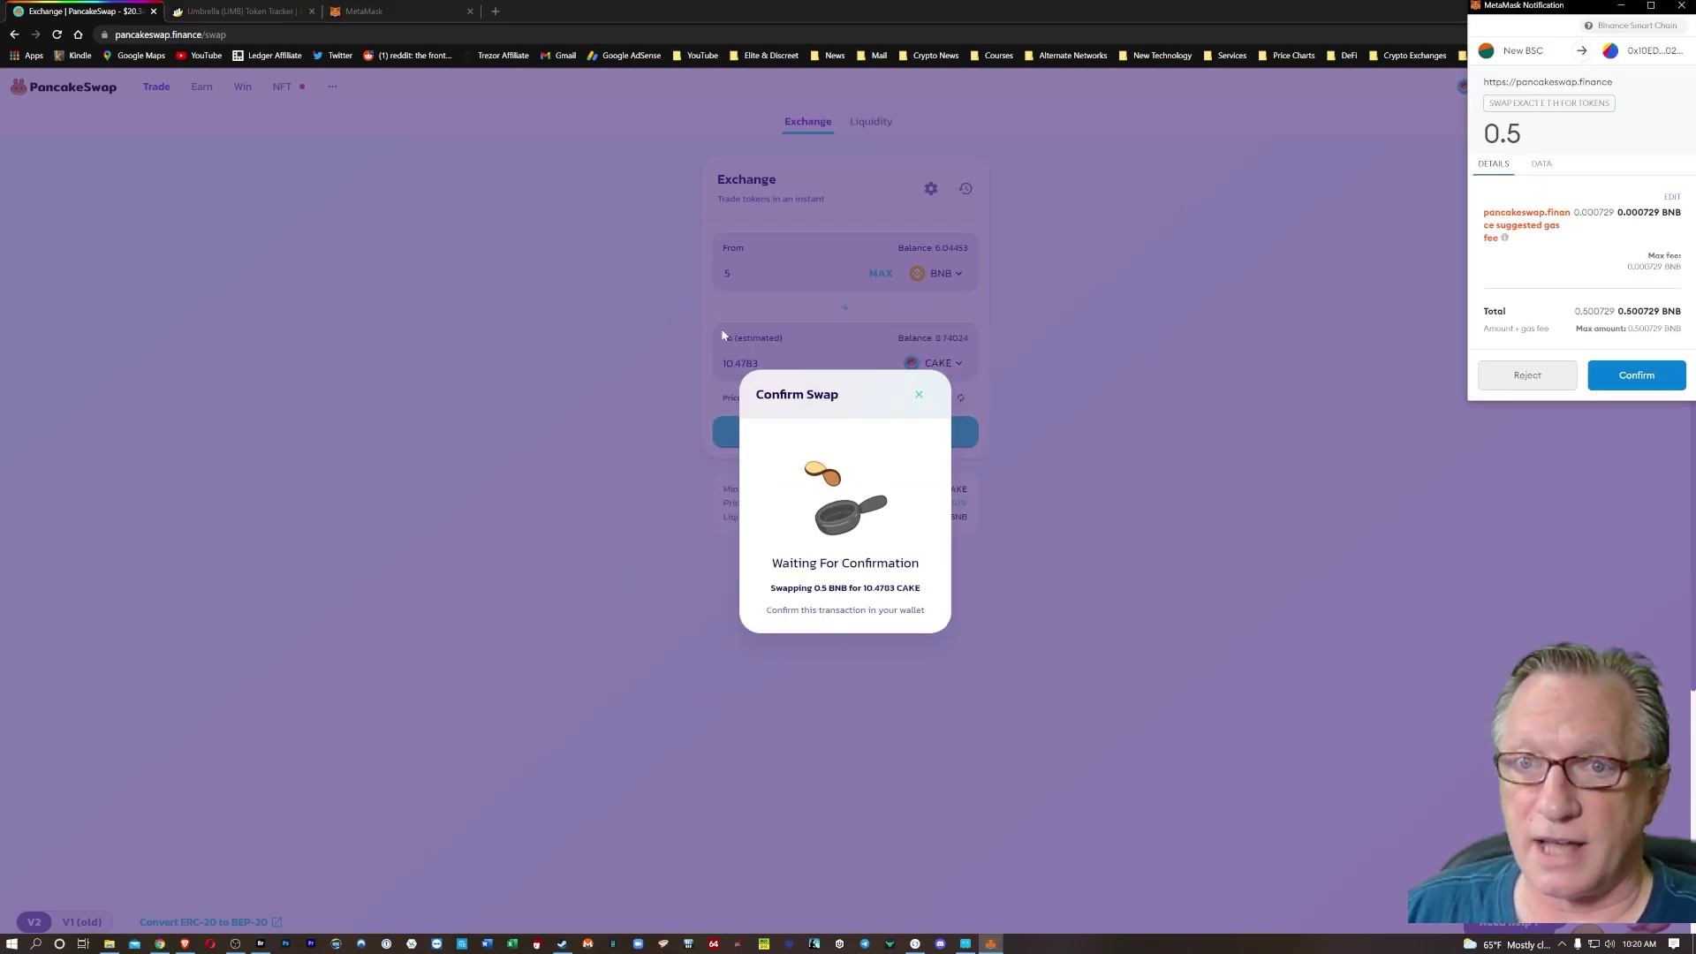
left_click(1652, 373)
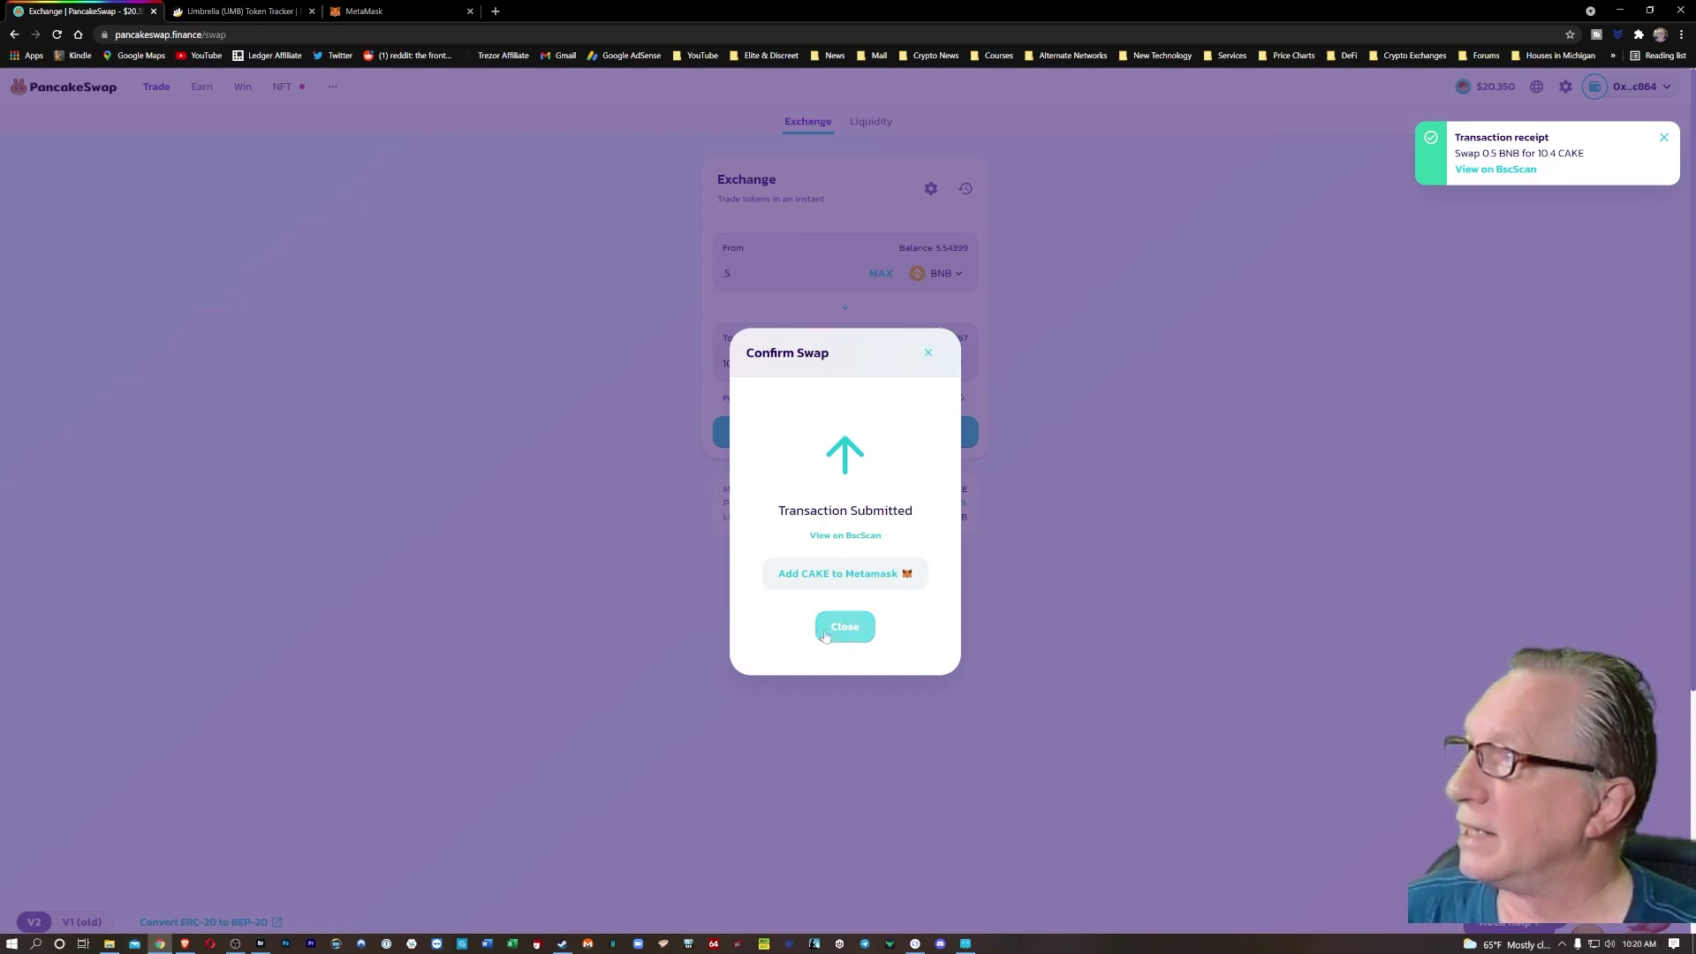
left_click(843, 629)
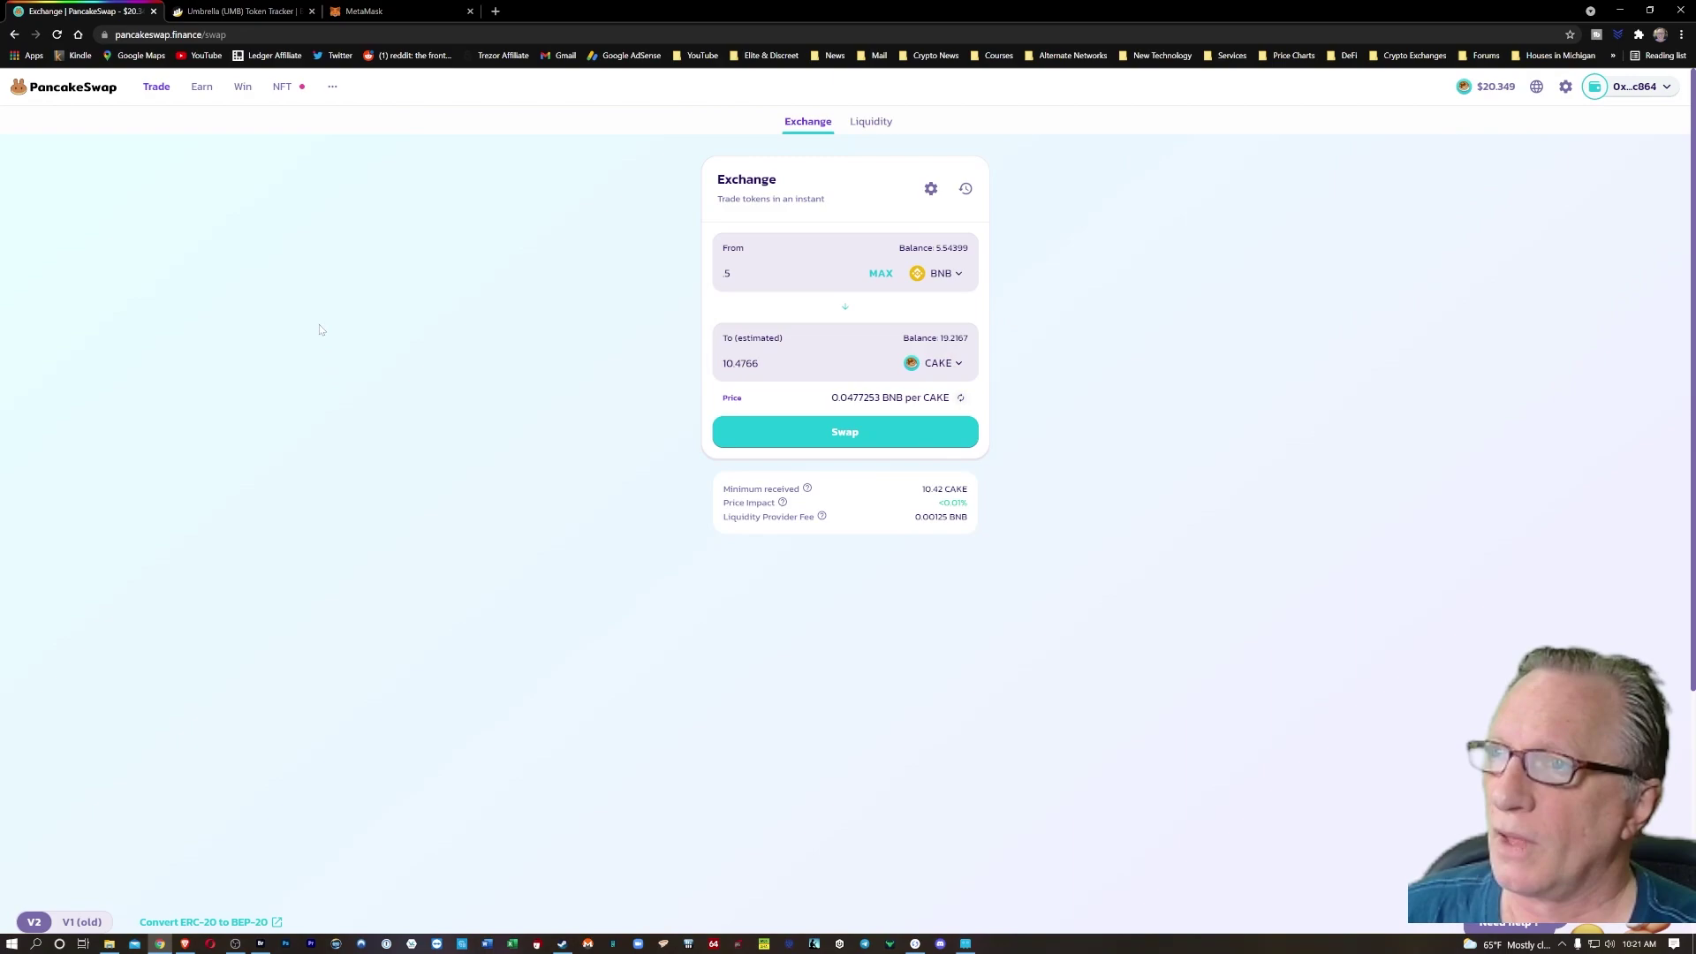
From the NFT Market overview, open the profile holding Bullish and Churro and start Activate Profile.
mouse_move(283, 85)
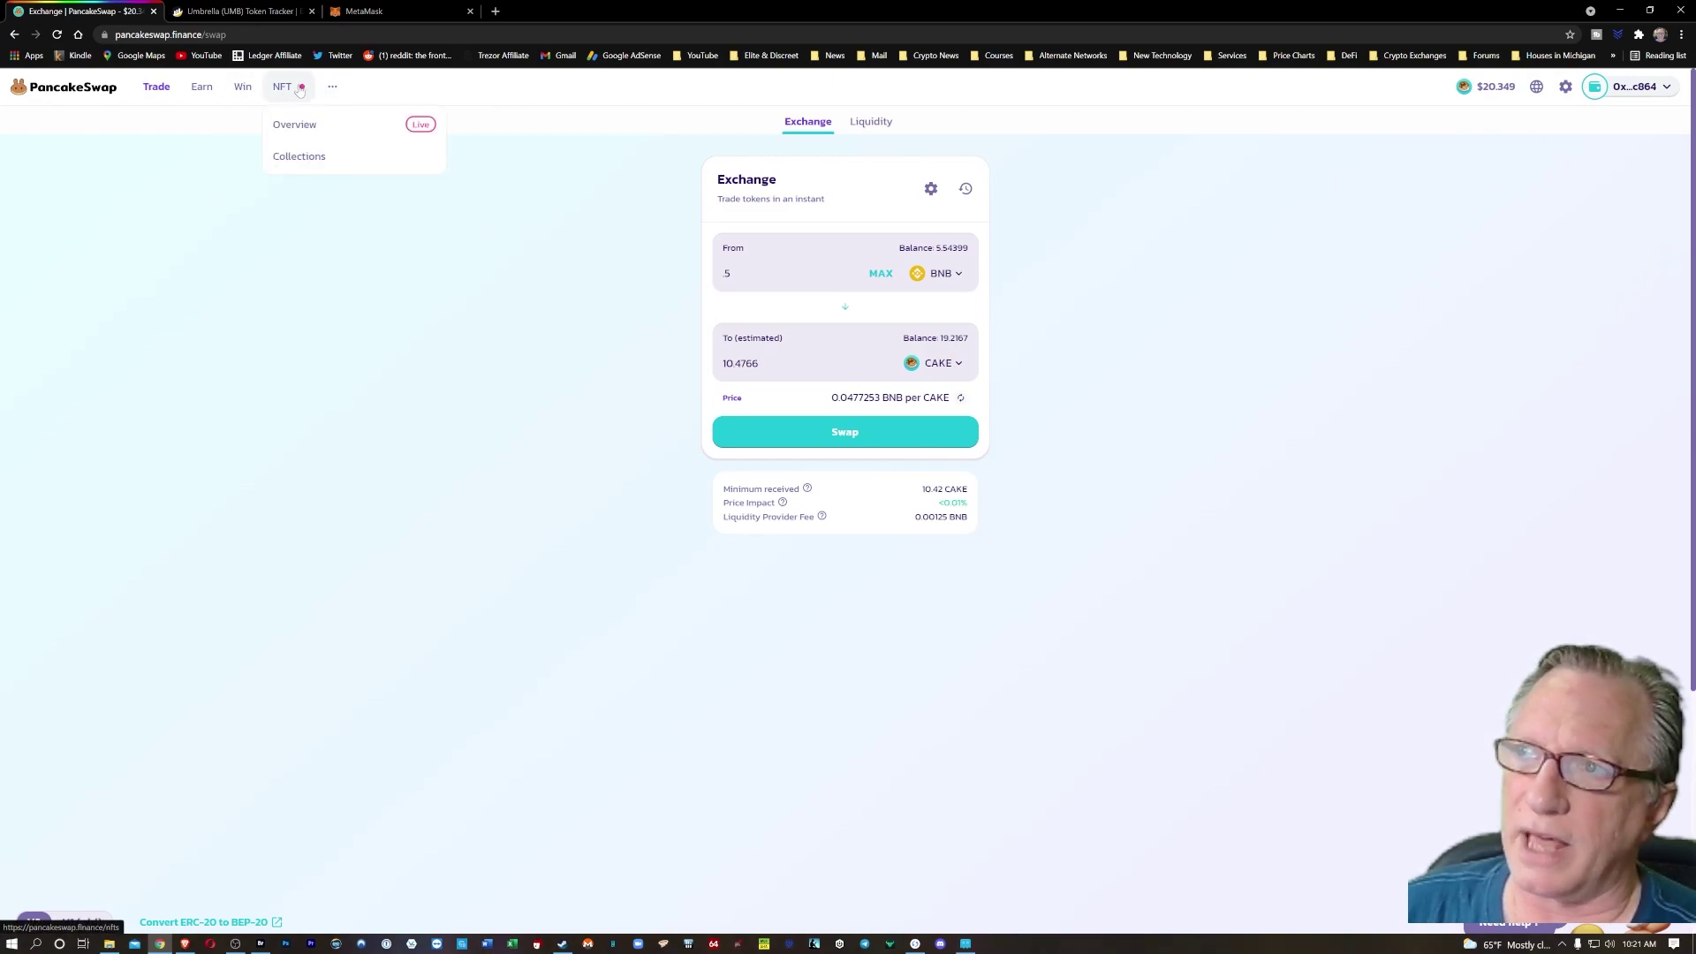
left_click(308, 126)
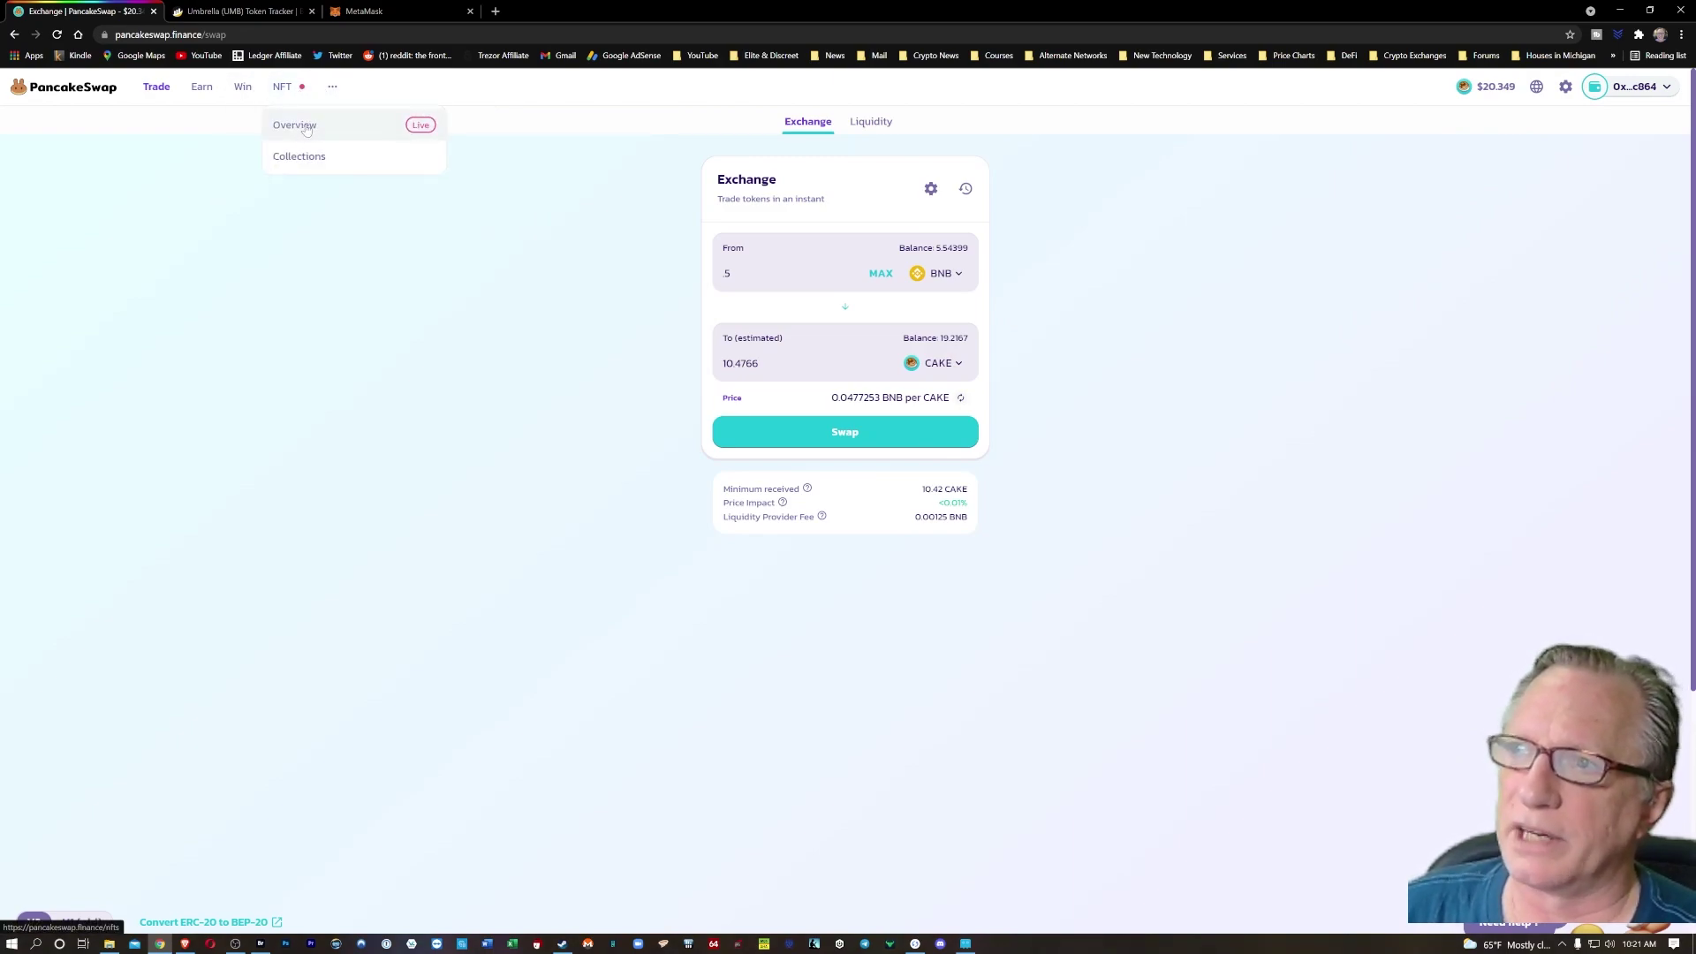
scroll(265, 406, "down", 2)
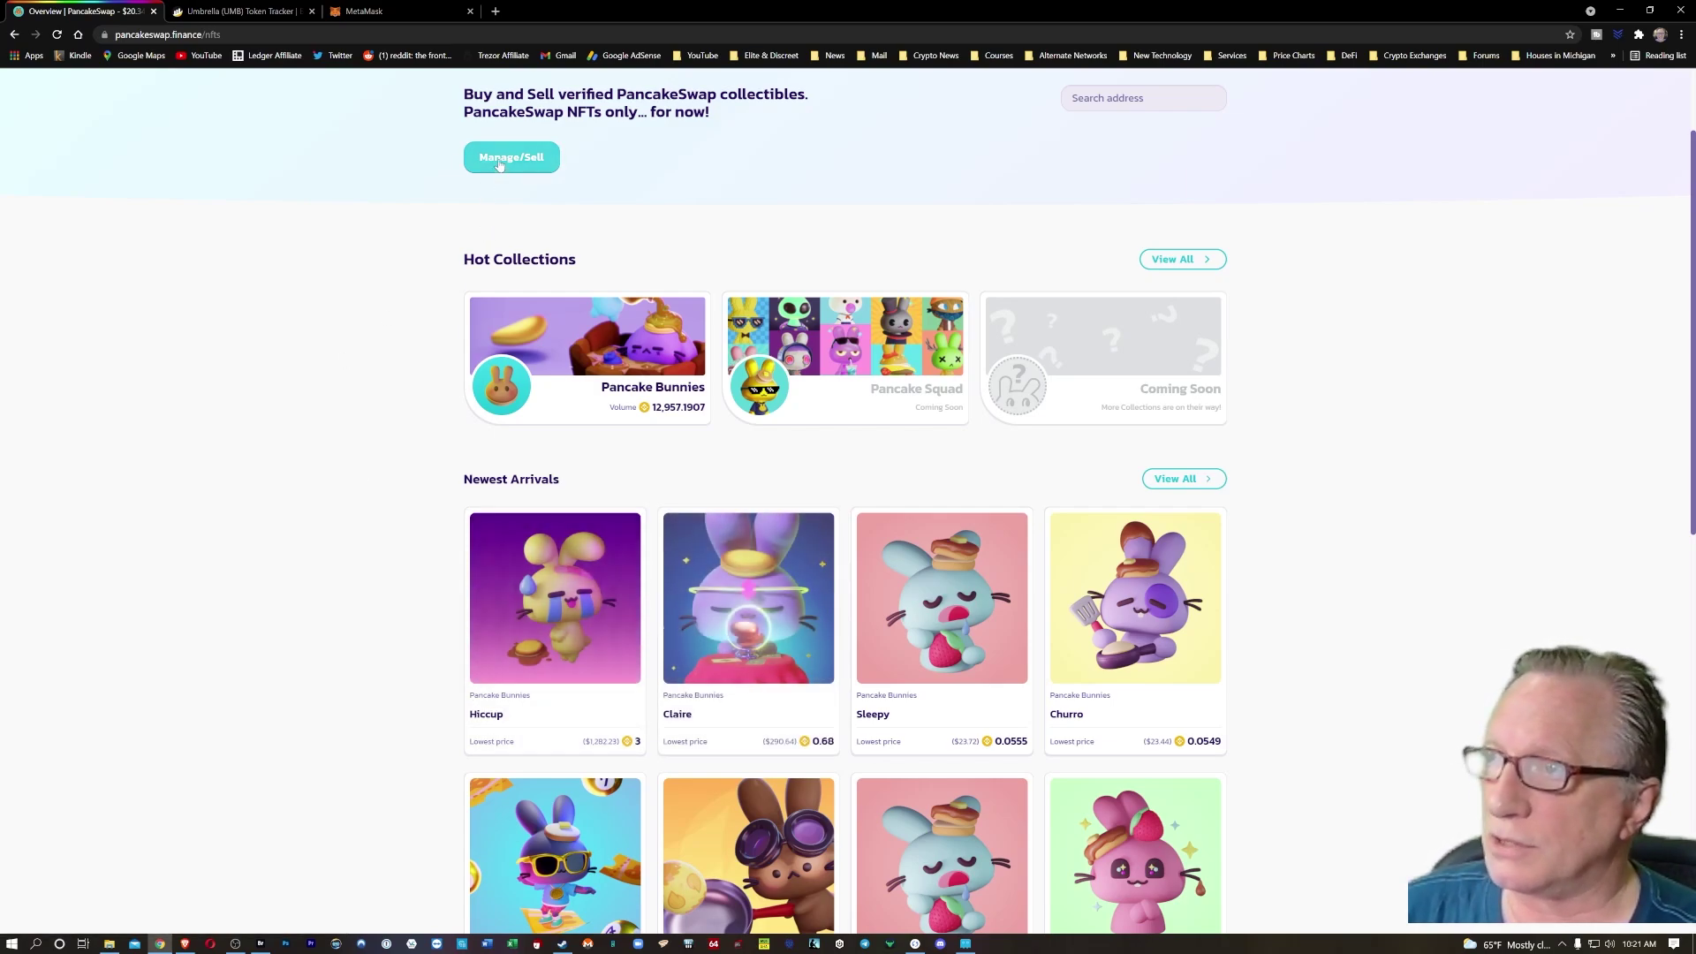
scroll(362, 283, "up", 2)
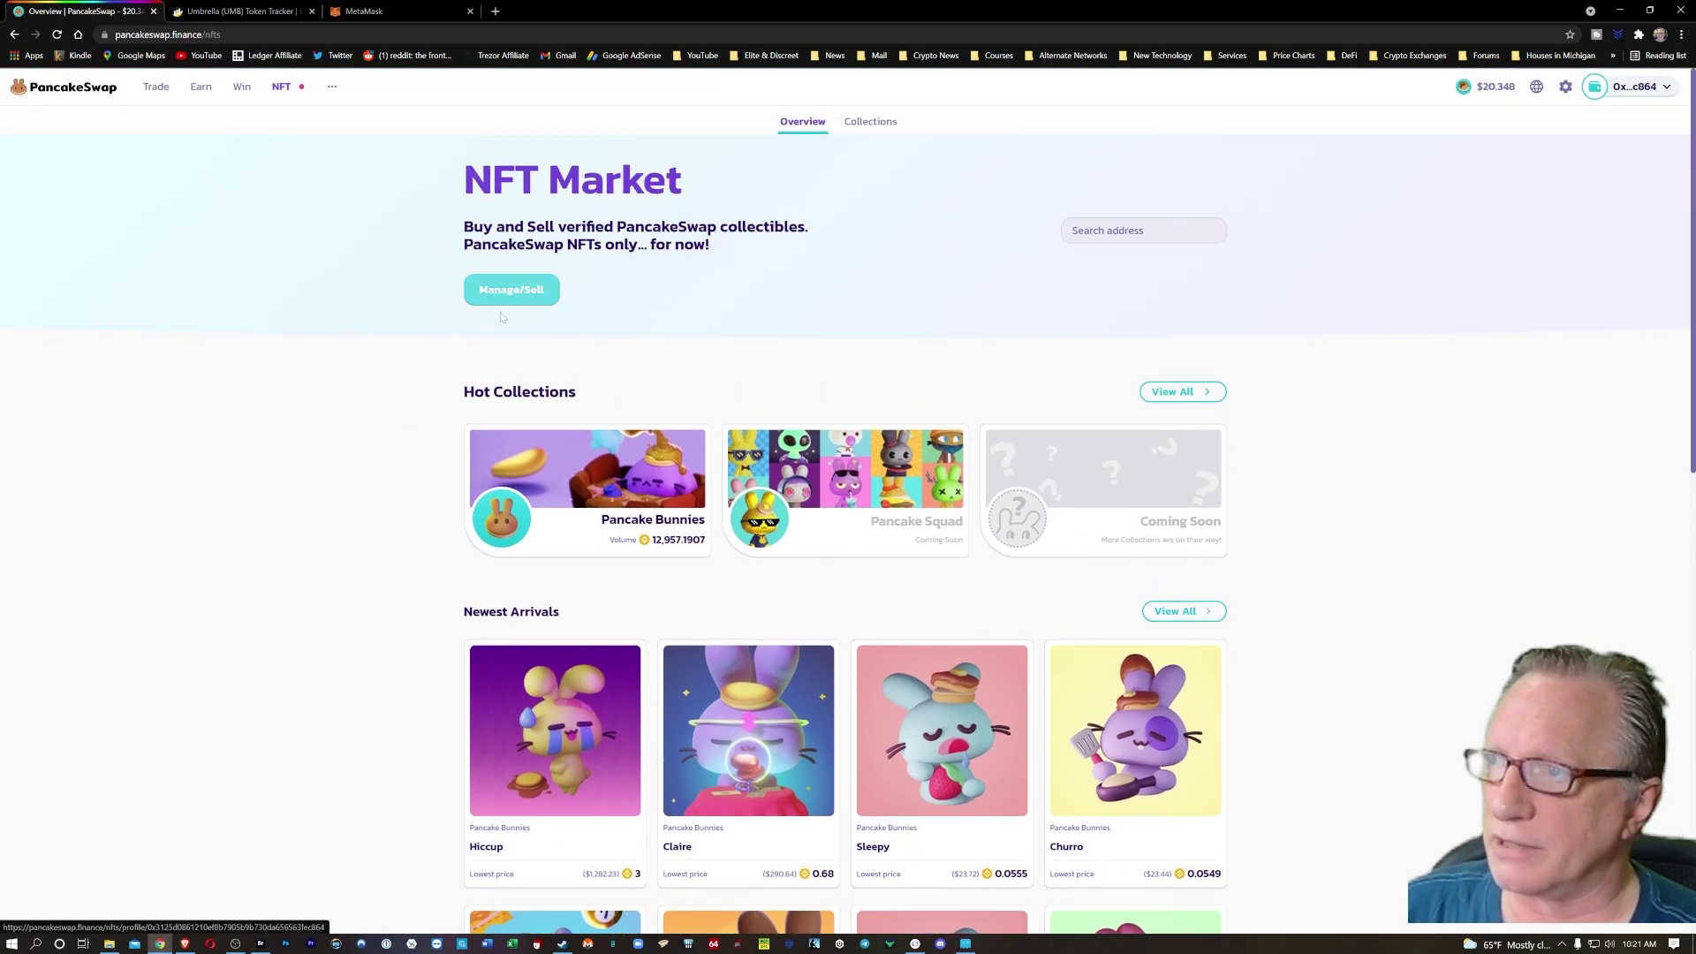
left_click(528, 288)
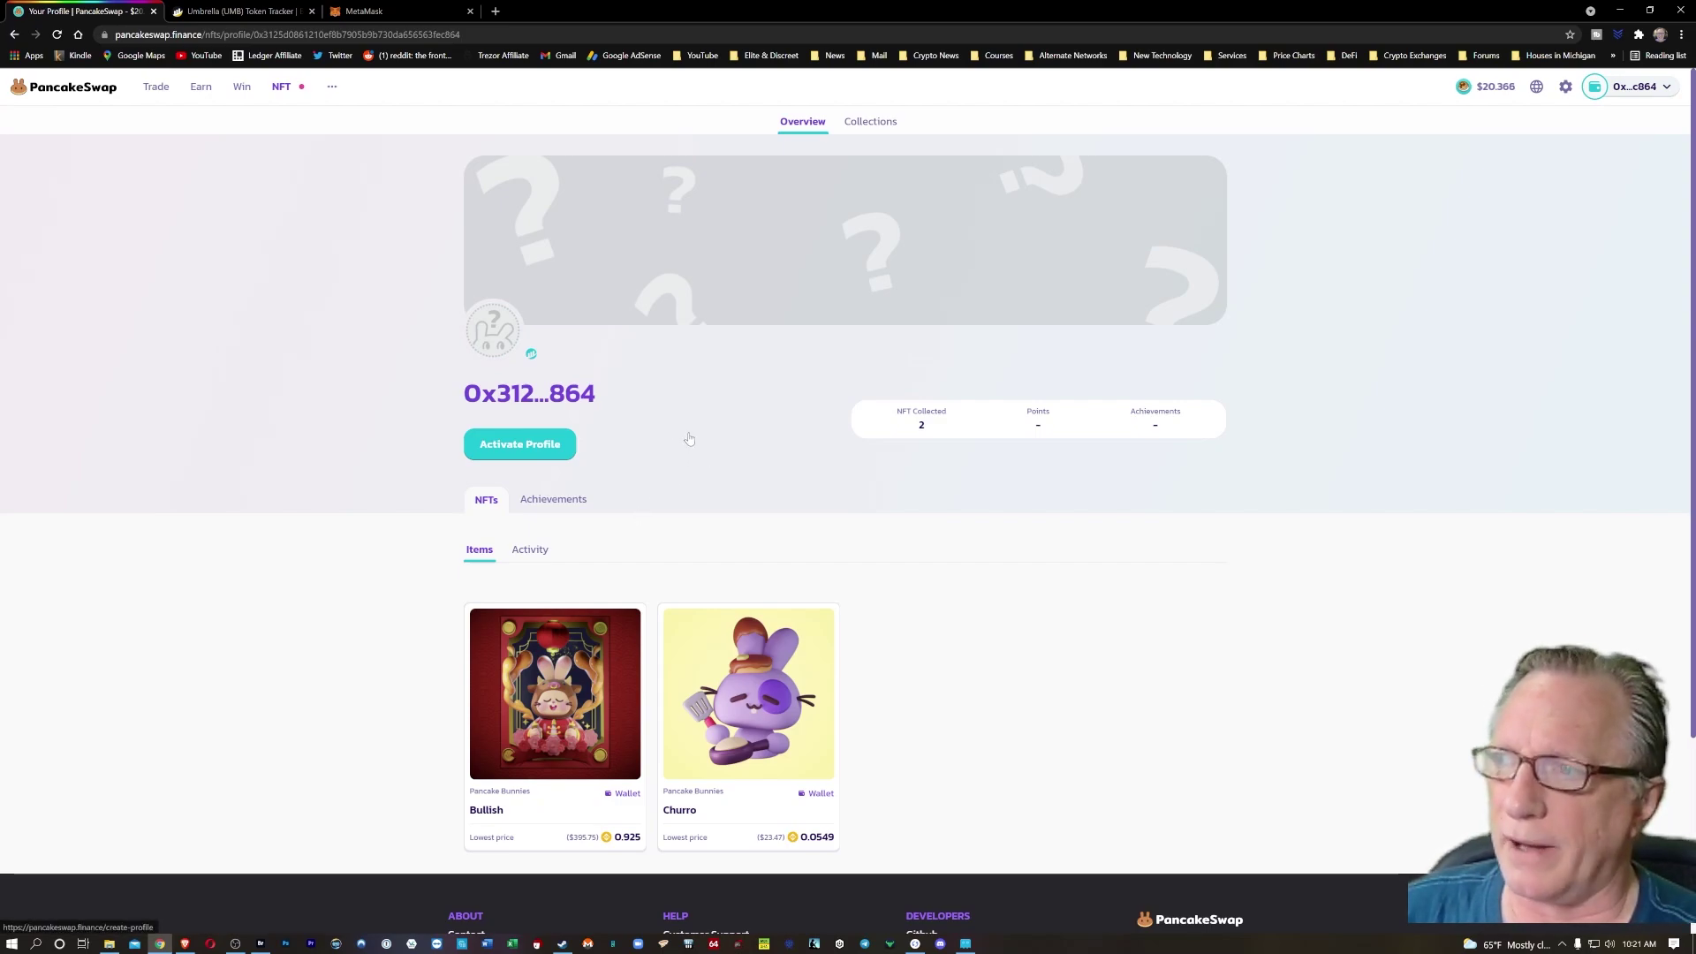
left_click(526, 443)
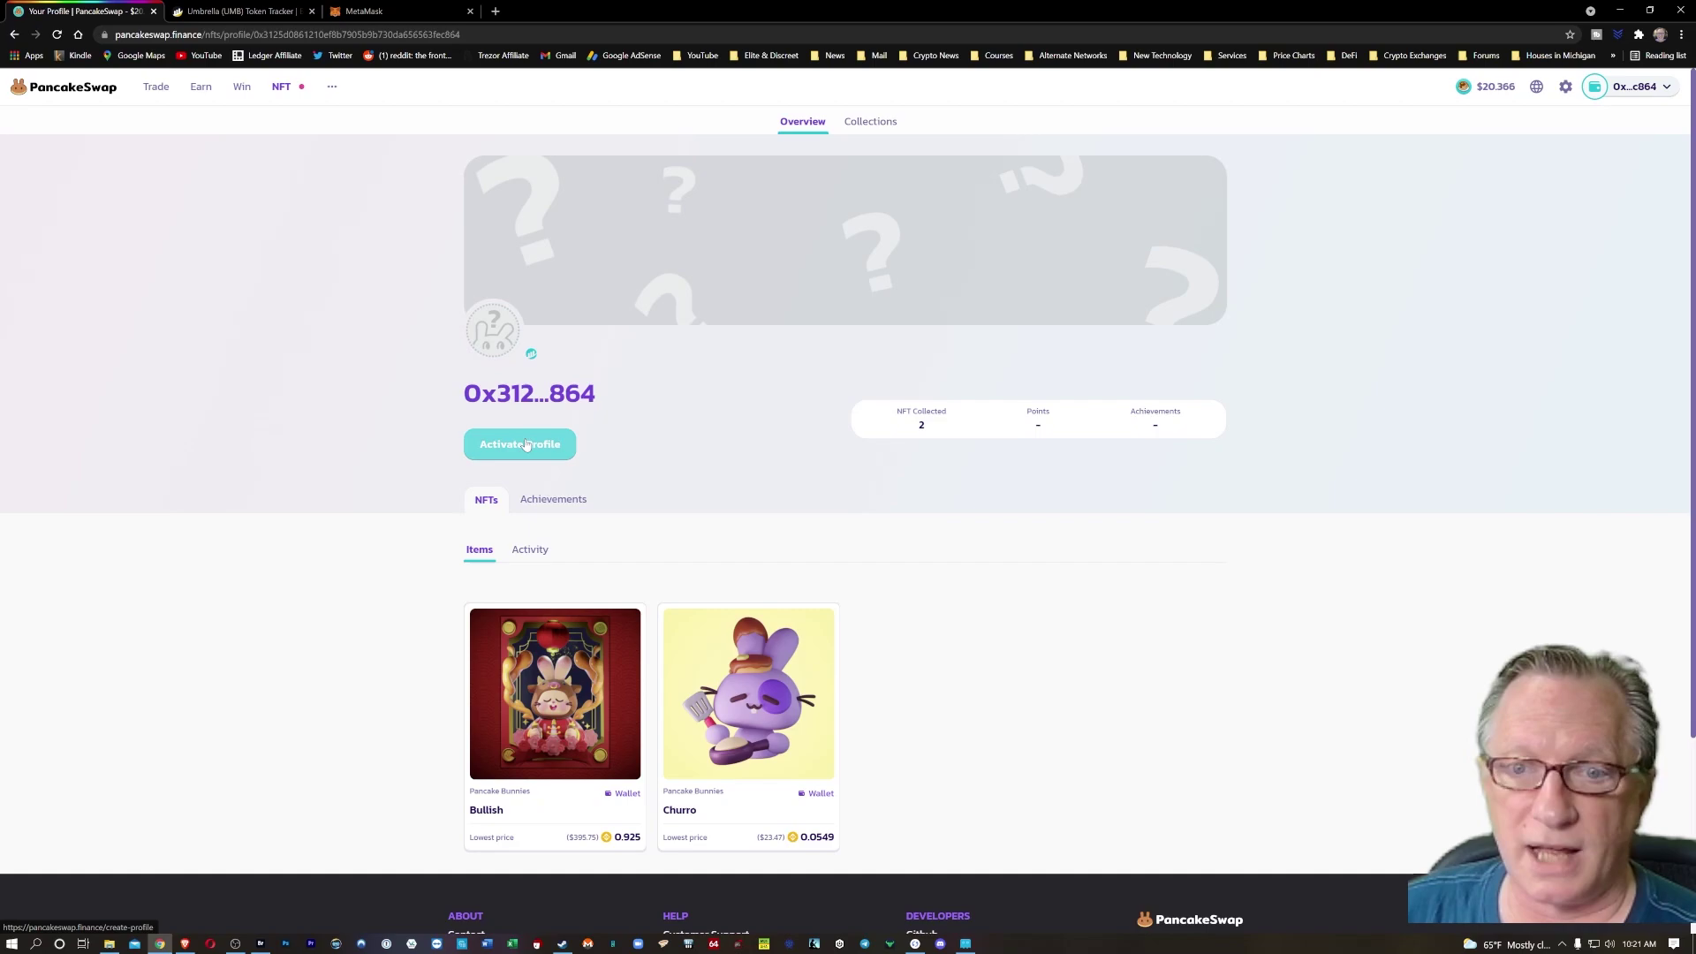
left_click(523, 445)
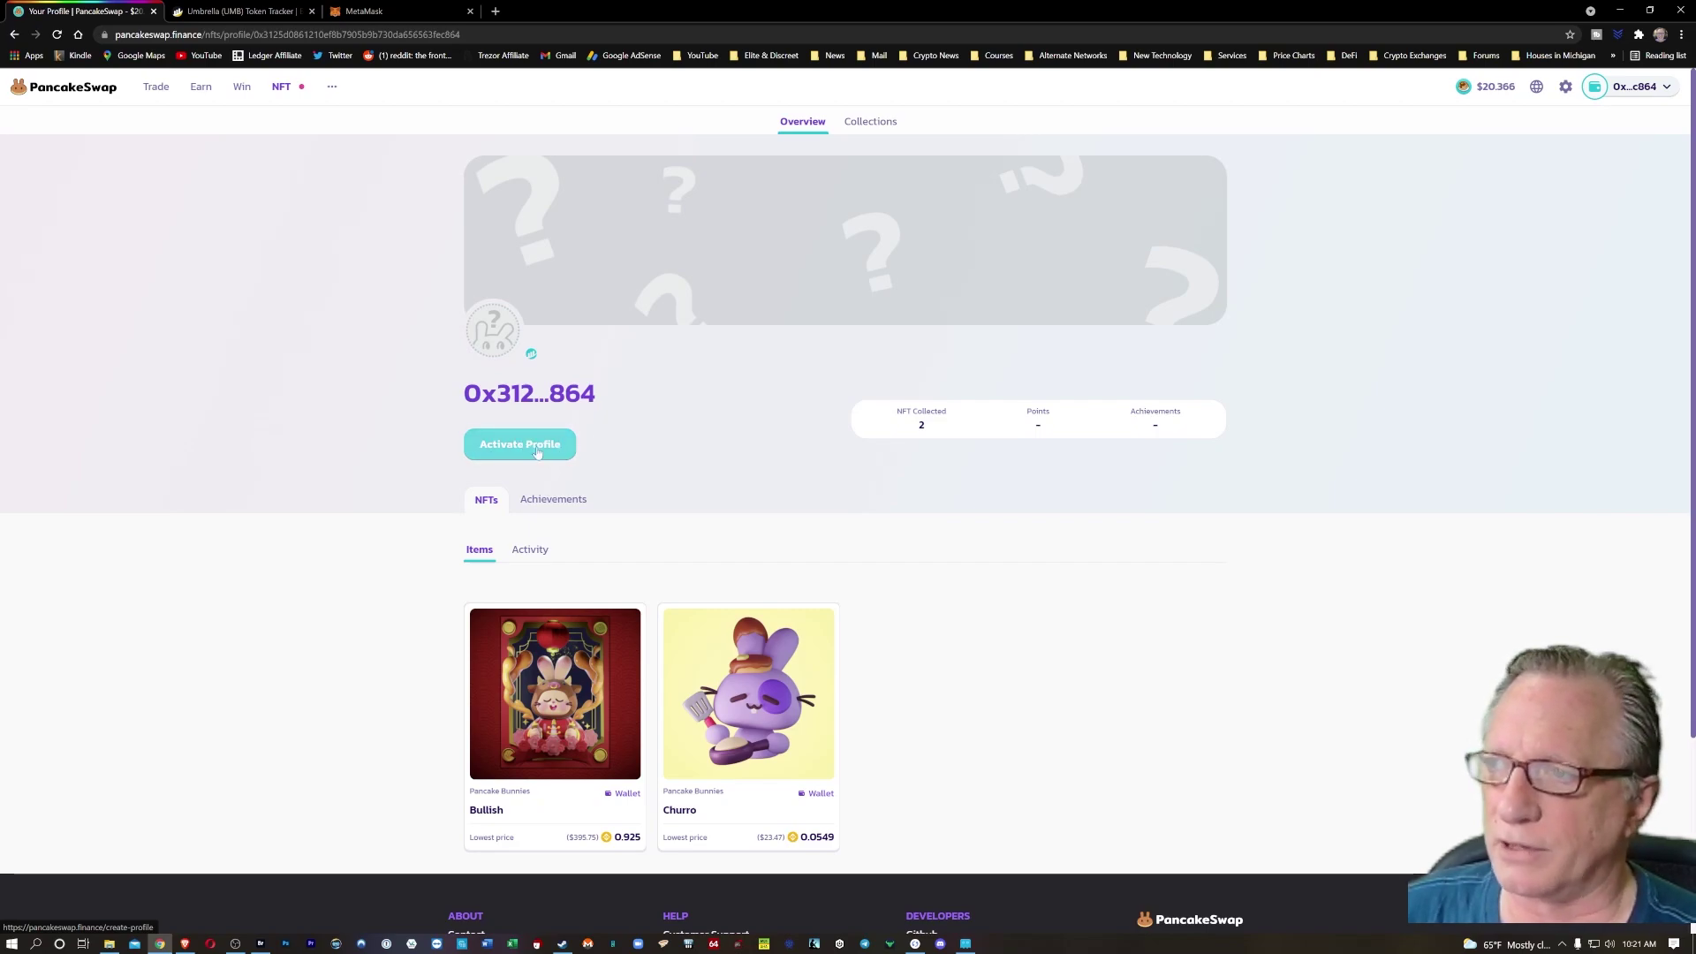
Reopen profile setup at Step 1, showing the five 1.0 CAKE starter NFTs.
left_click(521, 447)
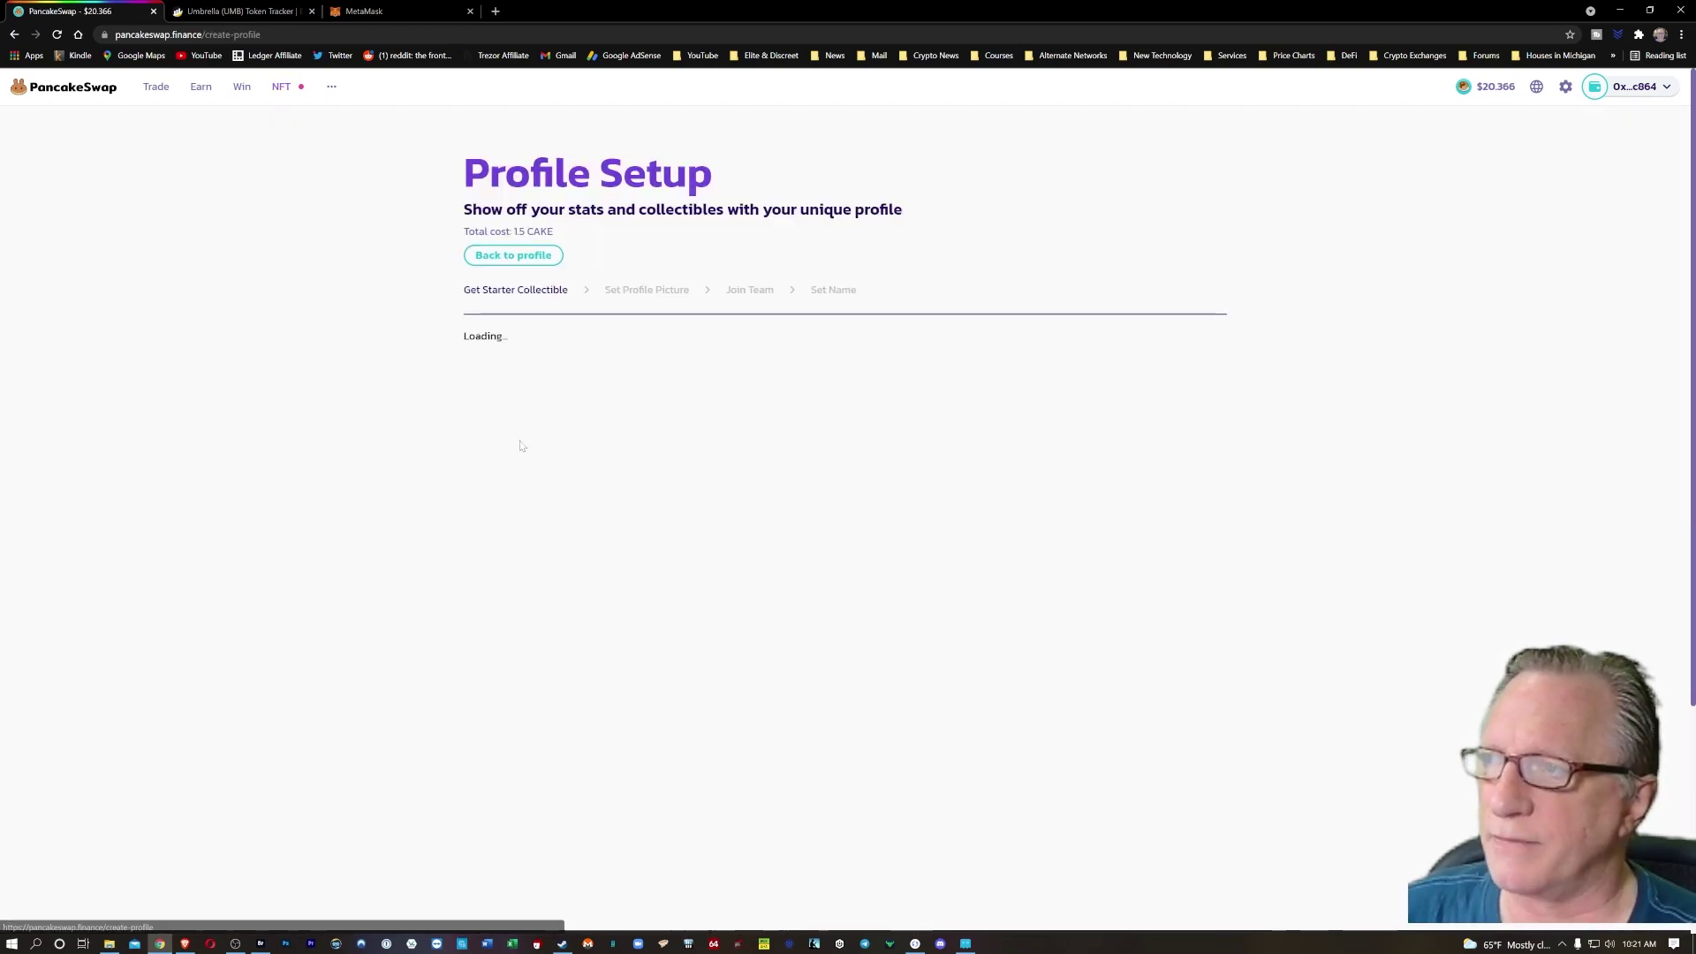
scroll(811, 451, "down", 2)
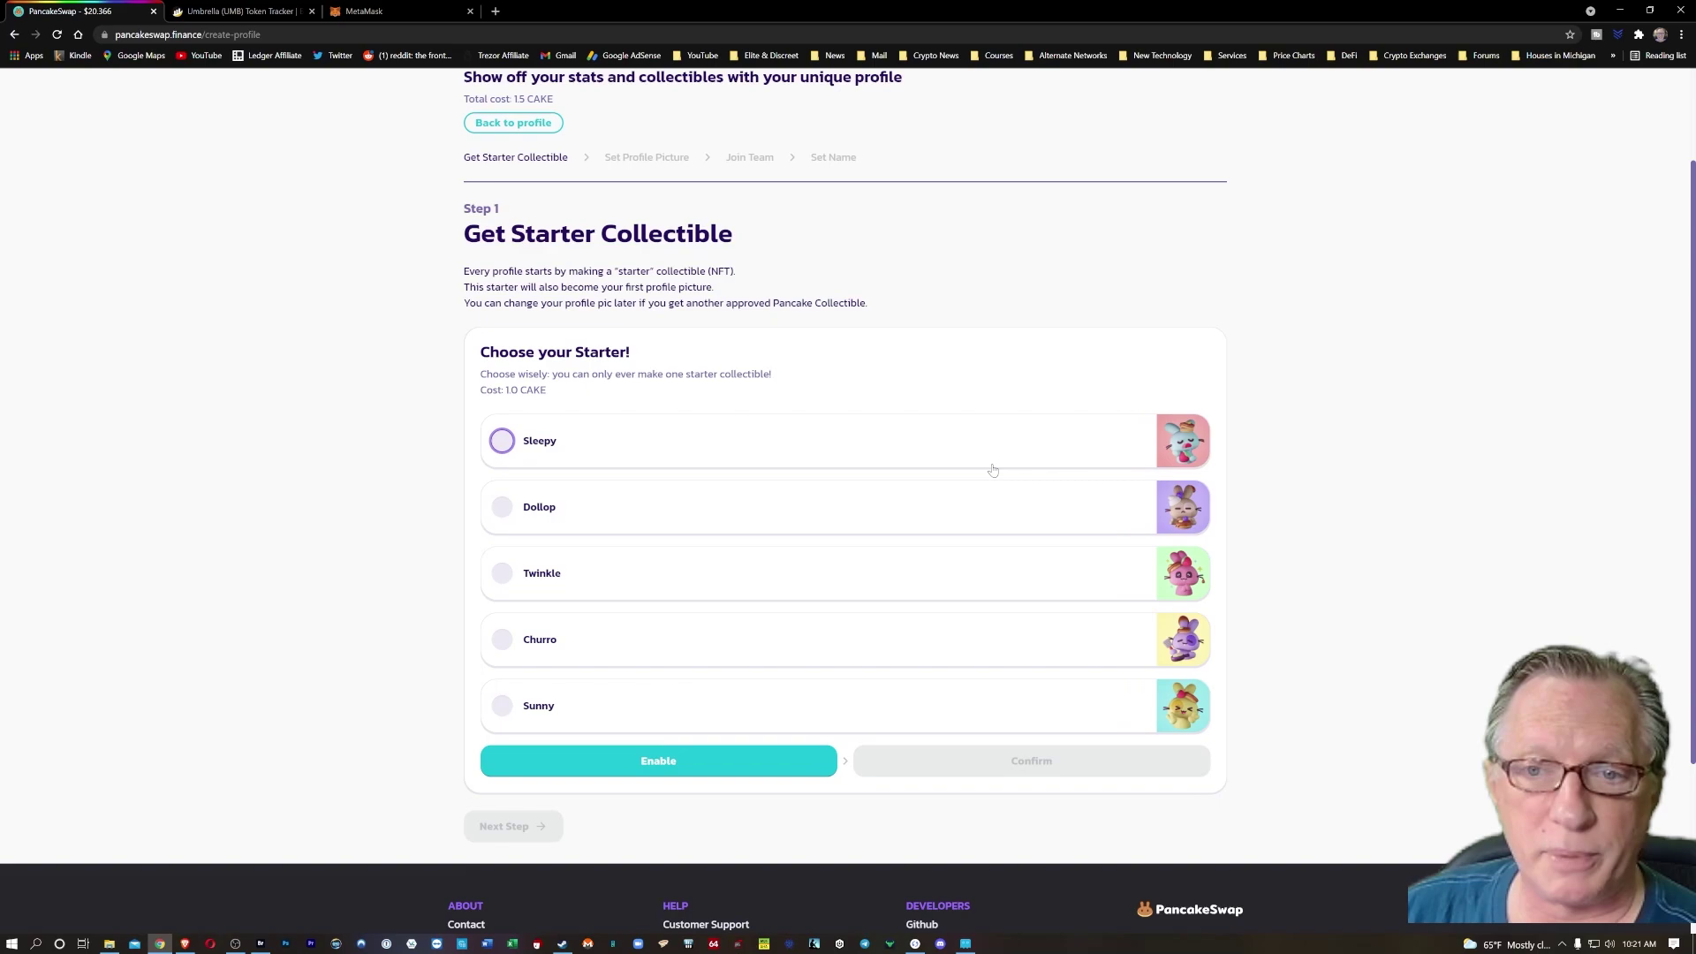
scroll(993, 470, "up", 2)
left_click(511, 256)
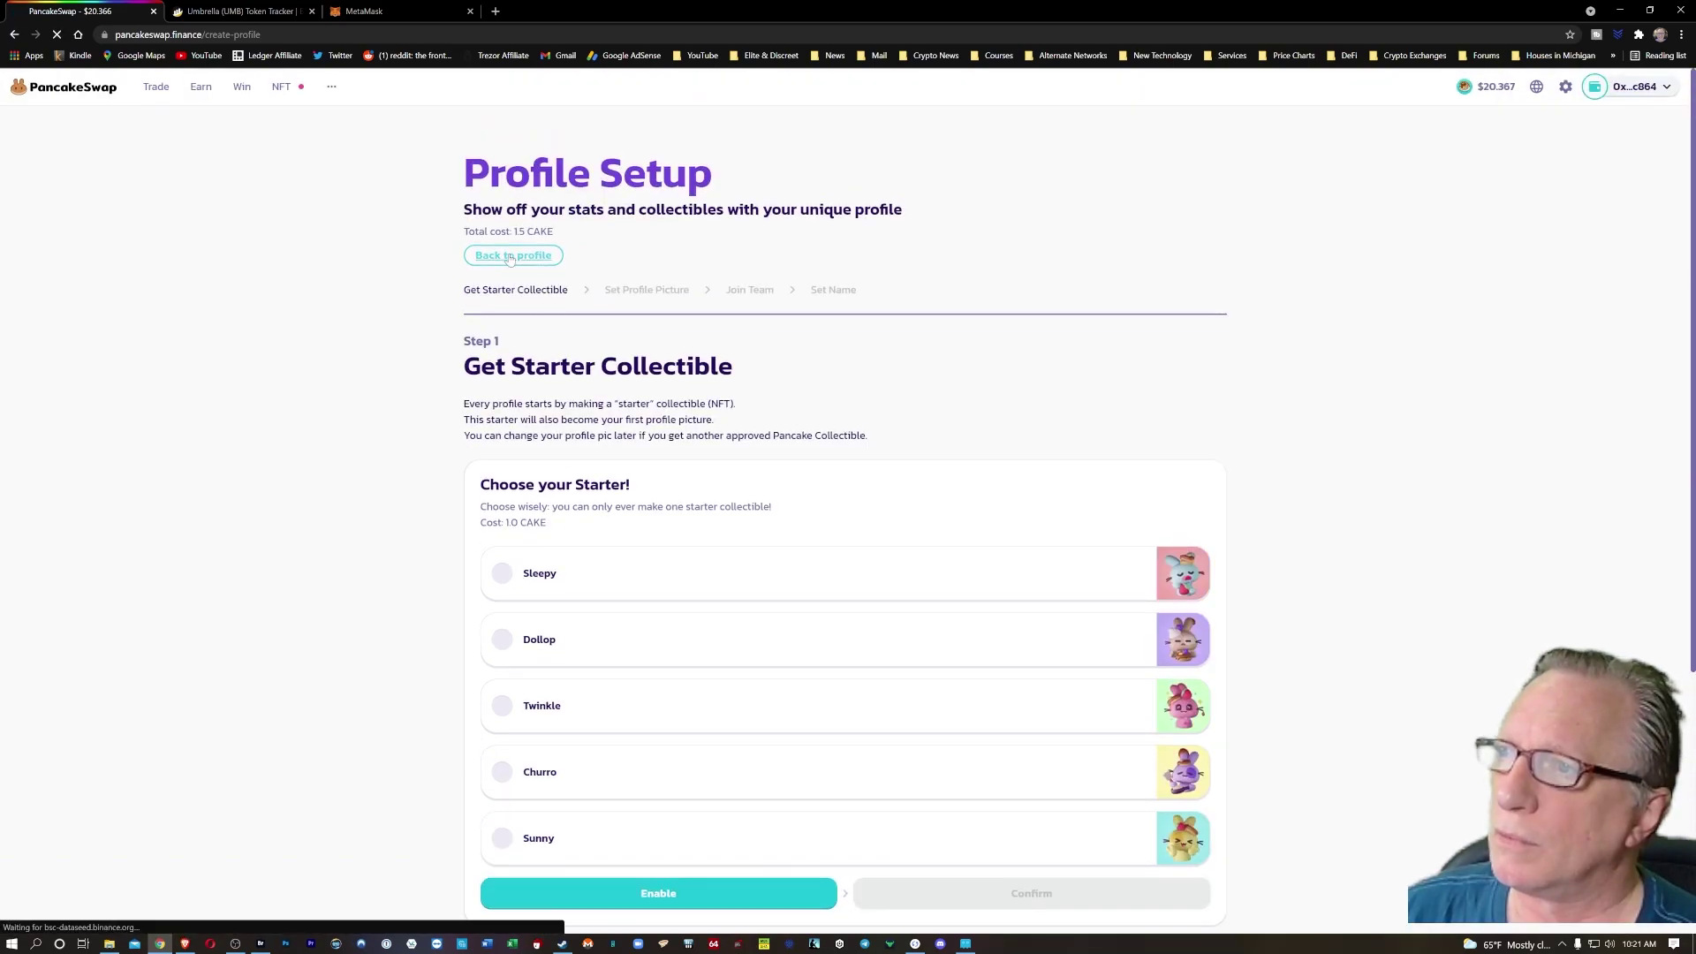
scroll(368, 489, "down", 2)
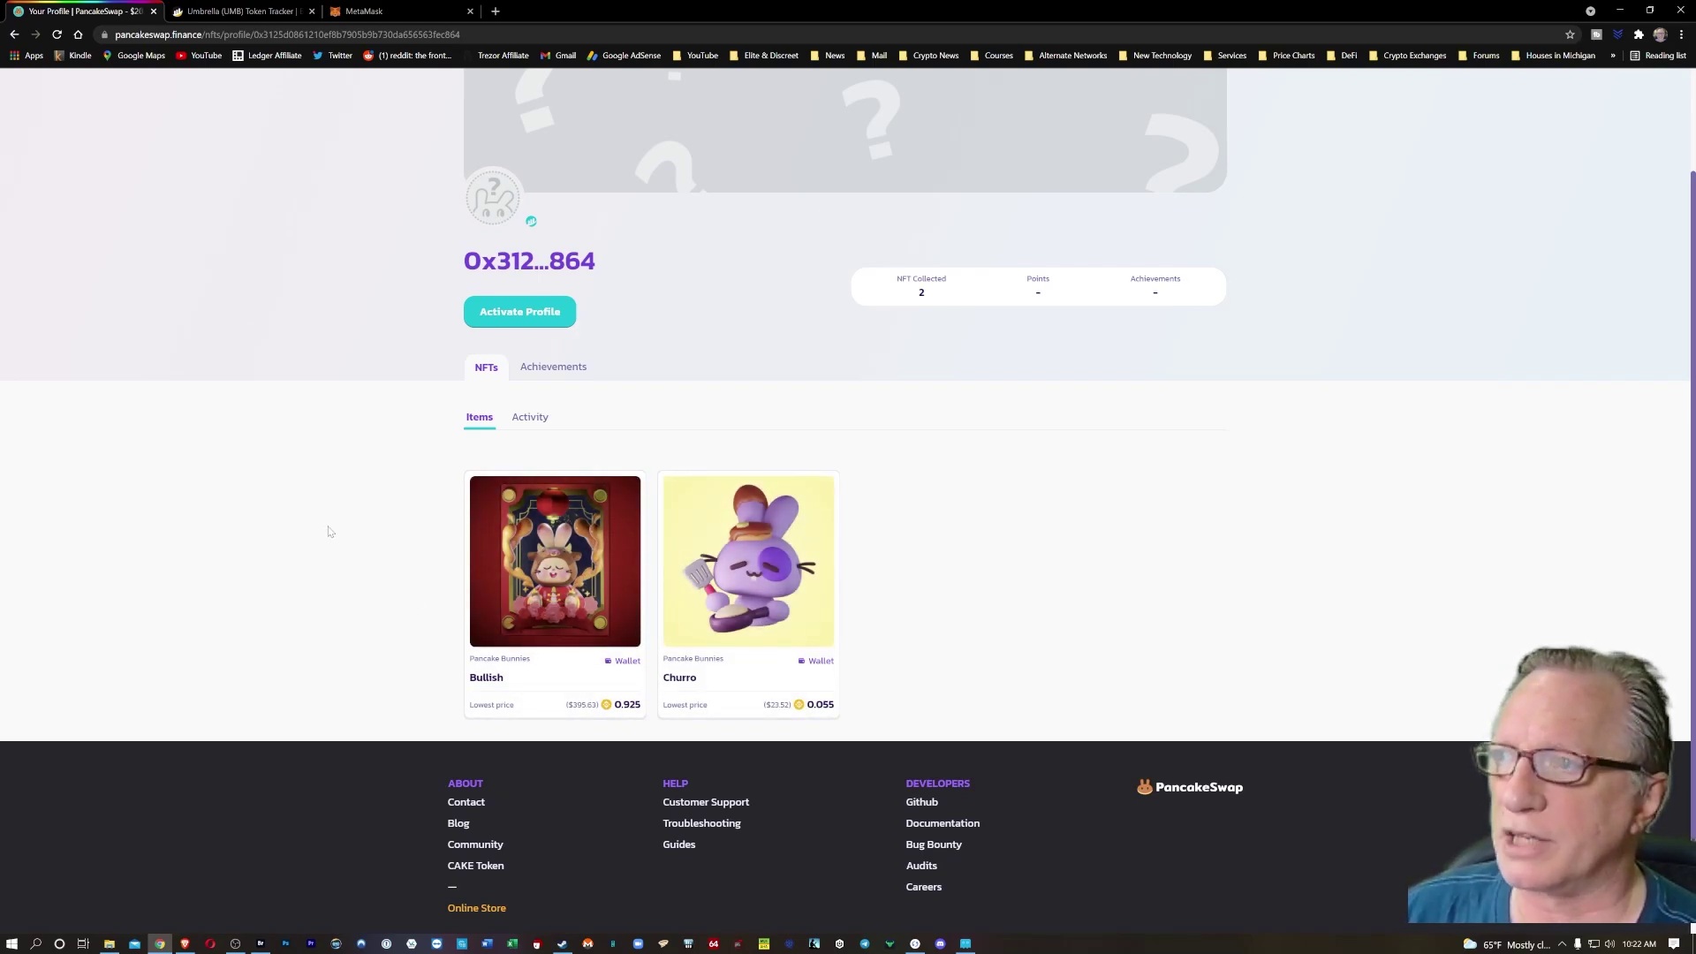
scroll(402, 530, "down", 2)
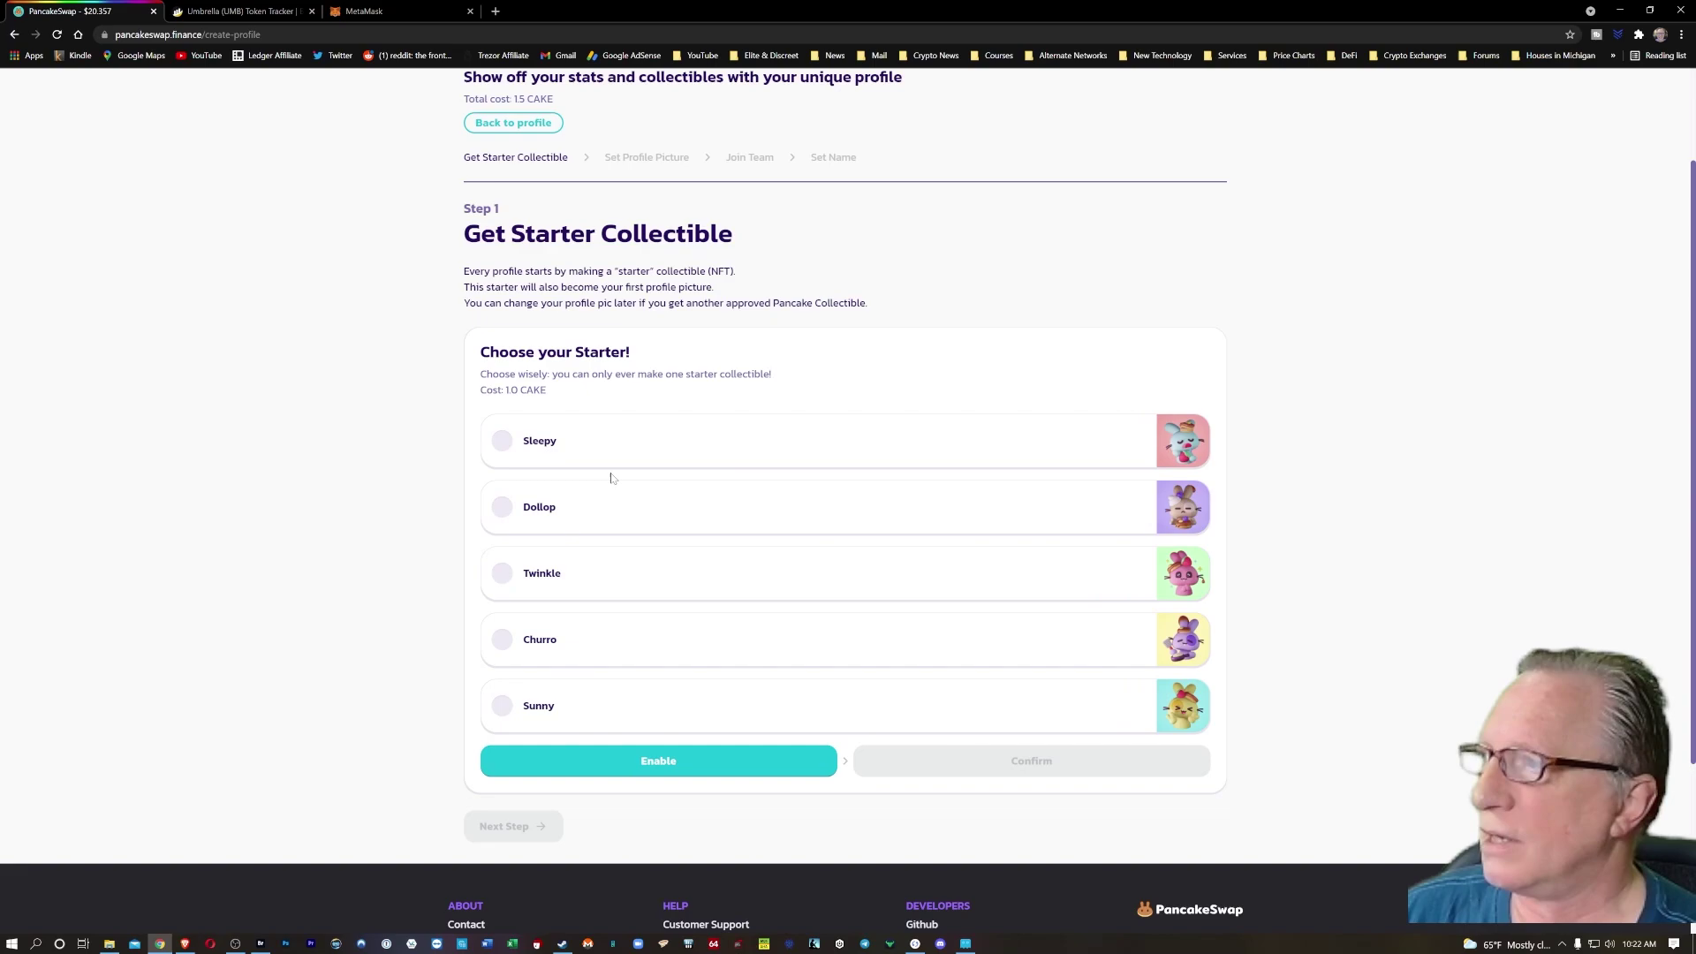
Pick Twinkle as the starter NFT, approve CAKE spending, and confirm the mint in MetaMask.
left_click(500, 575)
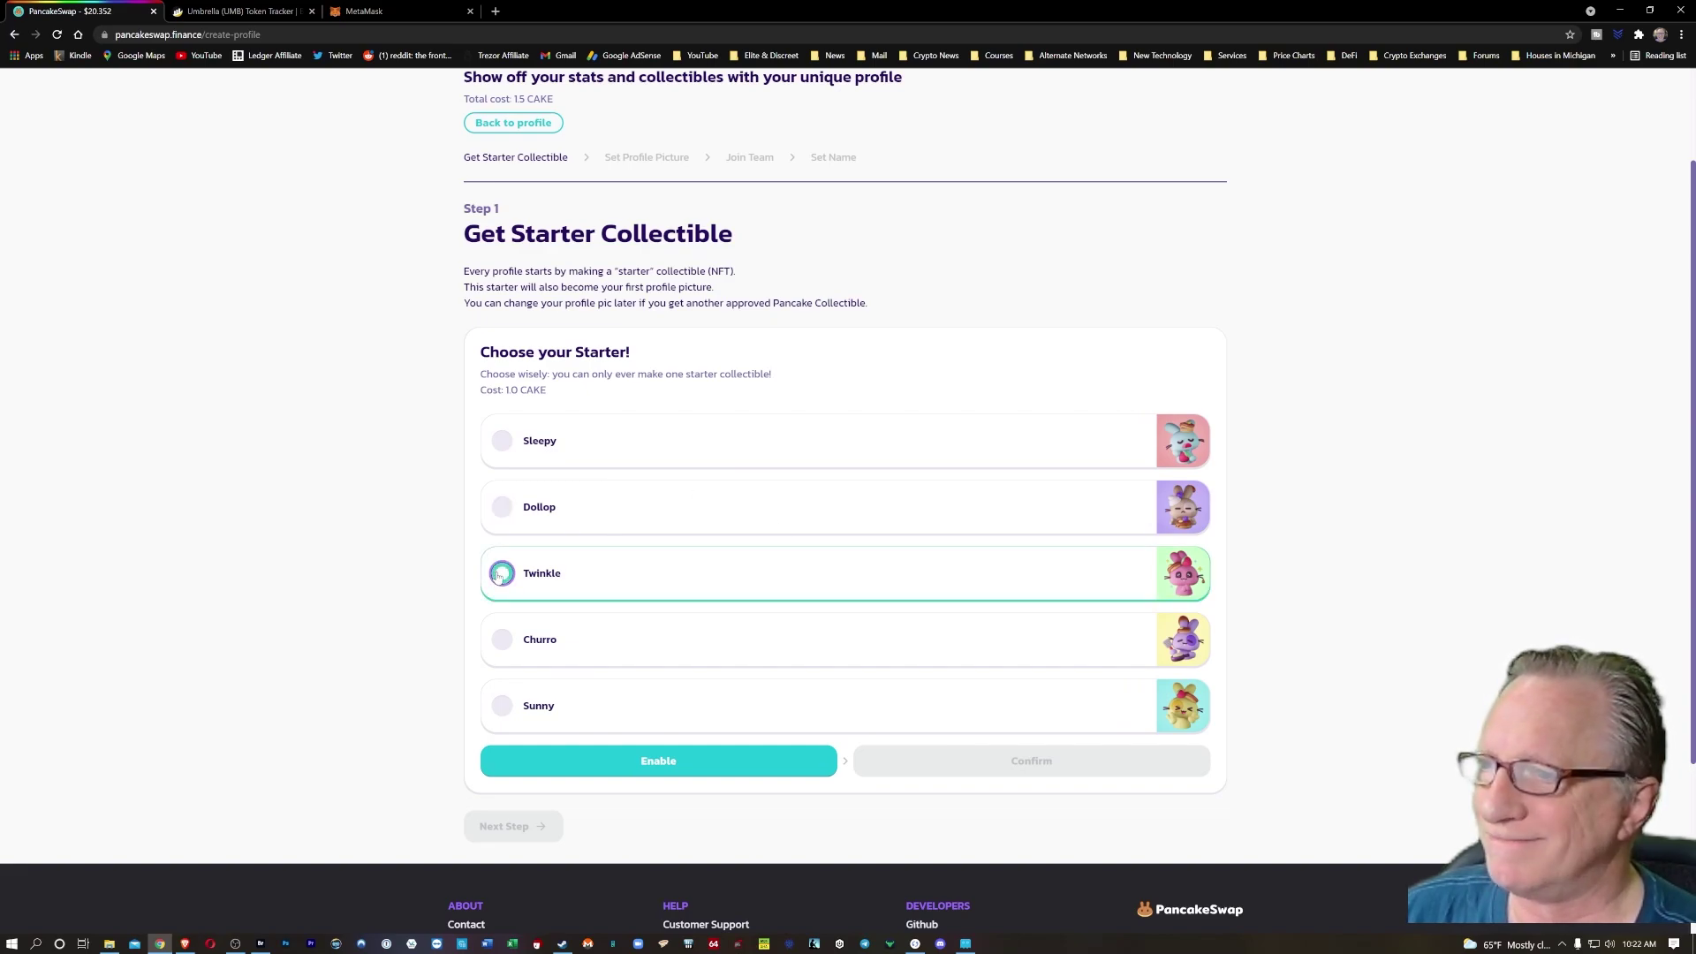
left_click(650, 765)
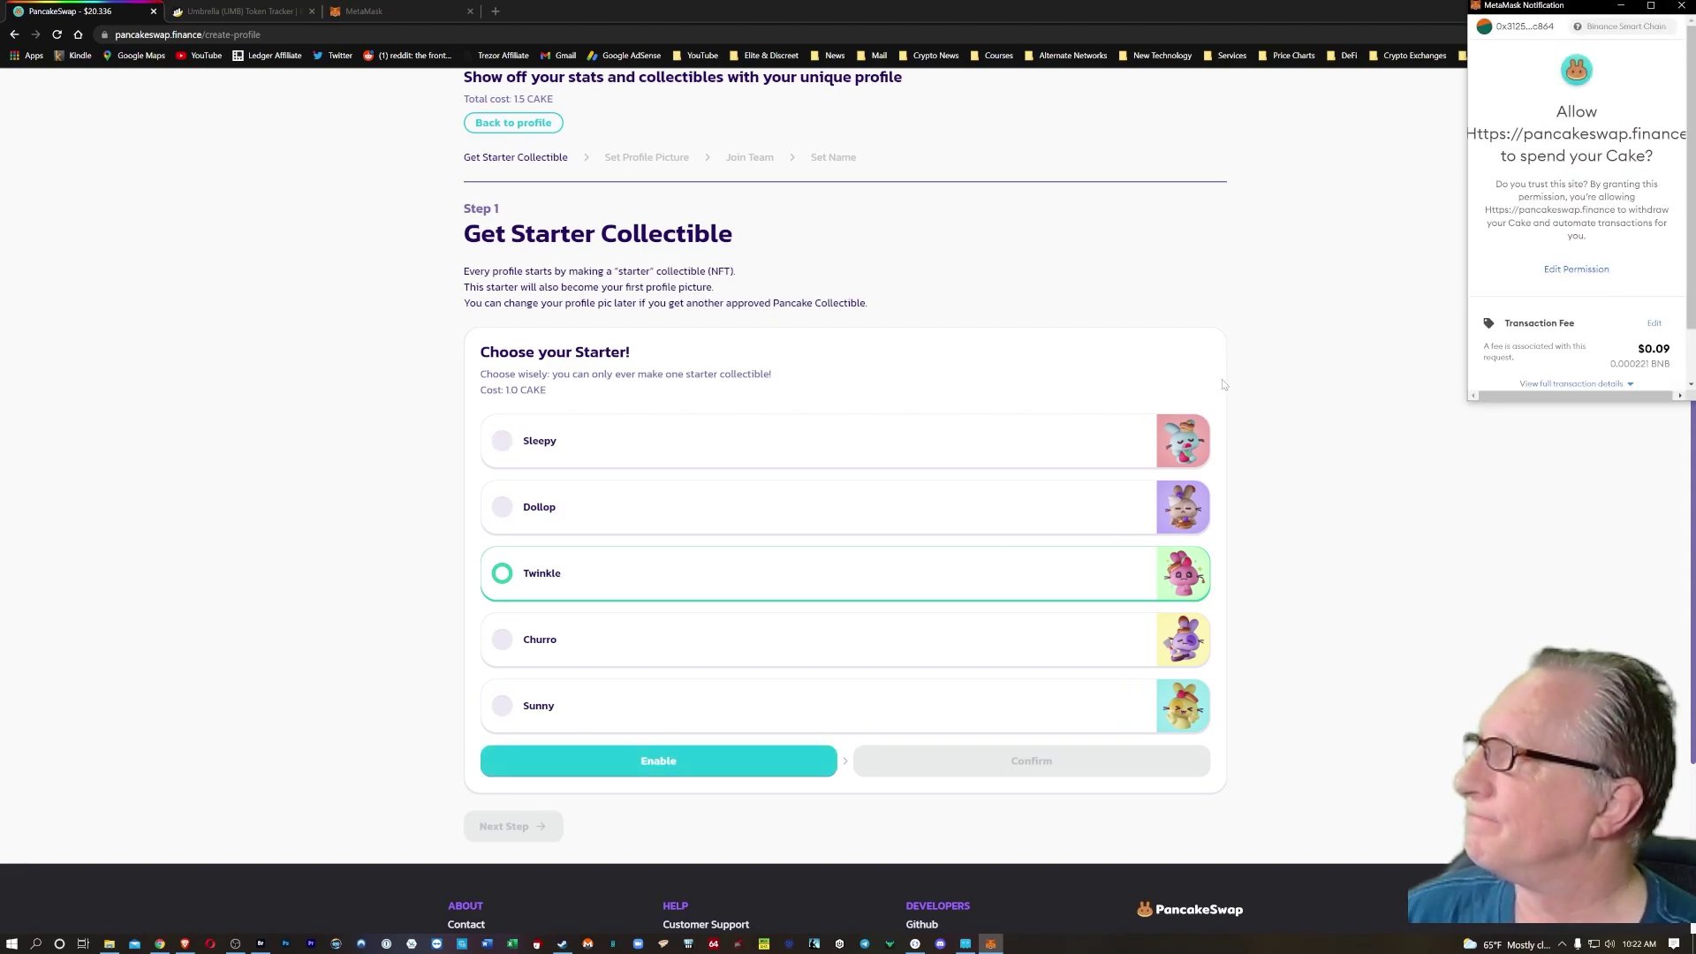
scroll(1692, 228, "down", 1)
scroll(1693, 228, "down", 1)
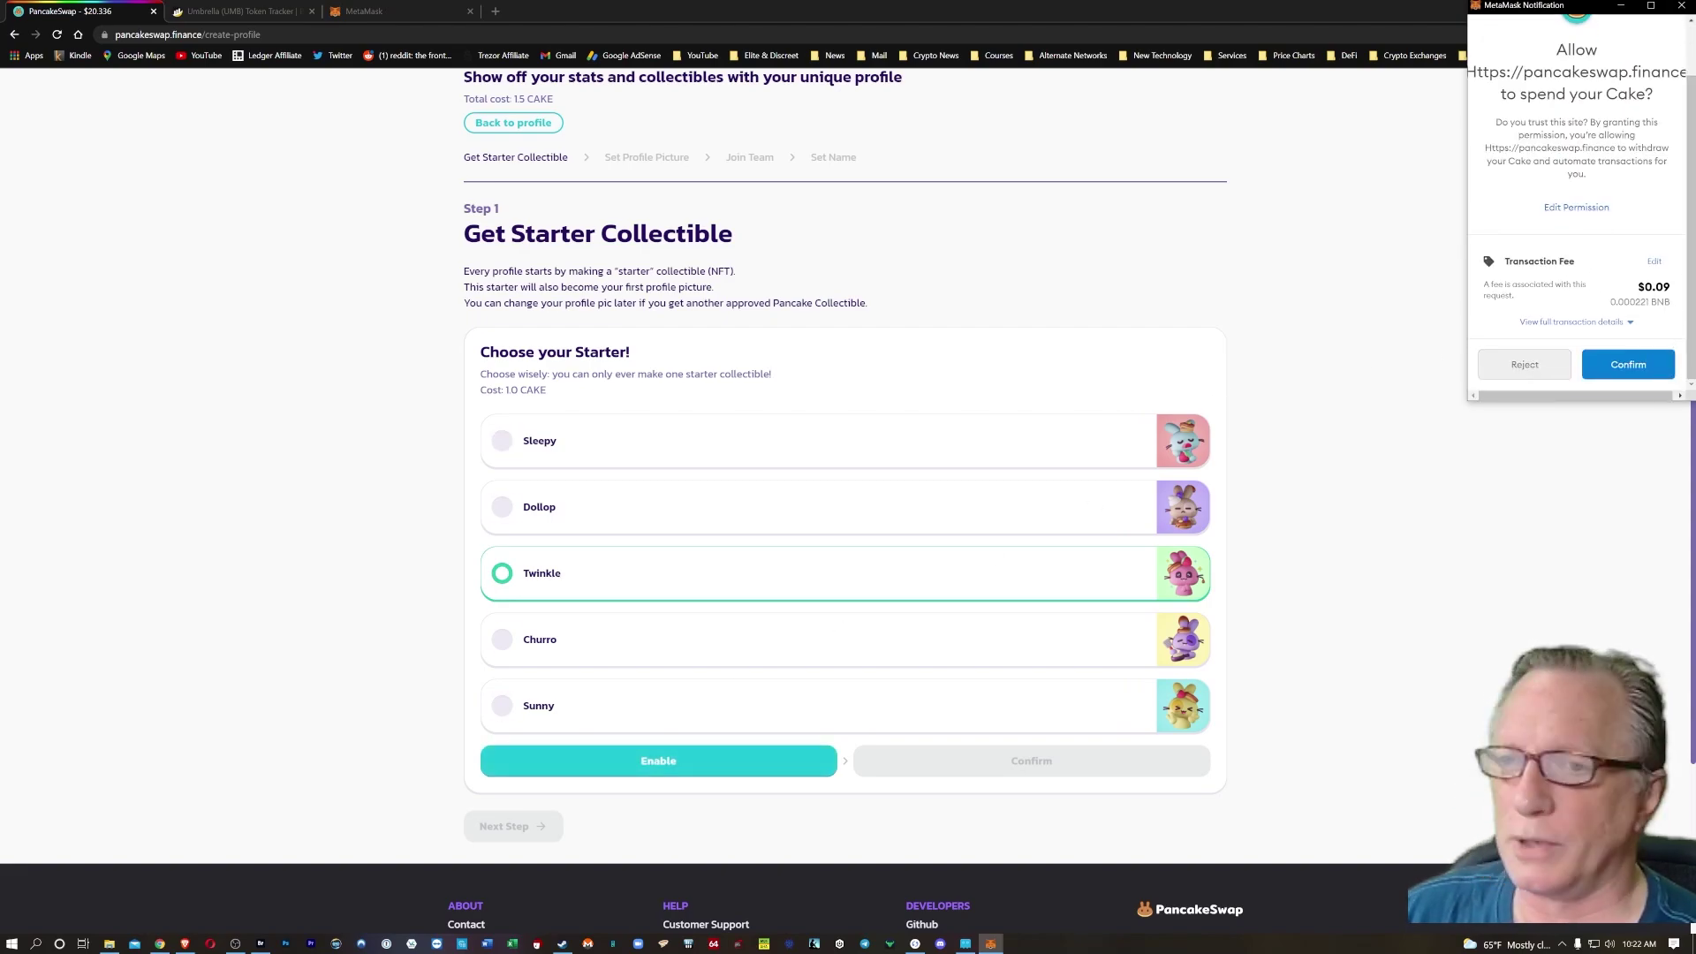
left_click(1629, 364)
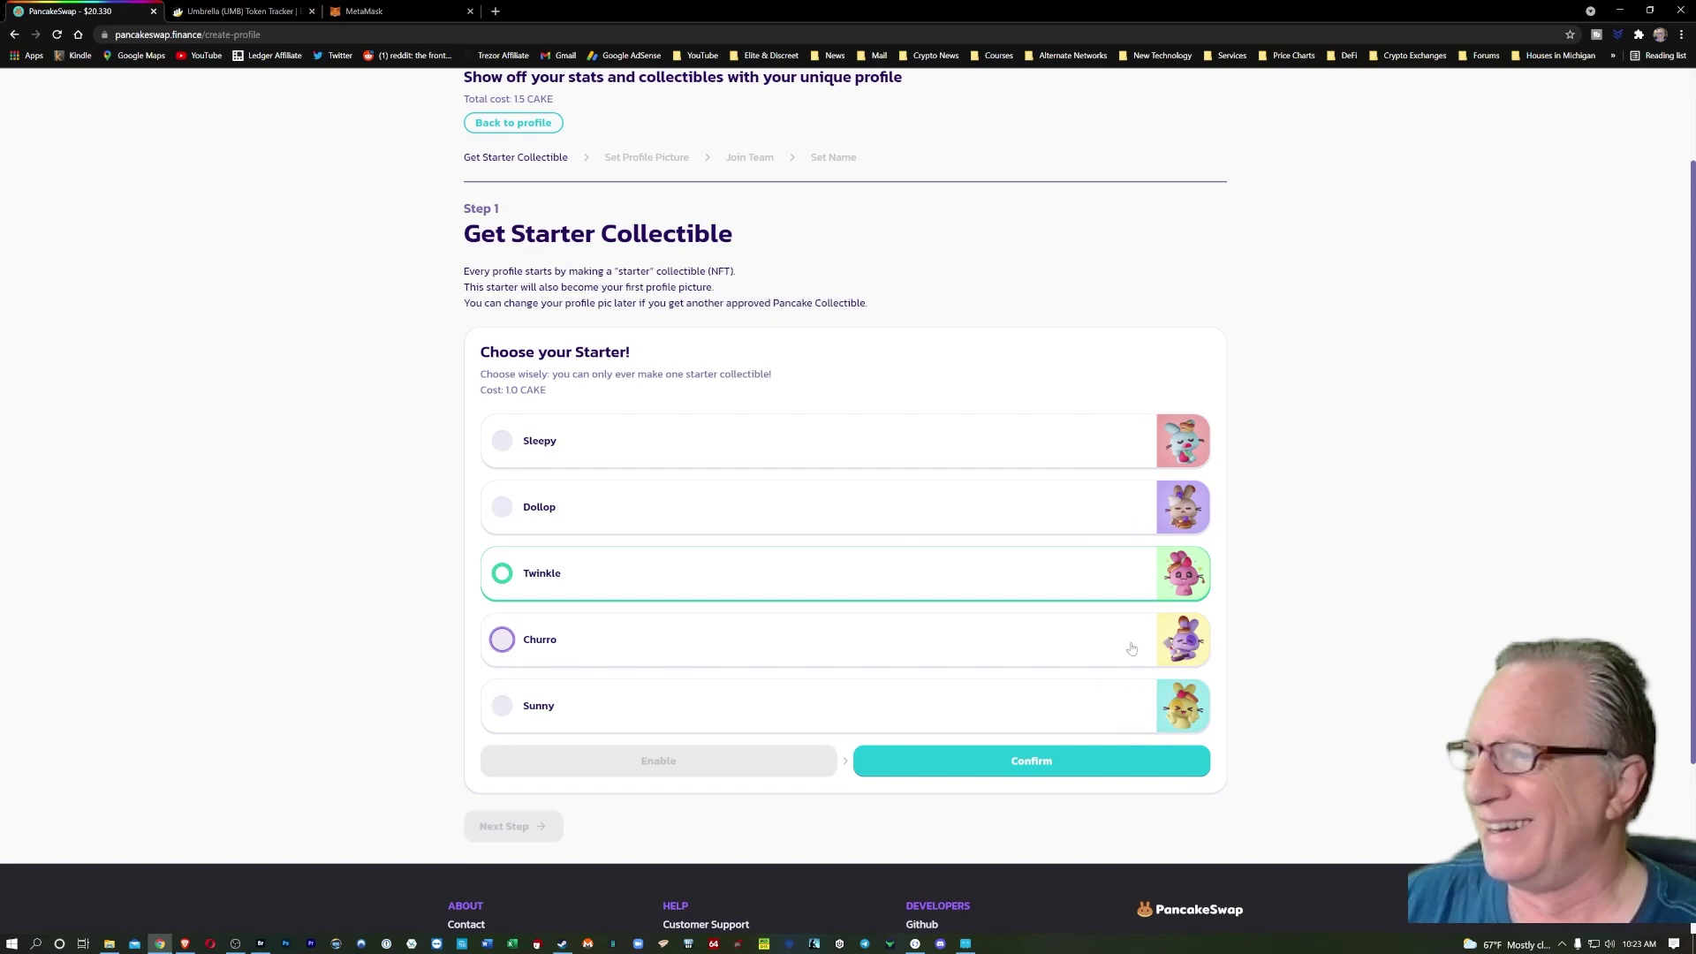
left_click(1039, 769)
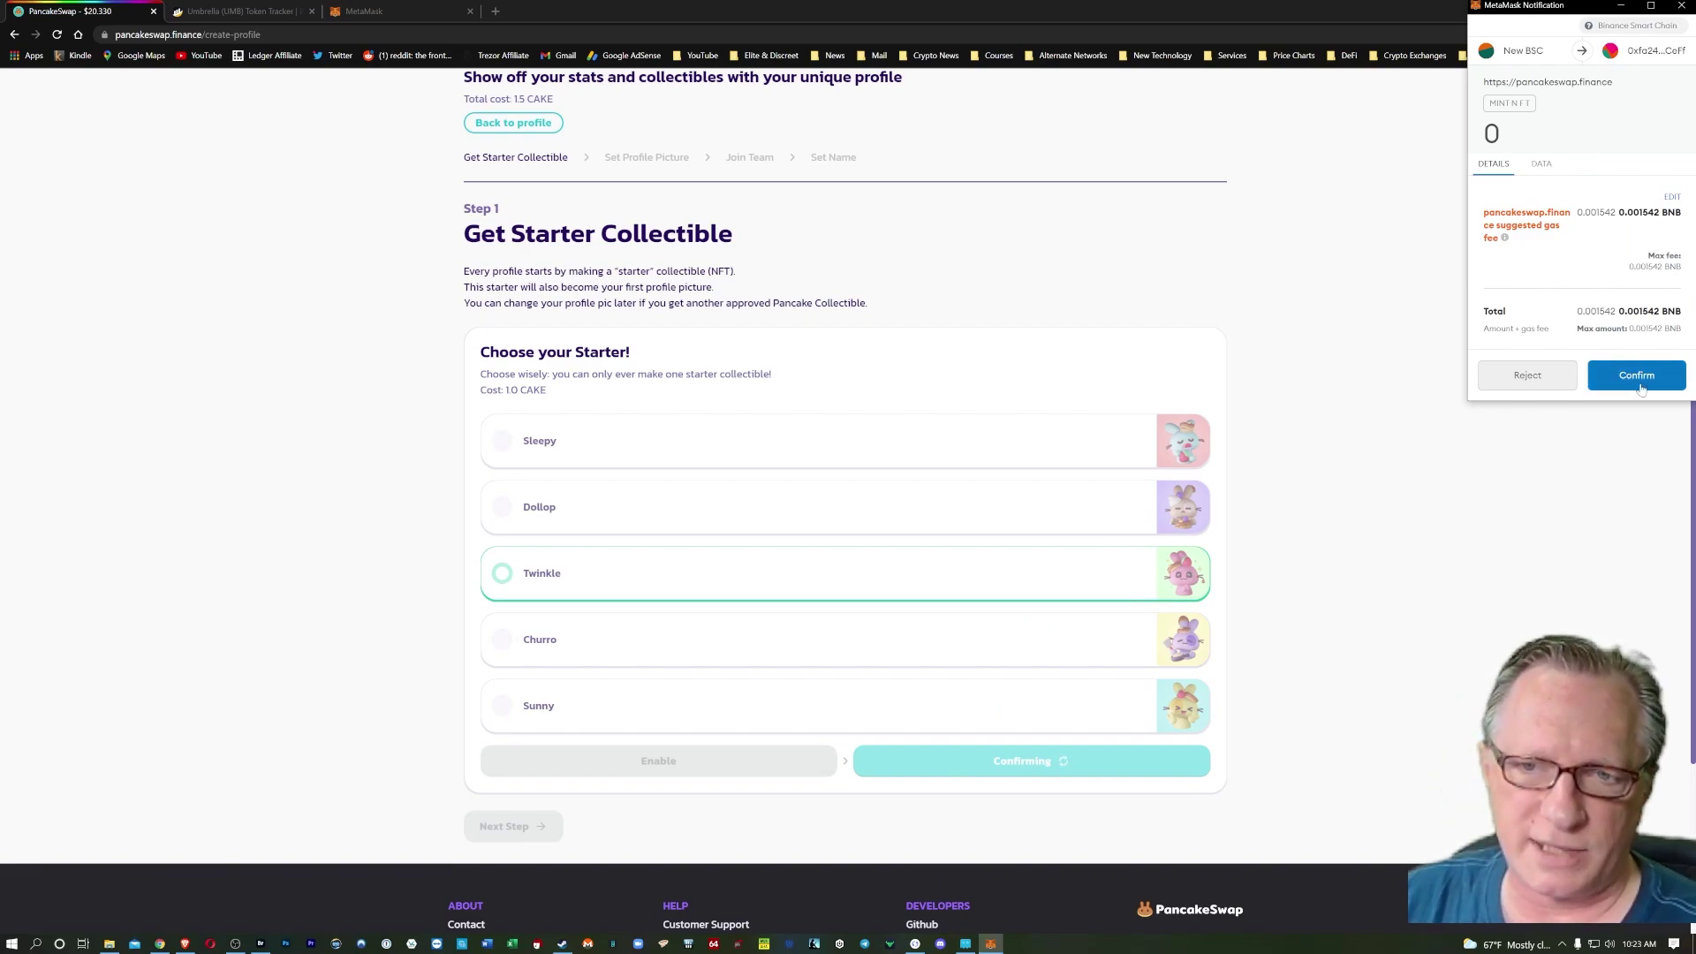
left_click(1639, 386)
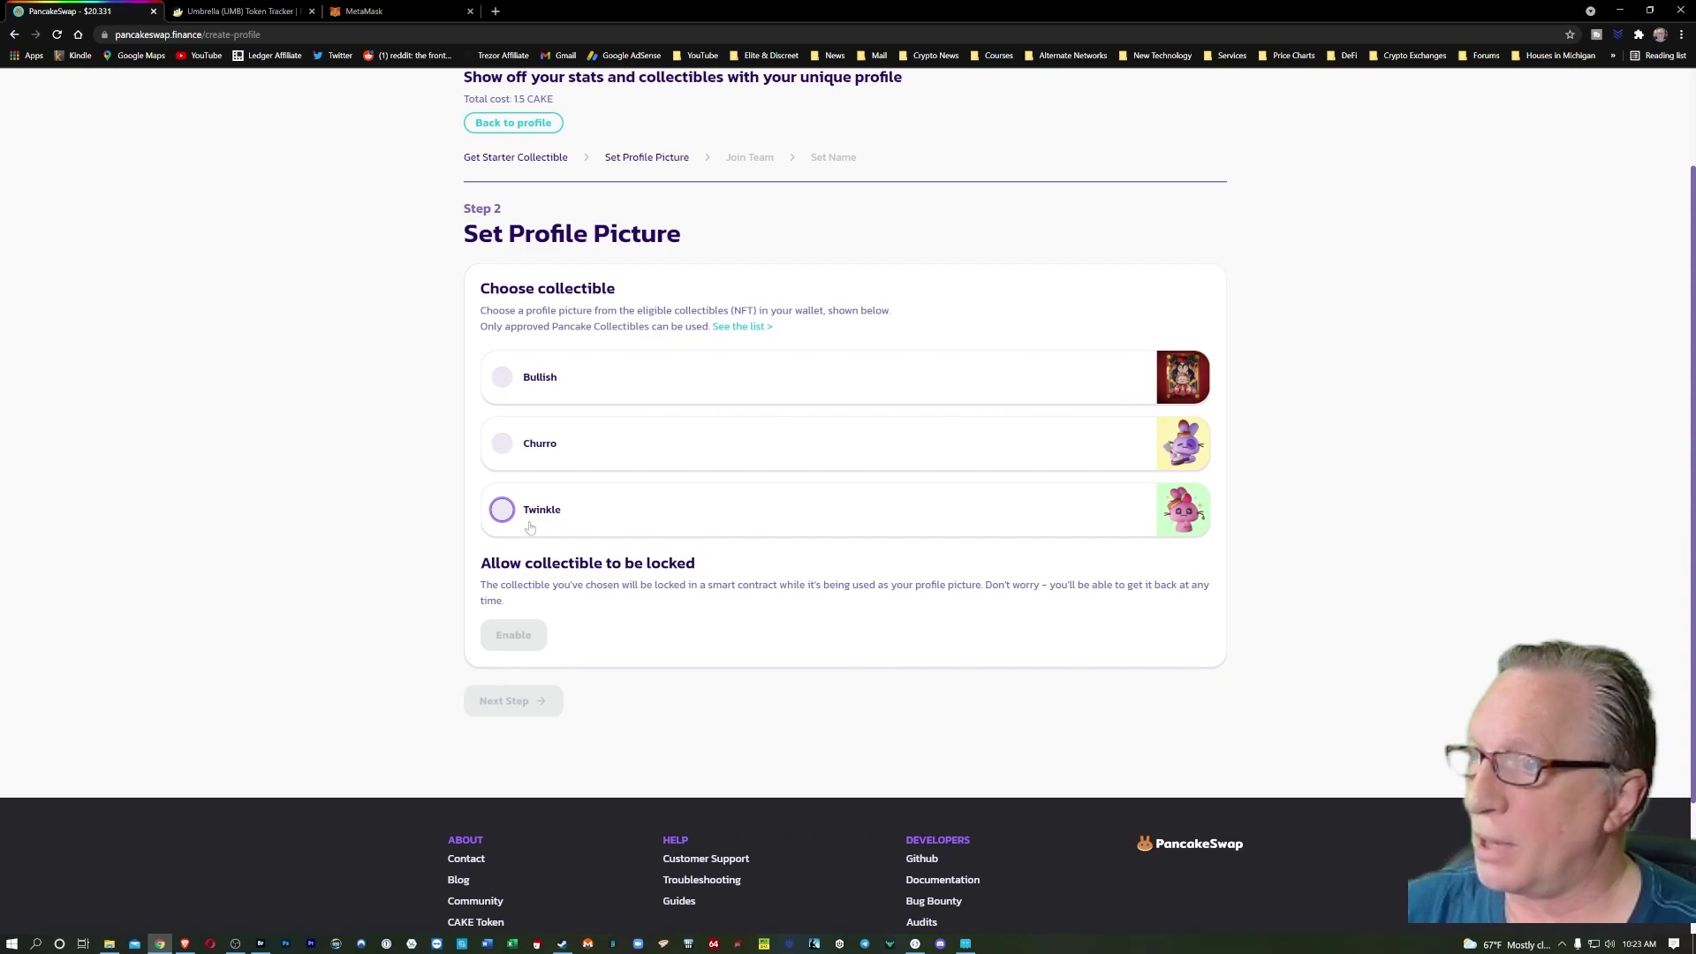
Choose Twinkle as the profile picture, approve bunny NFT access in MetaMask, and continue to teams.
left_click(501, 516)
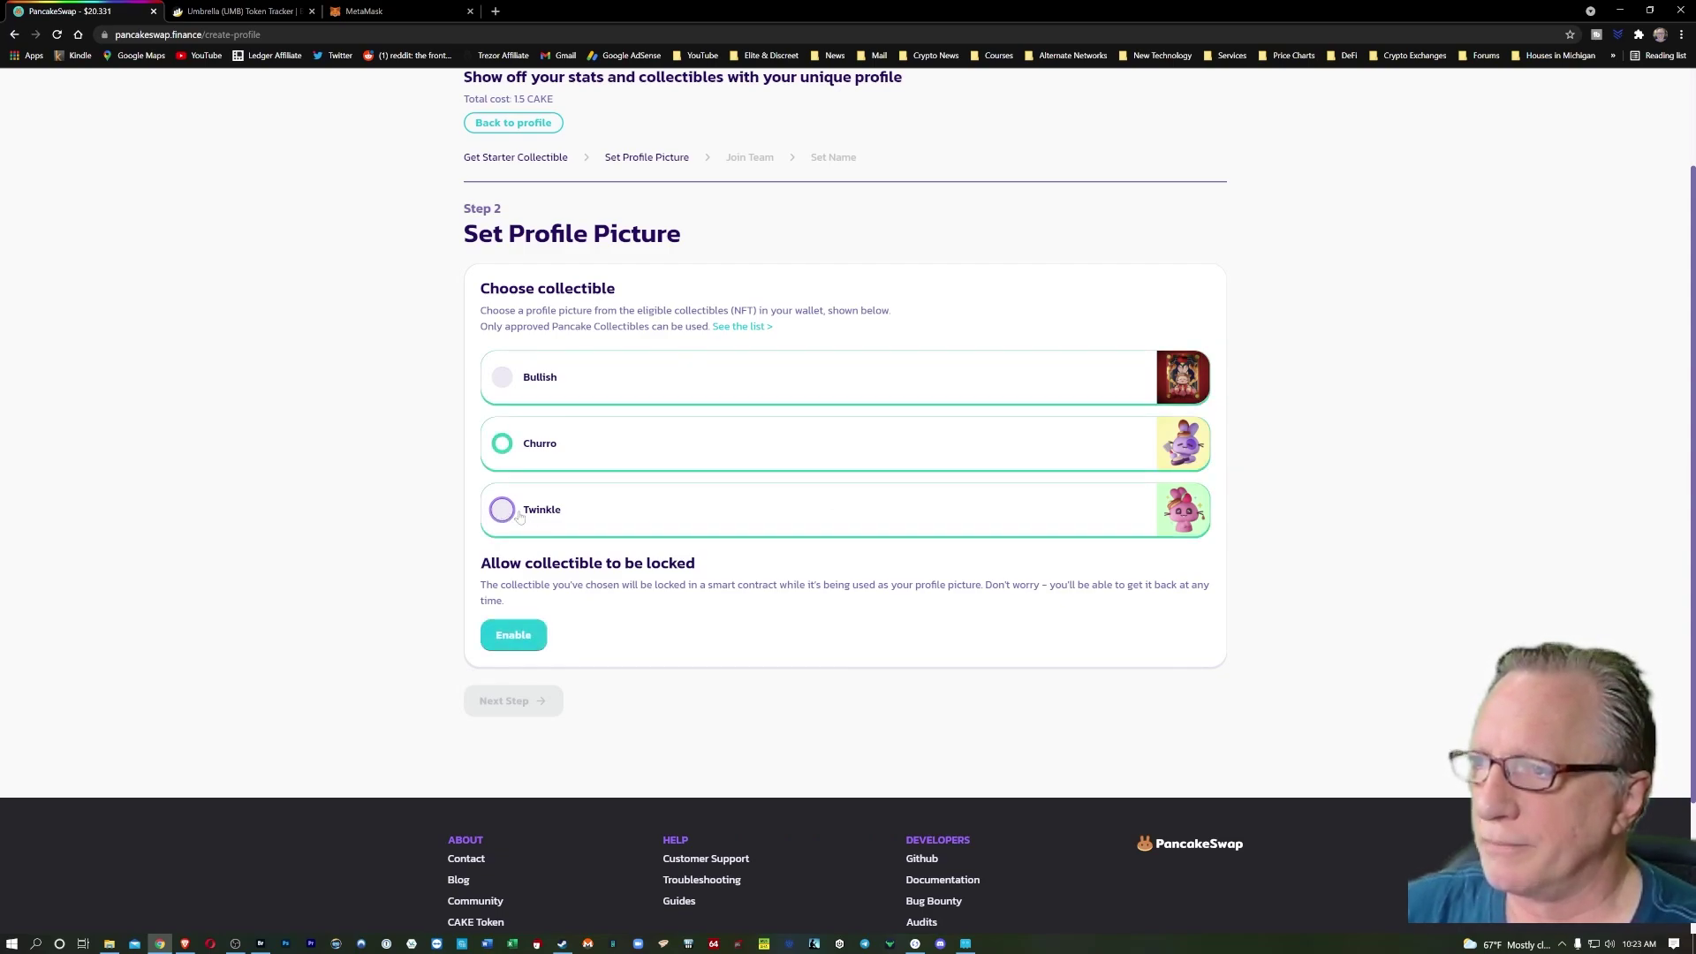
left_click(515, 516)
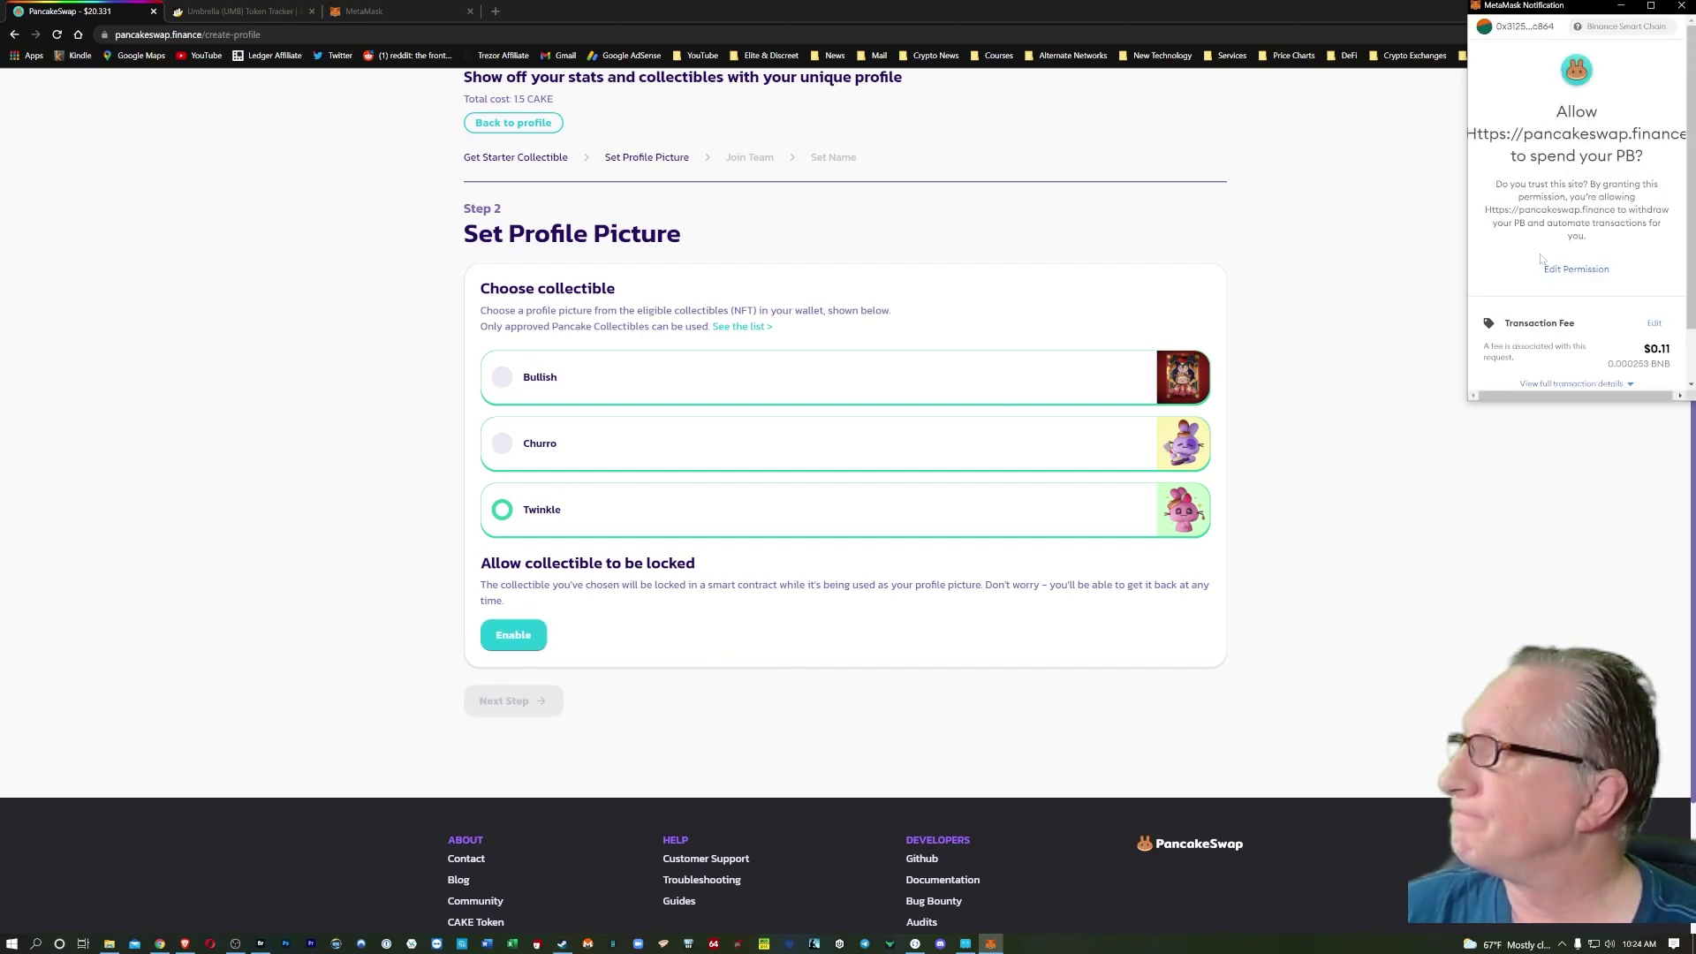
scroll(1541, 258, "down", 2)
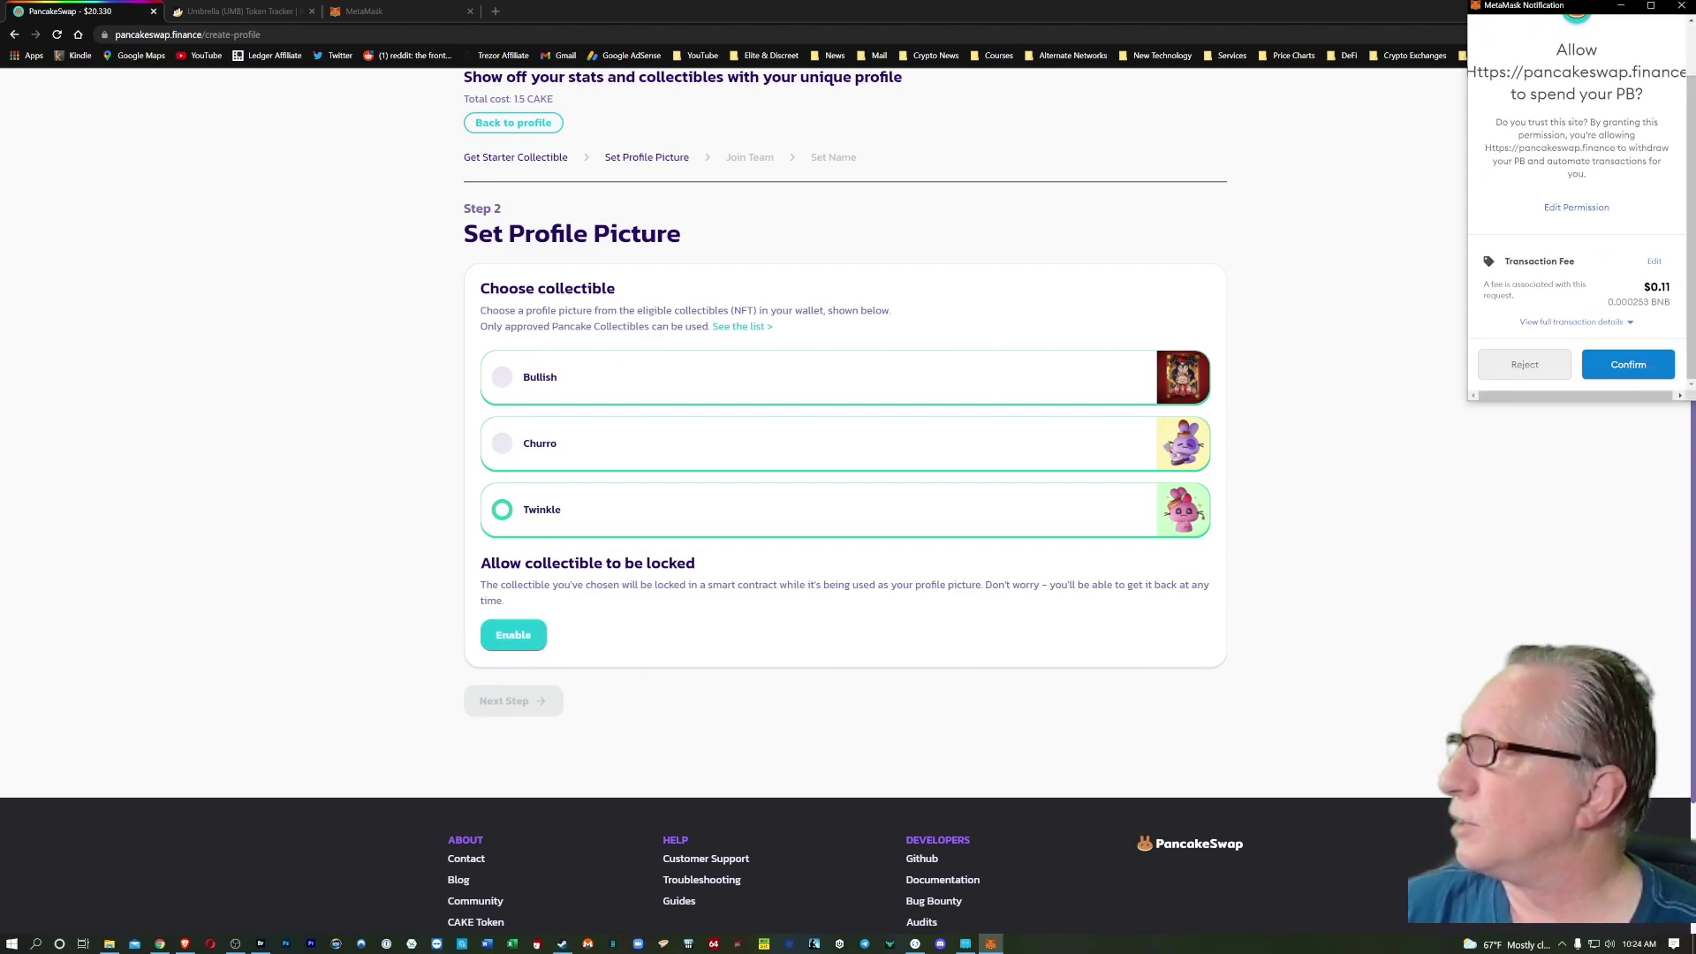
left_click(1626, 365)
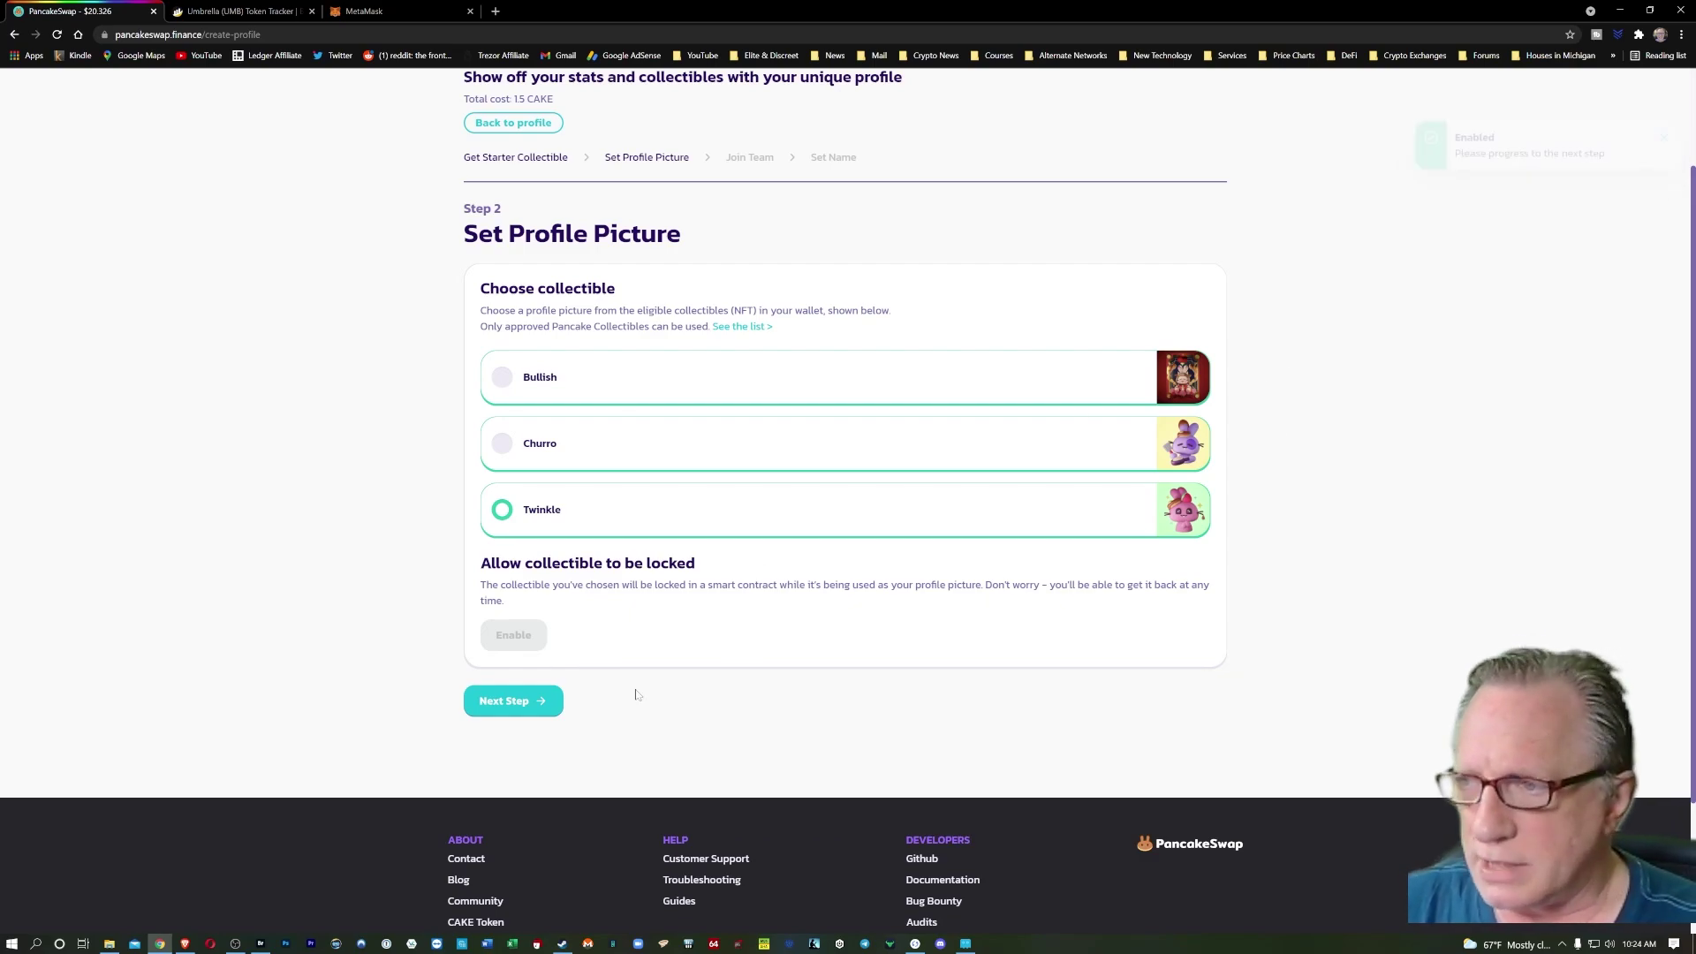
left_click(519, 707)
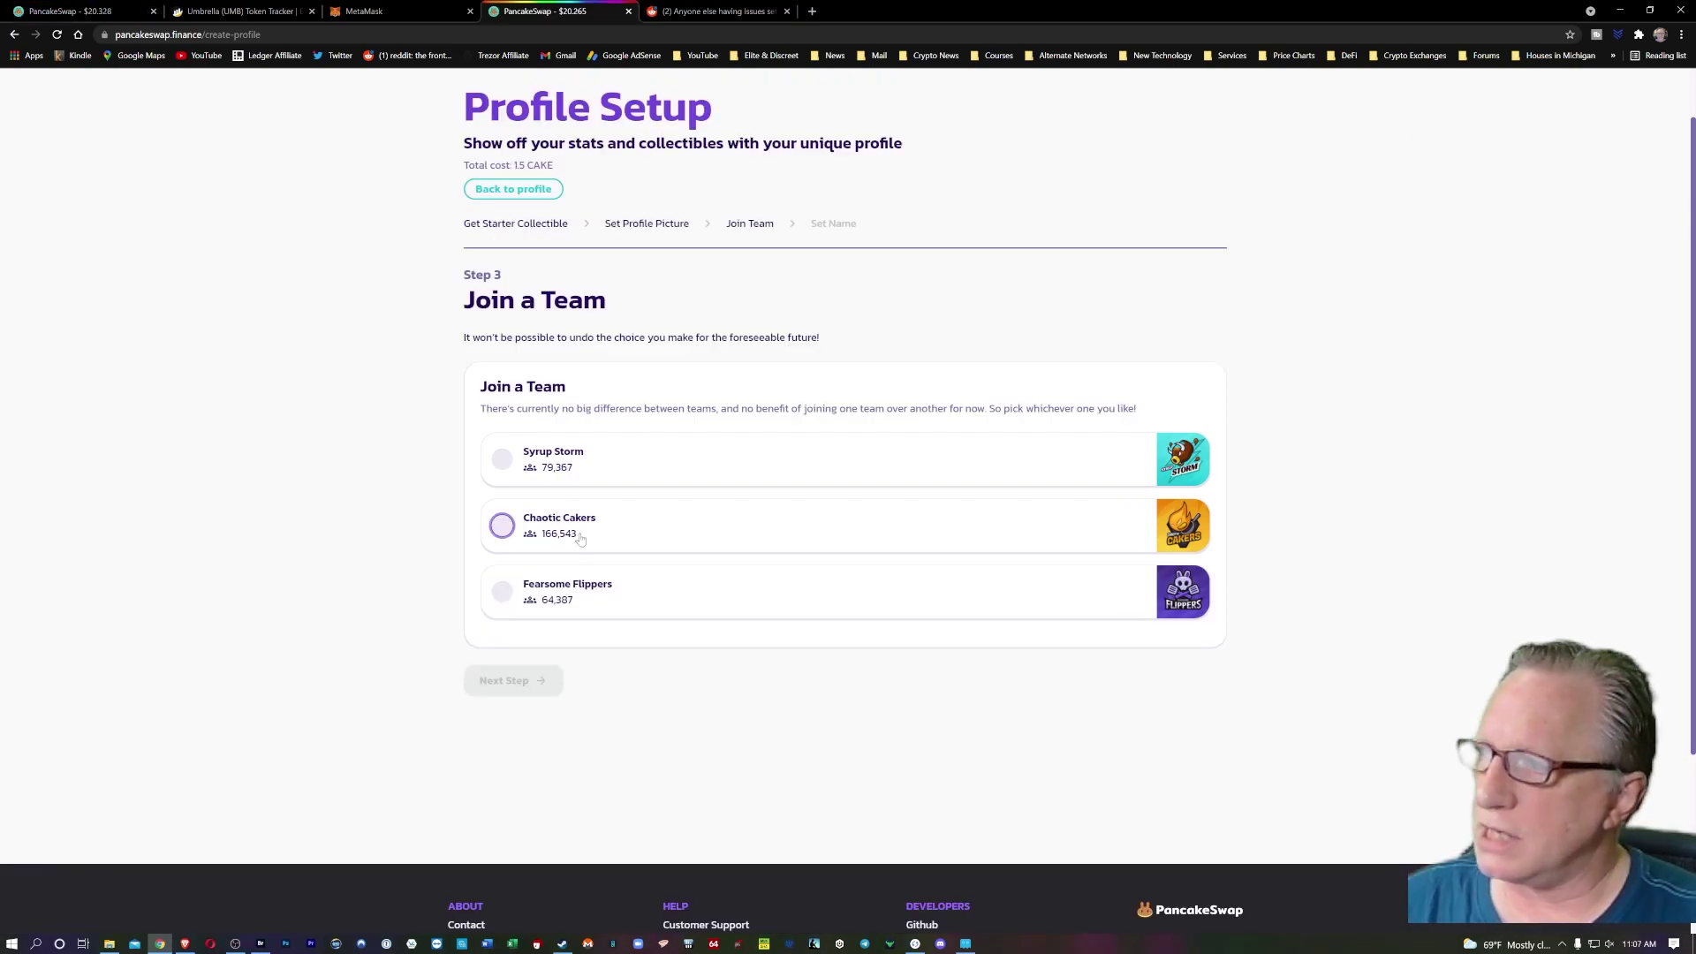
Join Chaotic Cakers, paste in a username, and sign its confirmation in MetaMask.
left_click(587, 534)
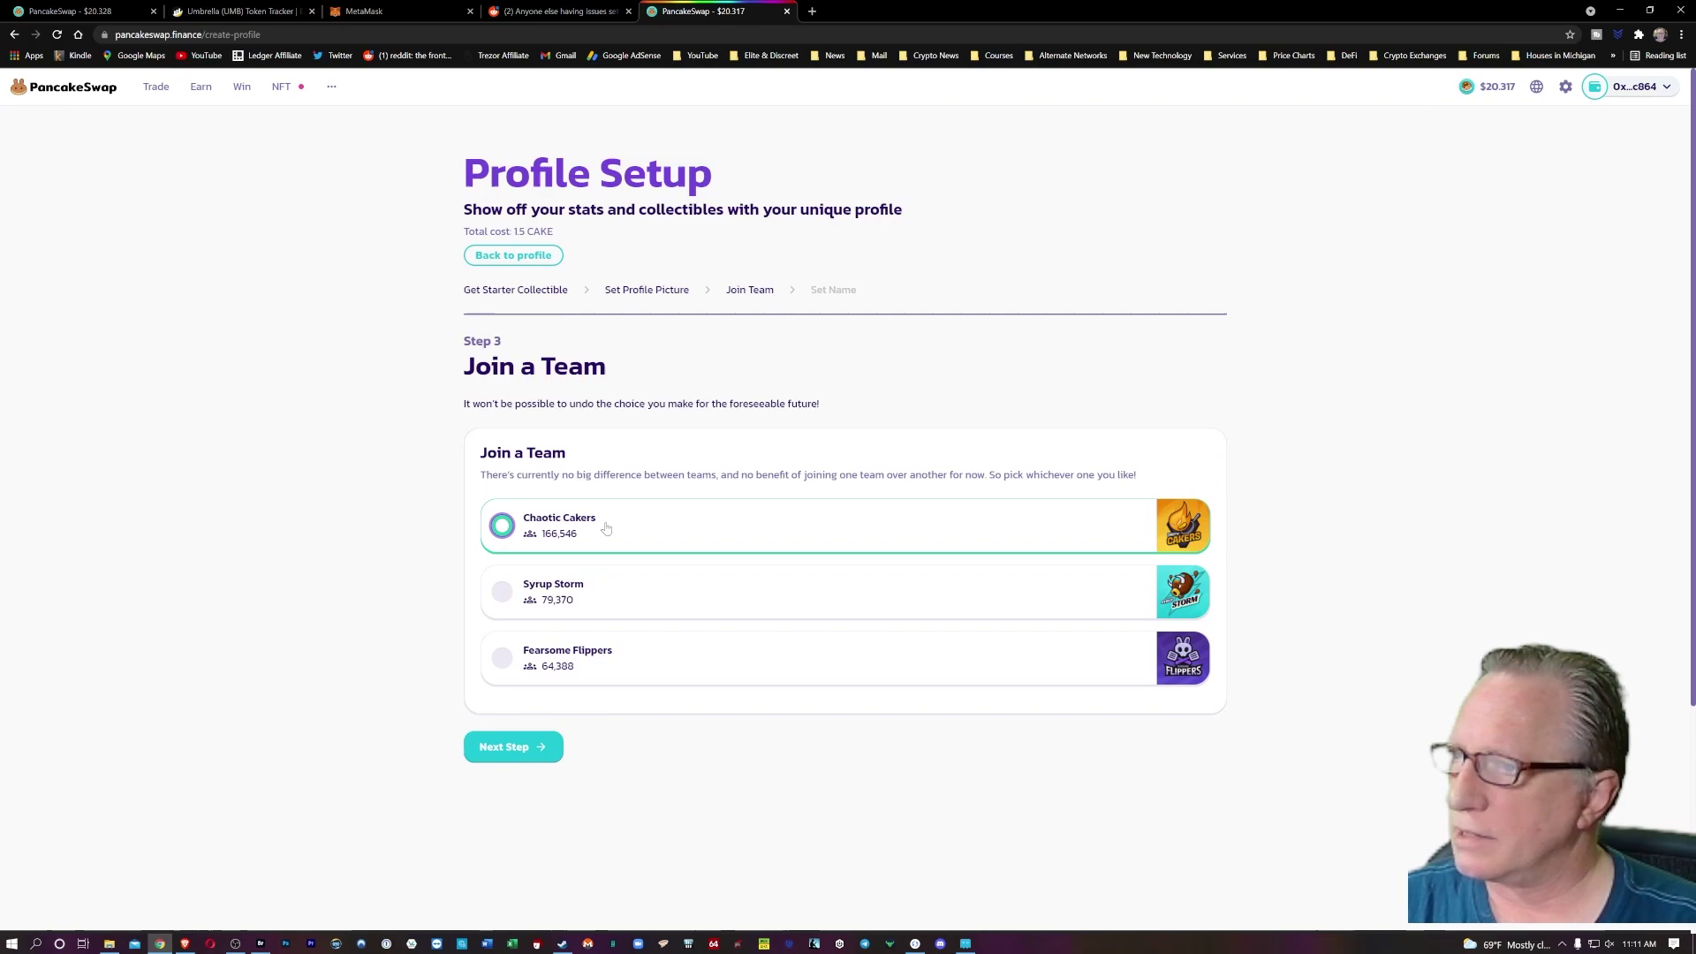
left_click(517, 750)
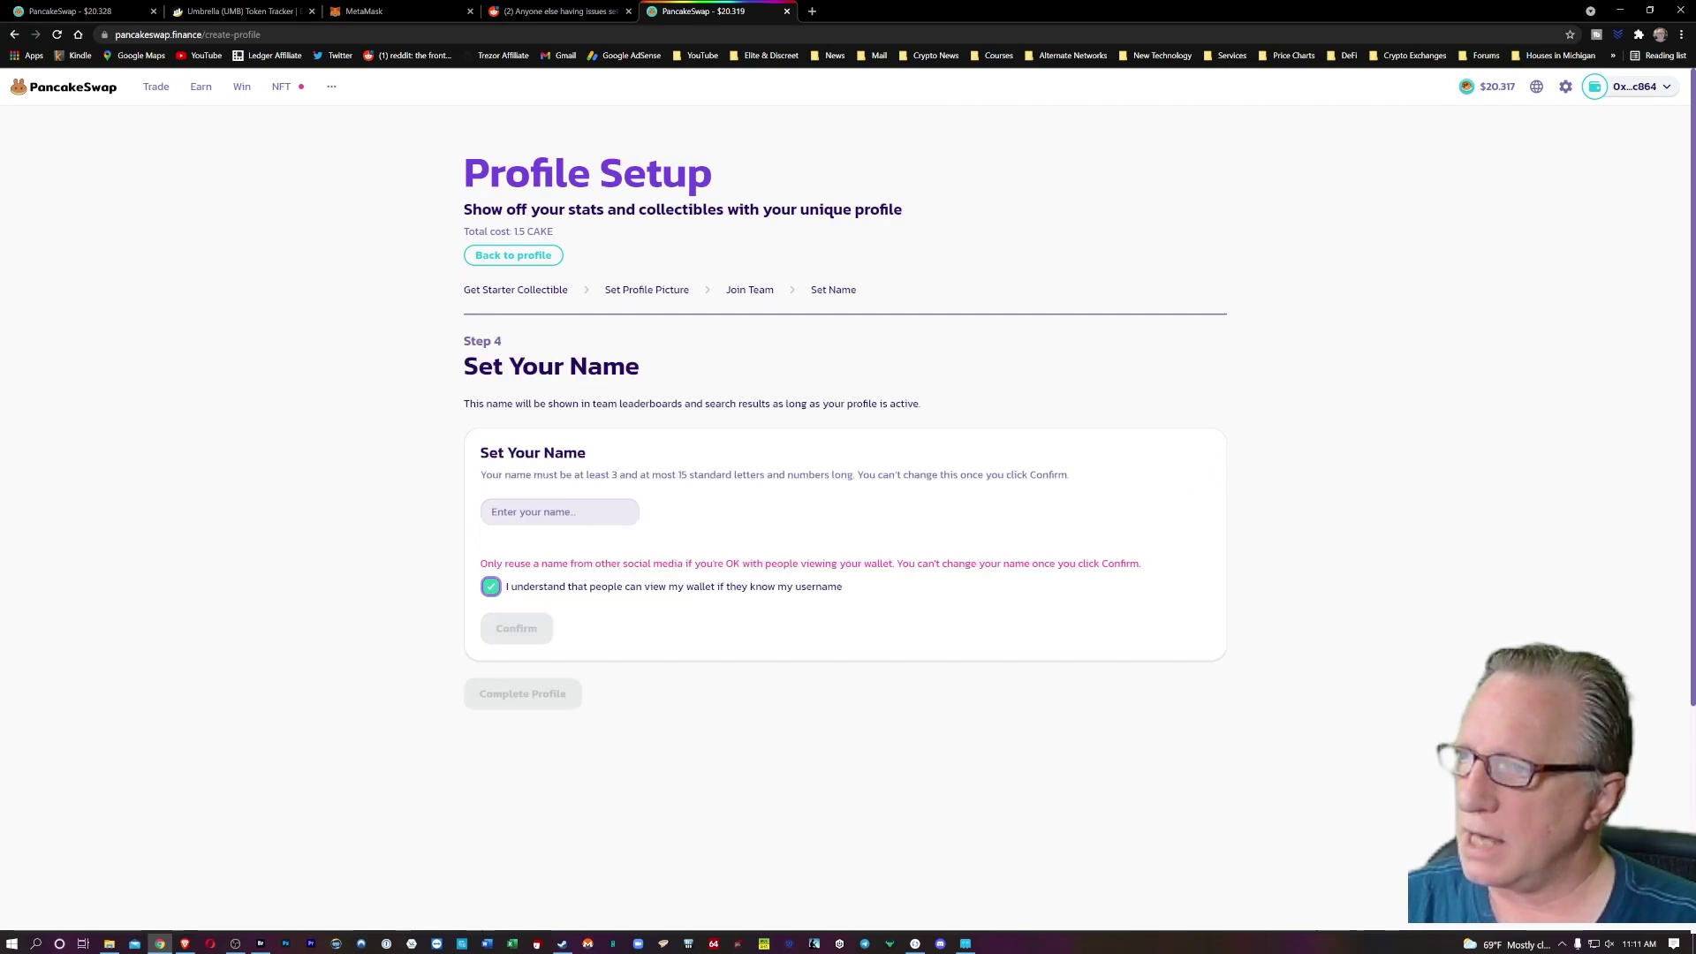
left_click(560, 512)
type("PancakeJake")
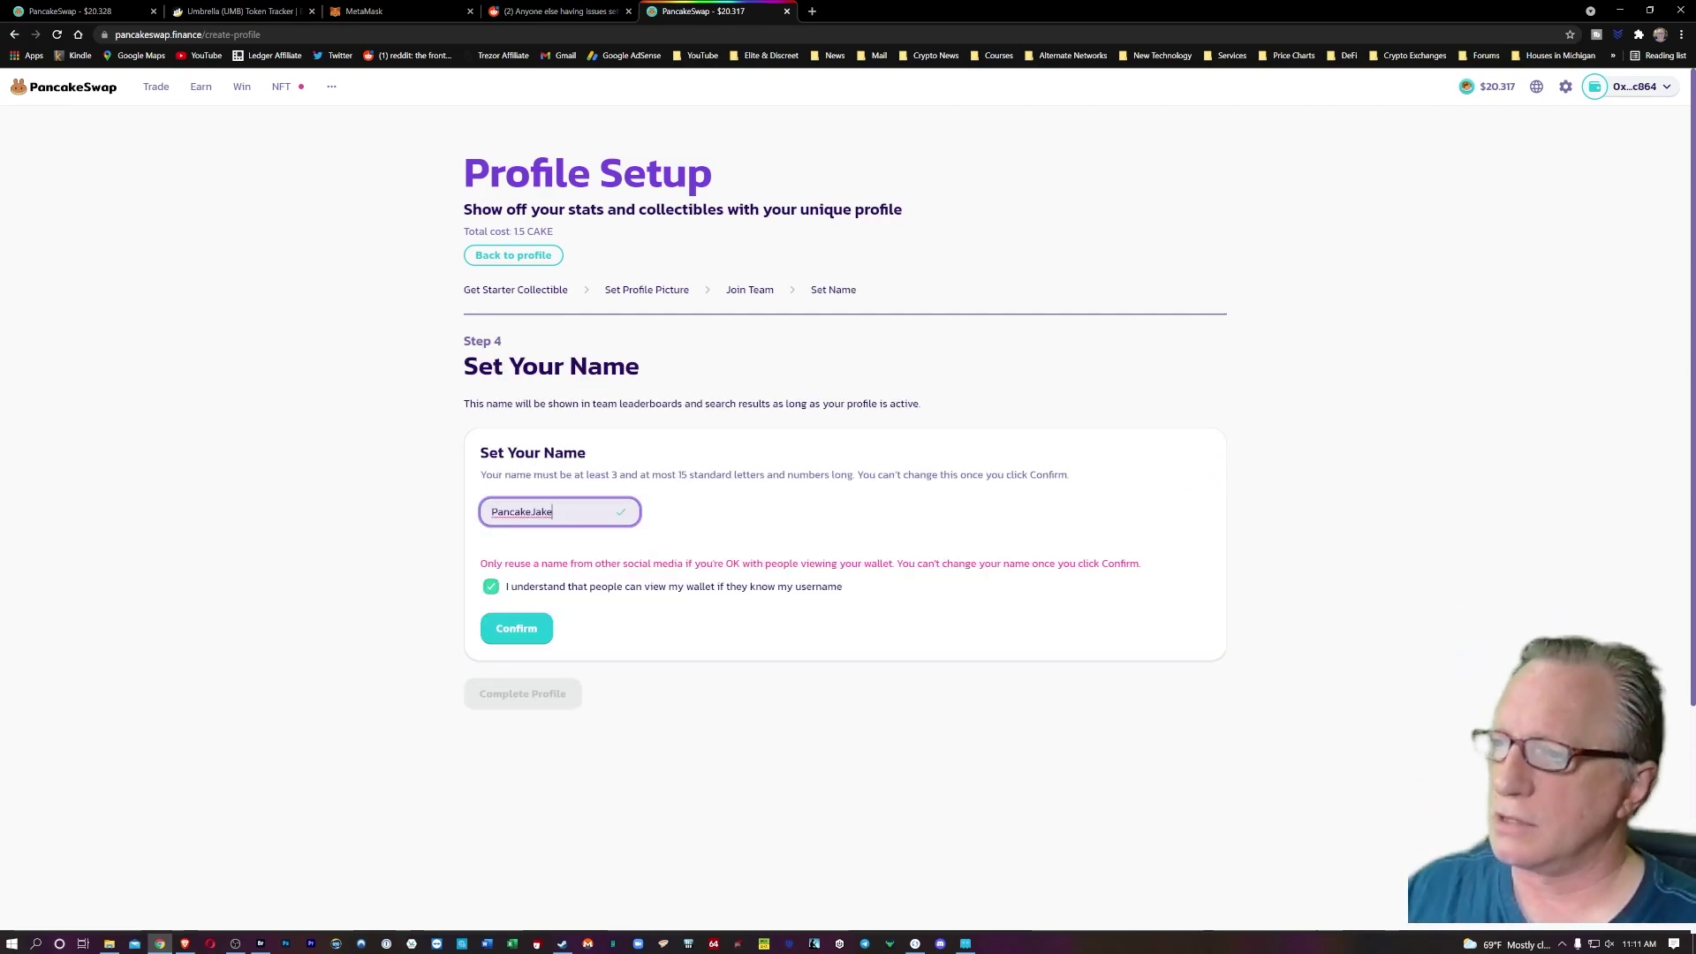
left_click(518, 628)
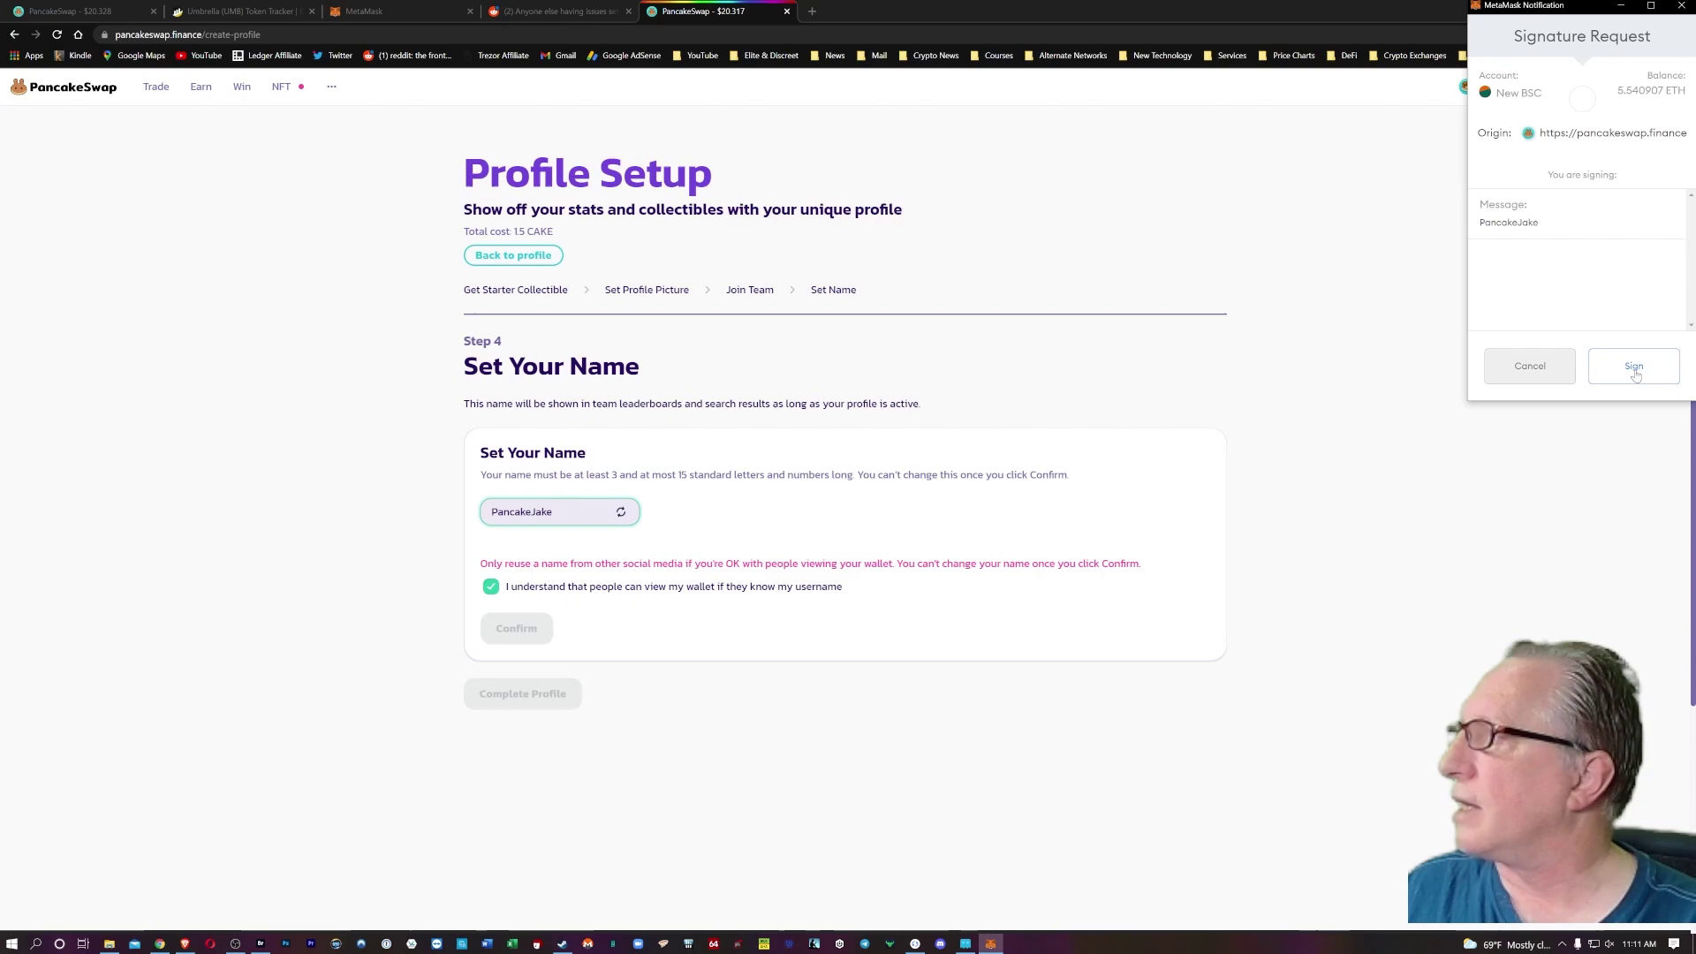
left_click(1636, 367)
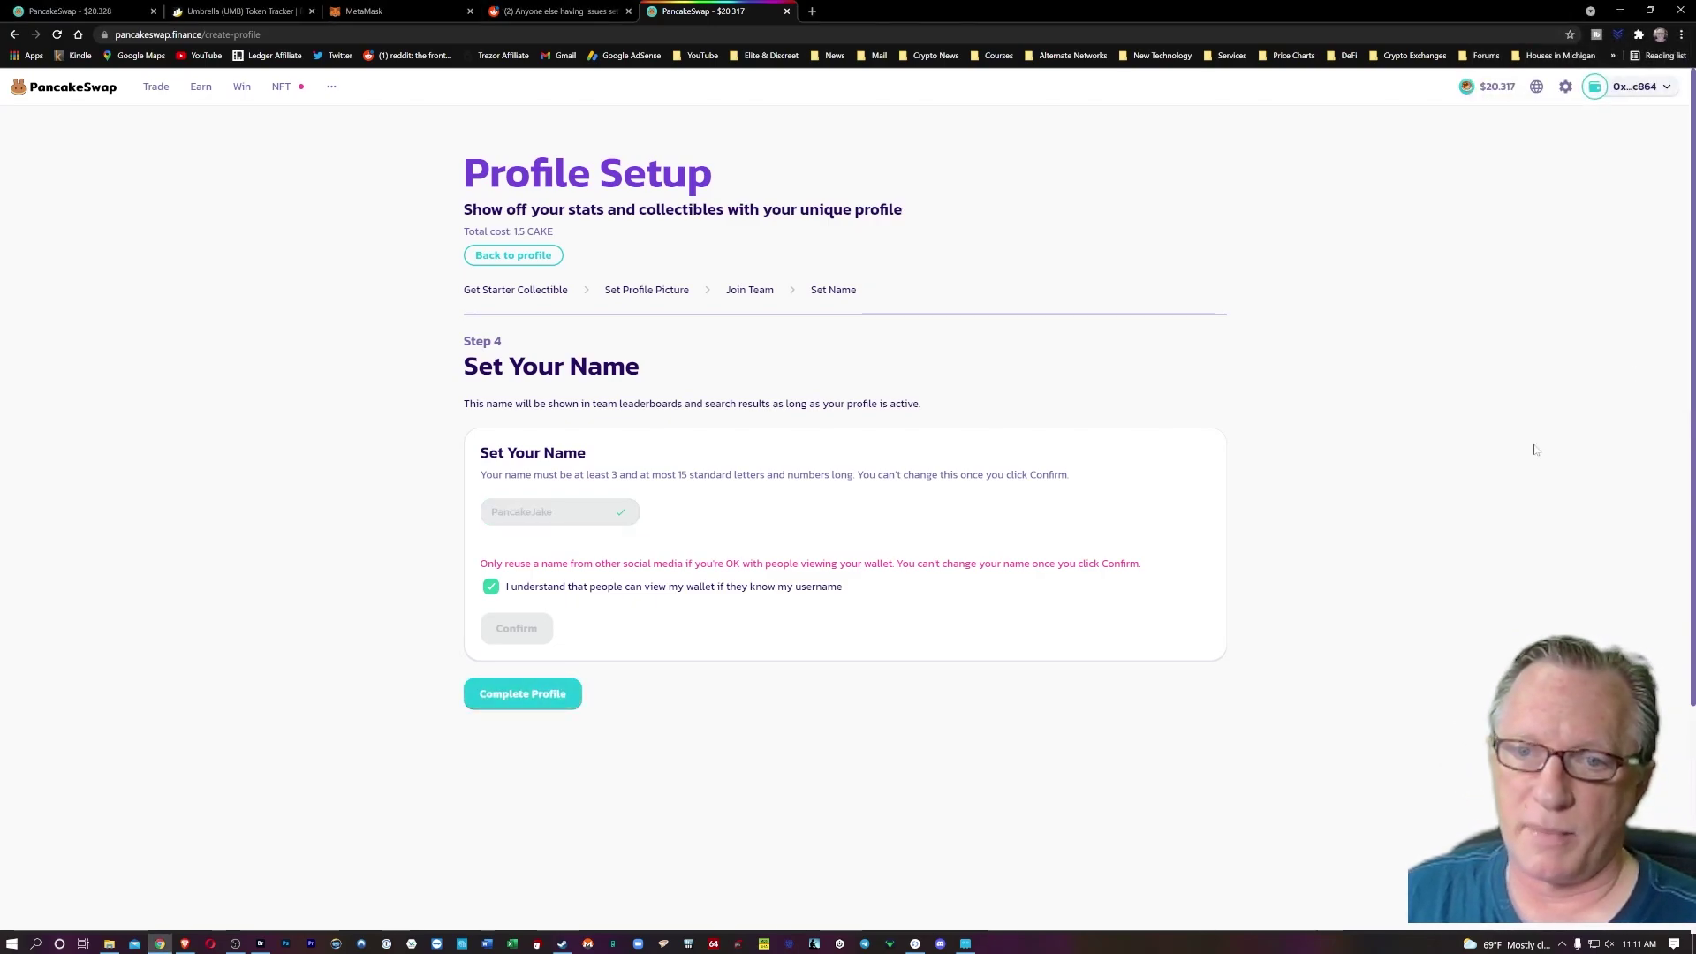
Approve CAKE spending for the 0.5 CAKE fee and confirm the profile creation transaction.
left_click(521, 695)
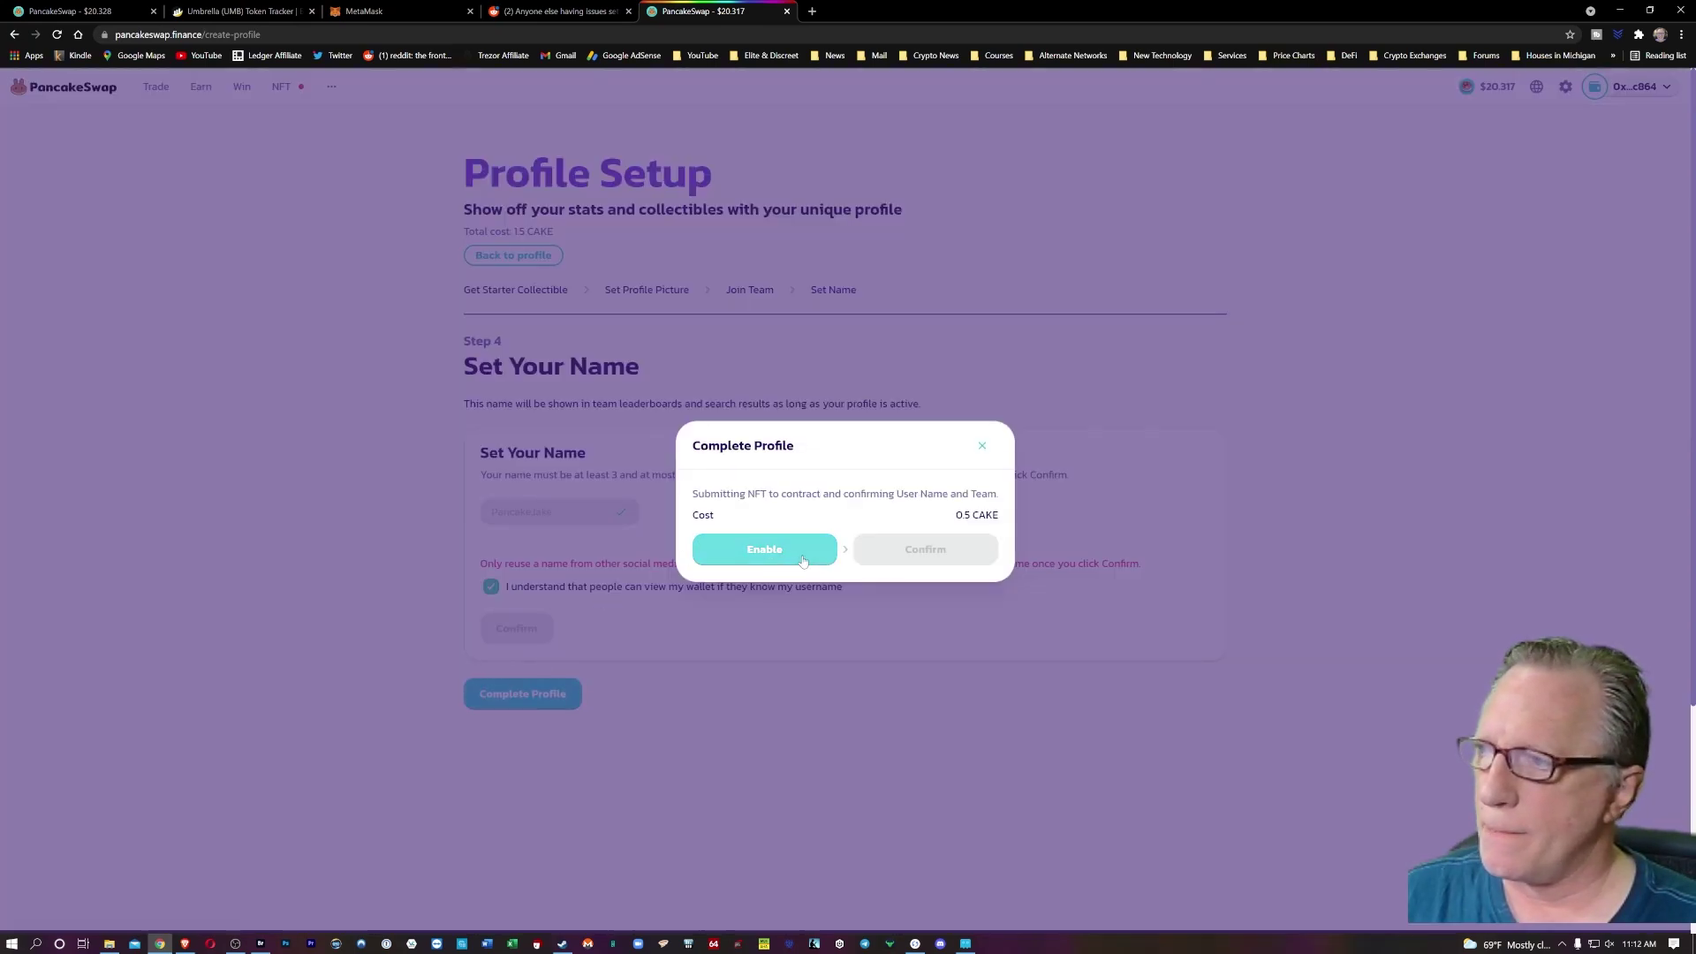
left_click(751, 559)
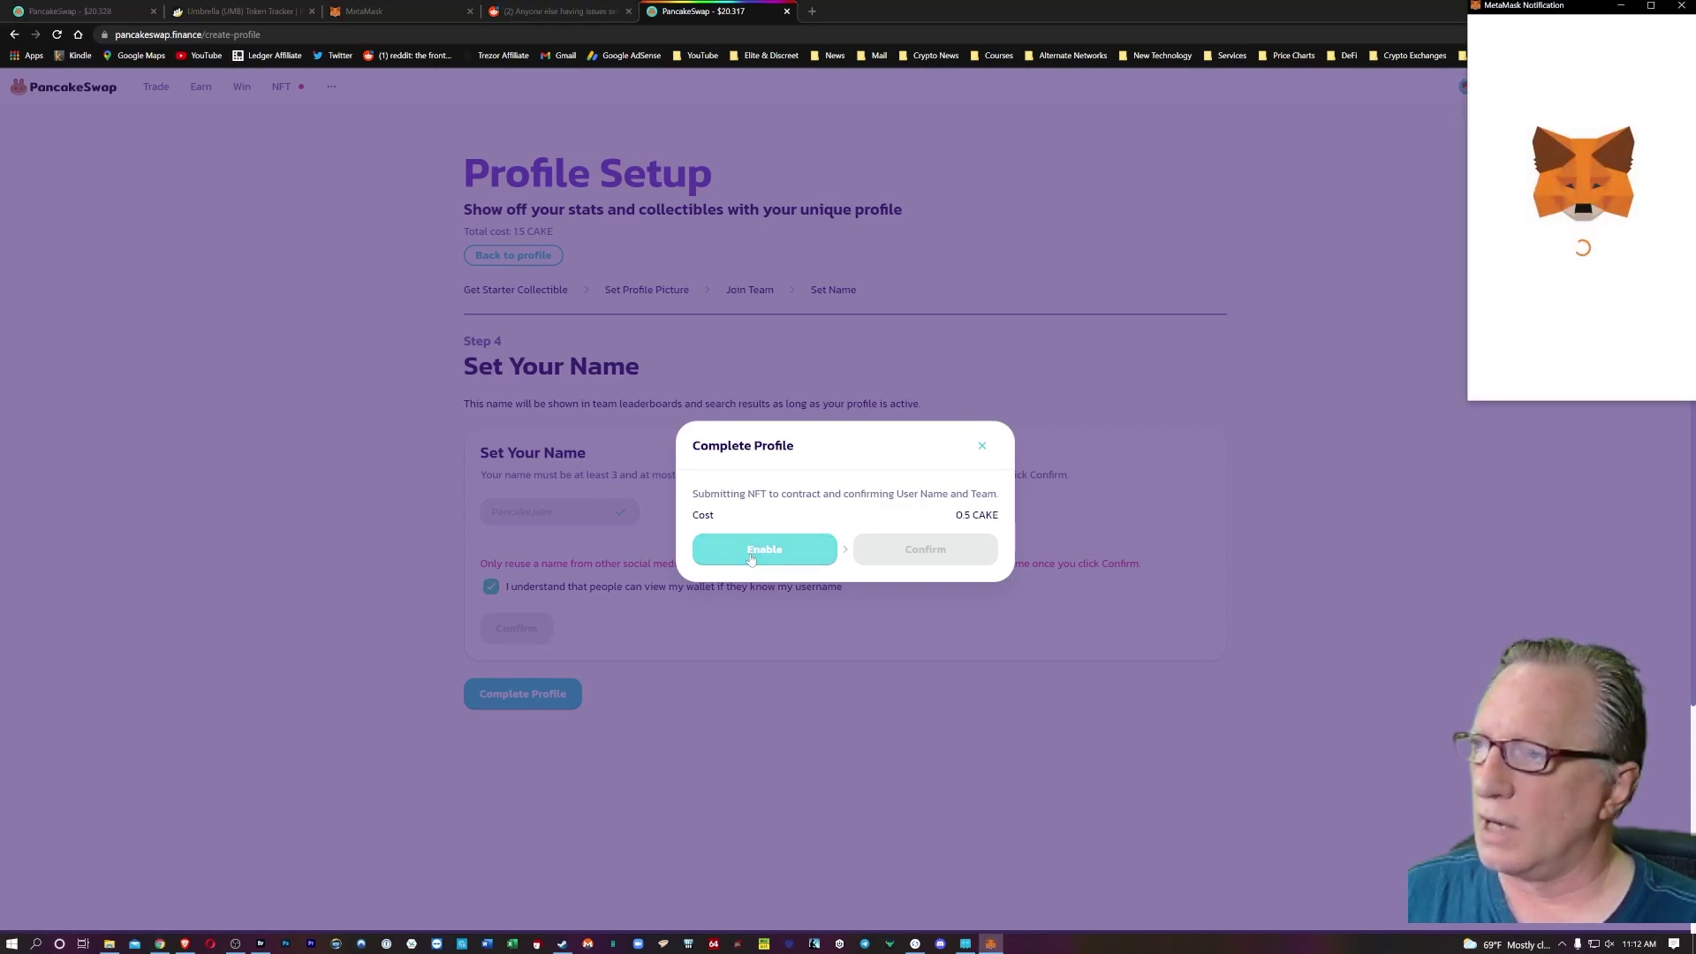
scroll(1693, 274, "down", 1)
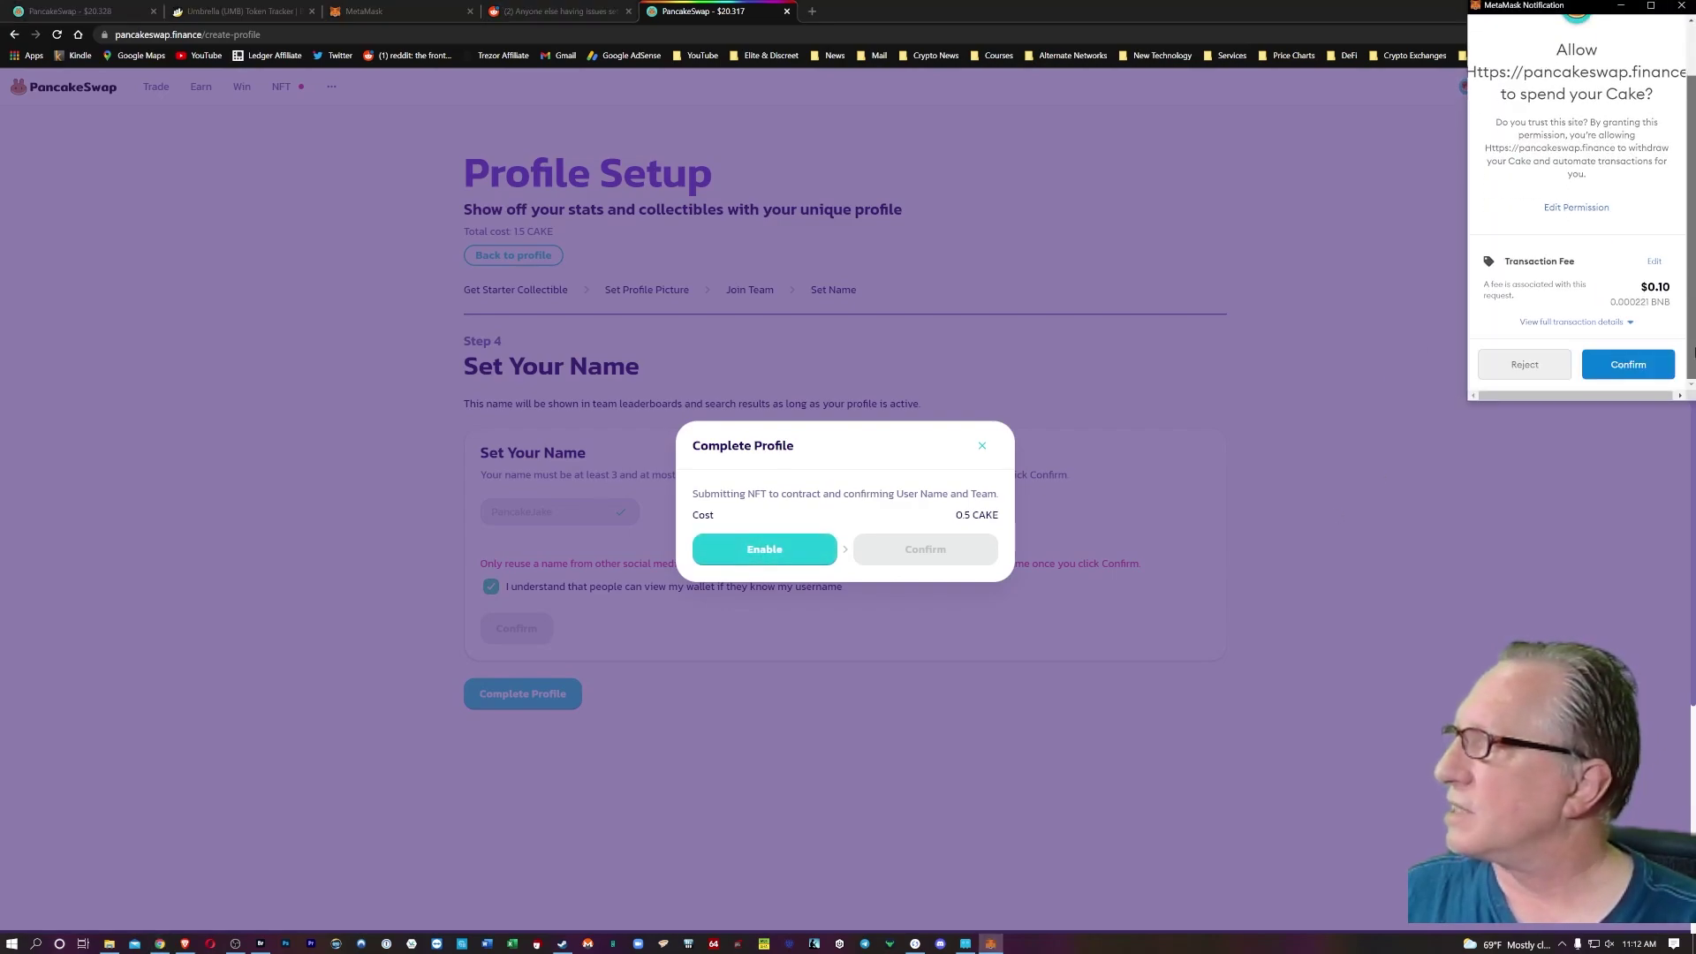
left_click(1628, 363)
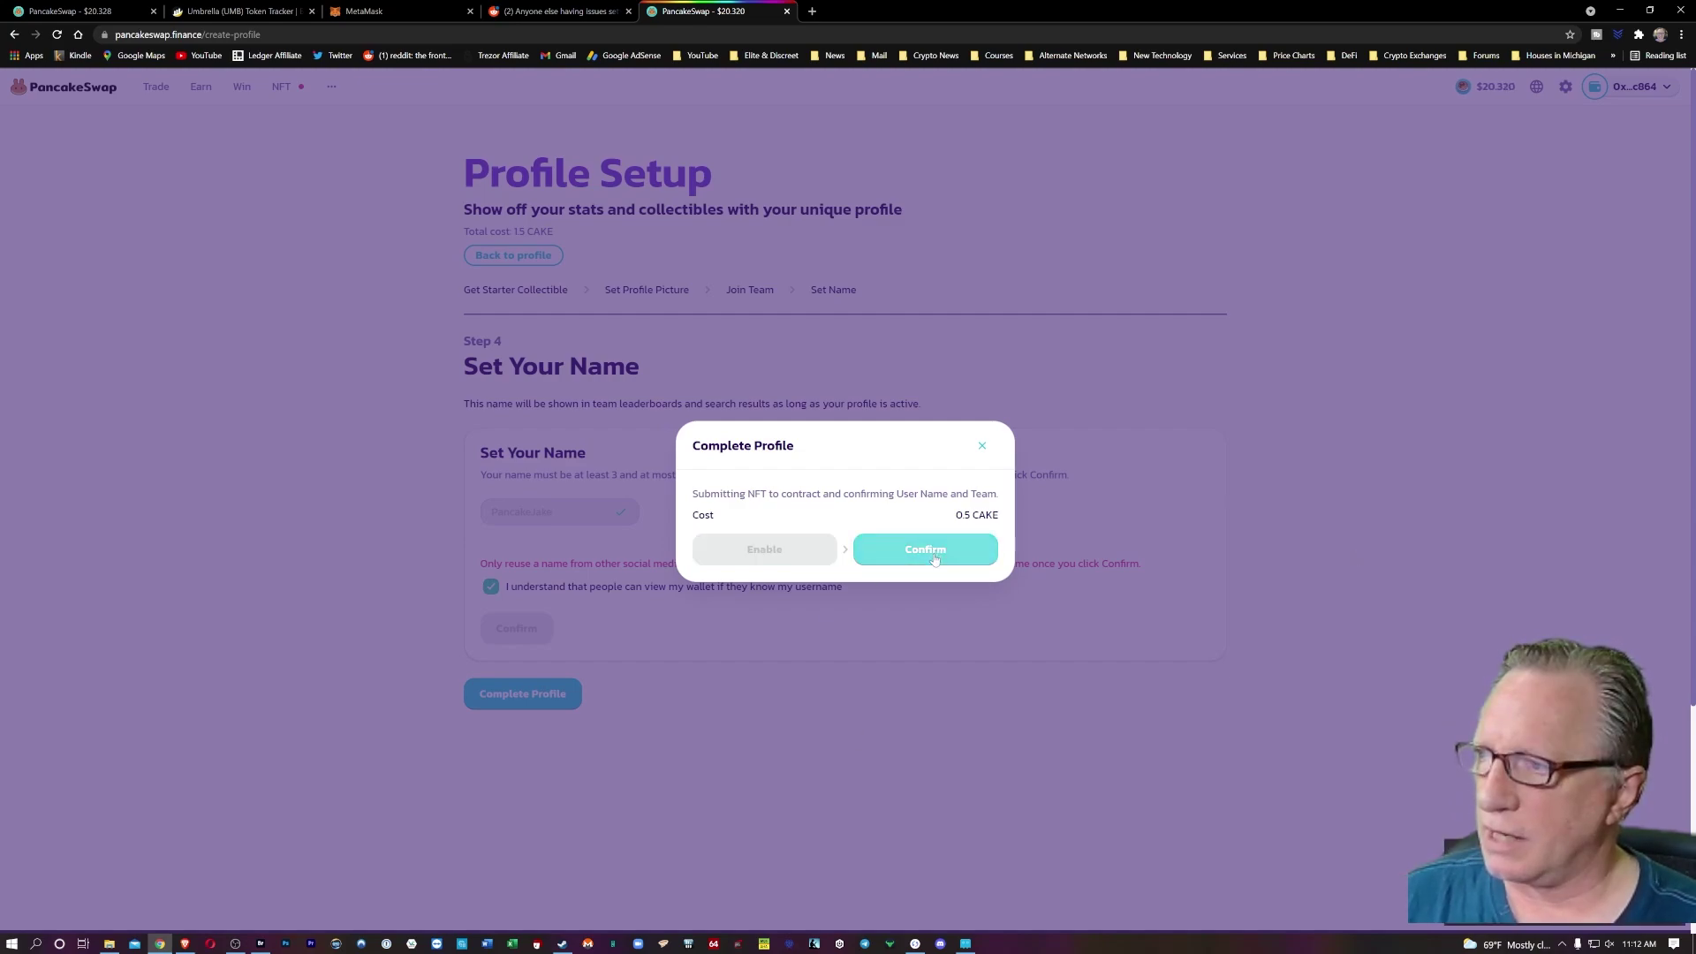
left_click(945, 555)
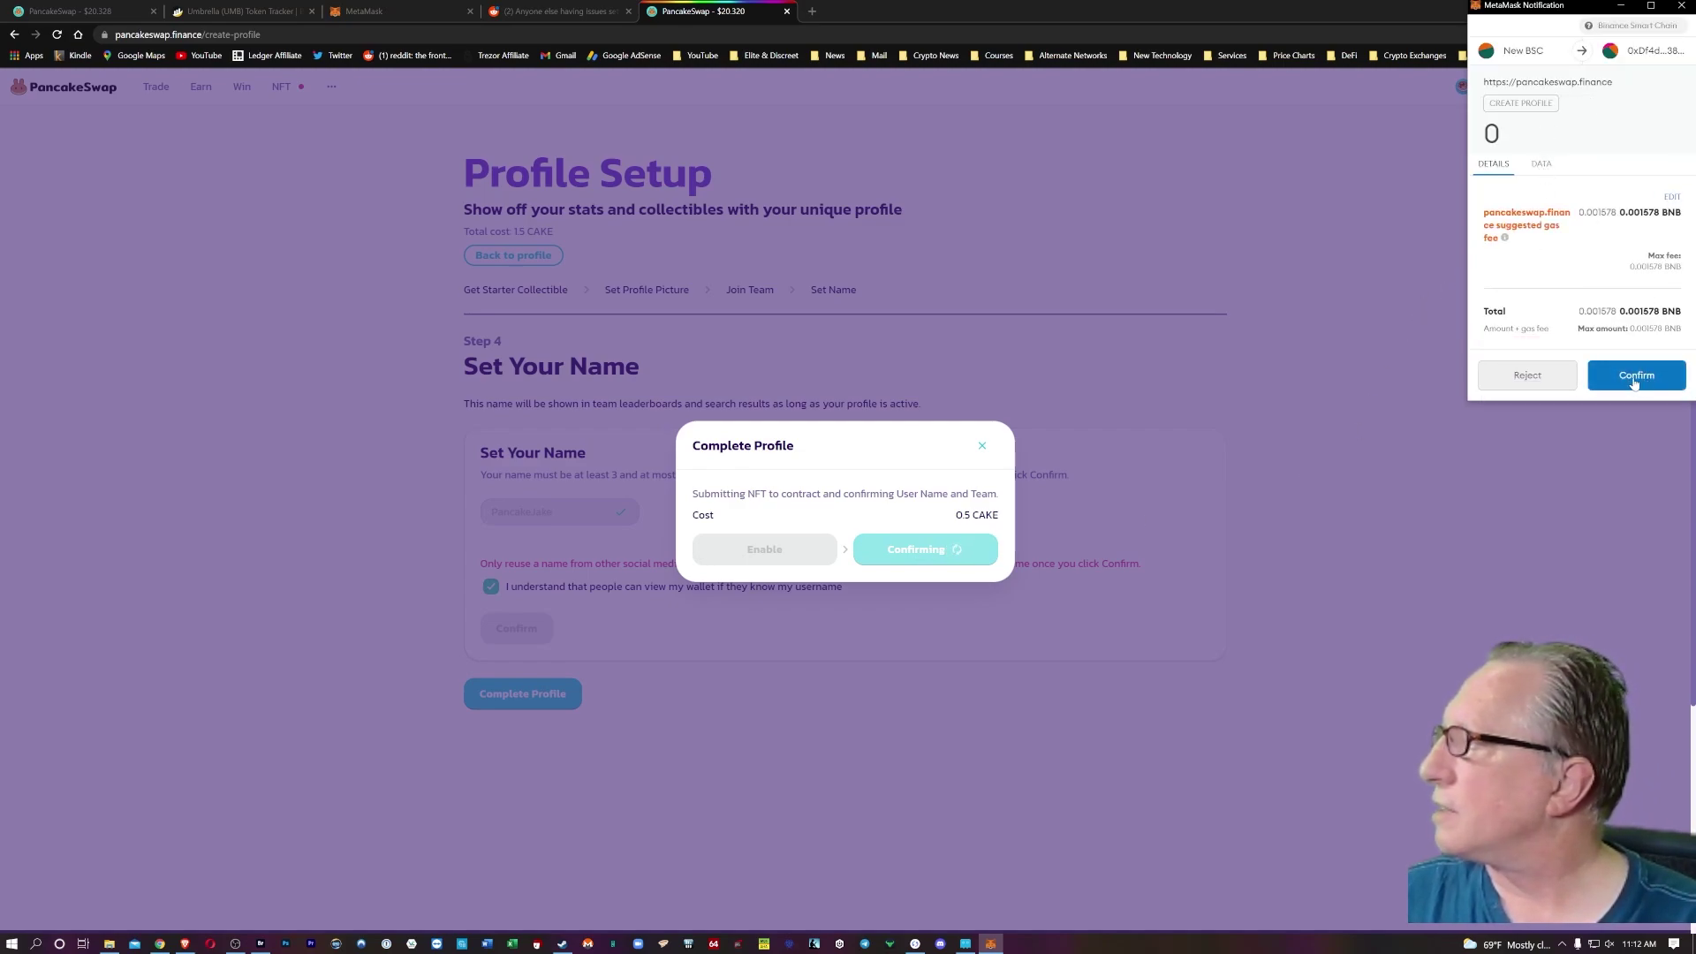
left_click(1639, 382)
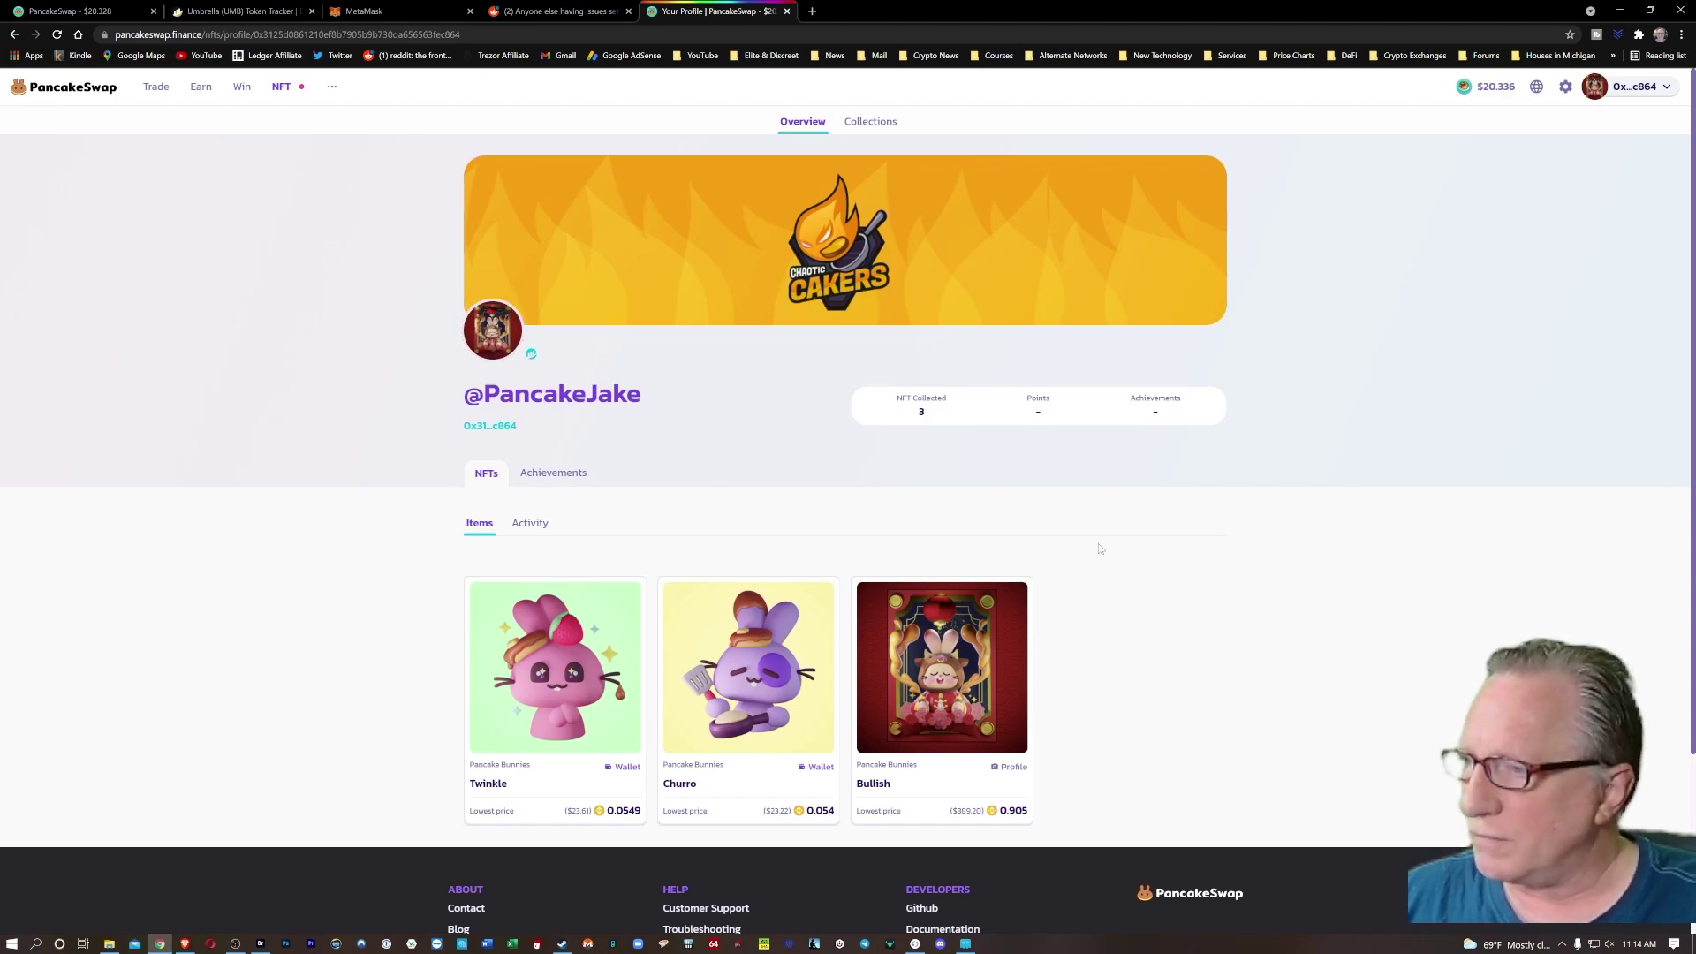
scroll(1242, 512, "down", 2)
scroll(1189, 477, "up", 2)
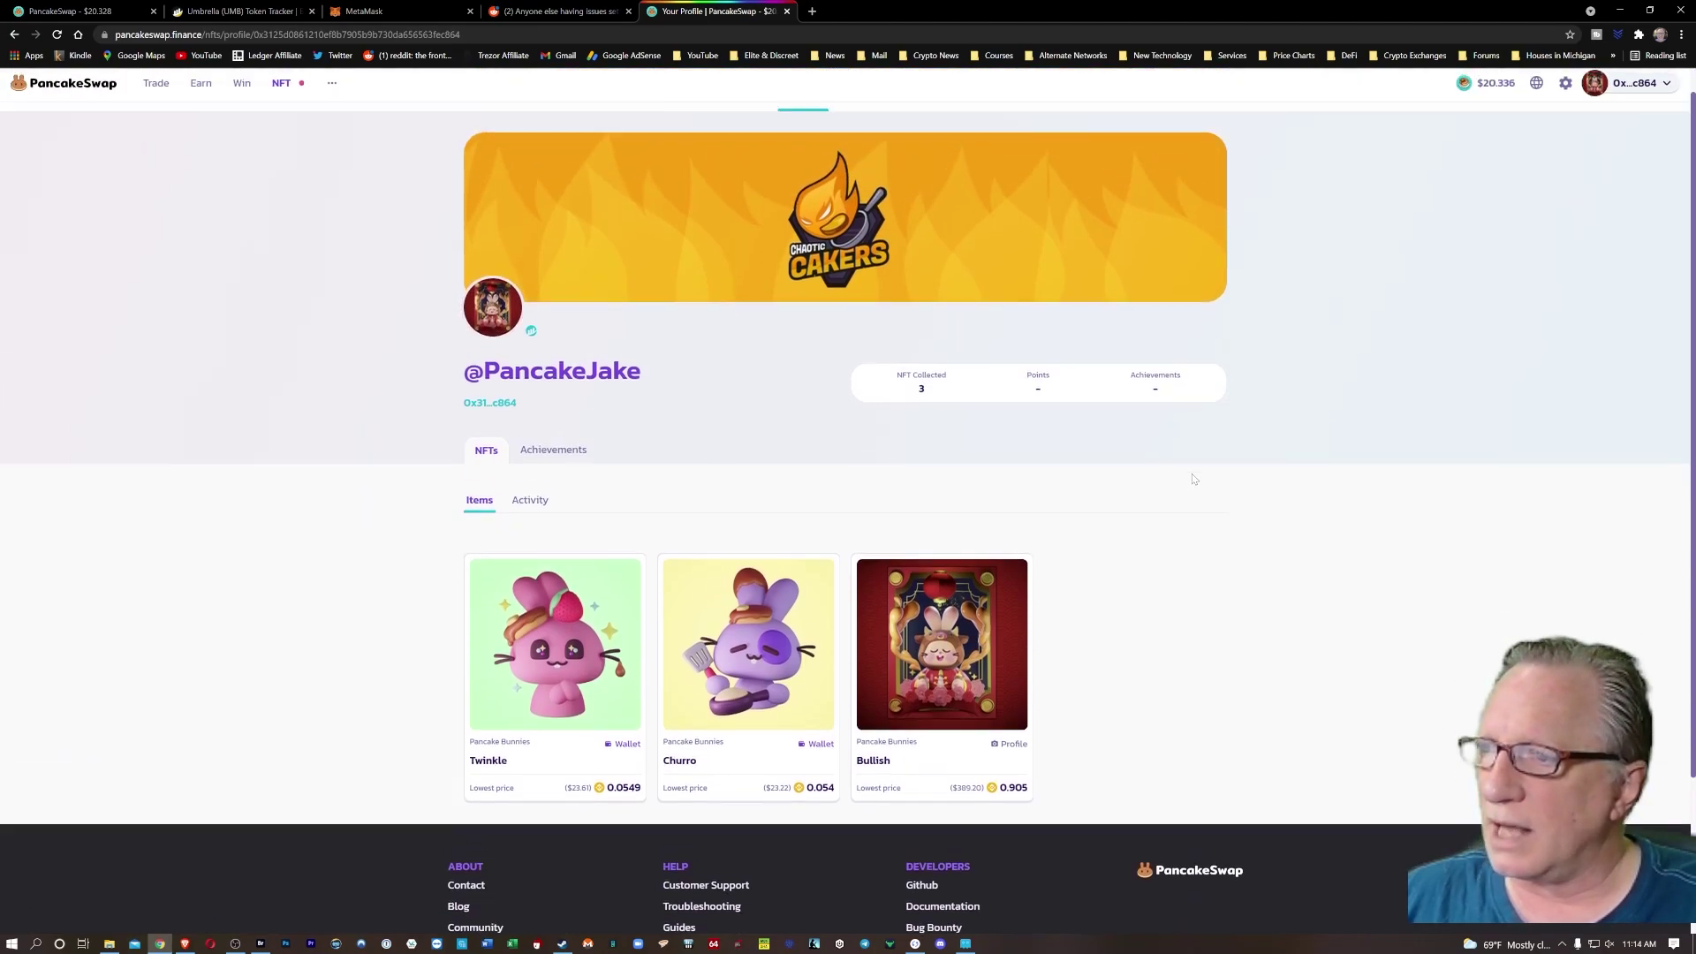
scroll(1196, 501, "down", 1)
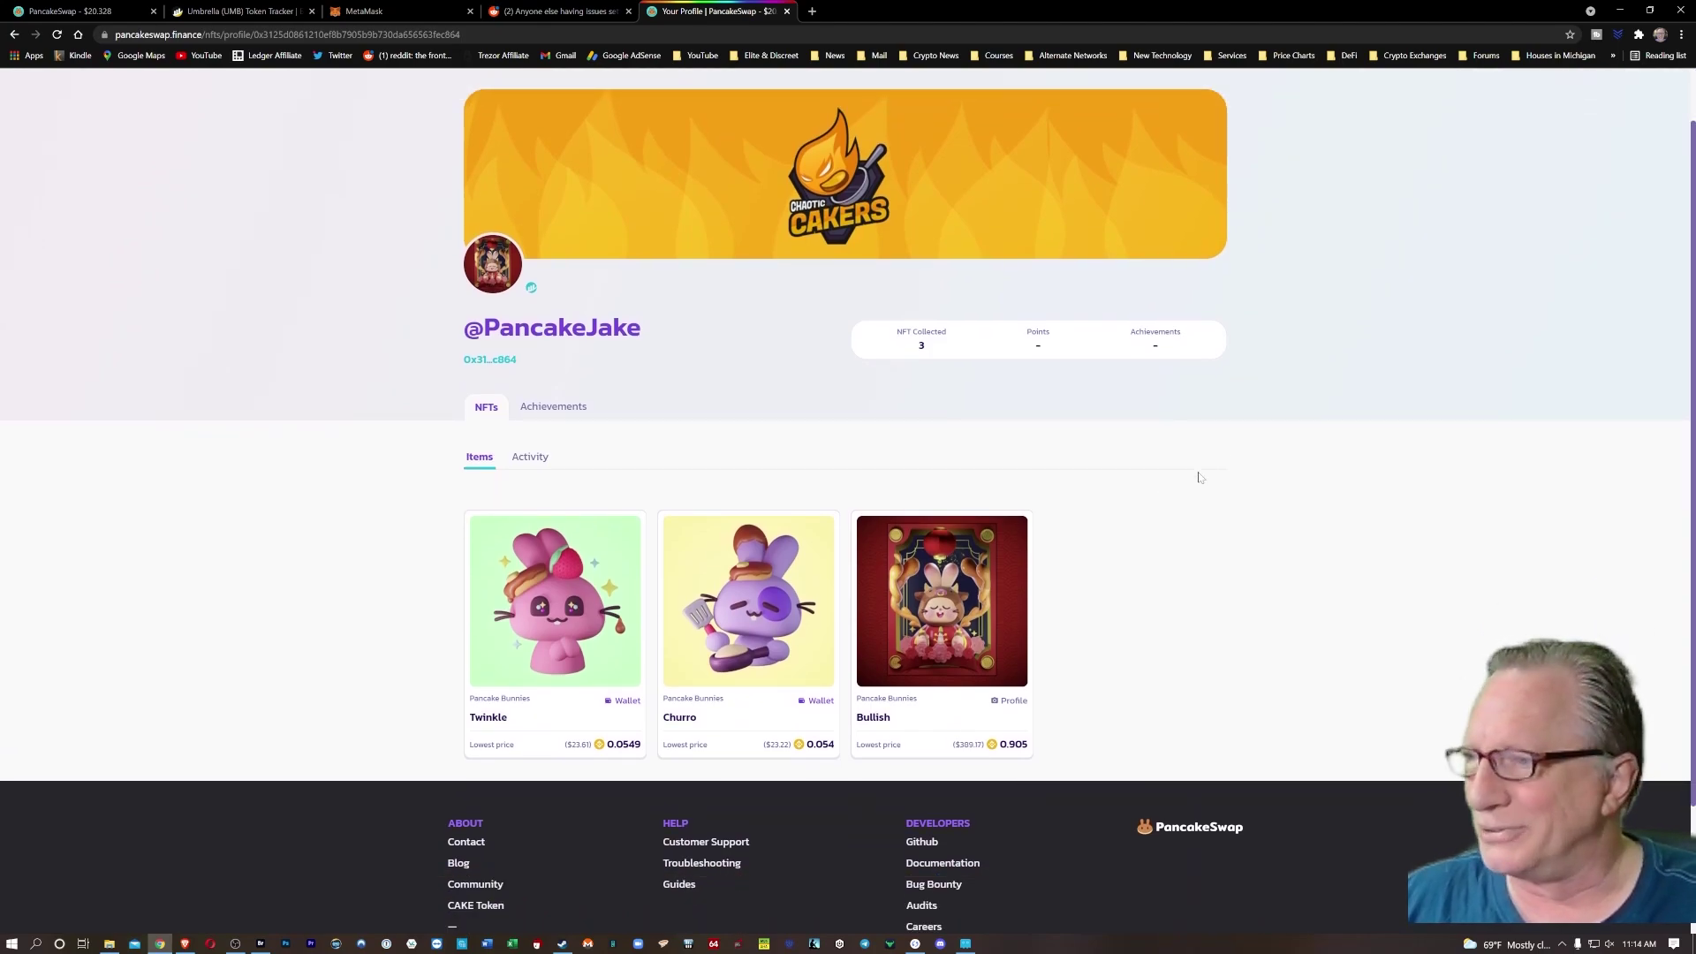
left_click(530, 457)
scroll(1265, 550, "down", 1)
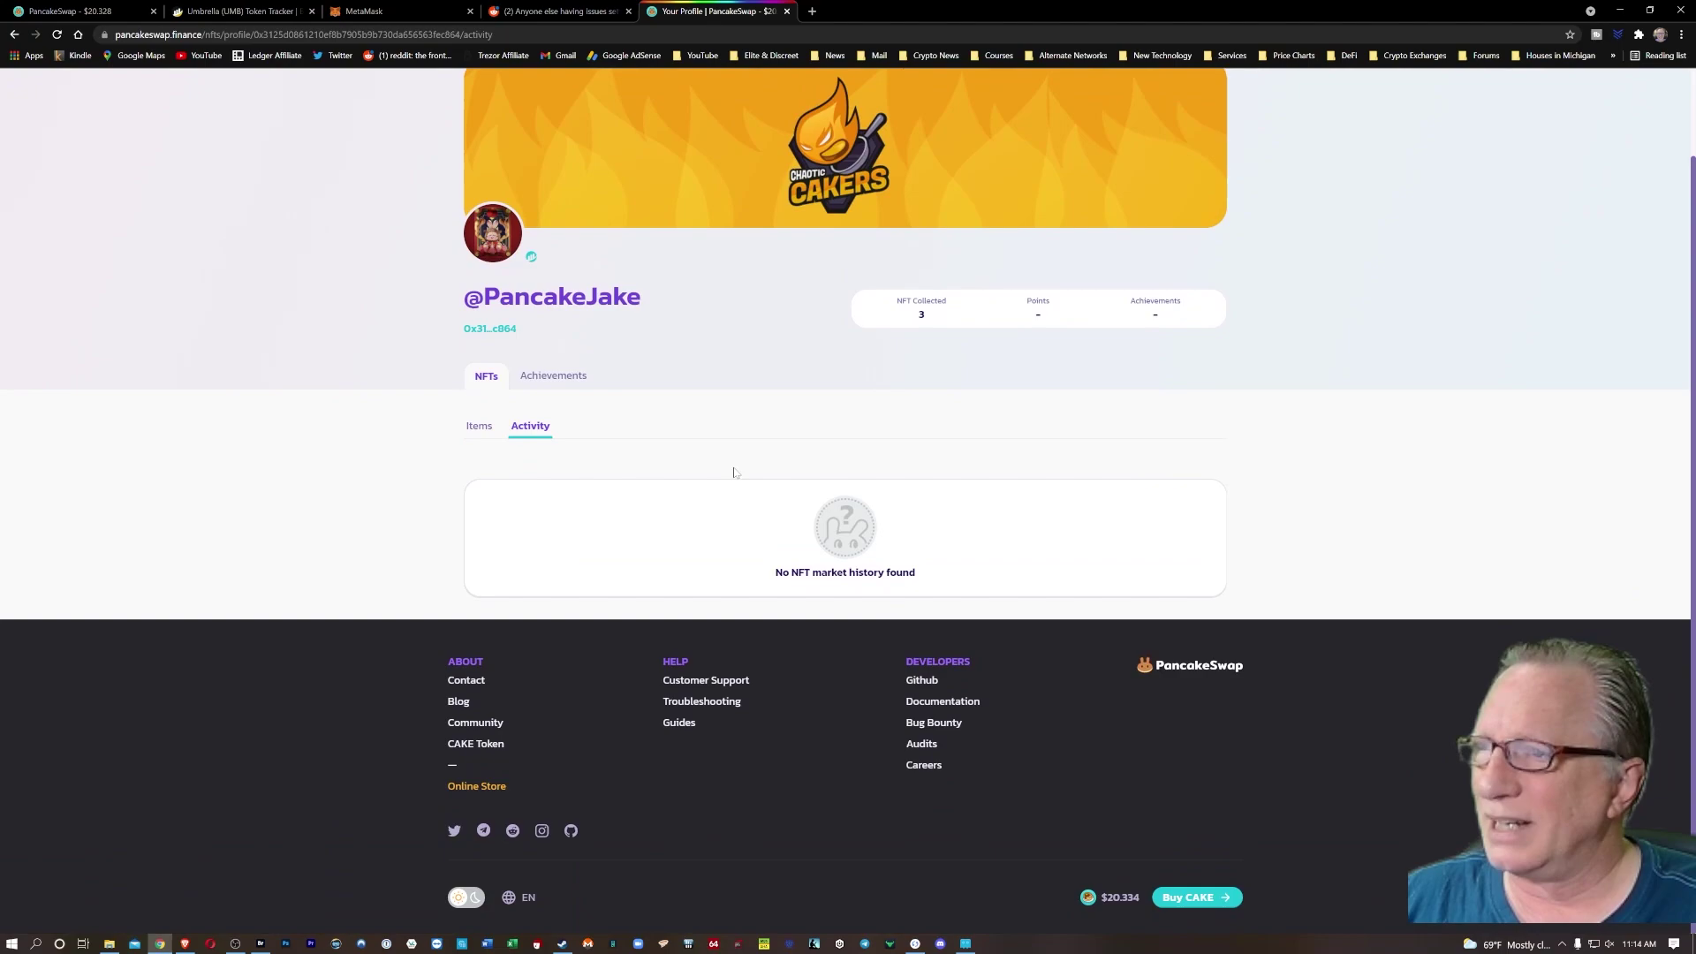
left_click(479, 428)
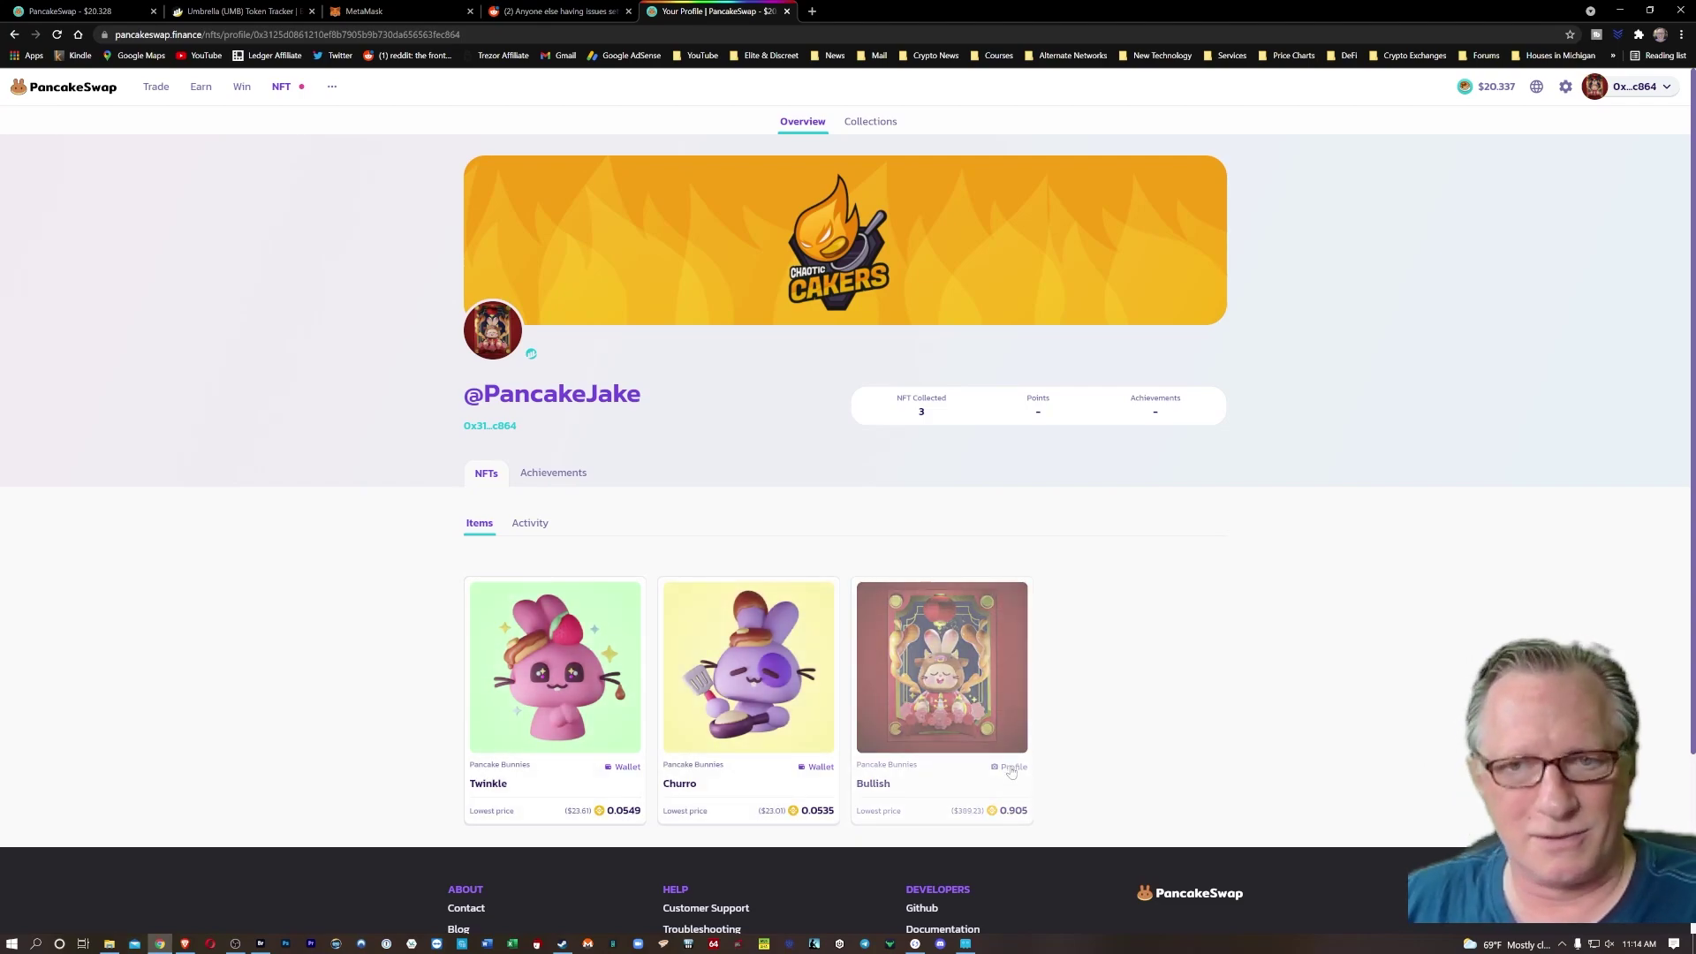
Change the profile picture from Bullish to Twinkle, approving NFT access and the update in MetaMask.
left_click(1012, 771)
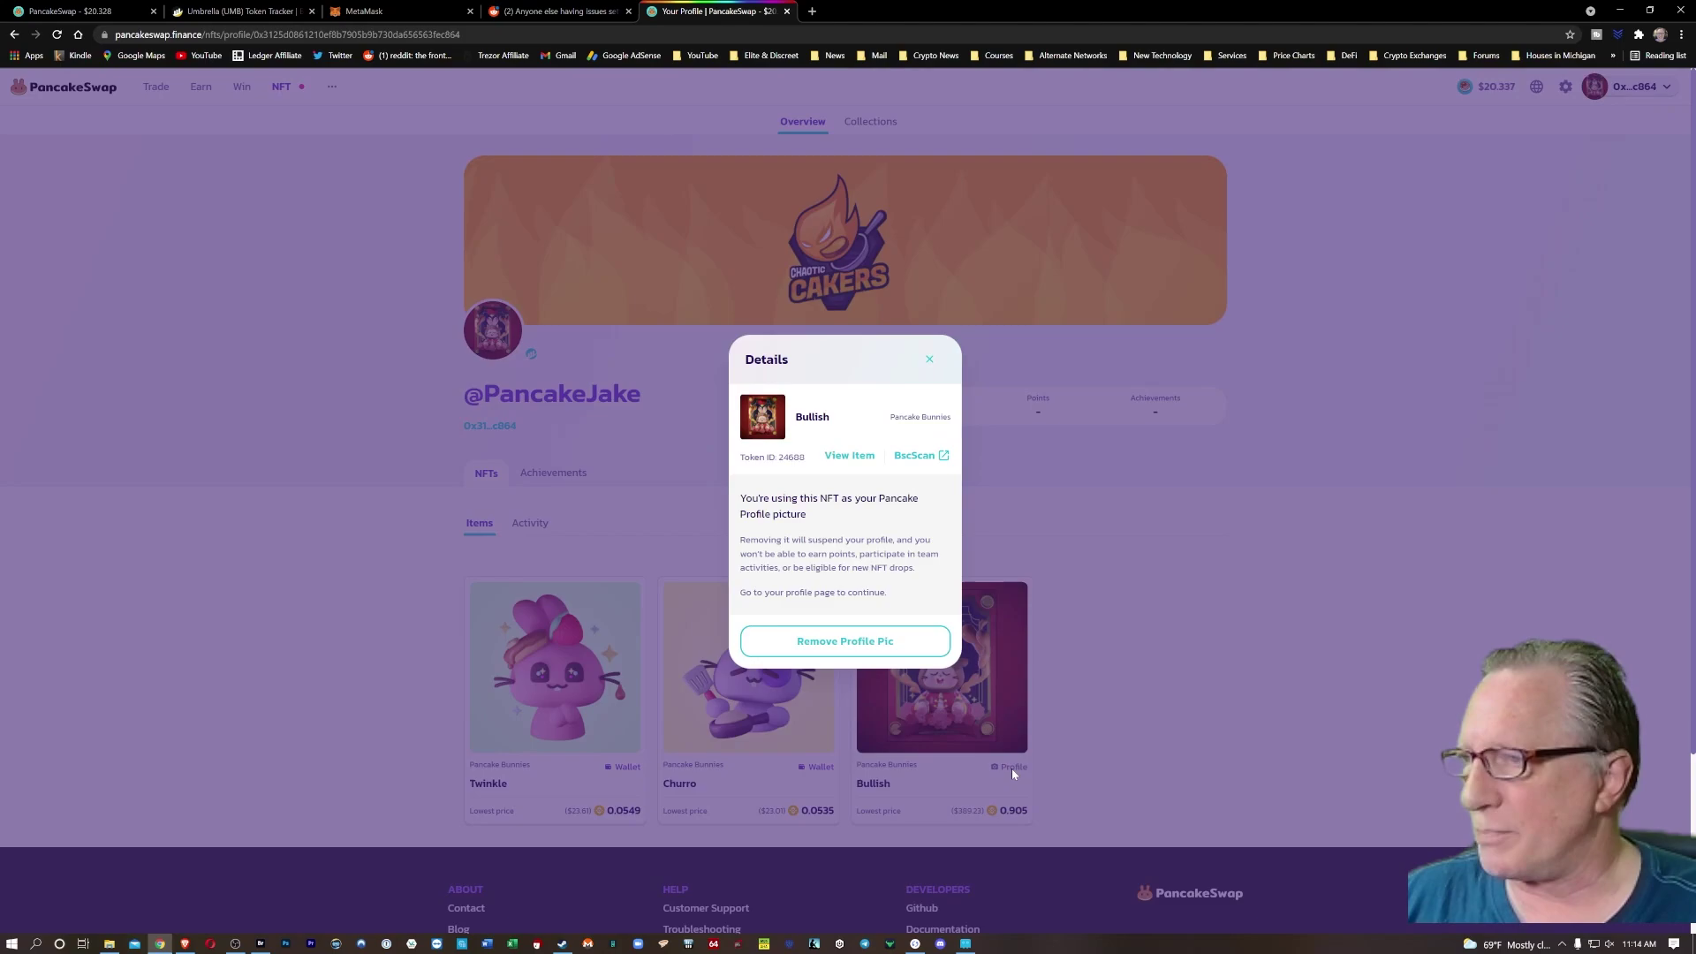
left_click(837, 645)
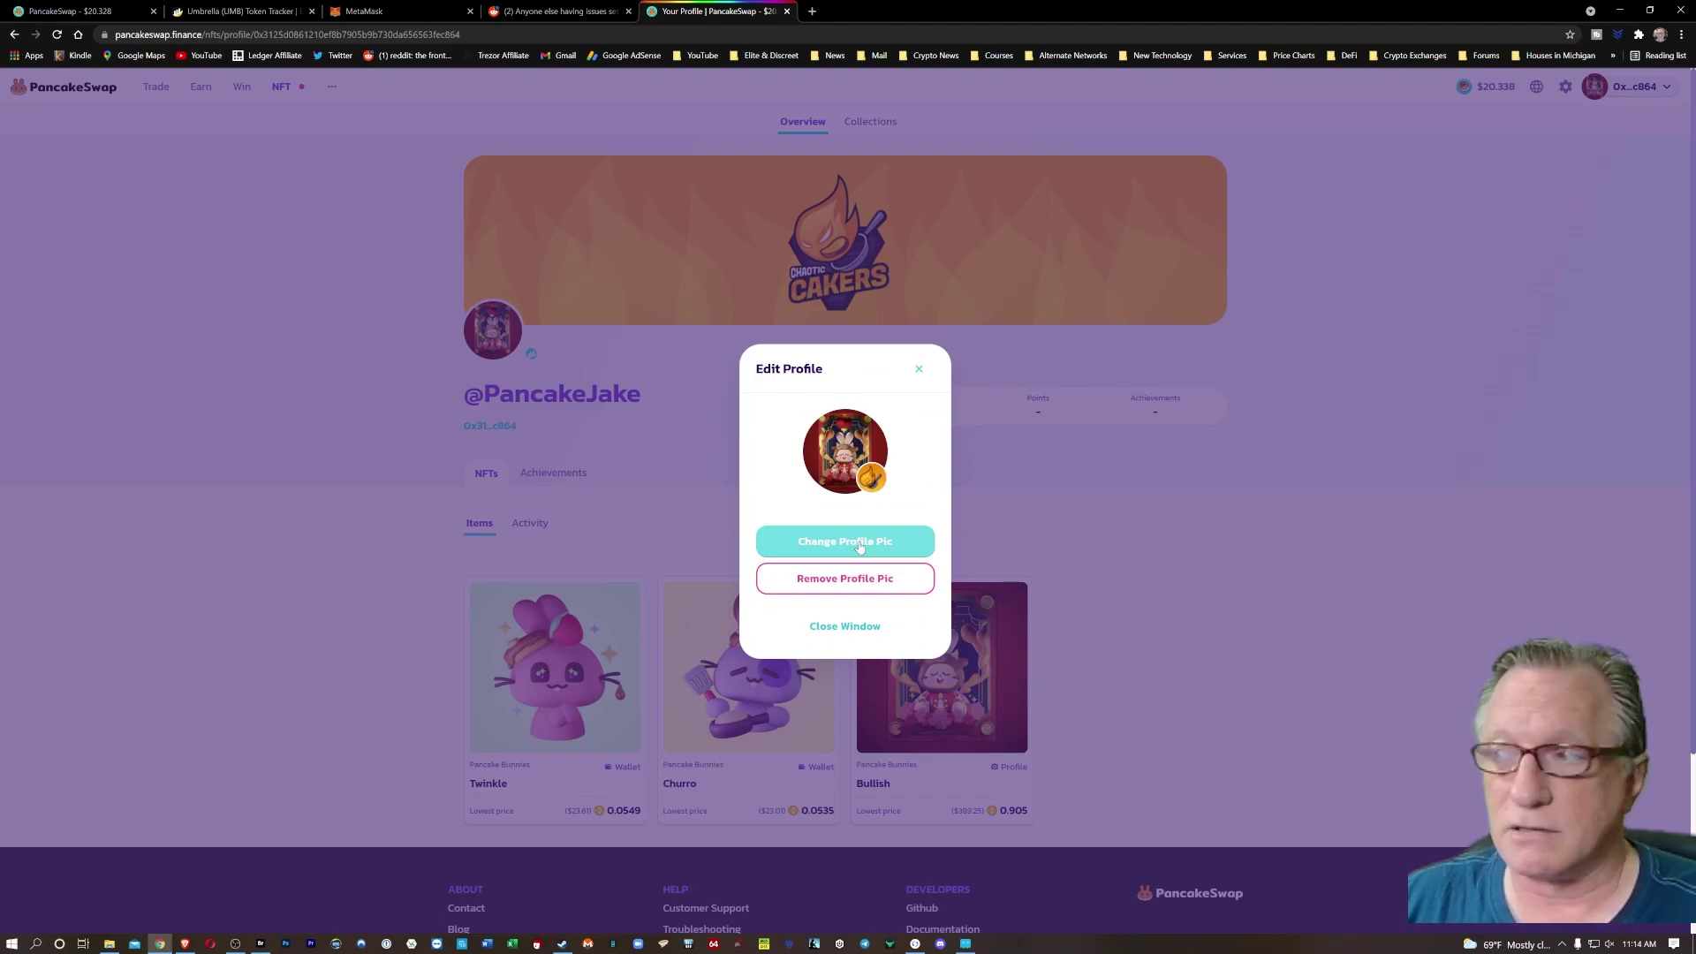
left_click(853, 542)
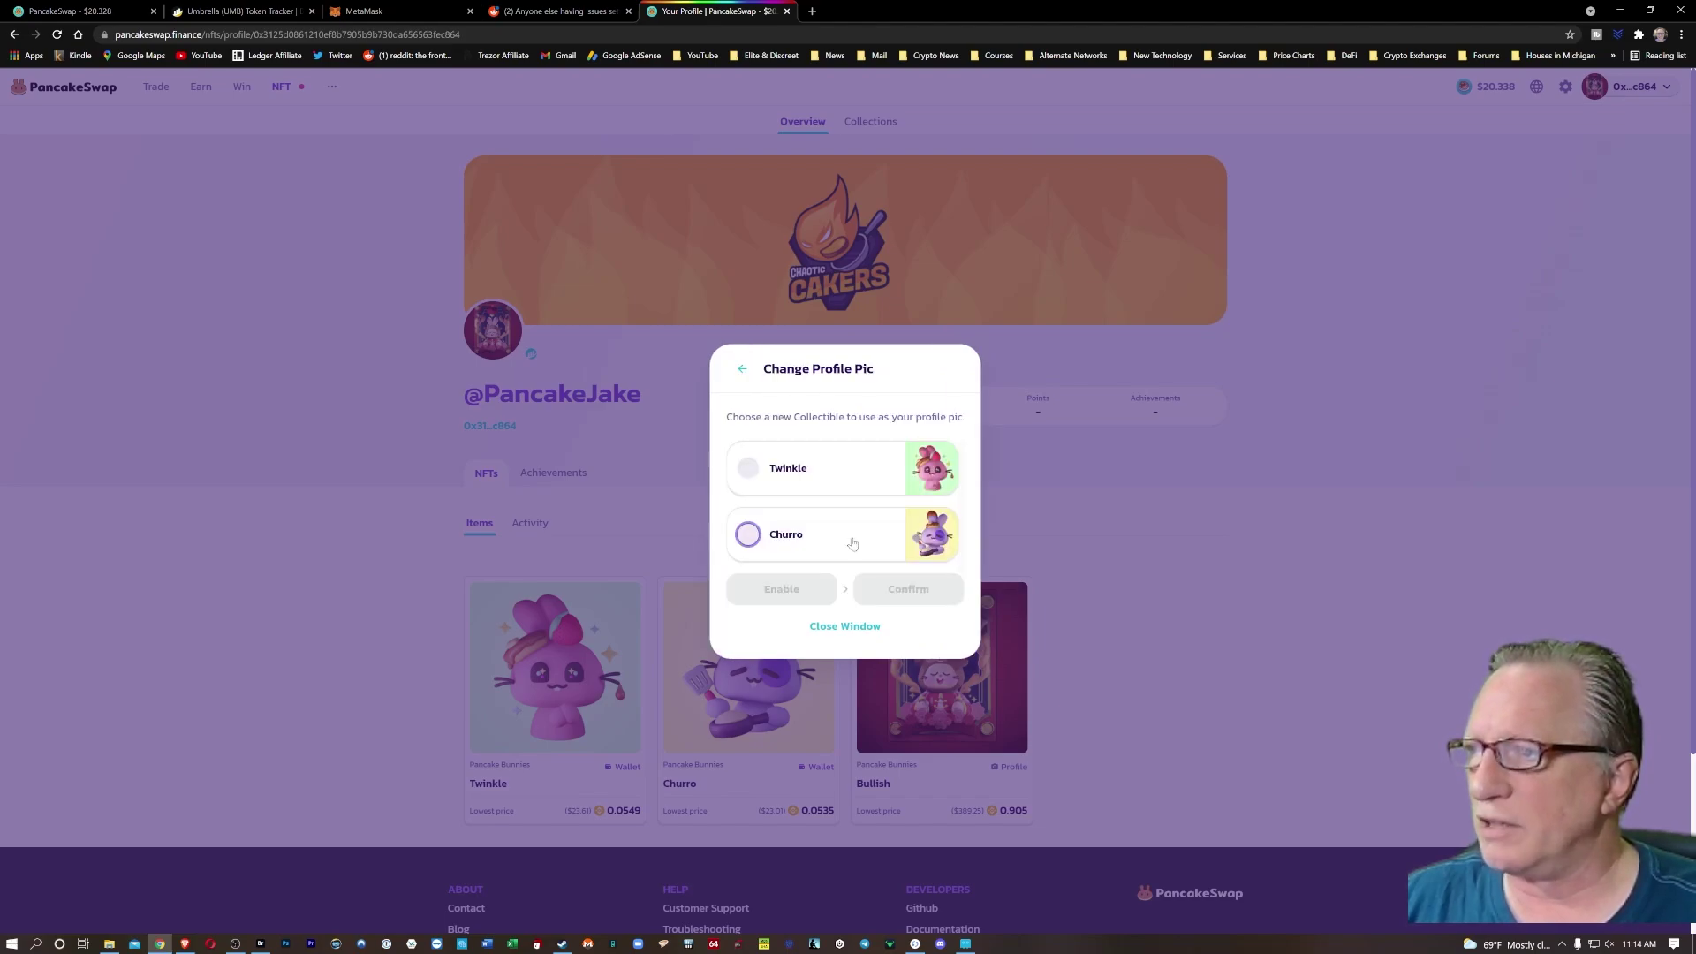
left_click(753, 471)
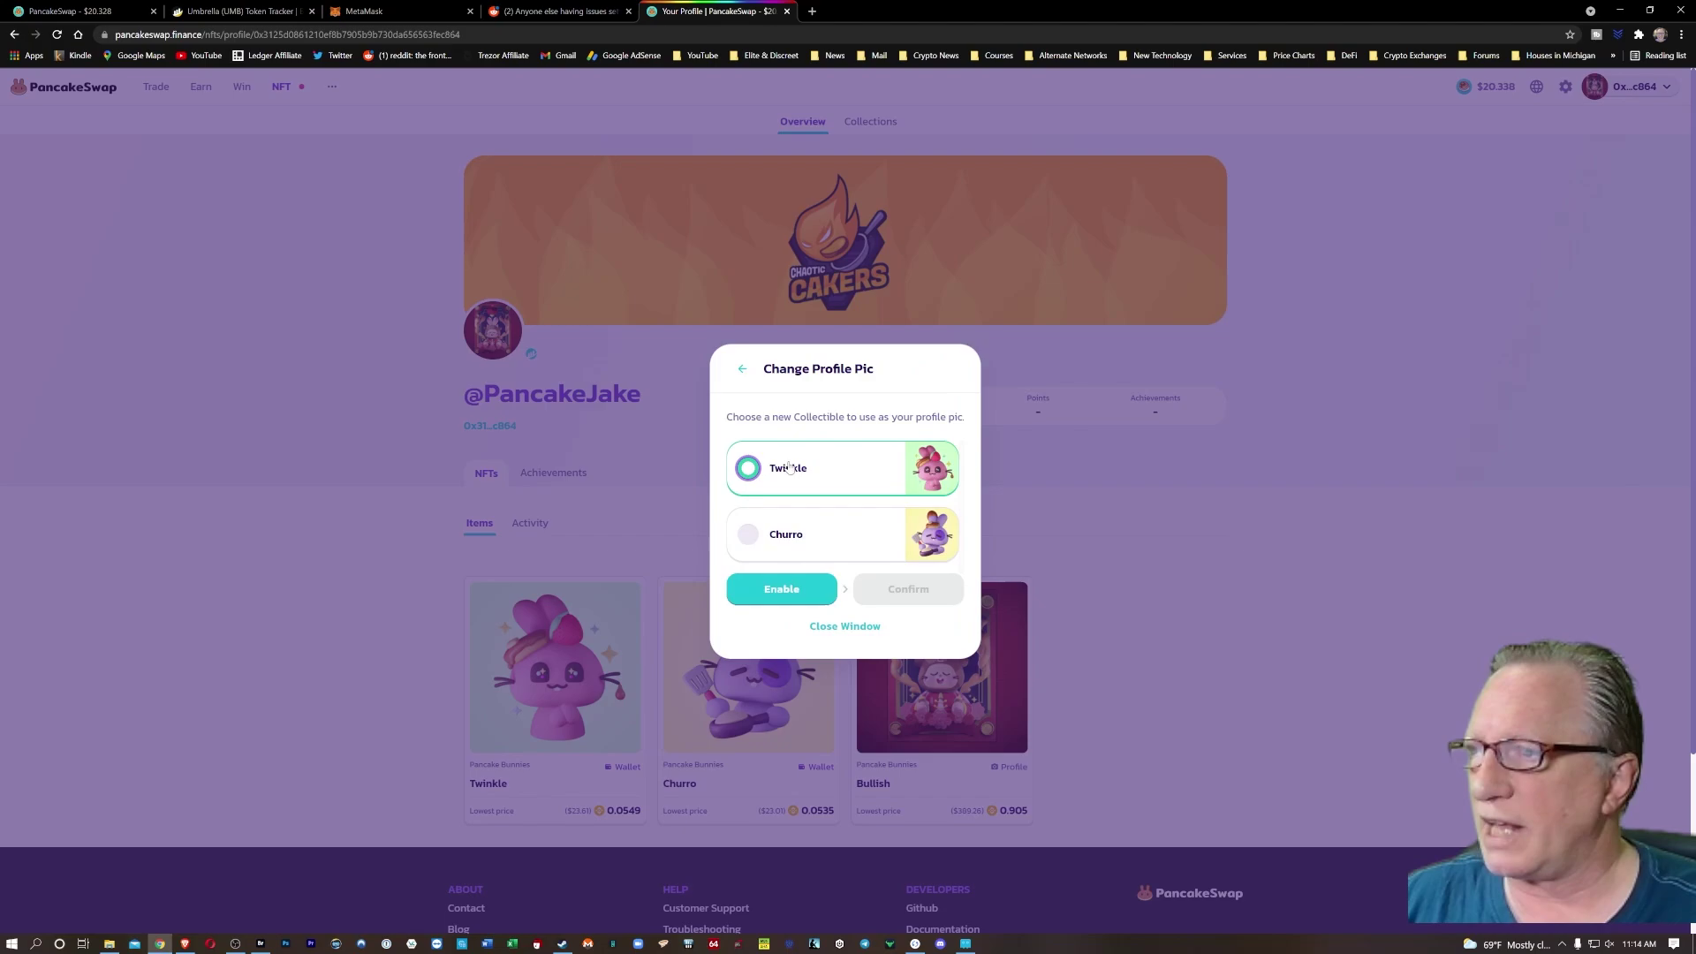
left_click(790, 606)
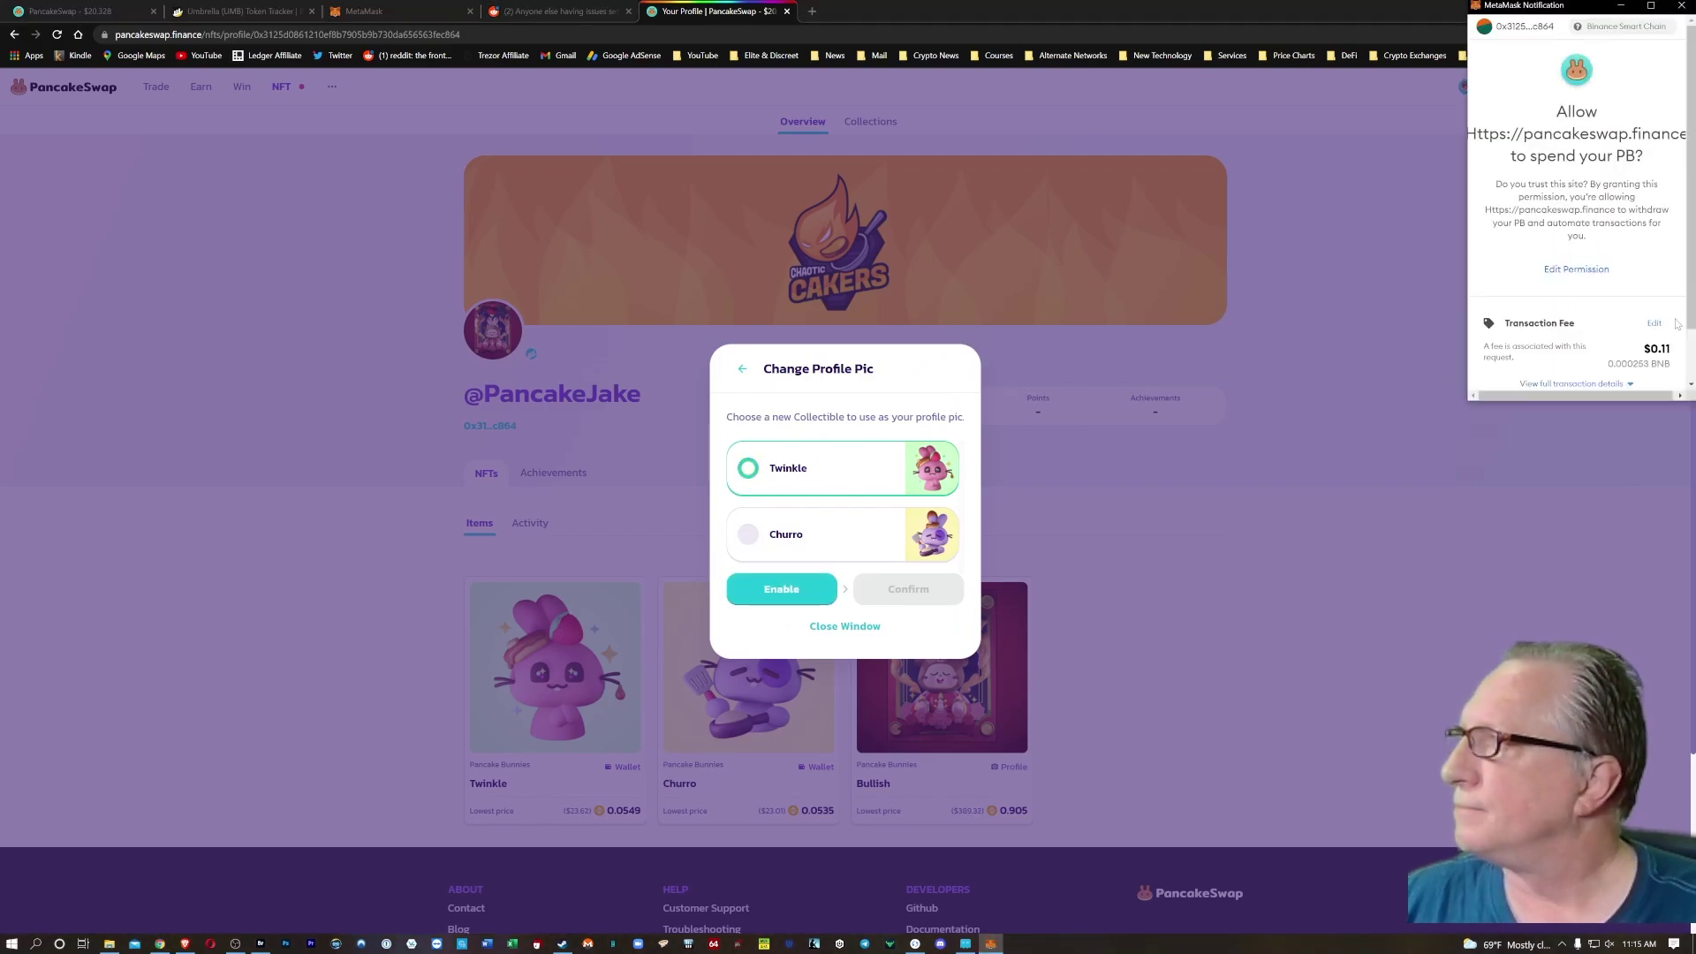
scroll(1677, 282, "down", 1)
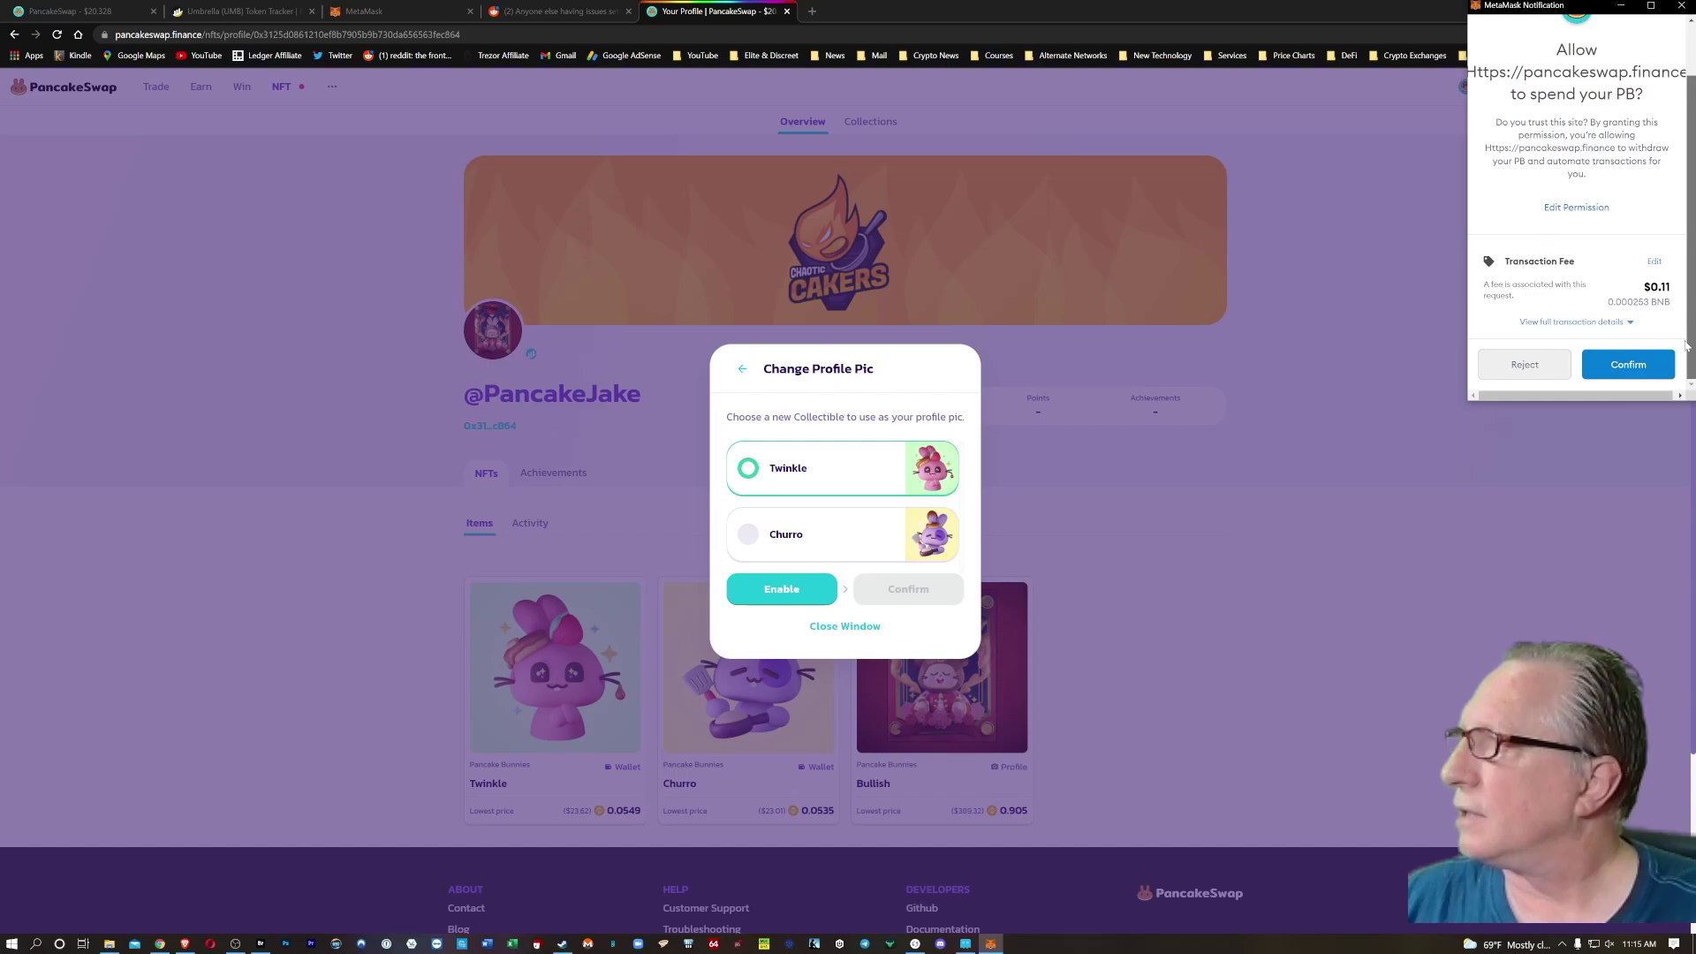
left_click(1628, 369)
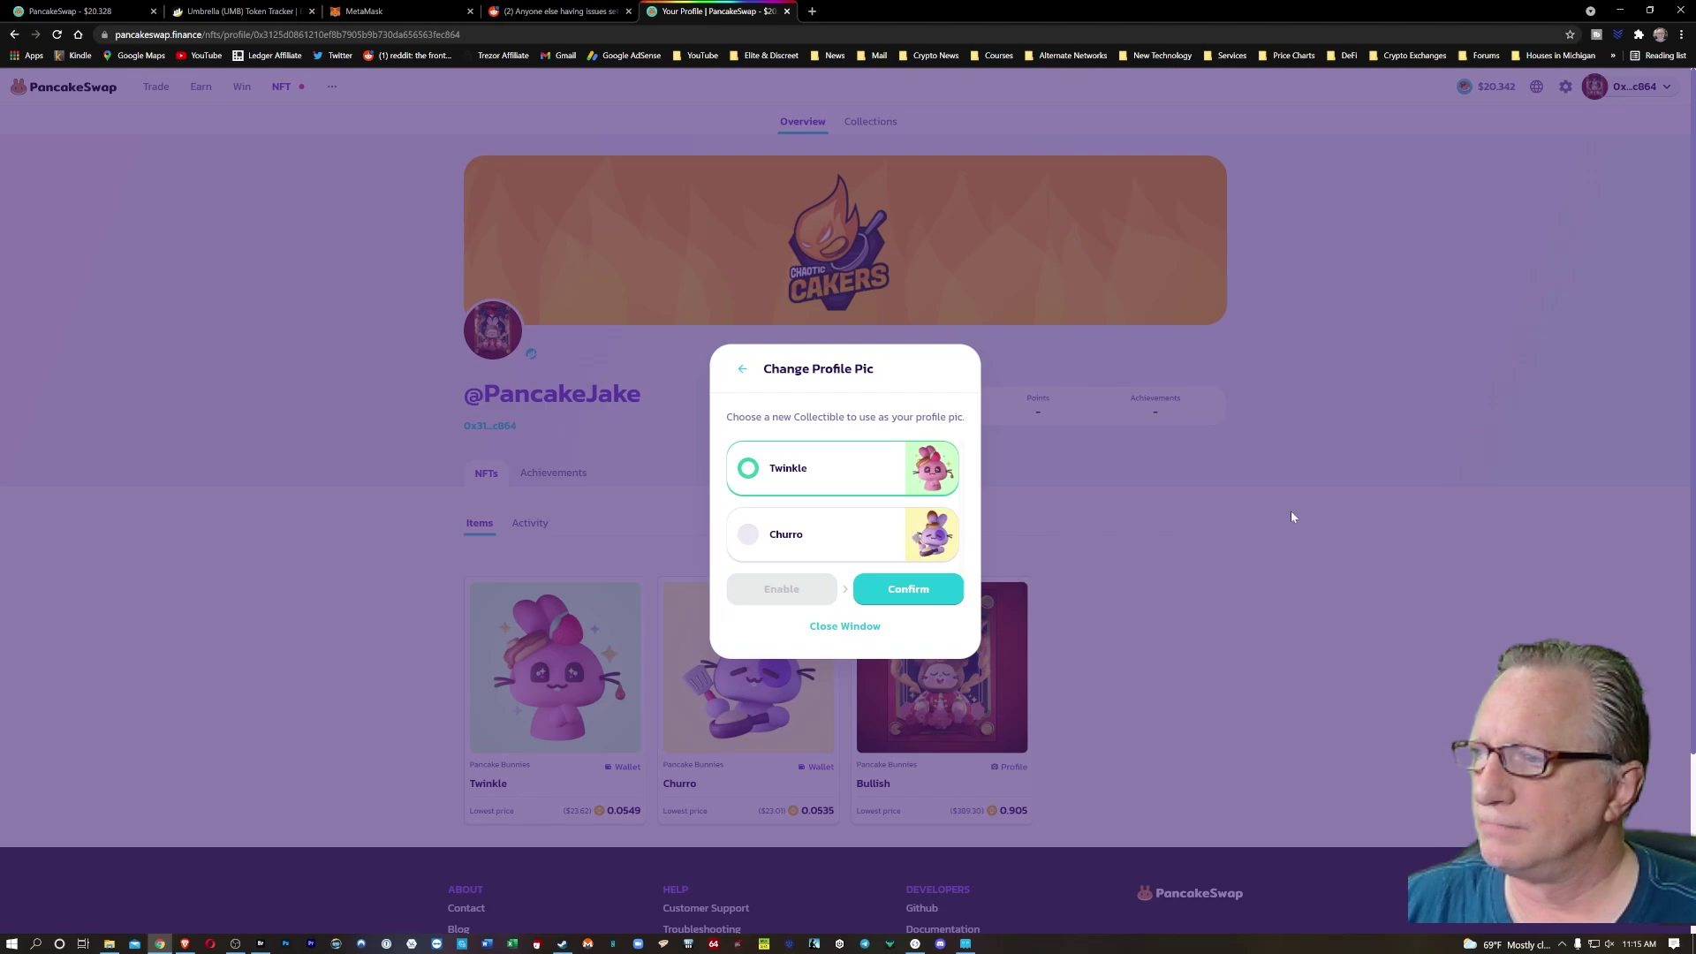
left_click(921, 589)
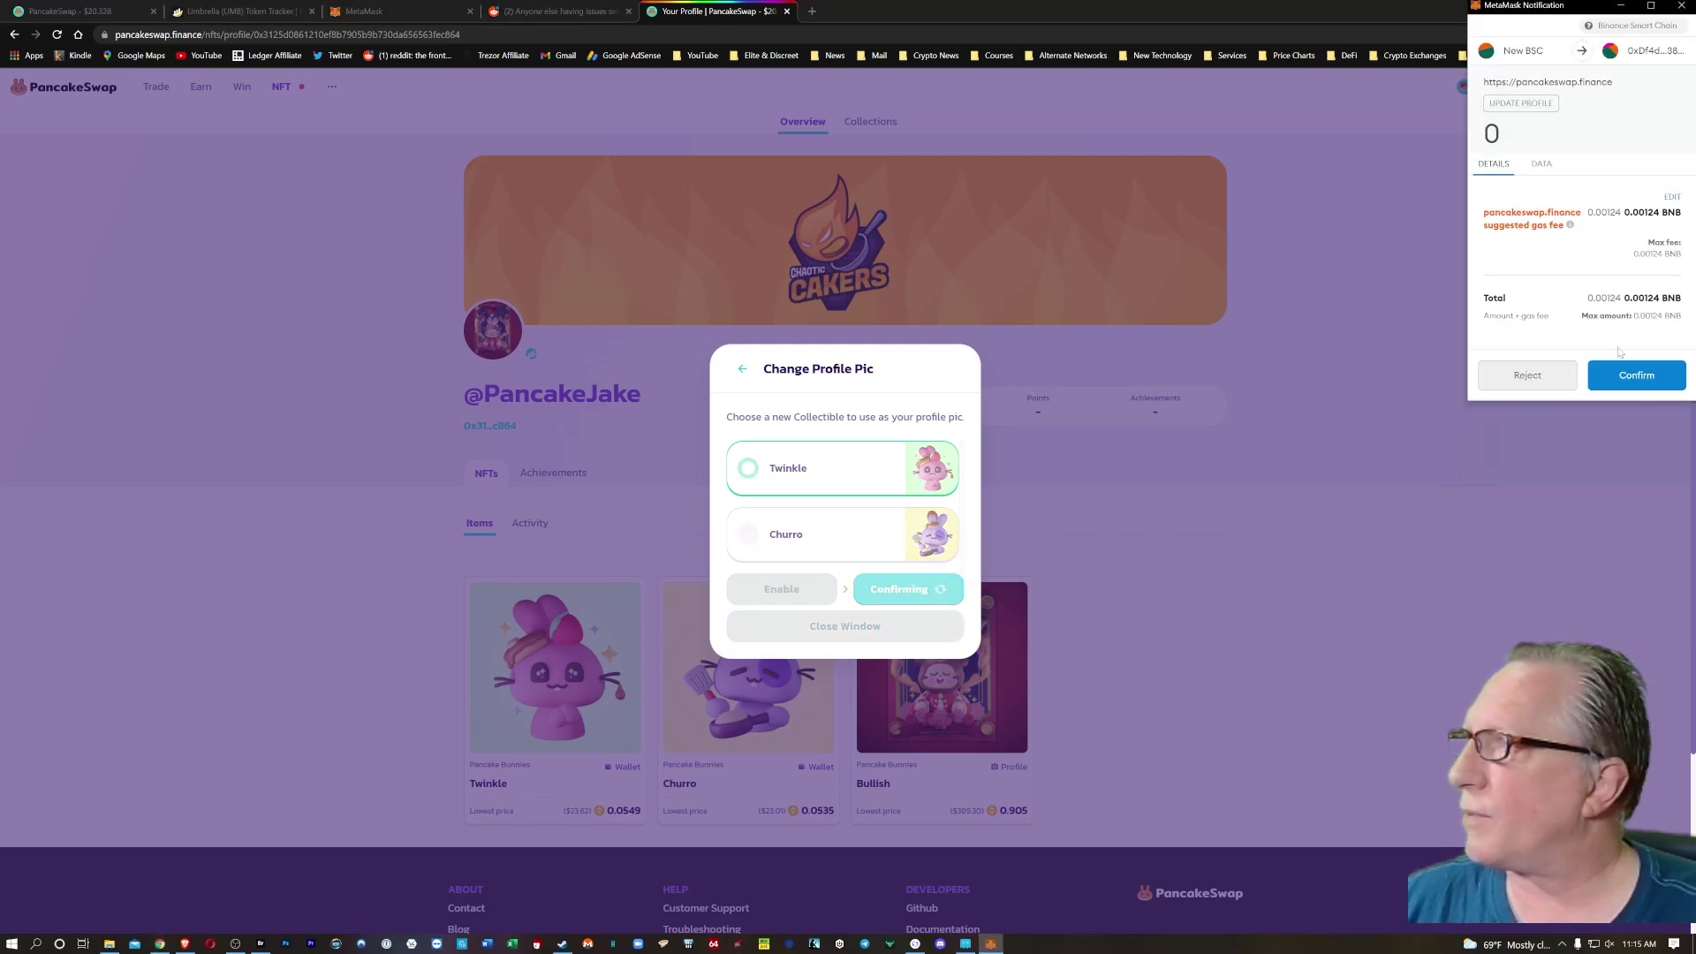
left_click(1644, 386)
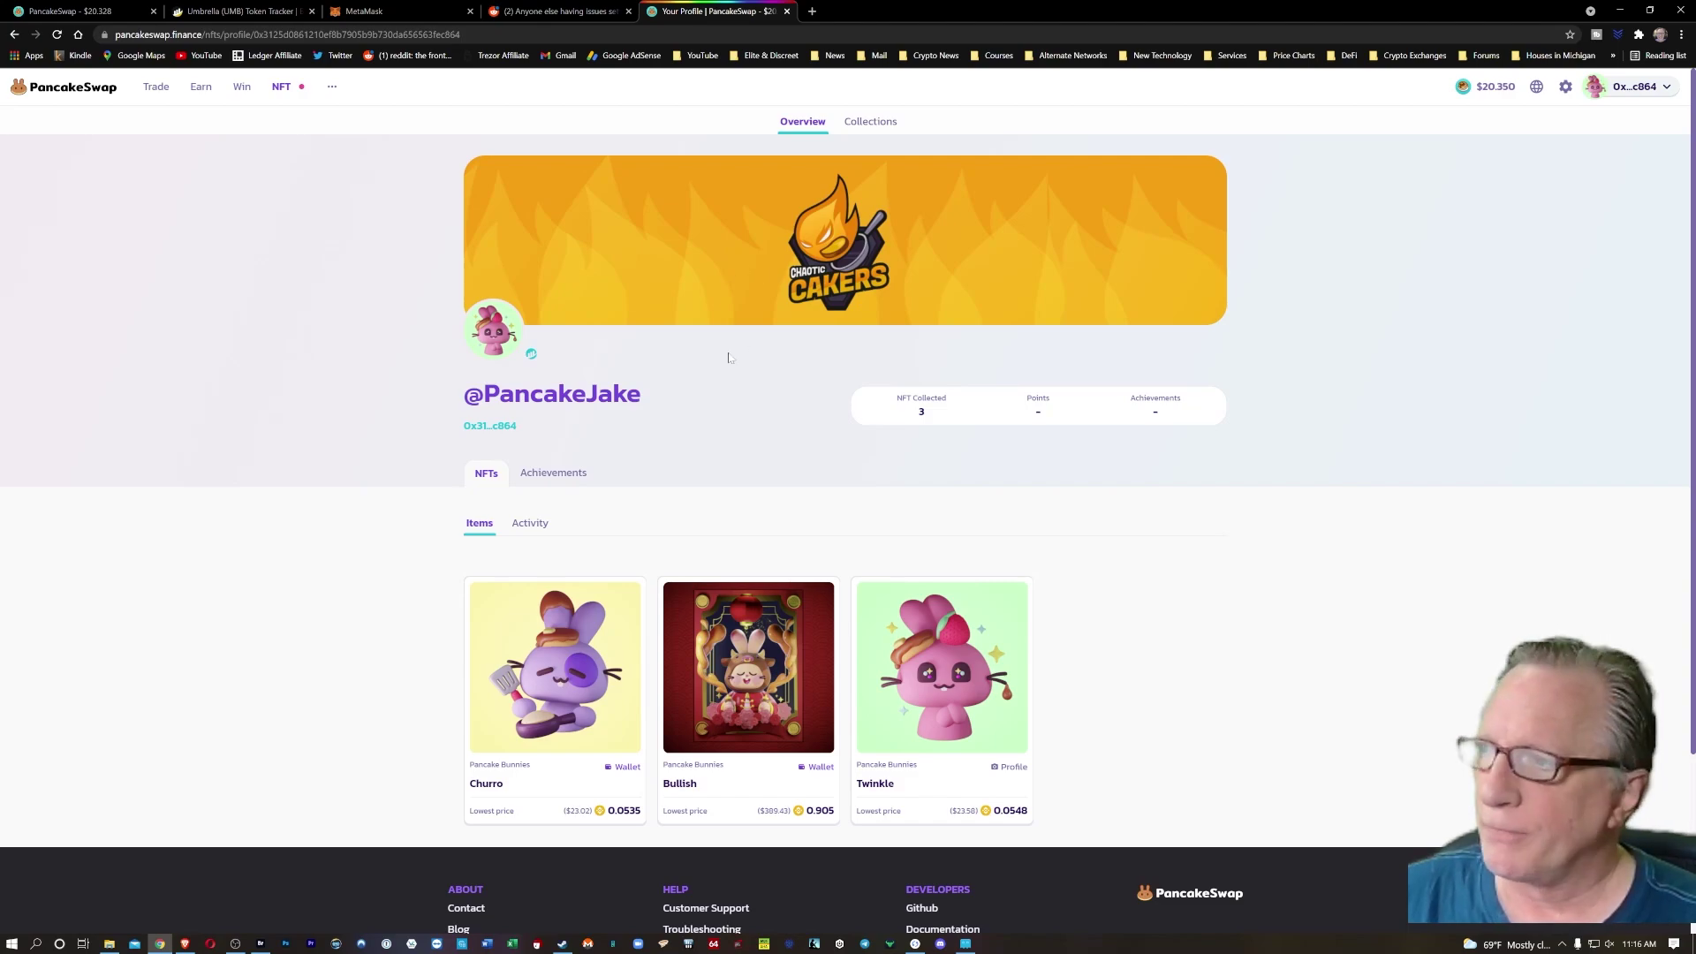
Switch the Chaotic Cakers profile from achievements to NFTs and scroll through Churro, Bullish and Twinkle.
left_click(554, 475)
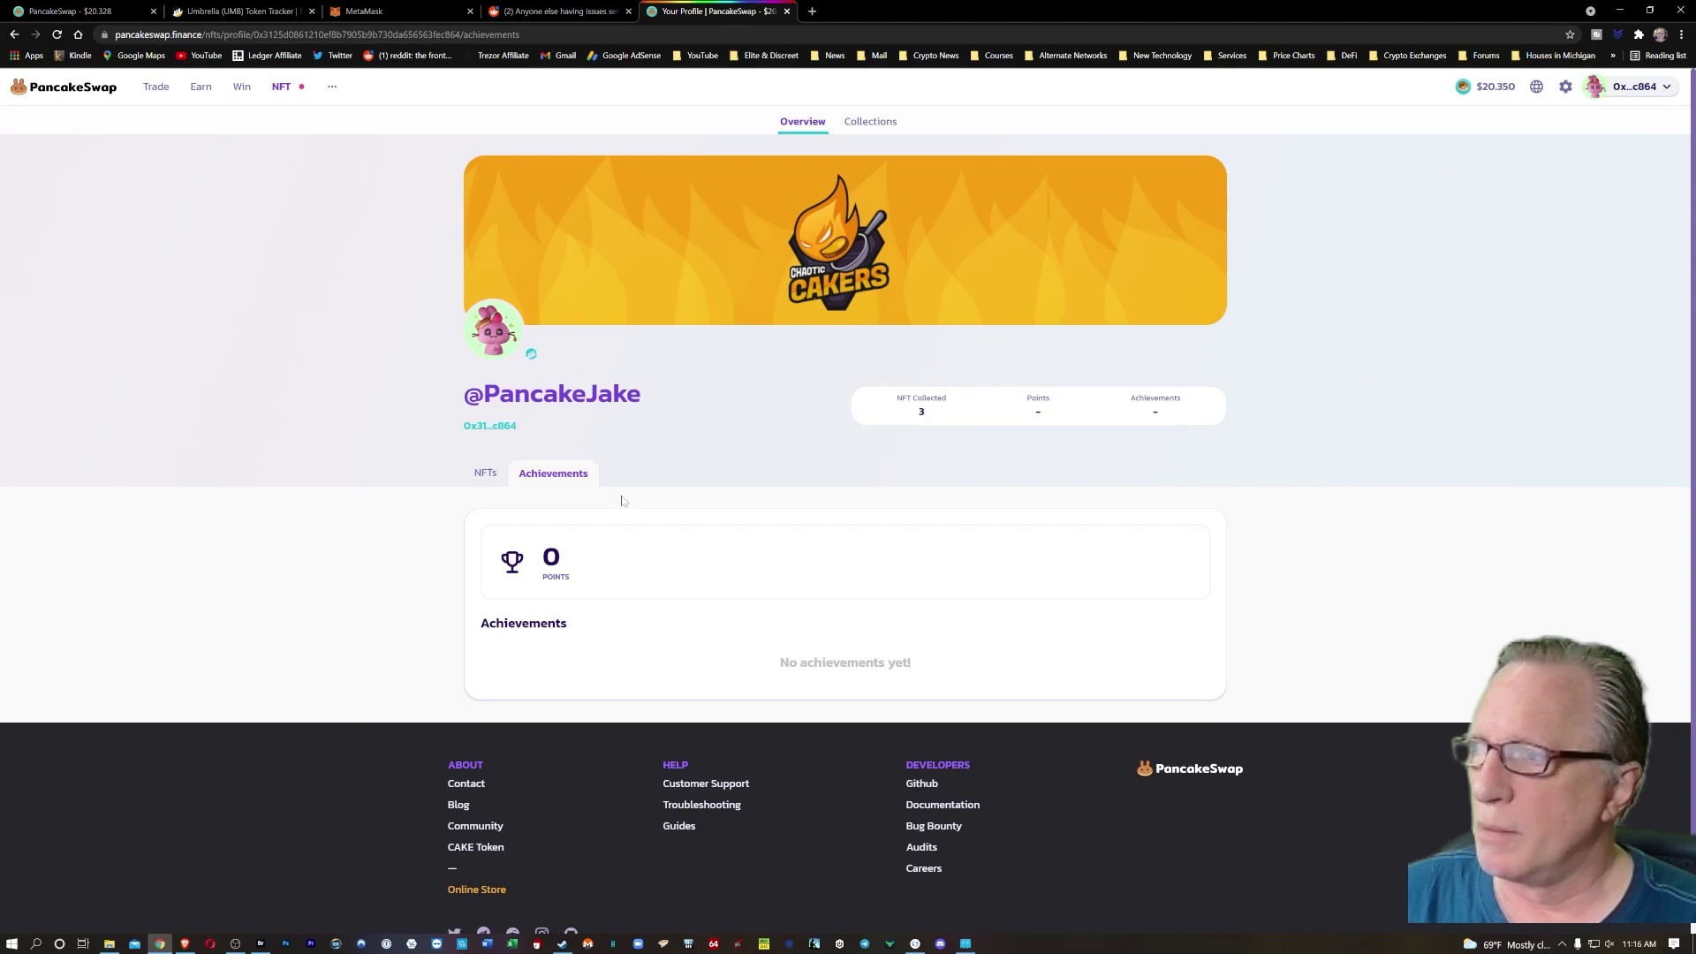
left_click(486, 473)
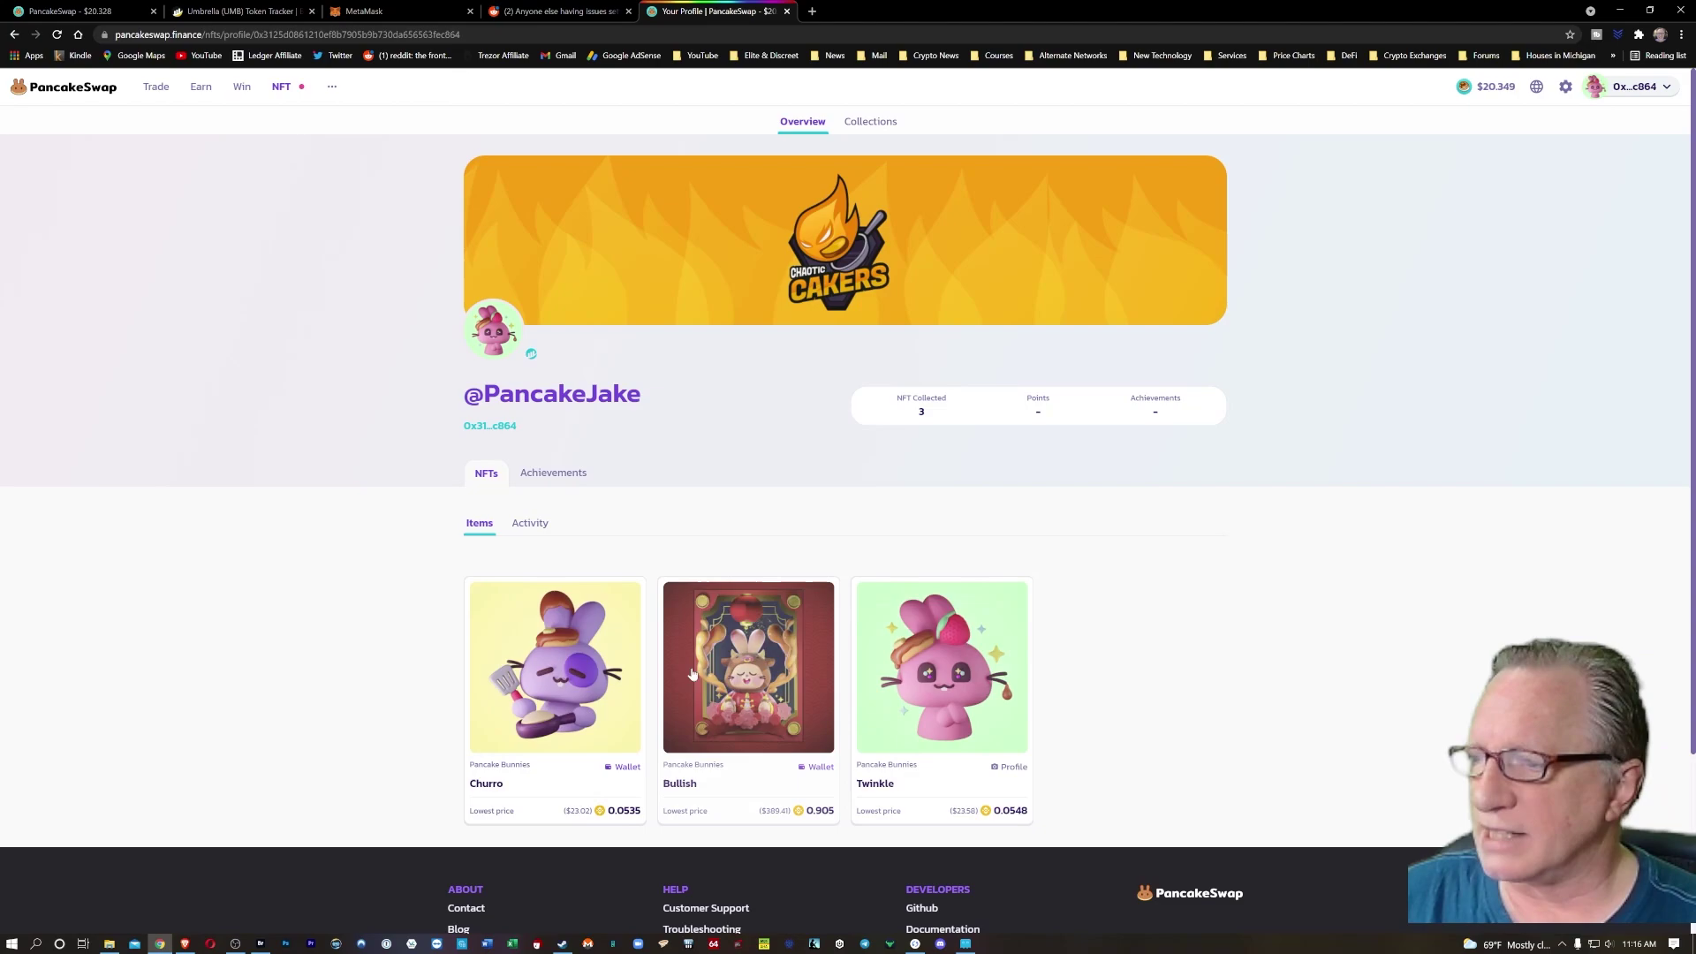
scroll(559, 743, "down", 1)
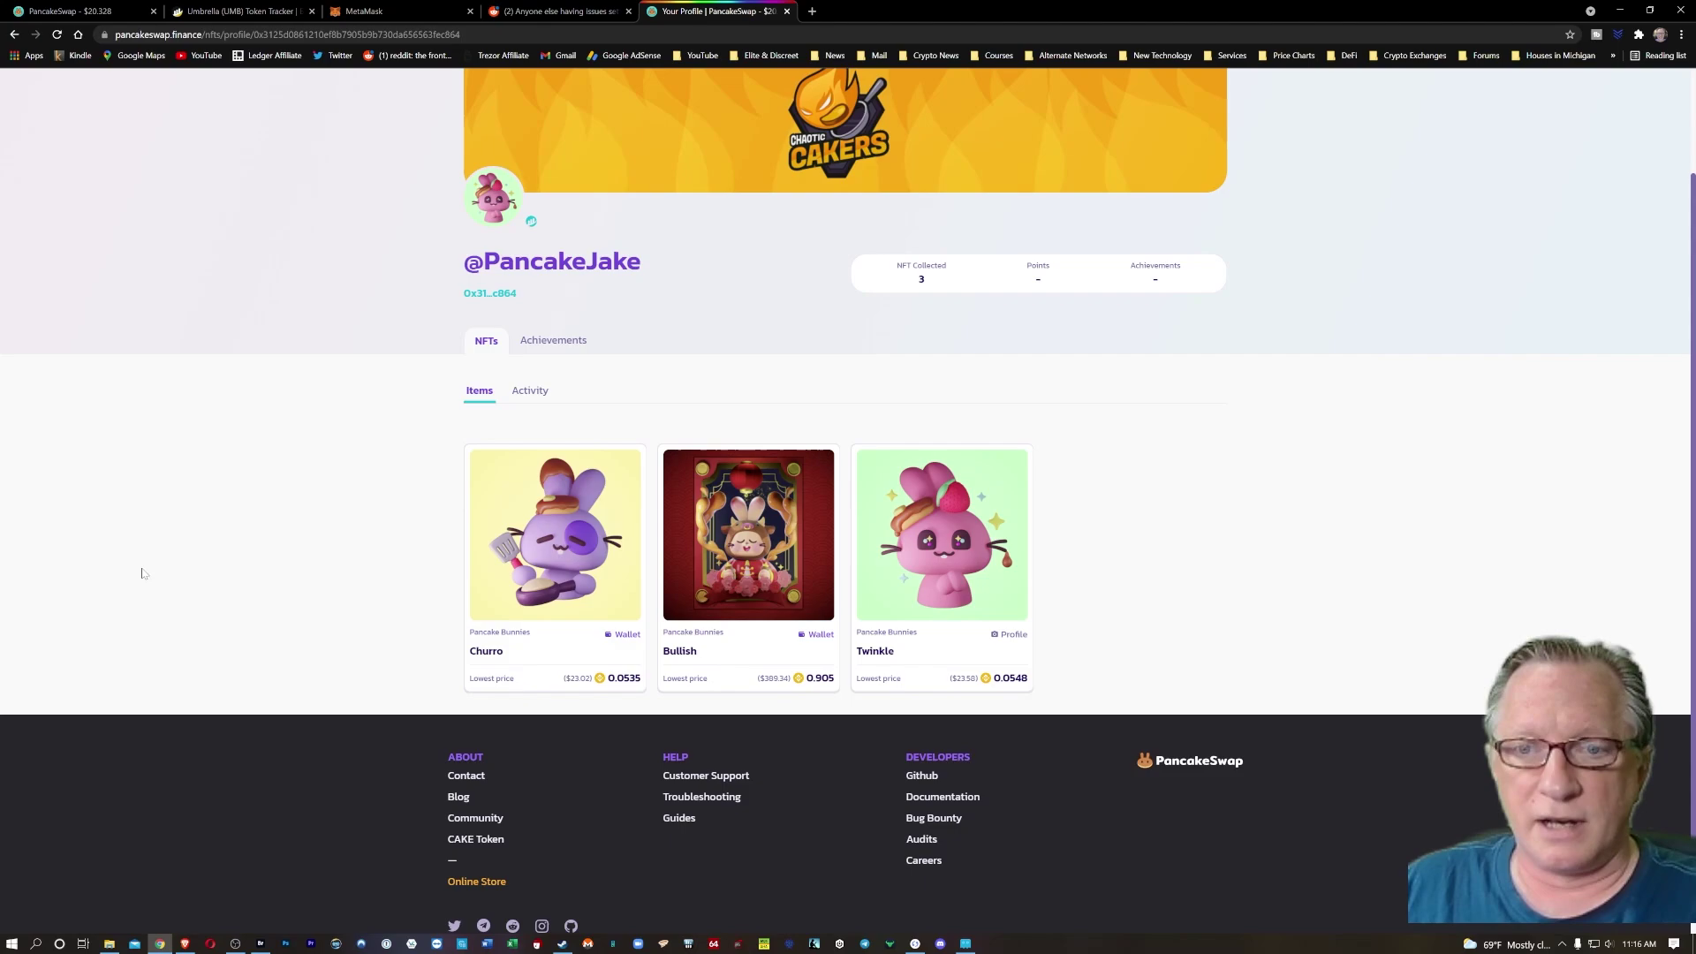
scroll(128, 556, "up", 2)
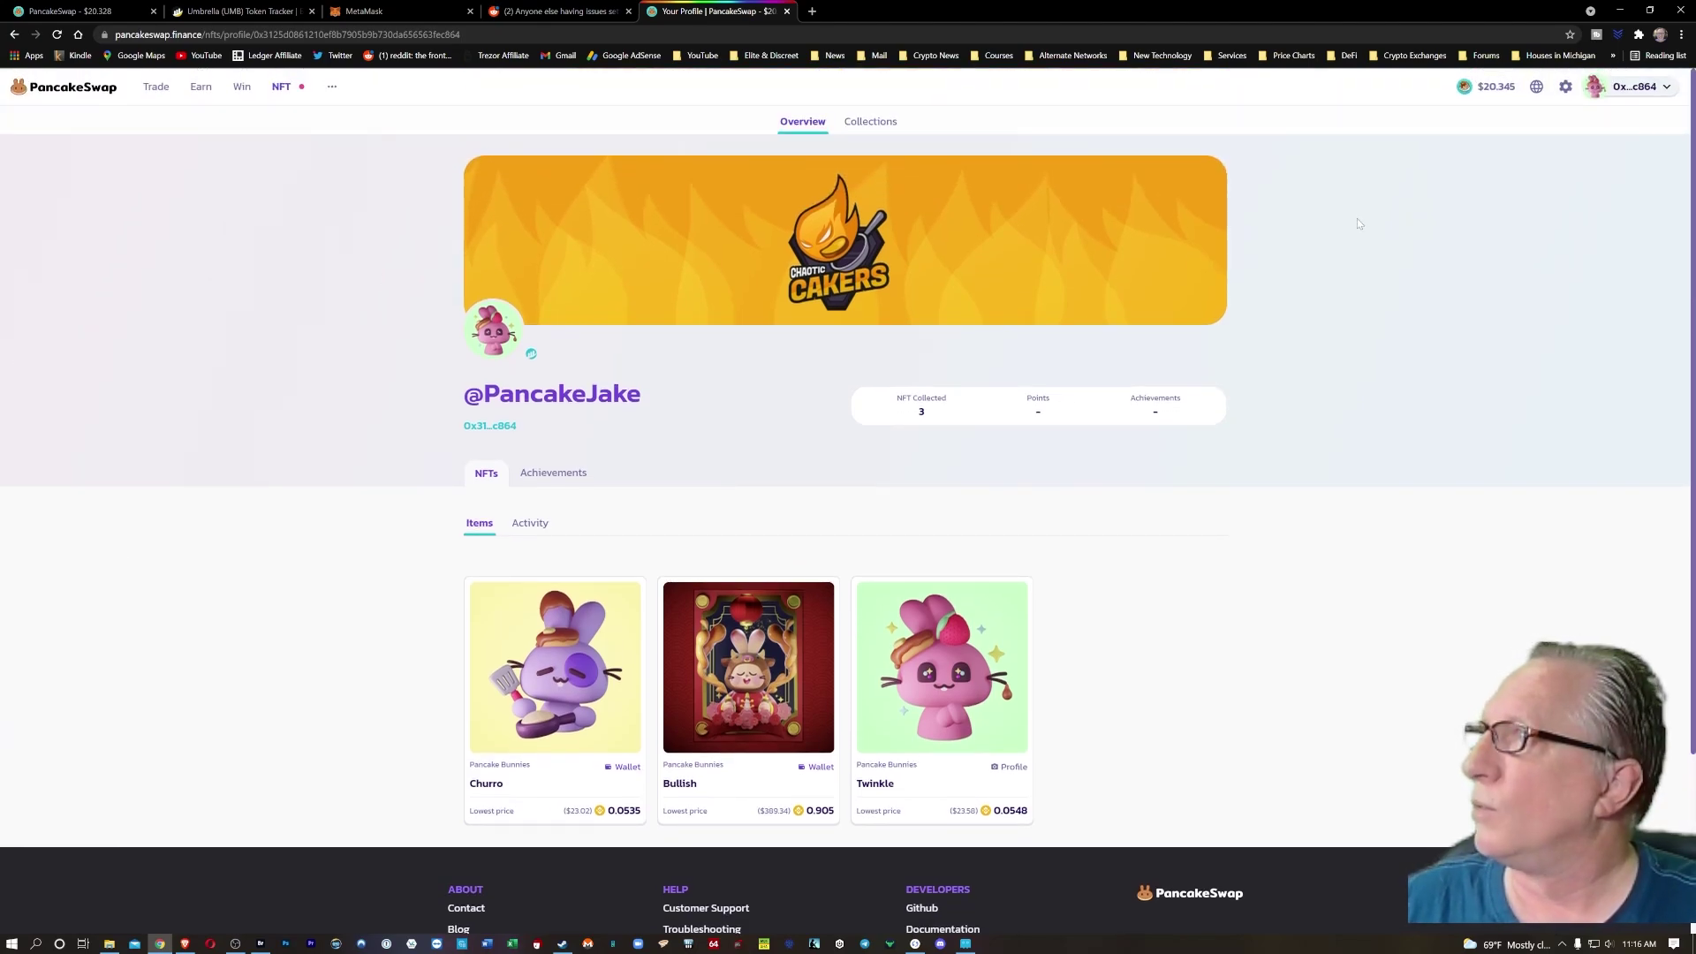
Copy the New BSC address in MetaMask, then switch the wallet to the BSC Main account.
left_click(1639, 34)
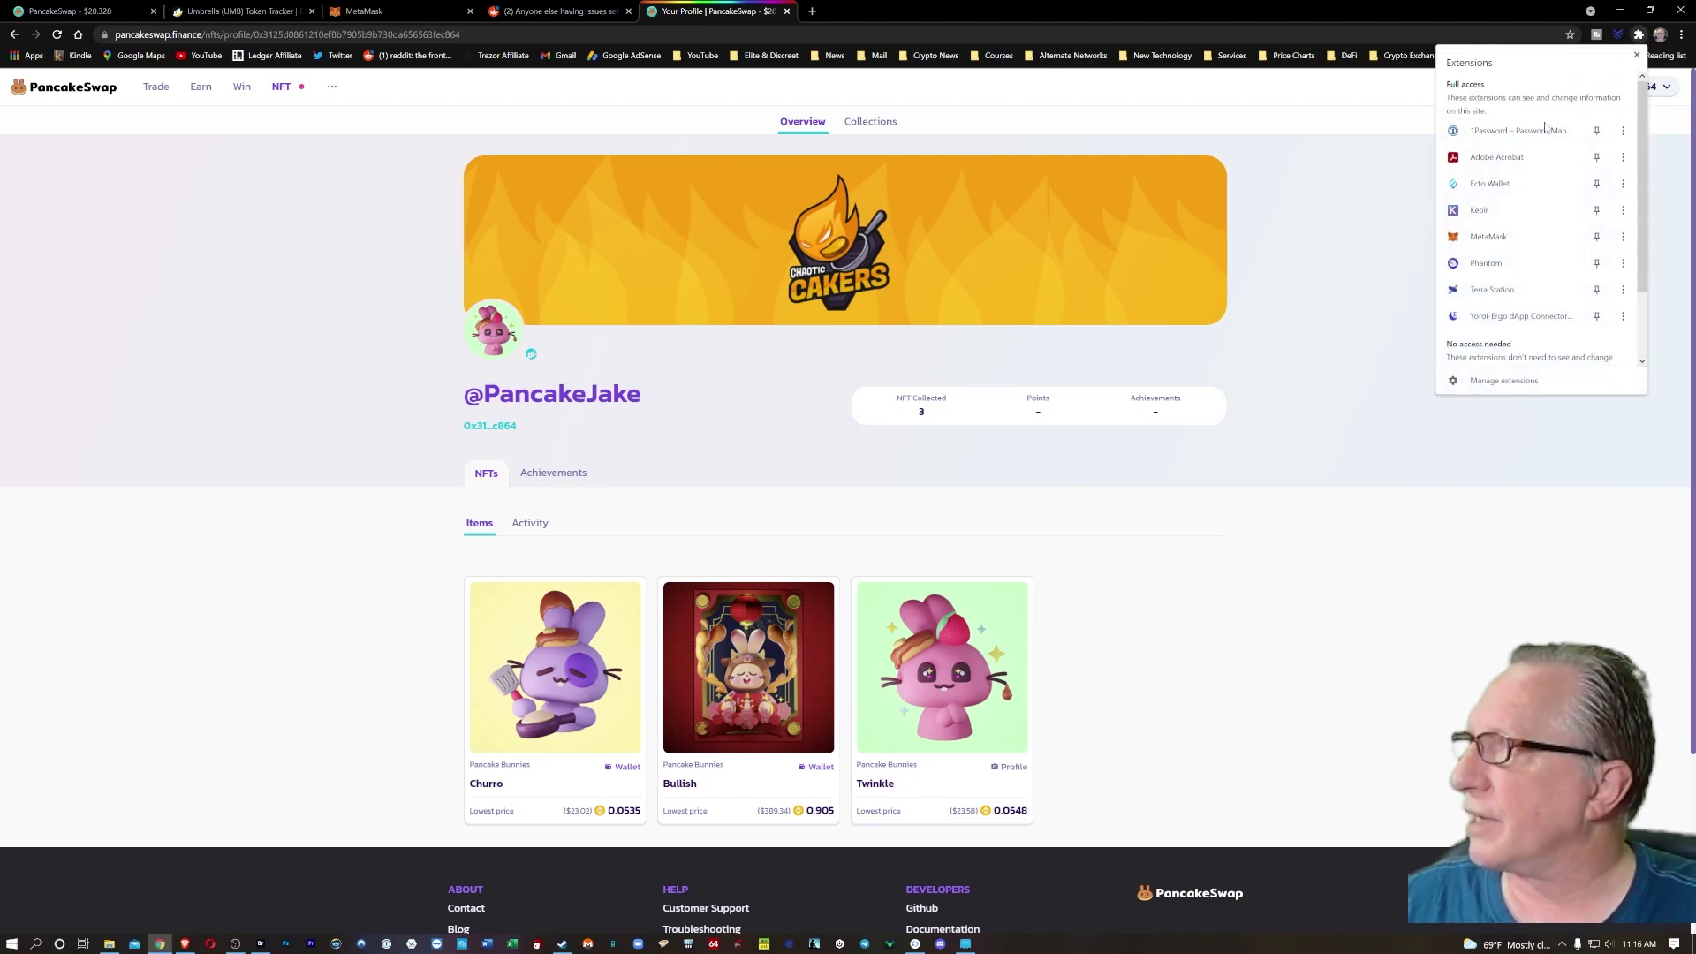
left_click(1493, 237)
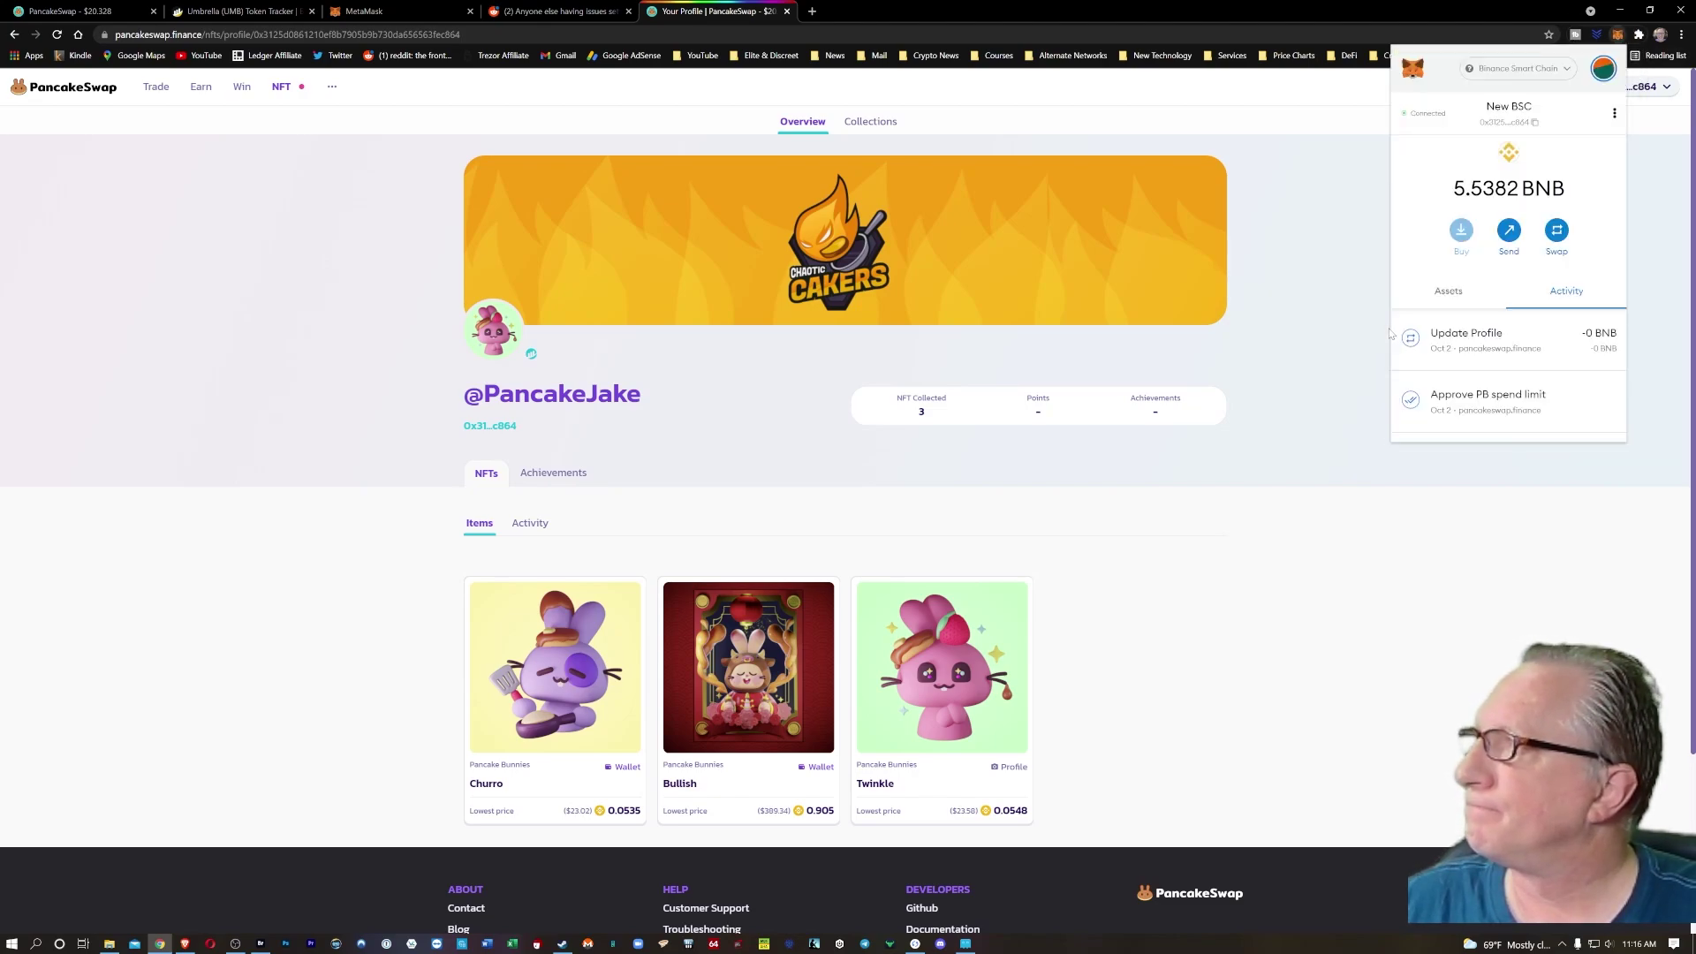
left_click(1509, 115)
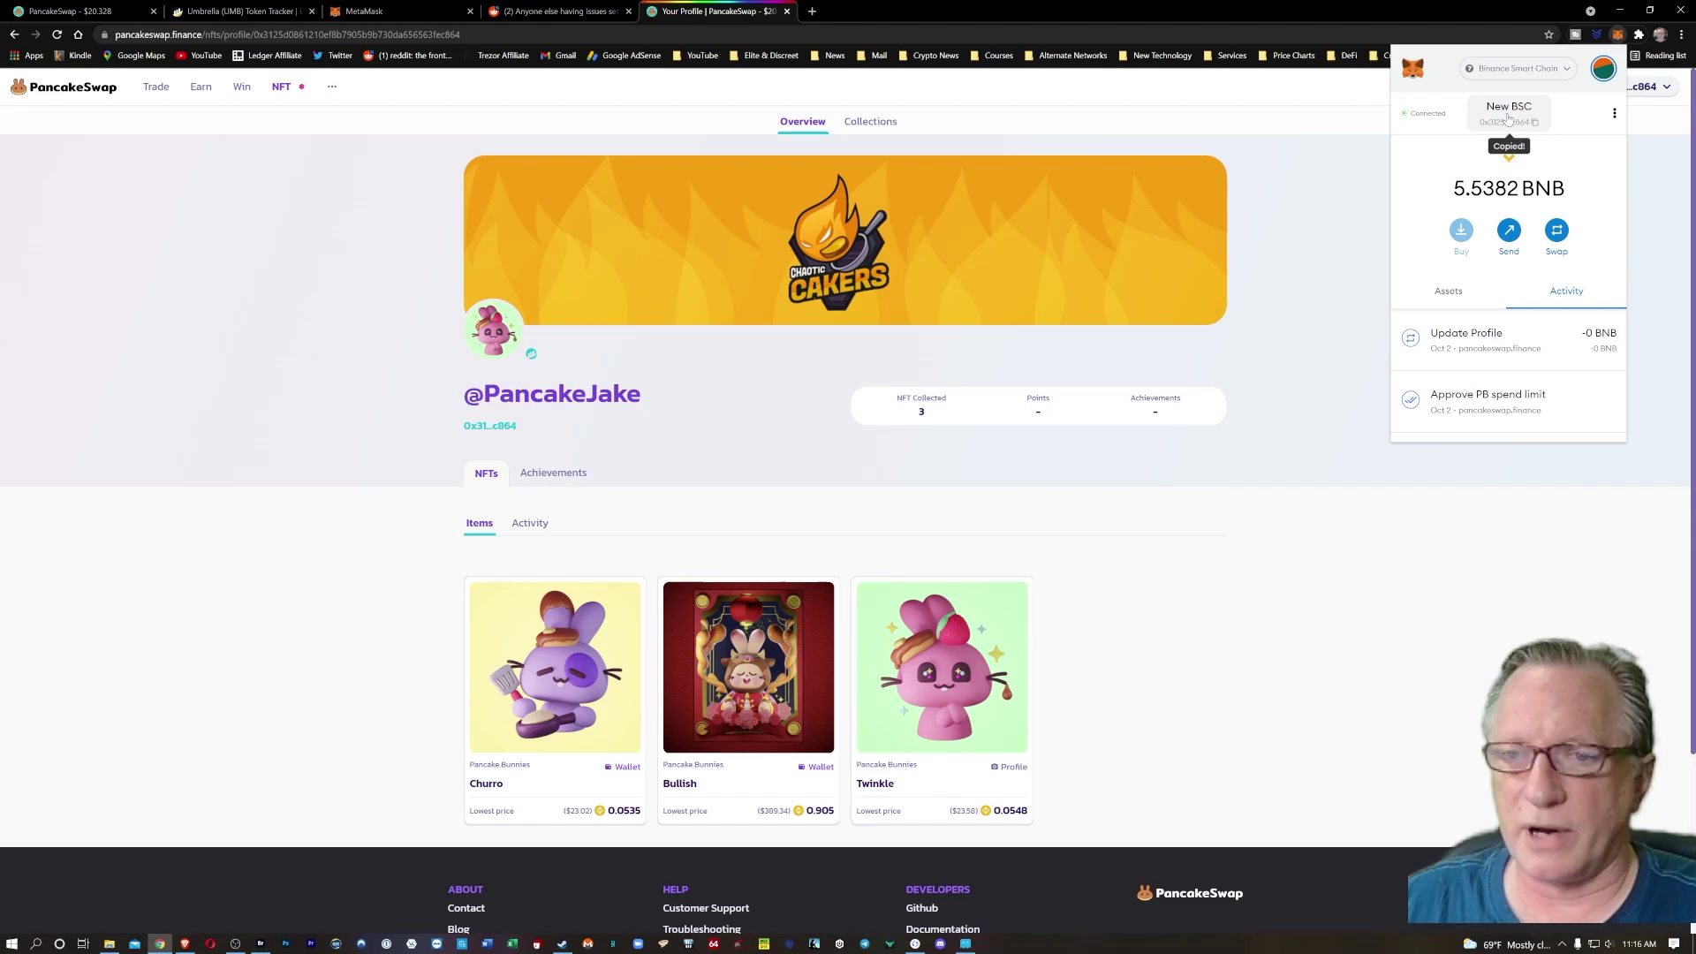
left_click(1604, 69)
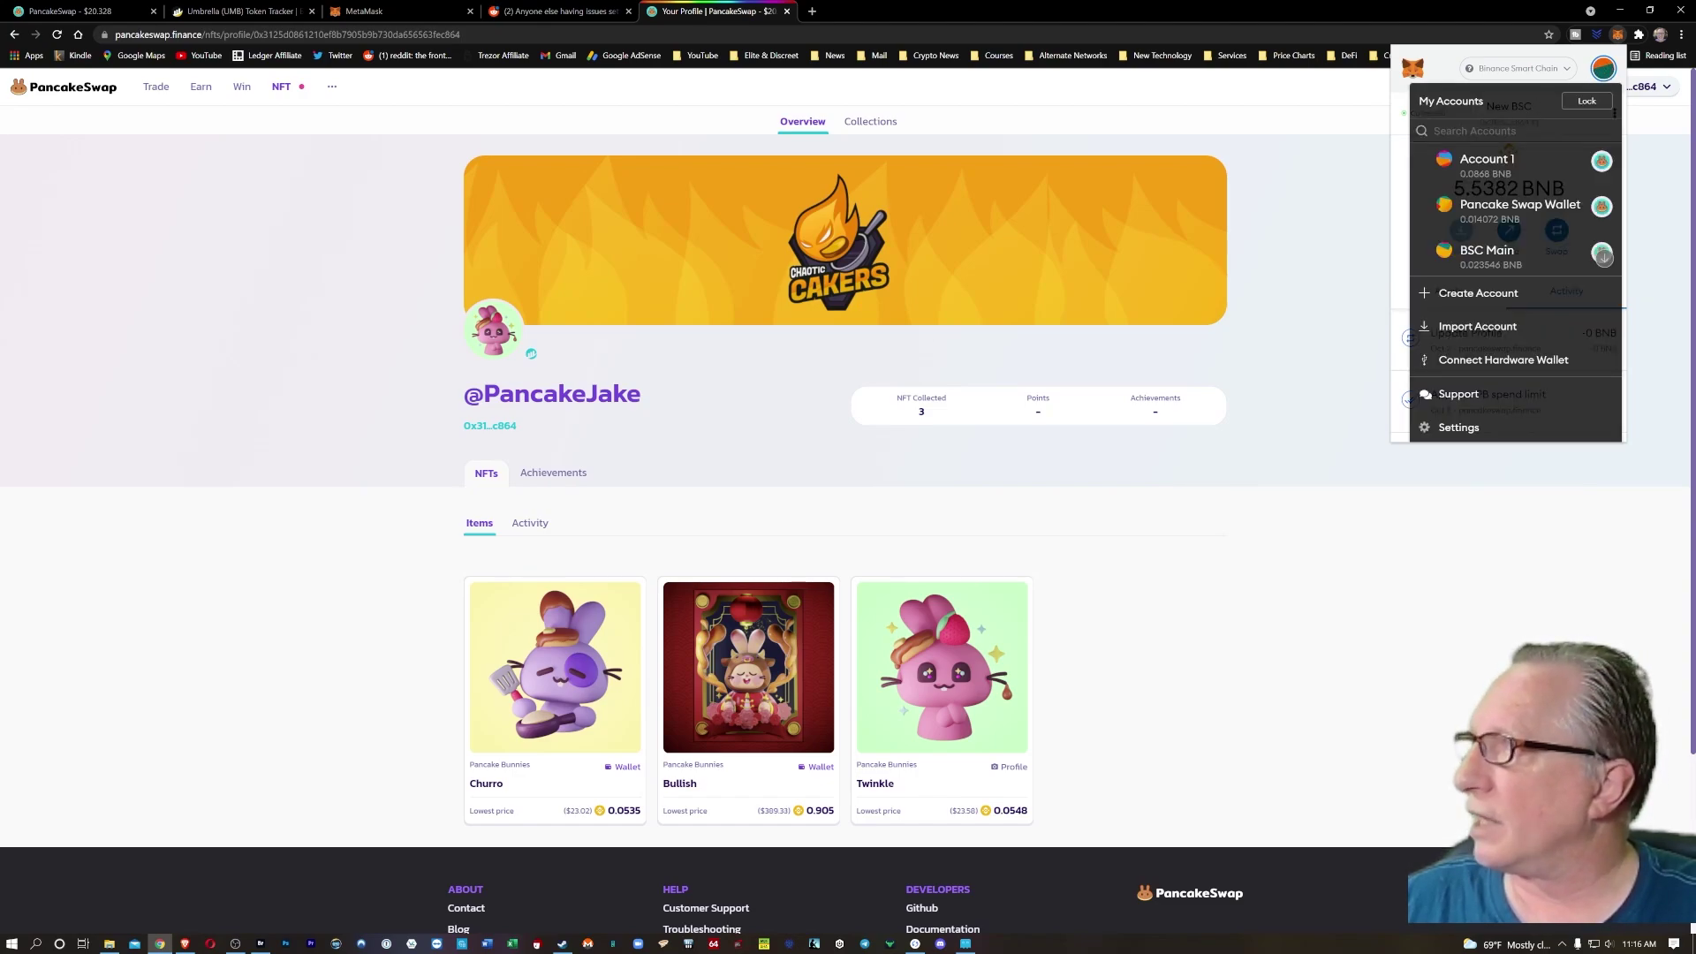
left_click(1474, 256)
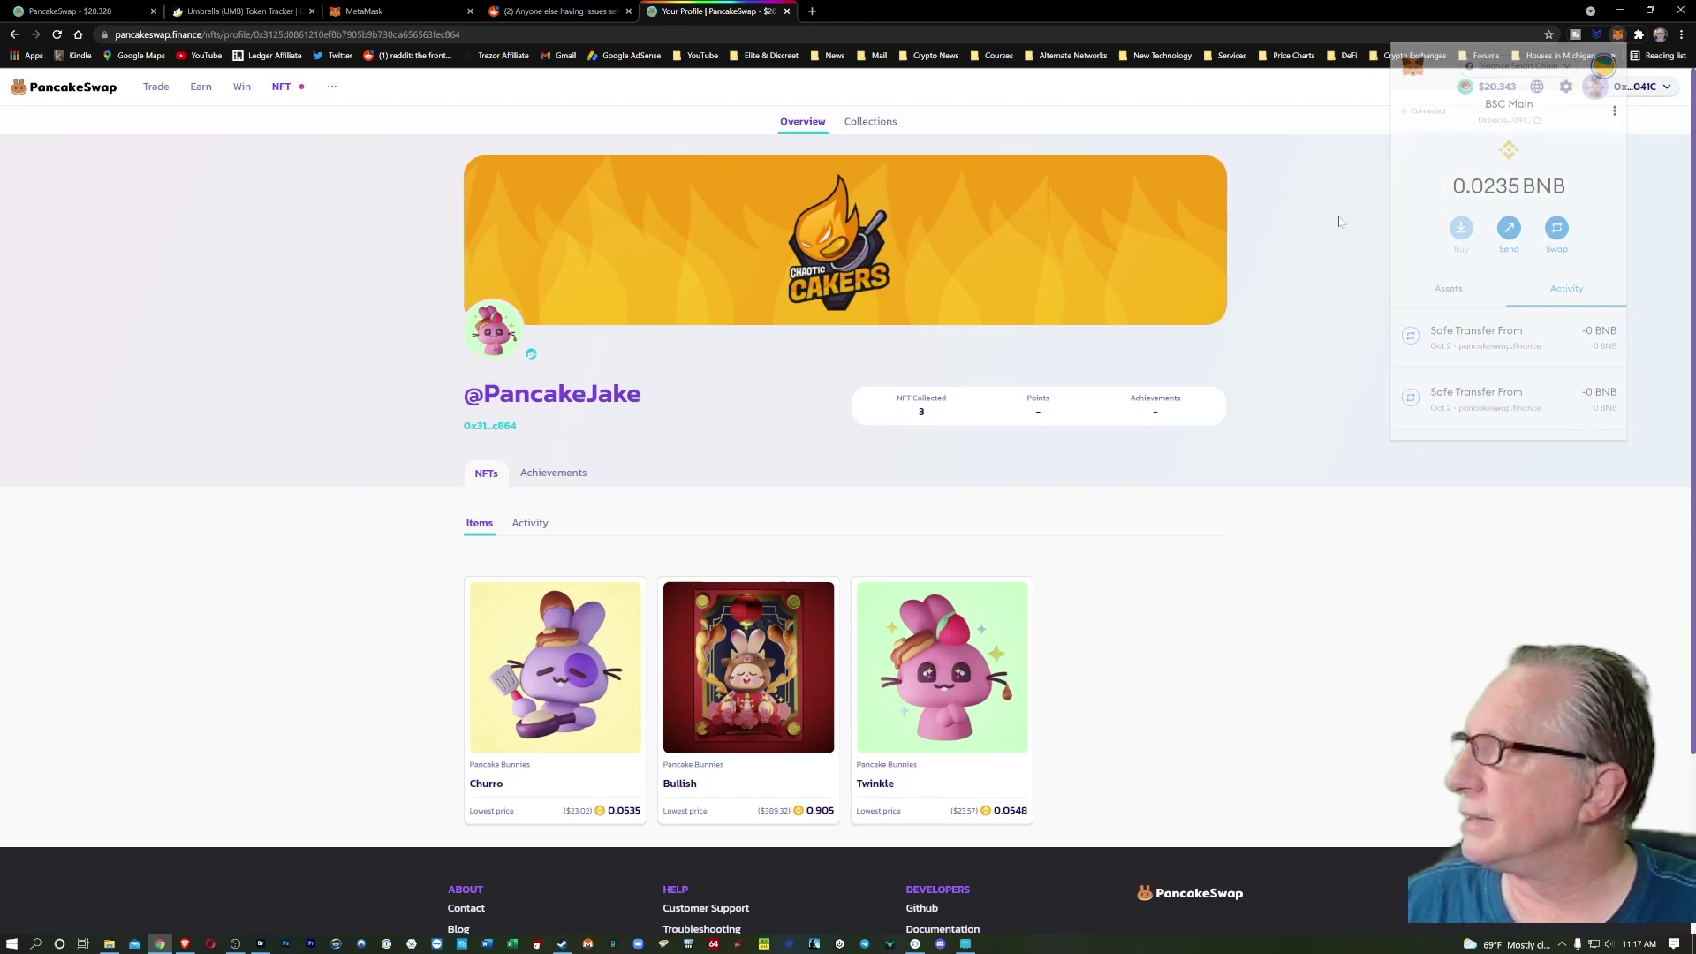
Check the connected account's options in MetaMask and reload the PancakeSwap profile page.
left_click(1340, 222)
mouse_move(1634, 91)
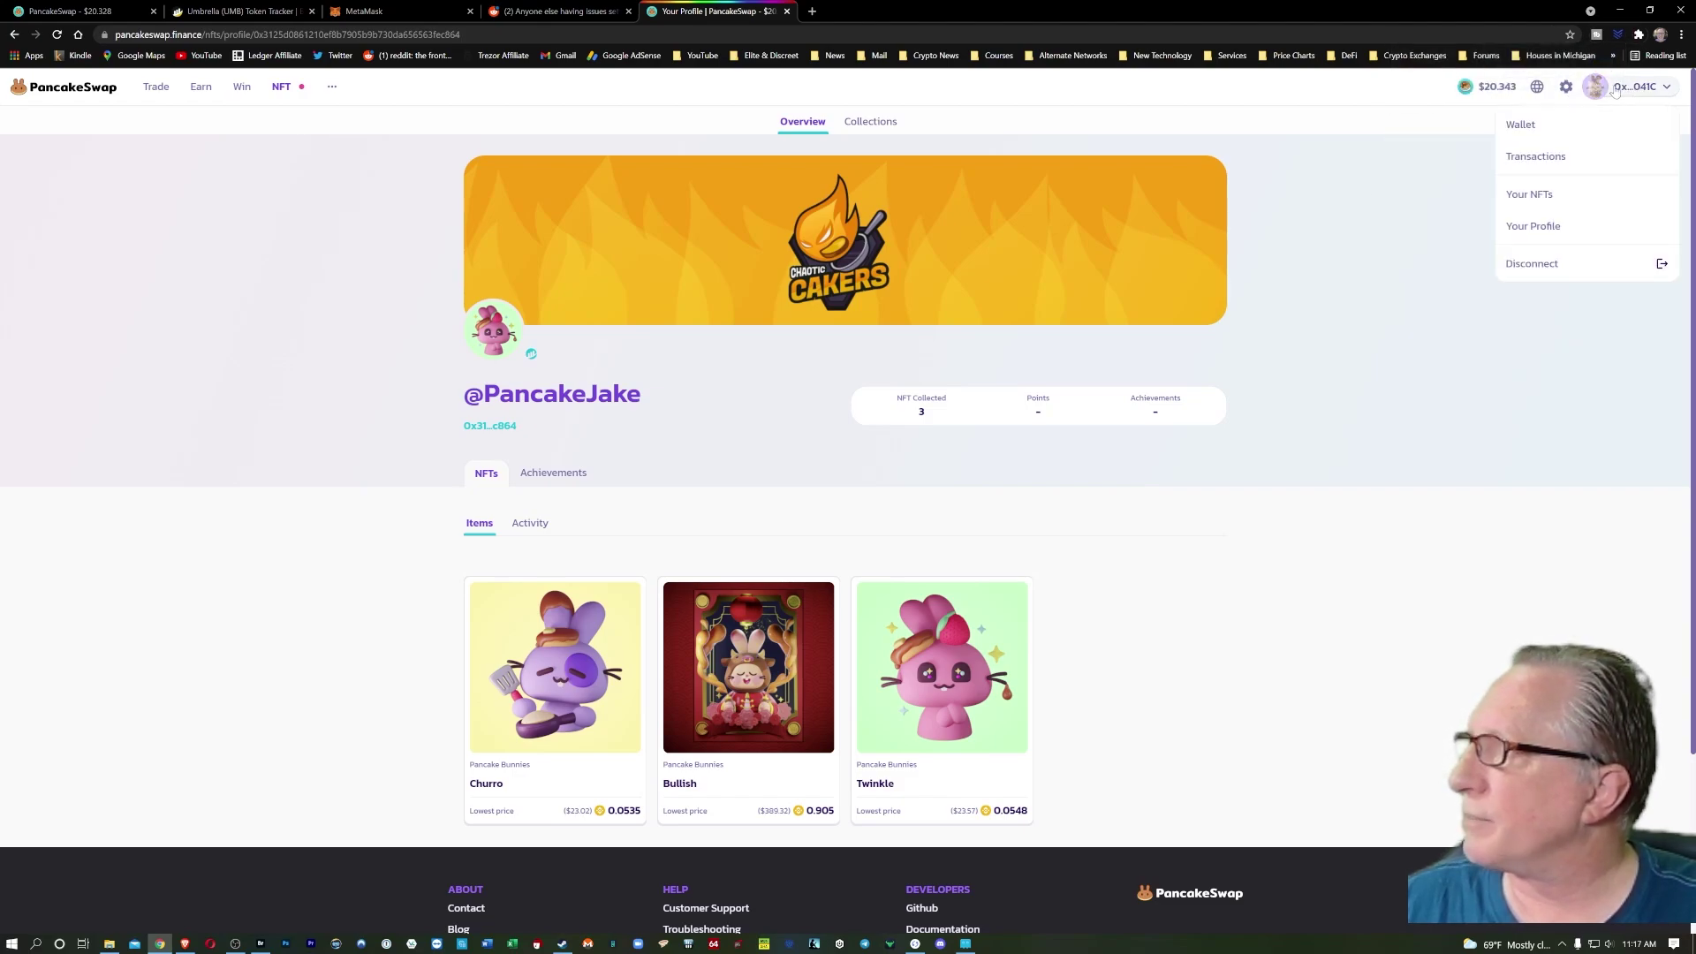
left_click(693, 343)
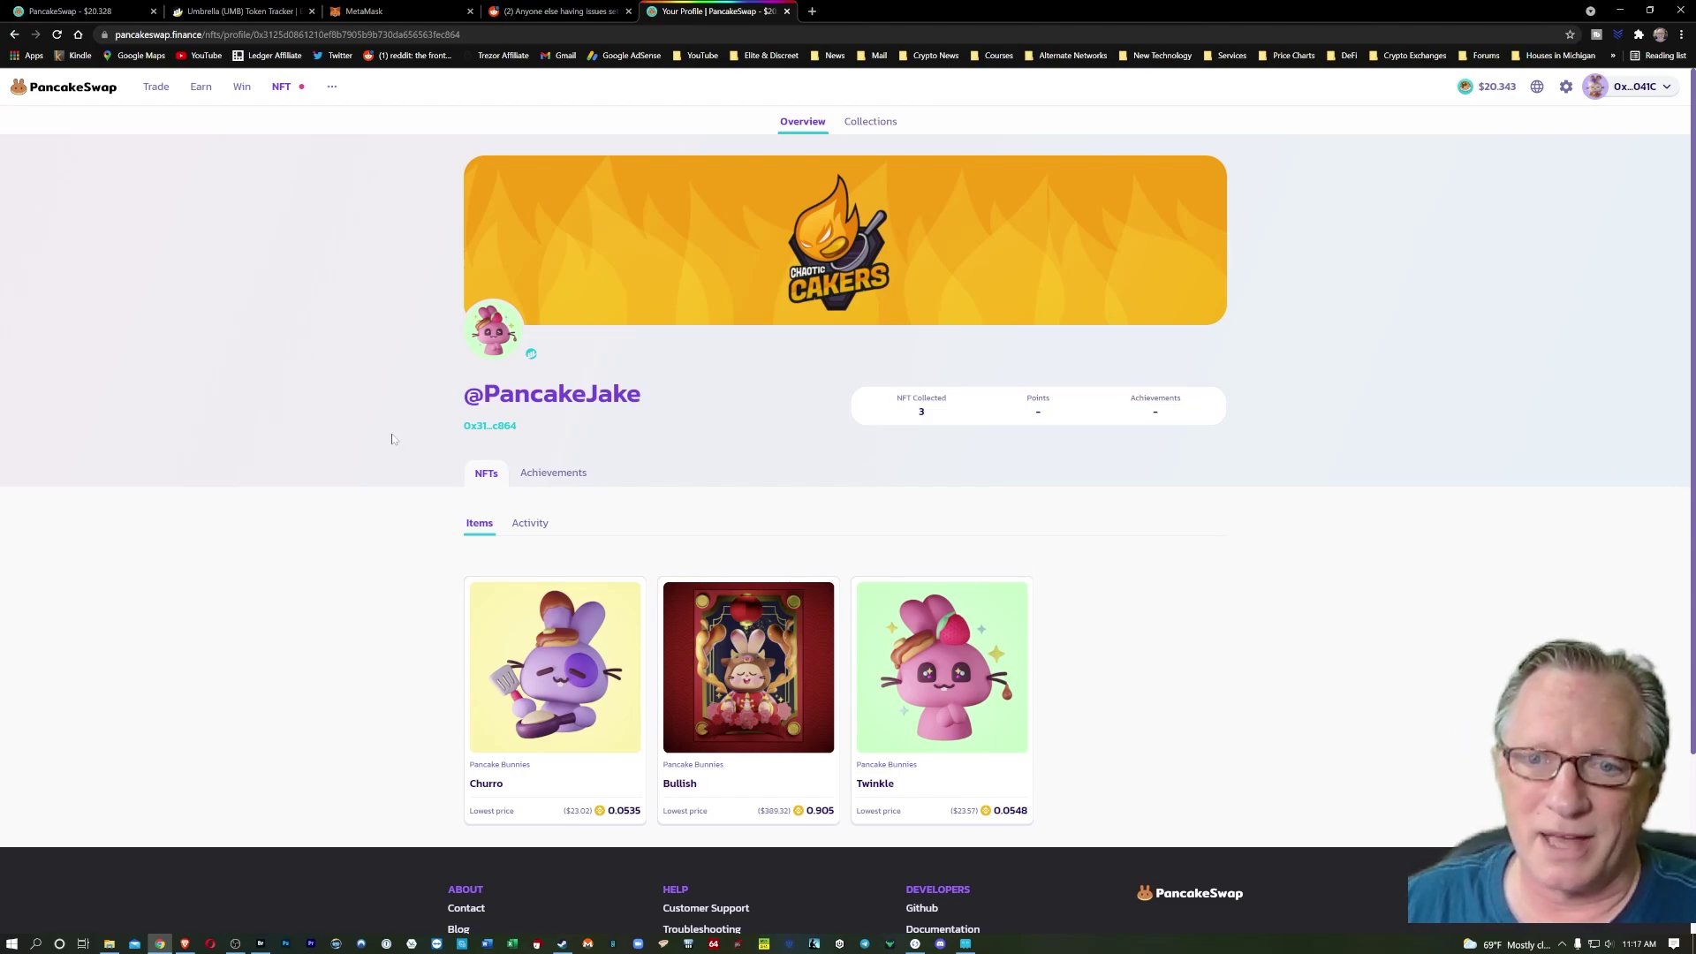
left_click(57, 34)
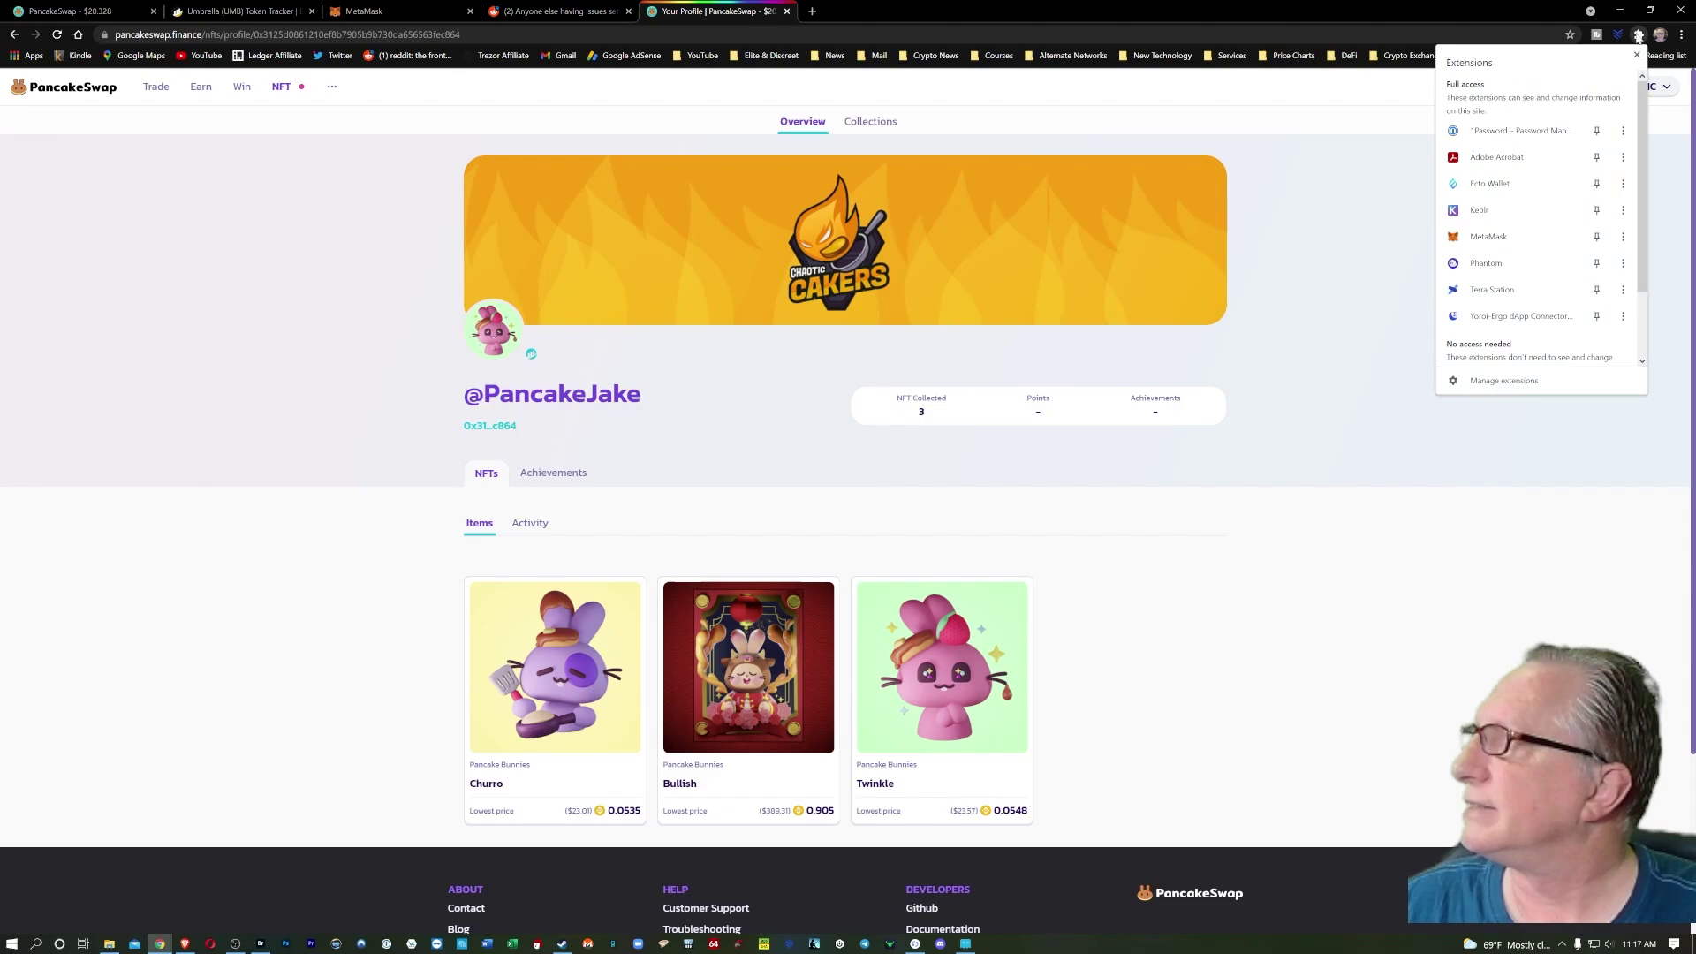
Connect BSC Main to pancakeswap.finance and open its profile to manage NFTs.
left_click(1639, 34)
left_click(1510, 241)
left_click(1620, 34)
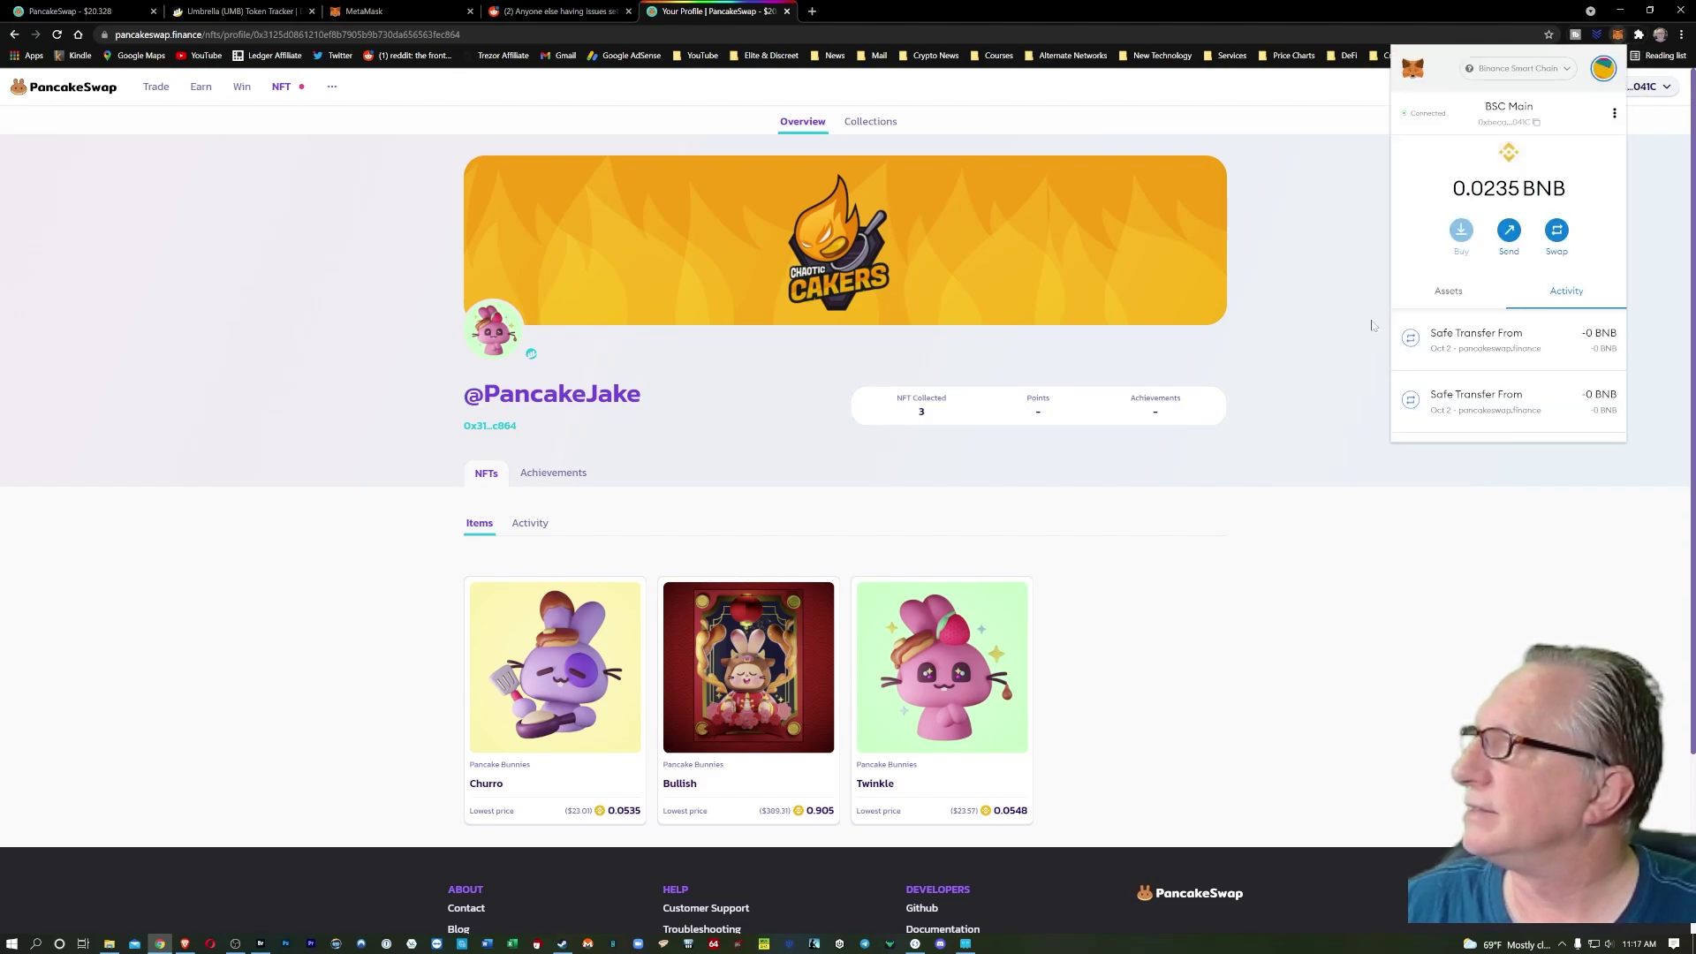
left_click(1417, 116)
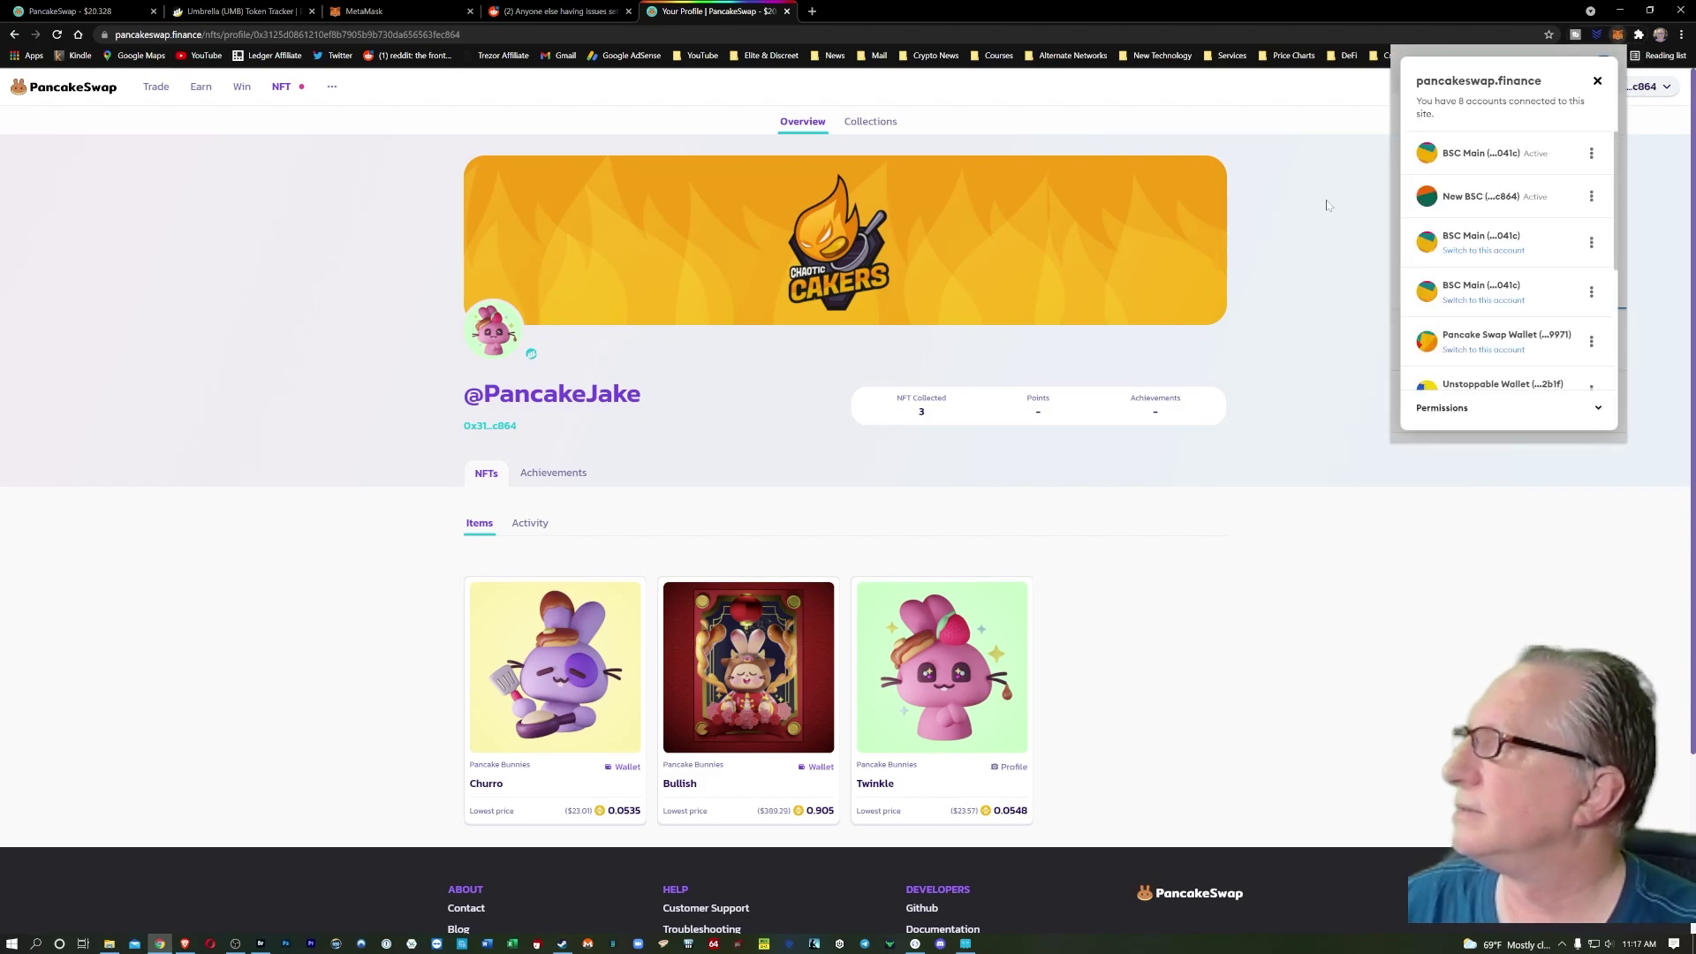
left_click(1474, 250)
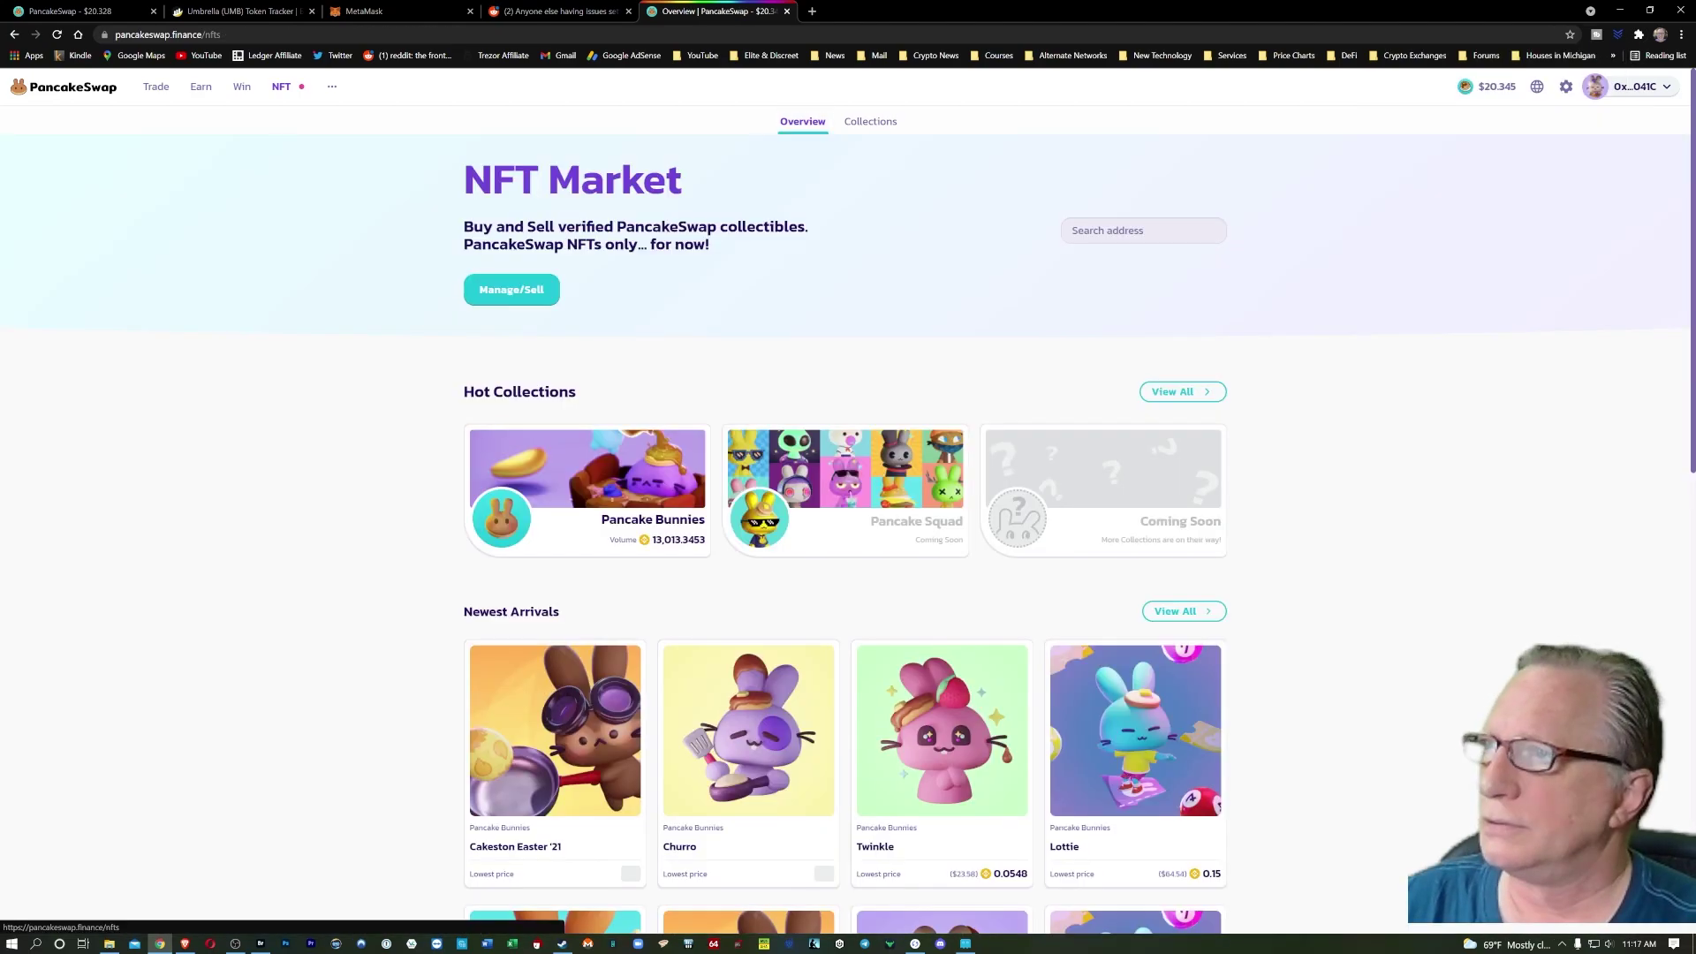
left_click(514, 297)
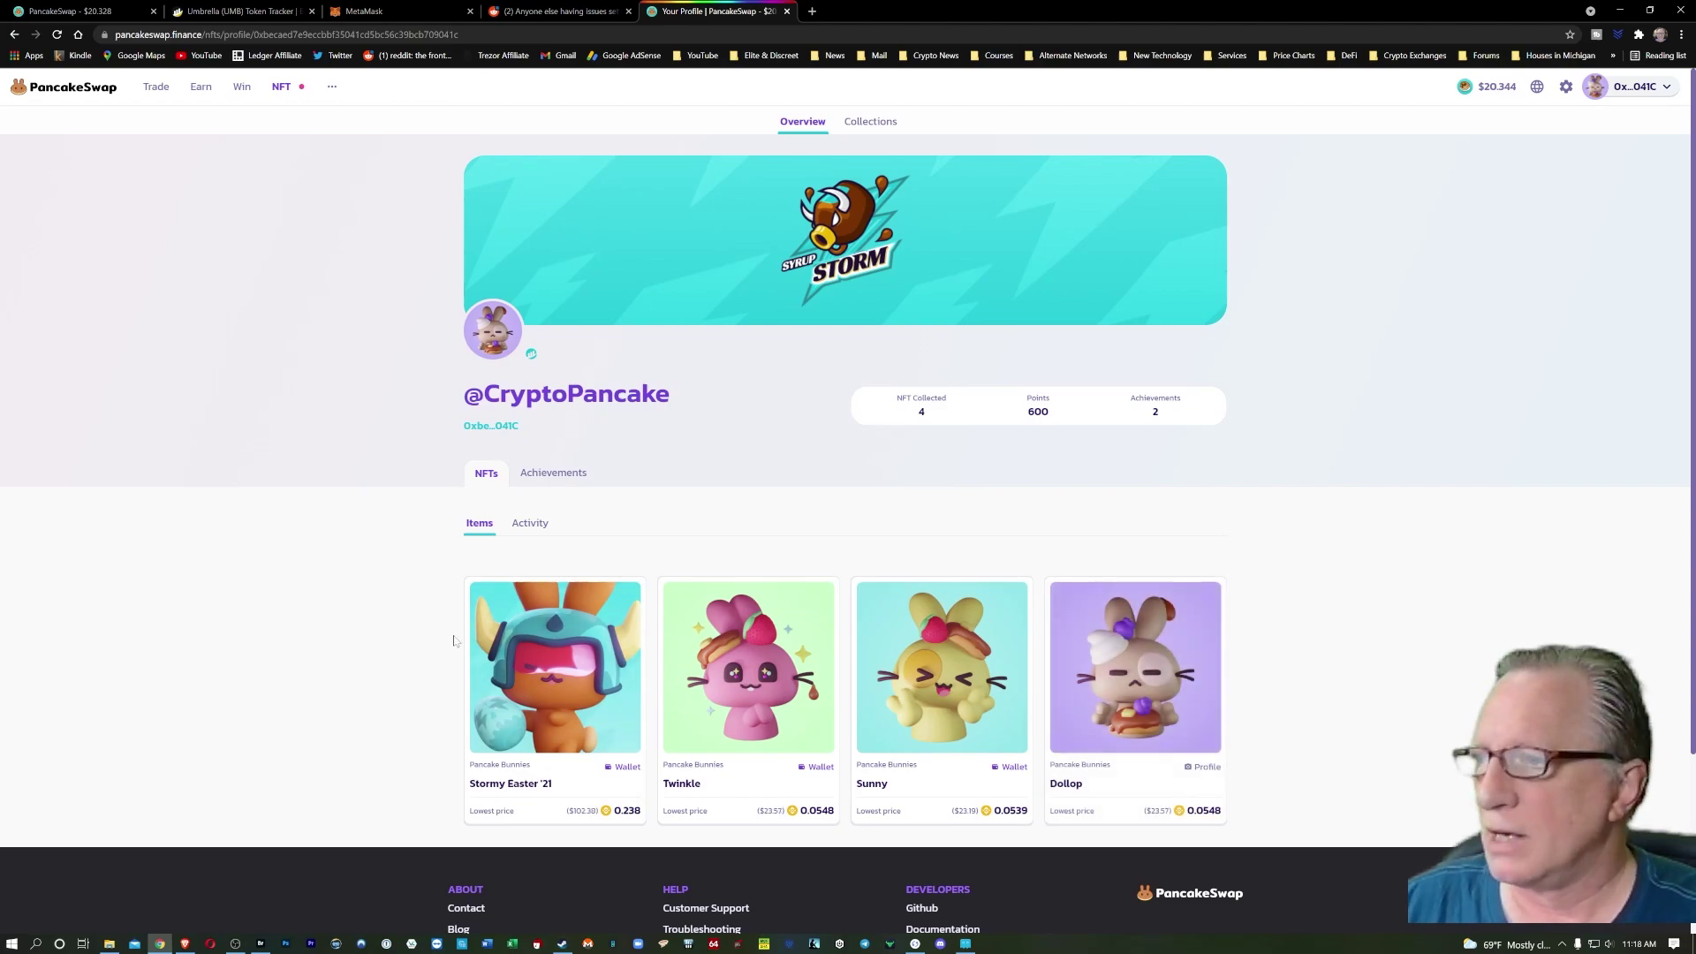
Start a transfer of the Stormy Easter '21 bunny and paste the New BSC address as recipient.
scroll(337, 623, "down", 1)
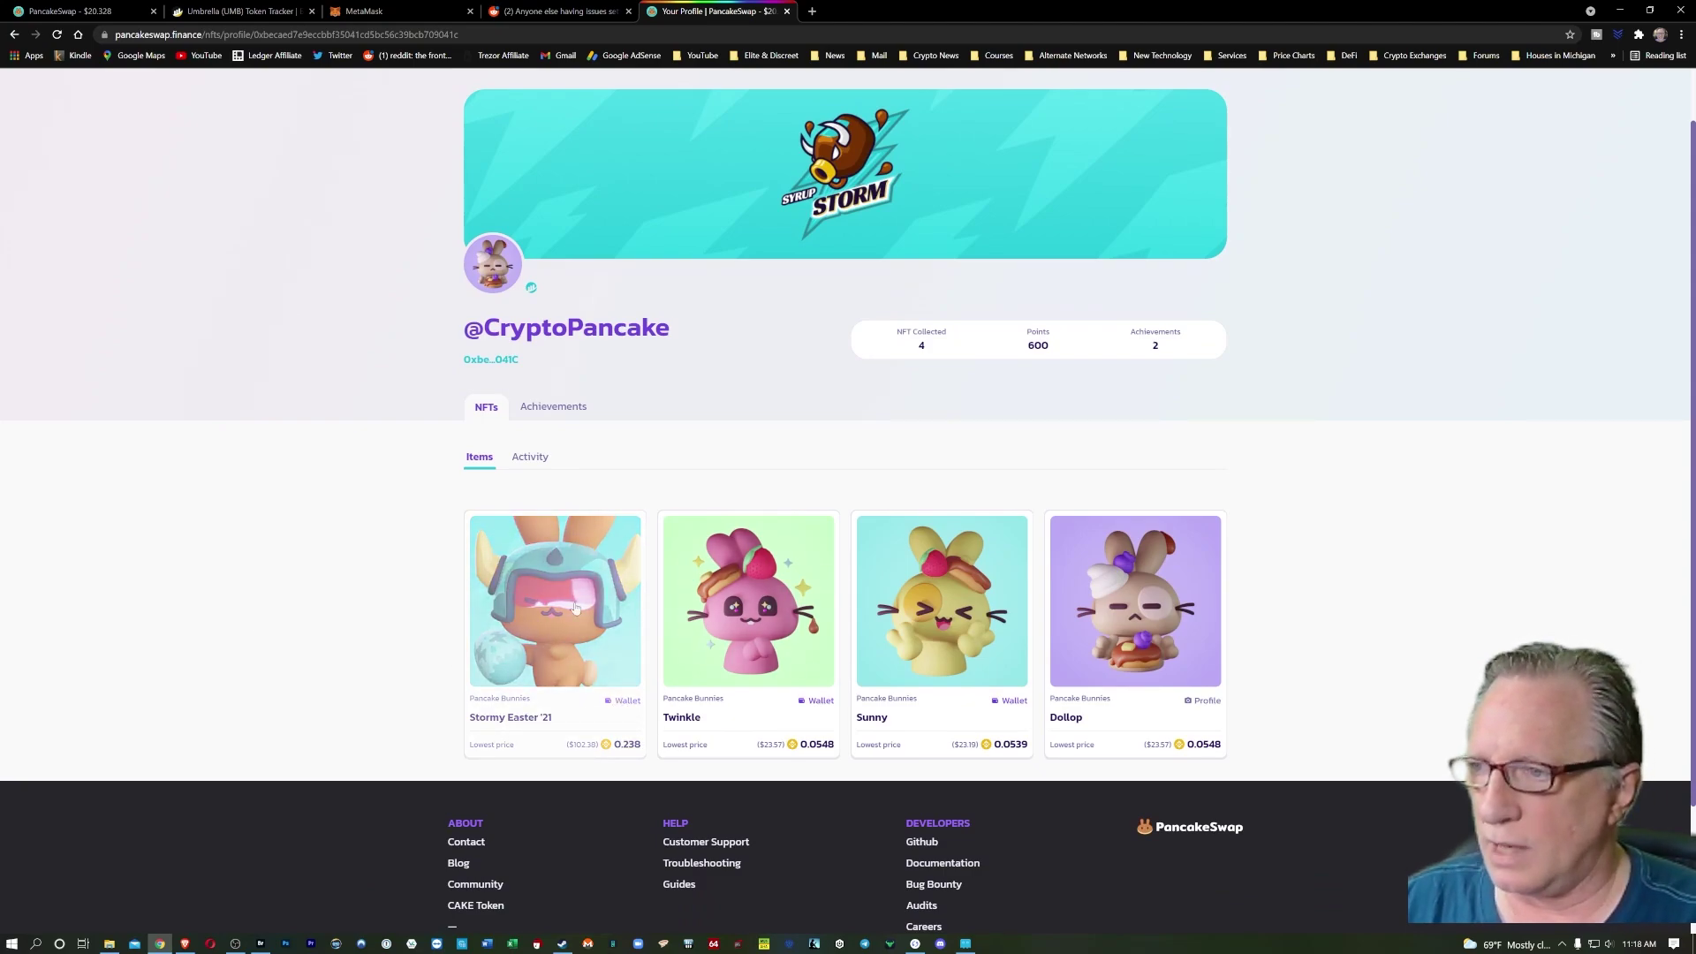
left_click(543, 590)
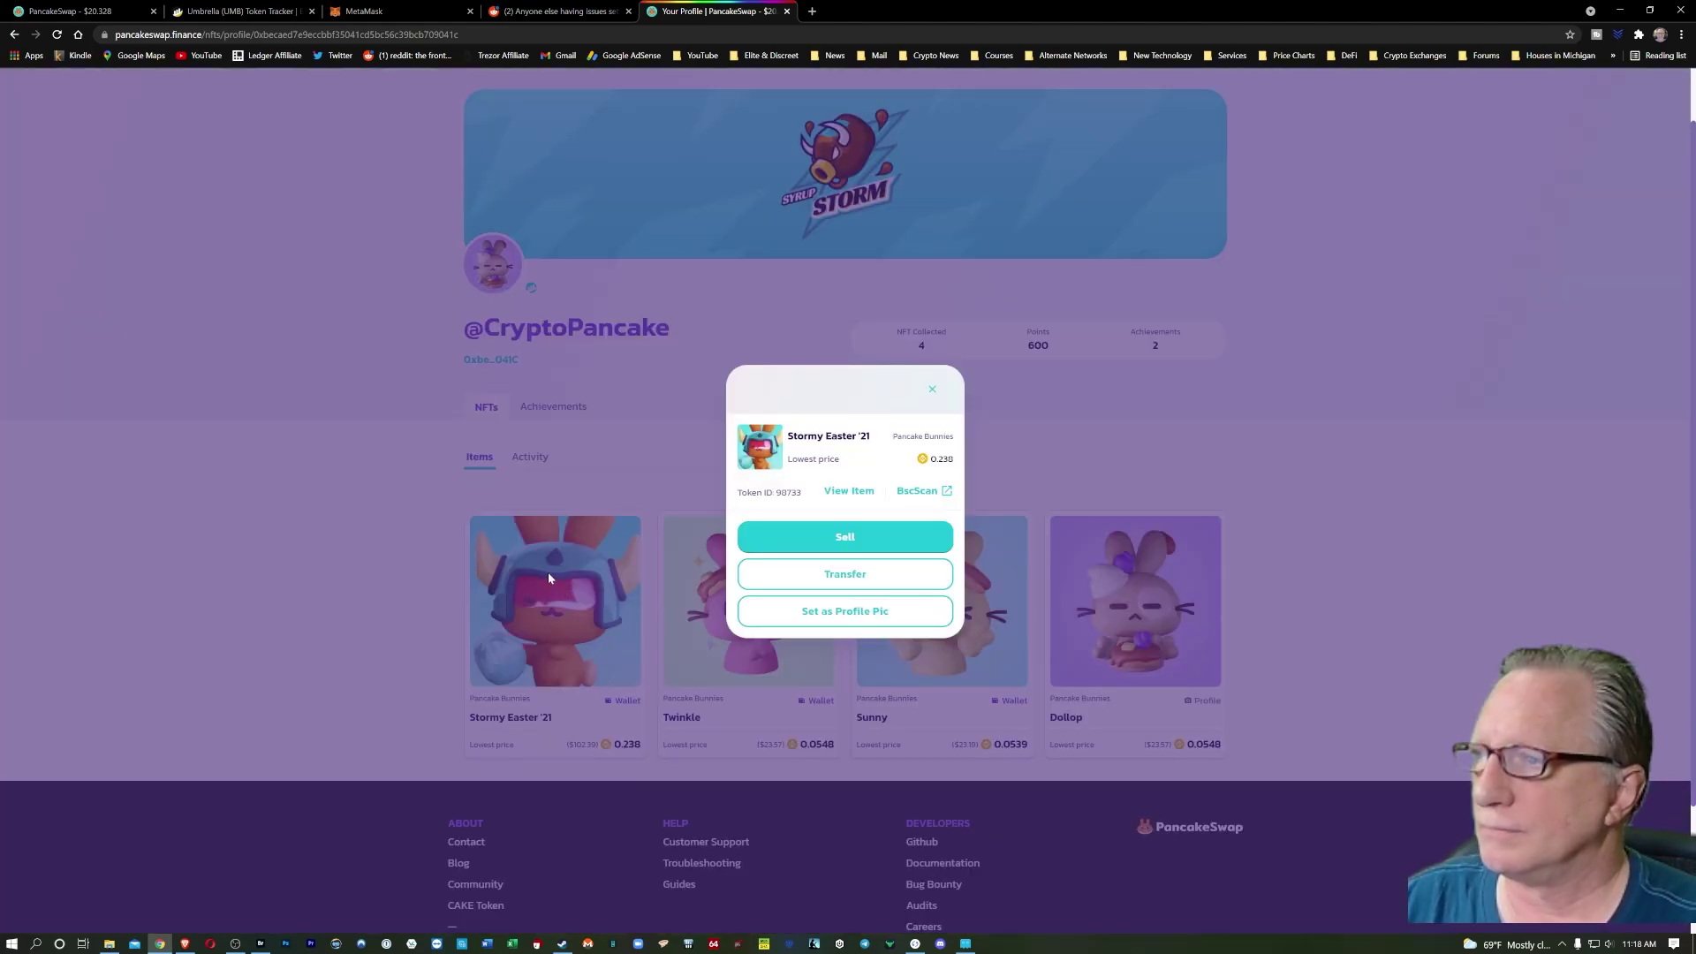
left_click(849, 579)
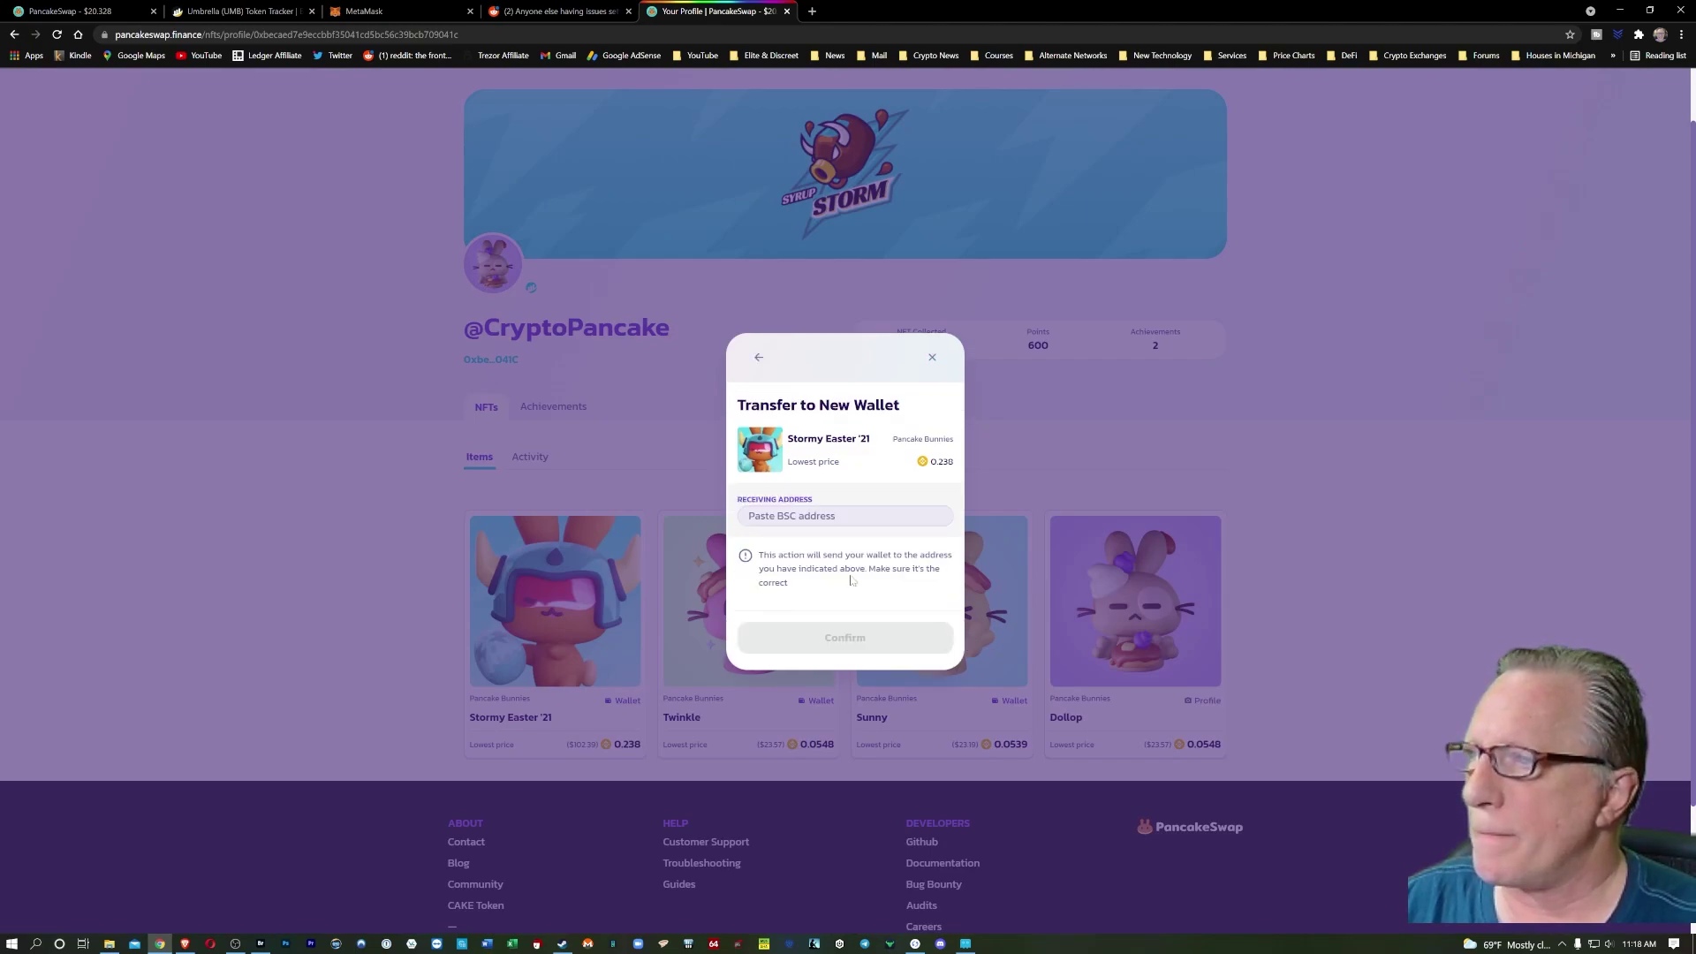
left_click(789, 520)
right_click(794, 520)
left_click(821, 626)
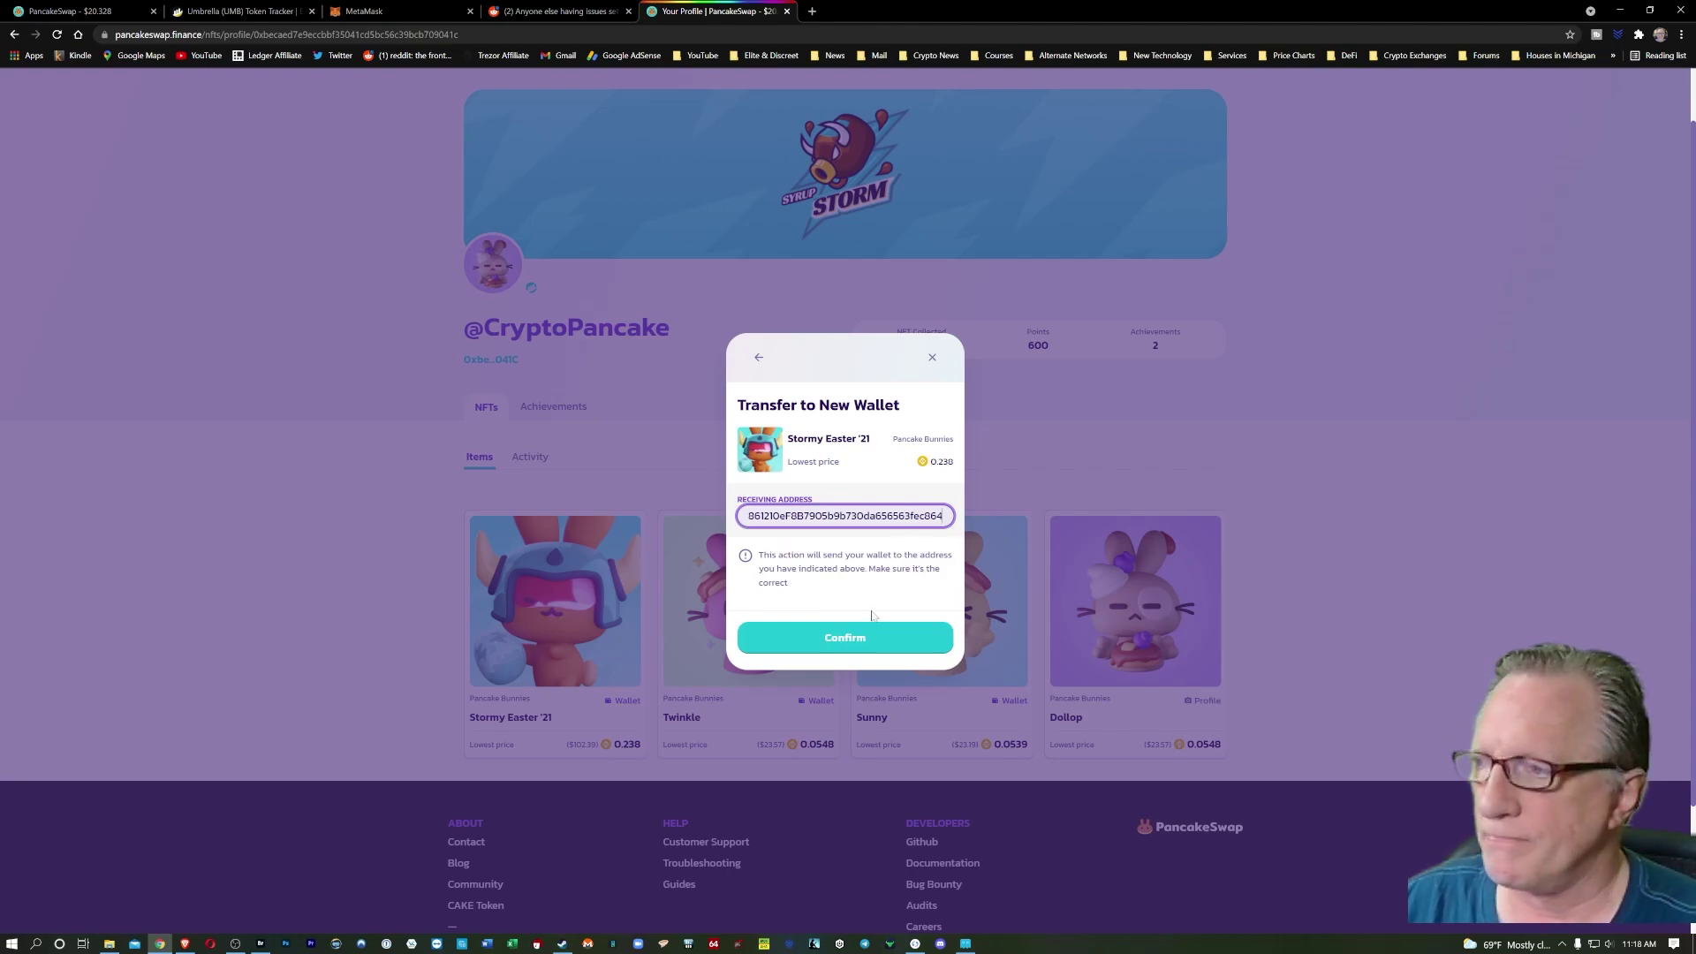
Confirm the Stormy Easter '21 transfer, approve it in MetaMask, and close the confirmation.
left_click(844, 638)
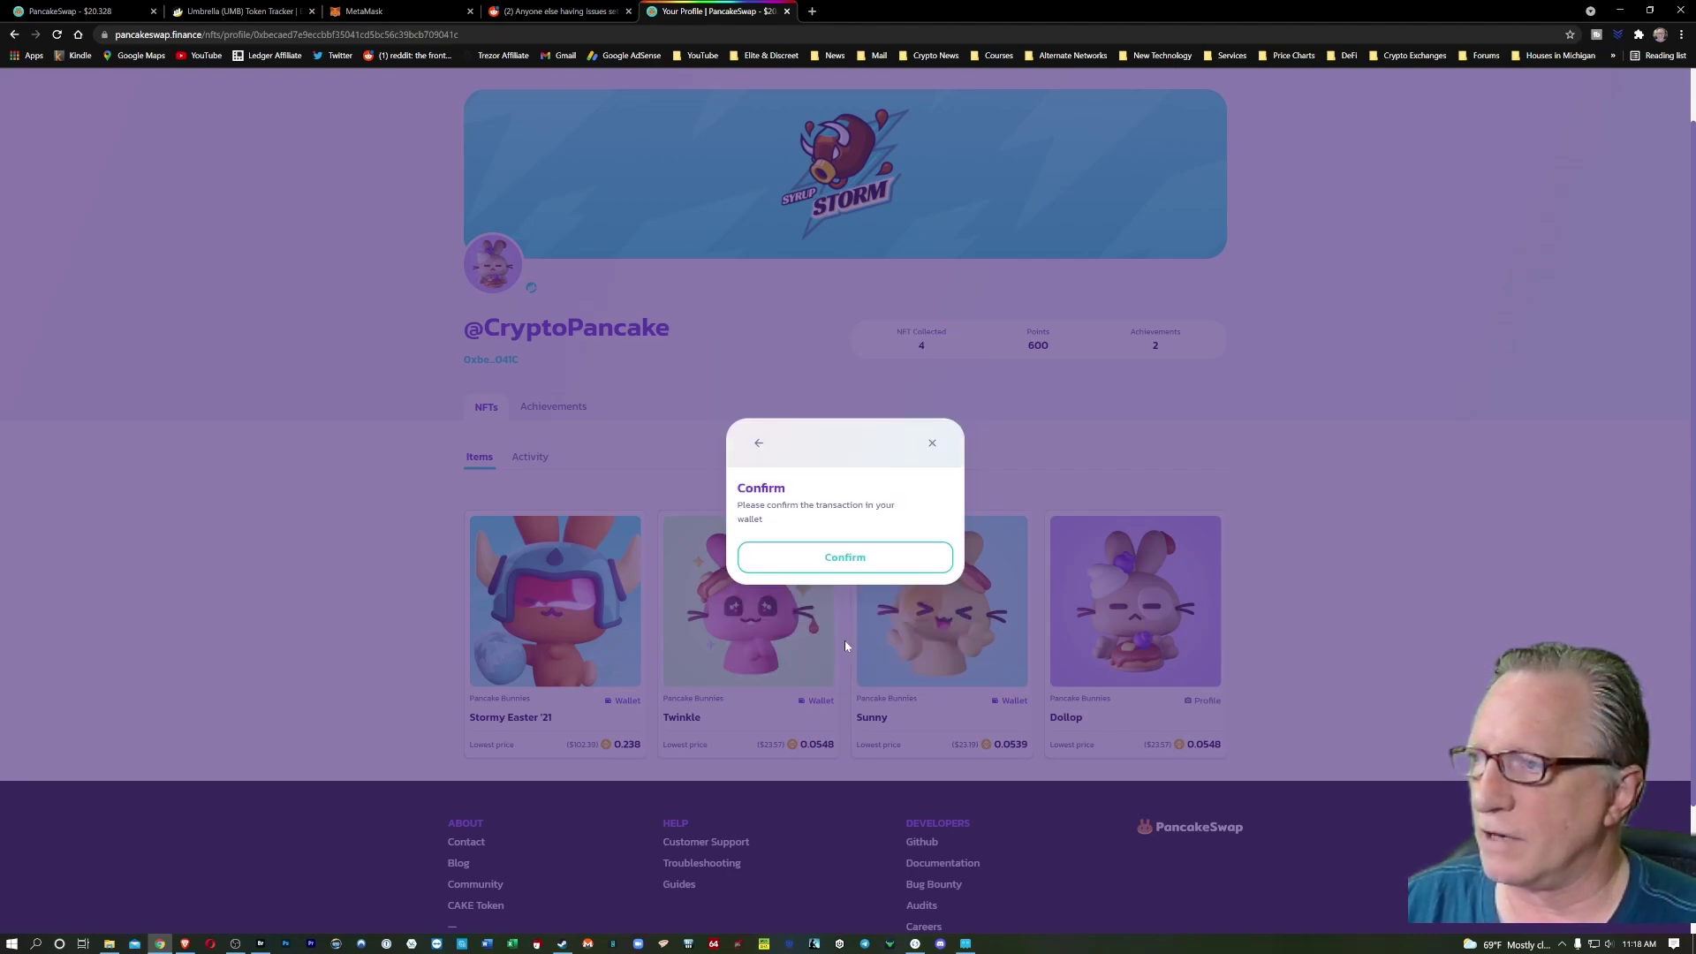
left_click(856, 566)
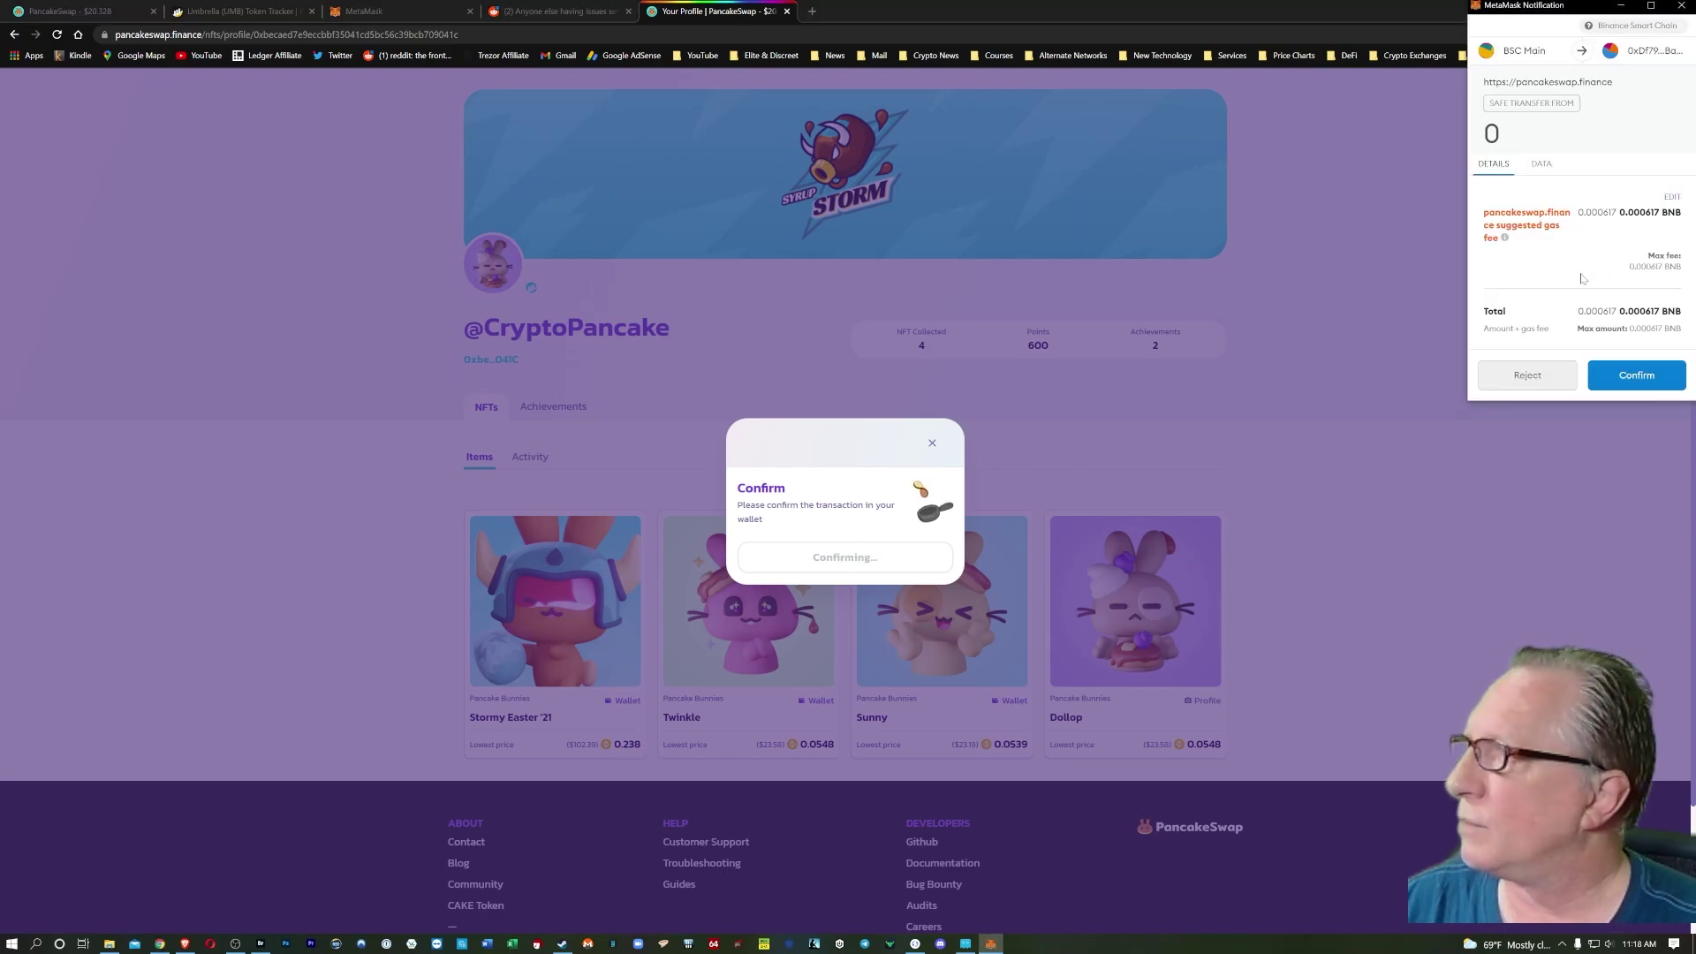
left_click(1648, 375)
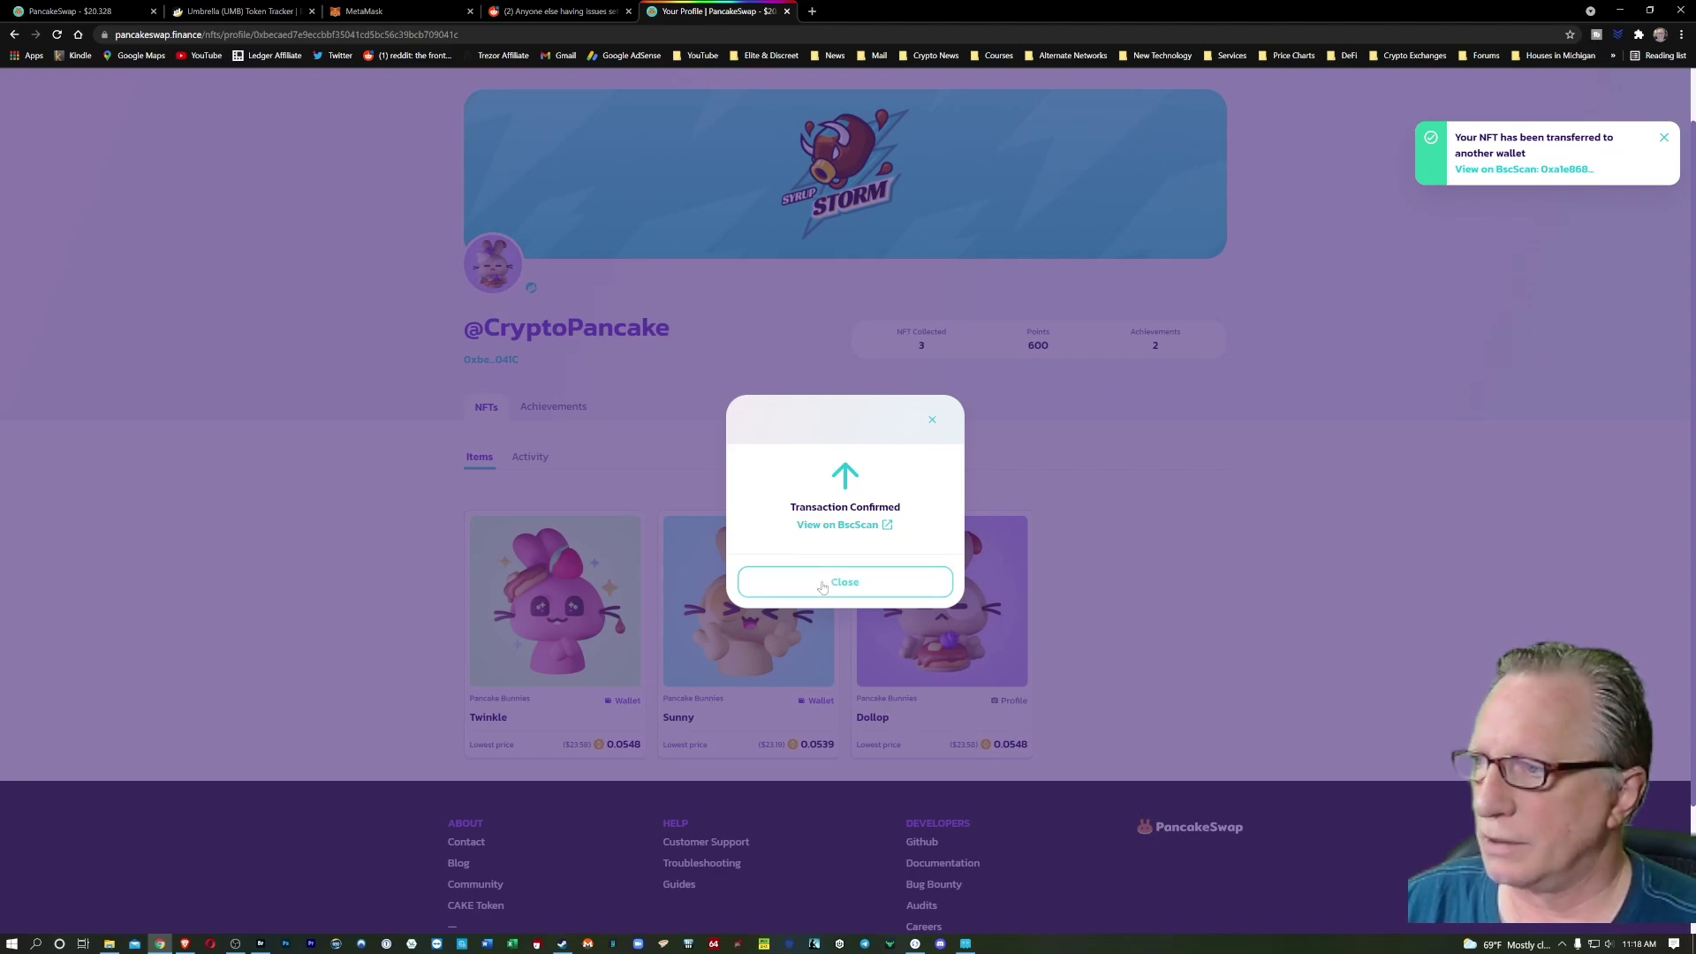
left_click(822, 587)
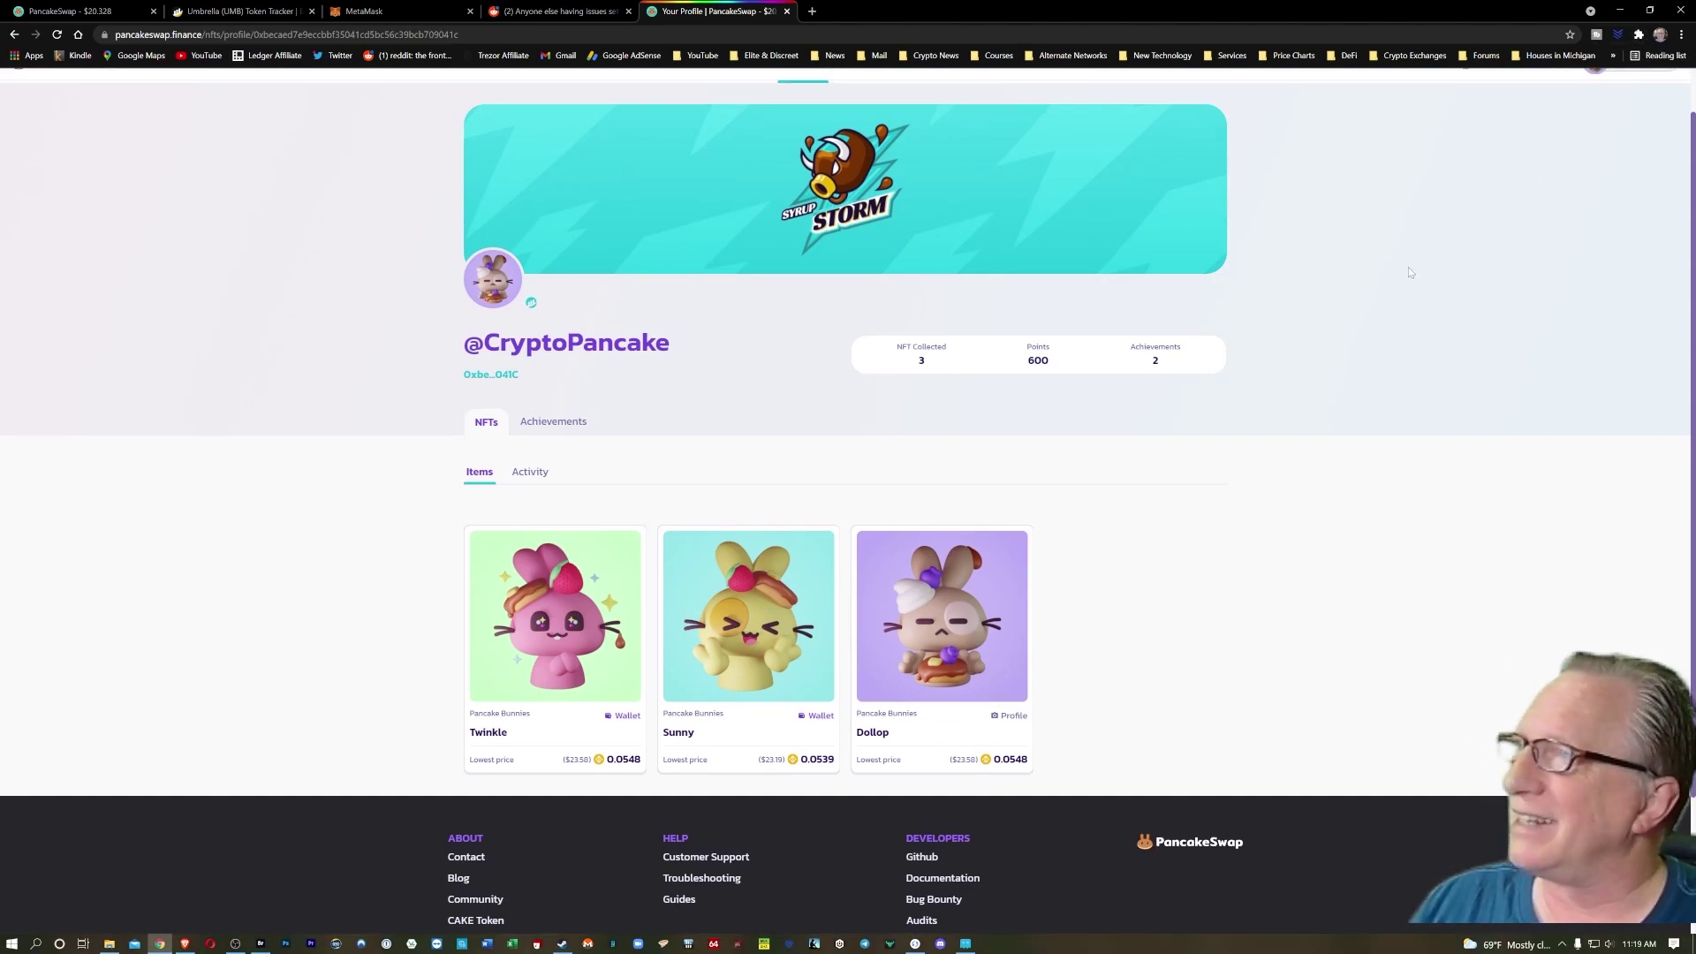
Switch MetaMask's connected account on pancakeswap.finance back to New BSC, then open Pancake Bunnies.
scroll(1408, 267, "up", 1)
left_click(1639, 34)
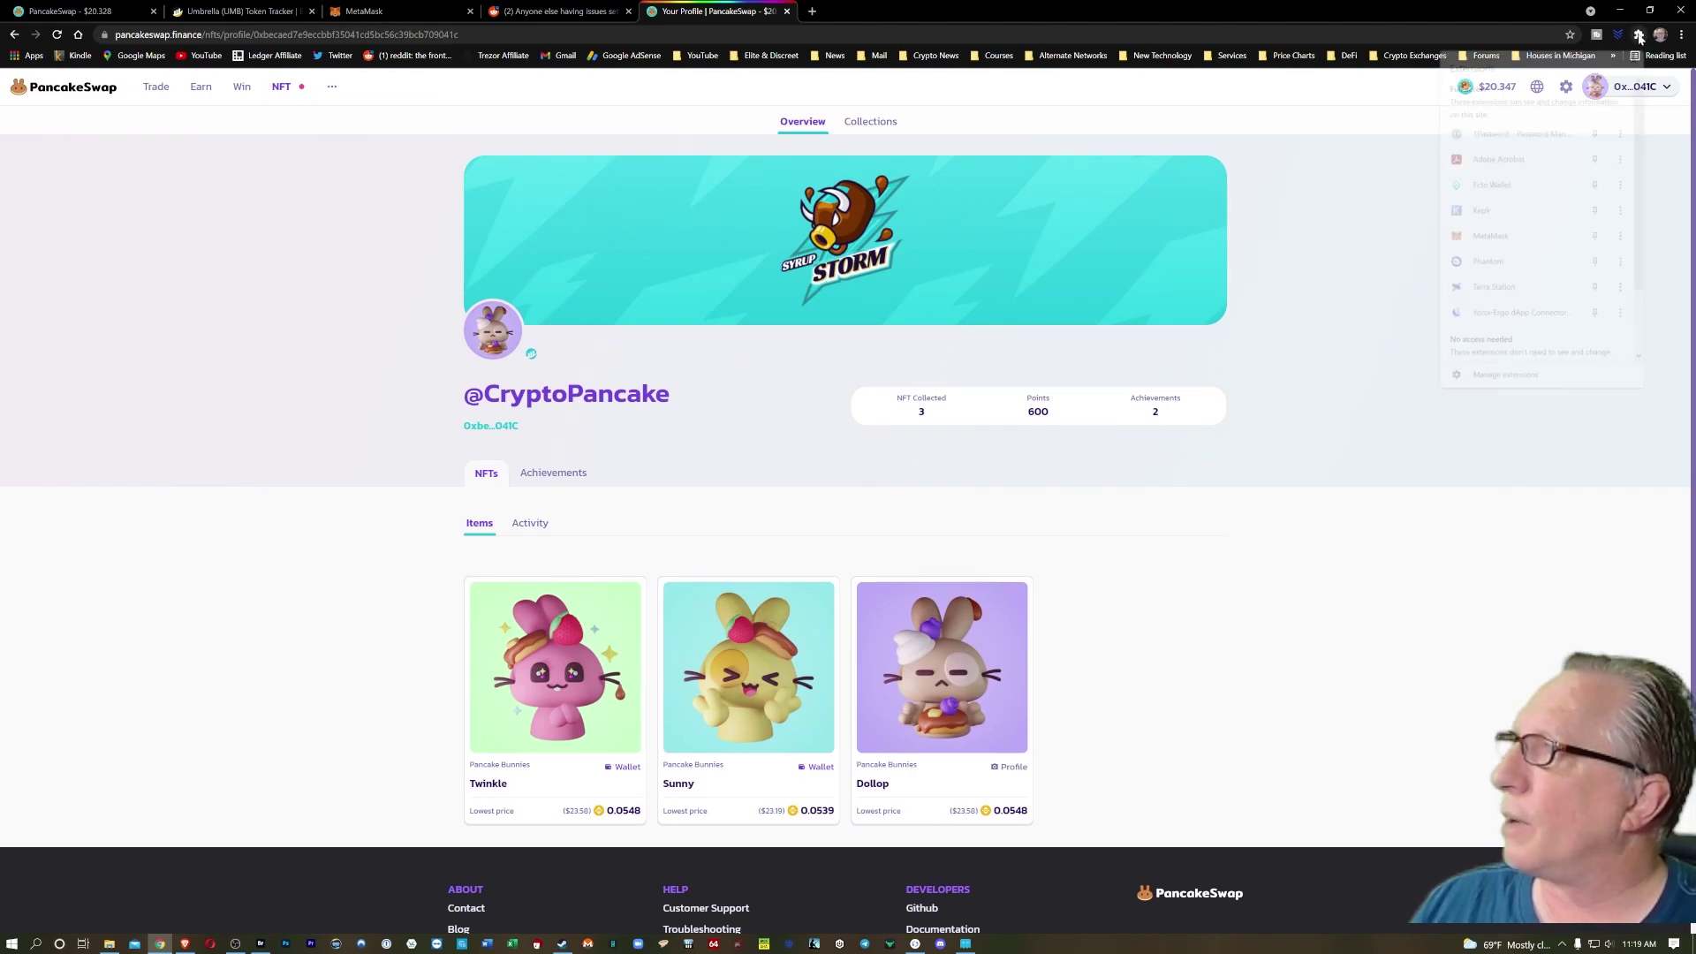
left_click(1482, 238)
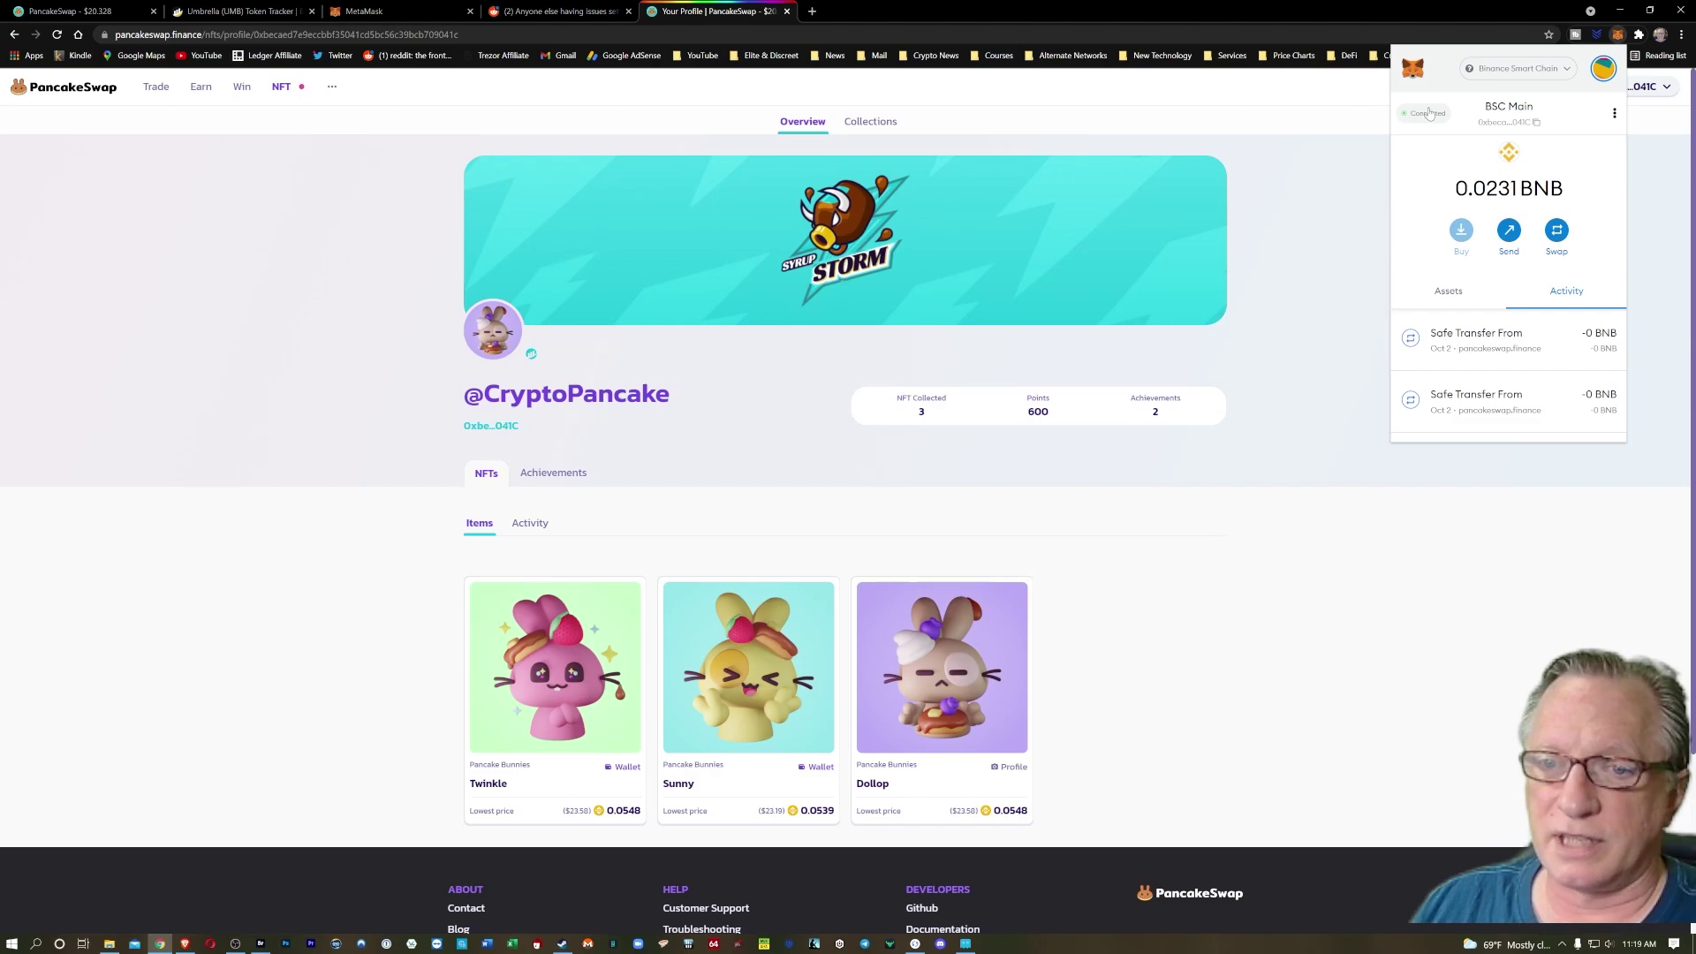
left_click(1431, 112)
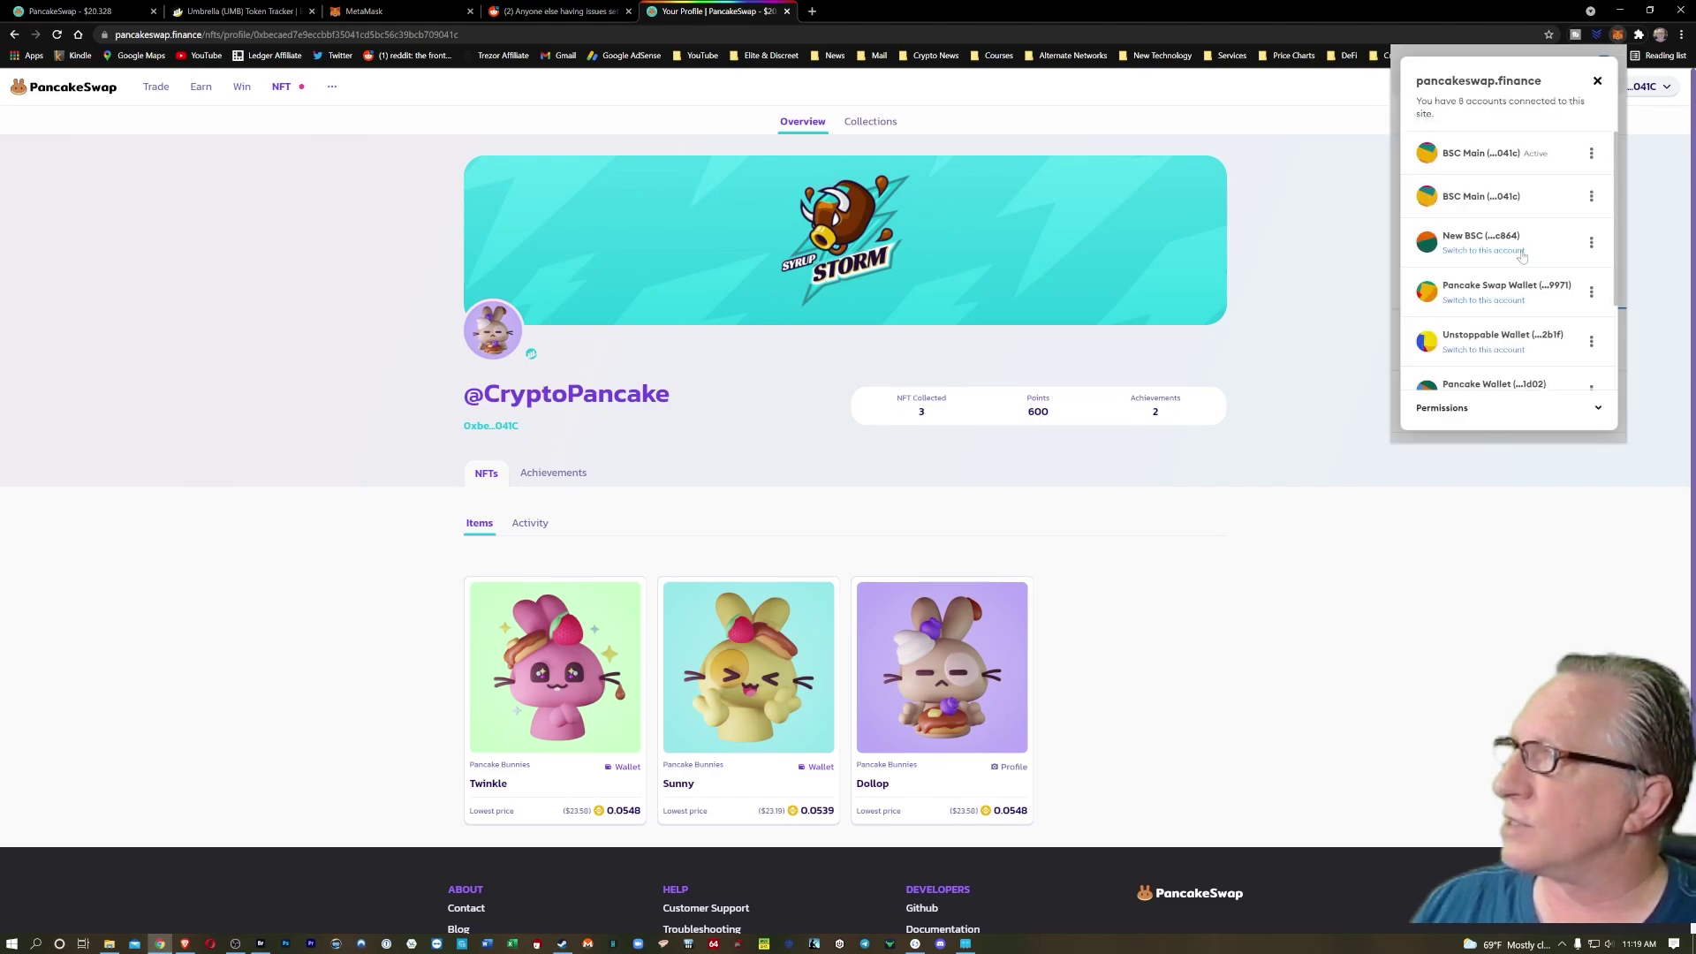
left_click(1469, 252)
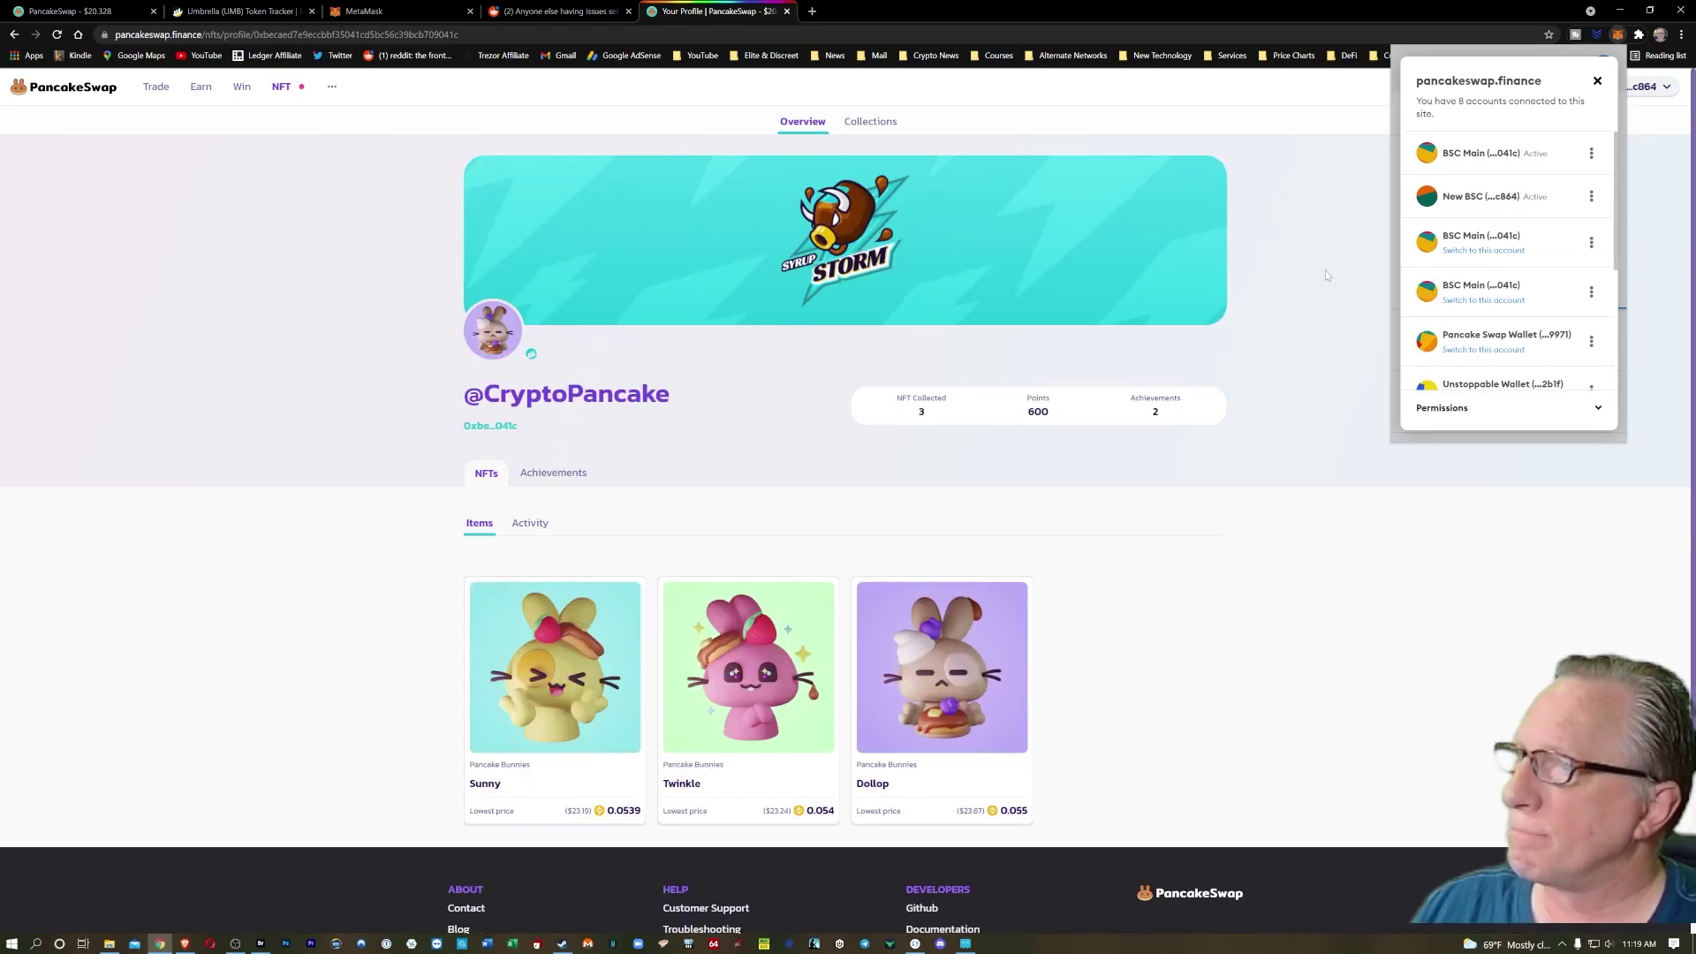
left_click(1328, 263)
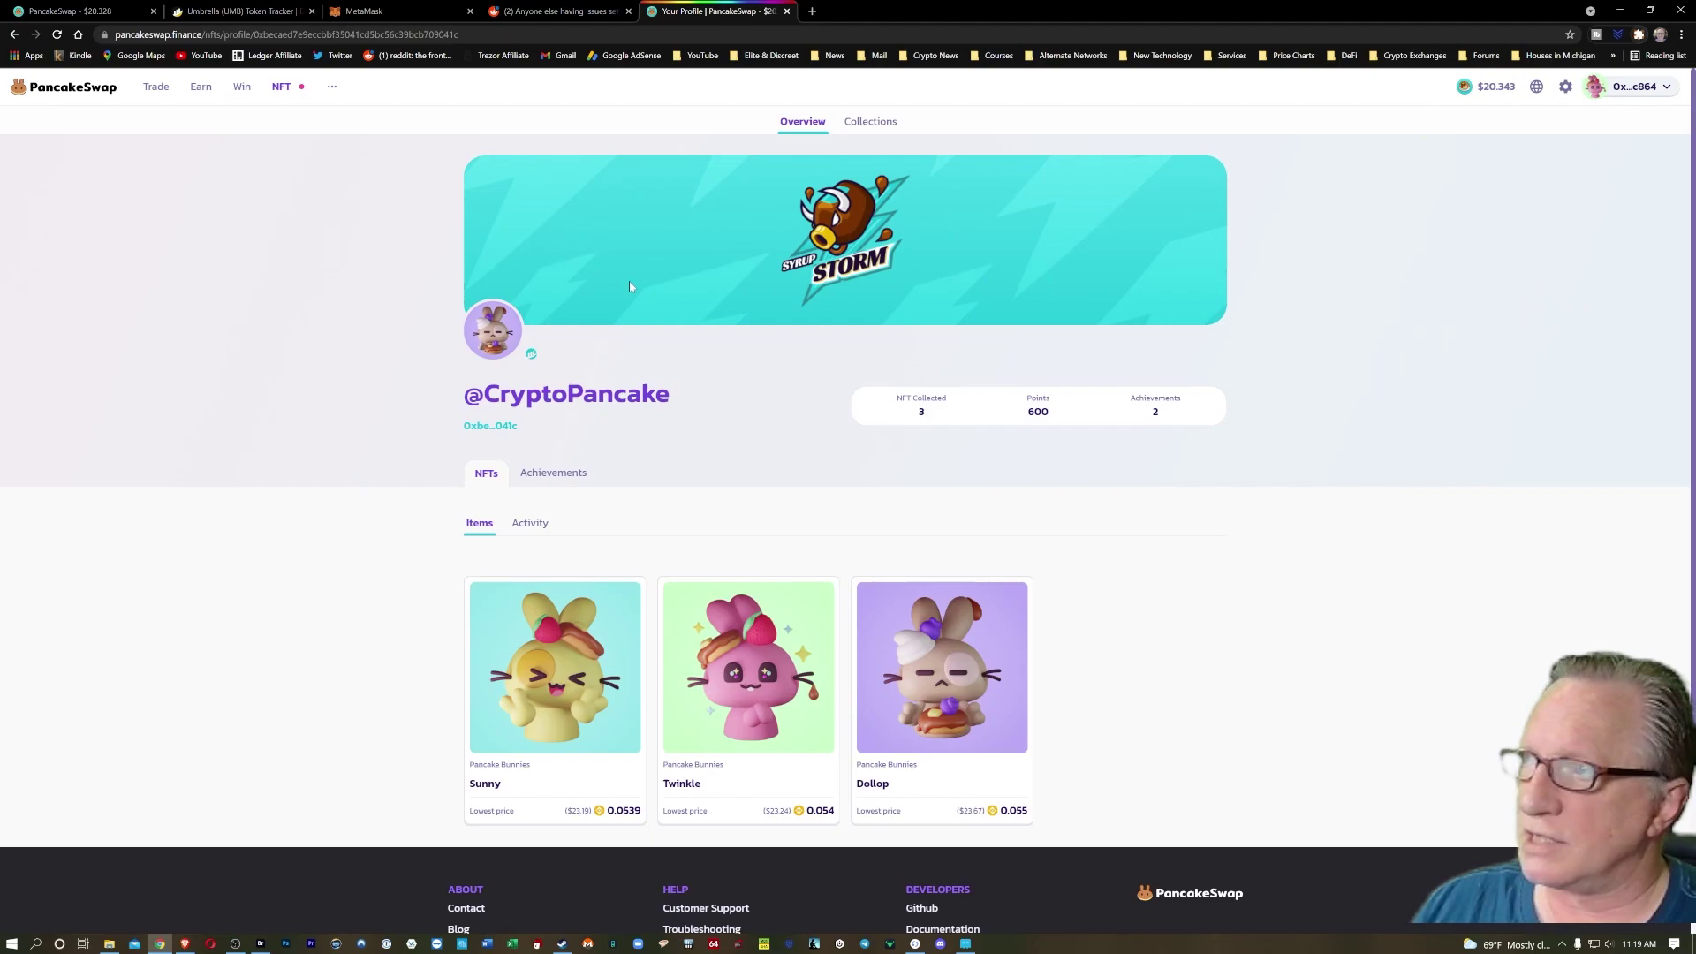
left_click(869, 124)
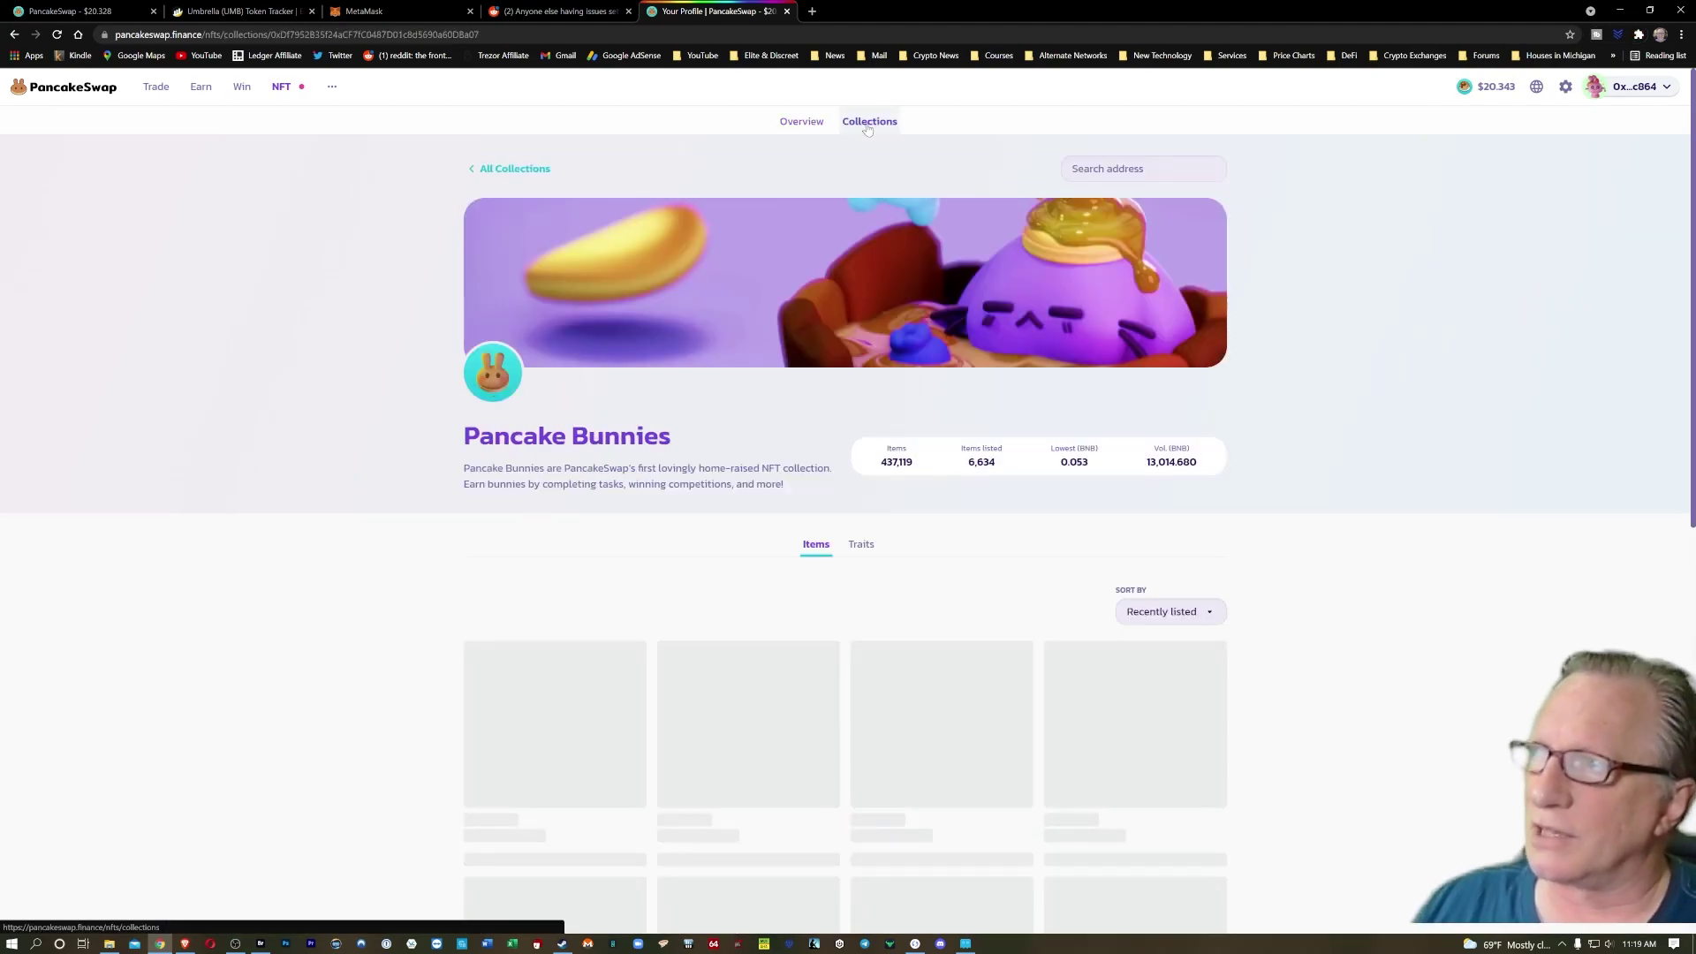
Return to the NFT Market overview and open the New BSC profile showing Churro, Bullish, Stormy Easter '21 and Twinkle.
left_click(806, 129)
key("alt+Left")
left_click(806, 124)
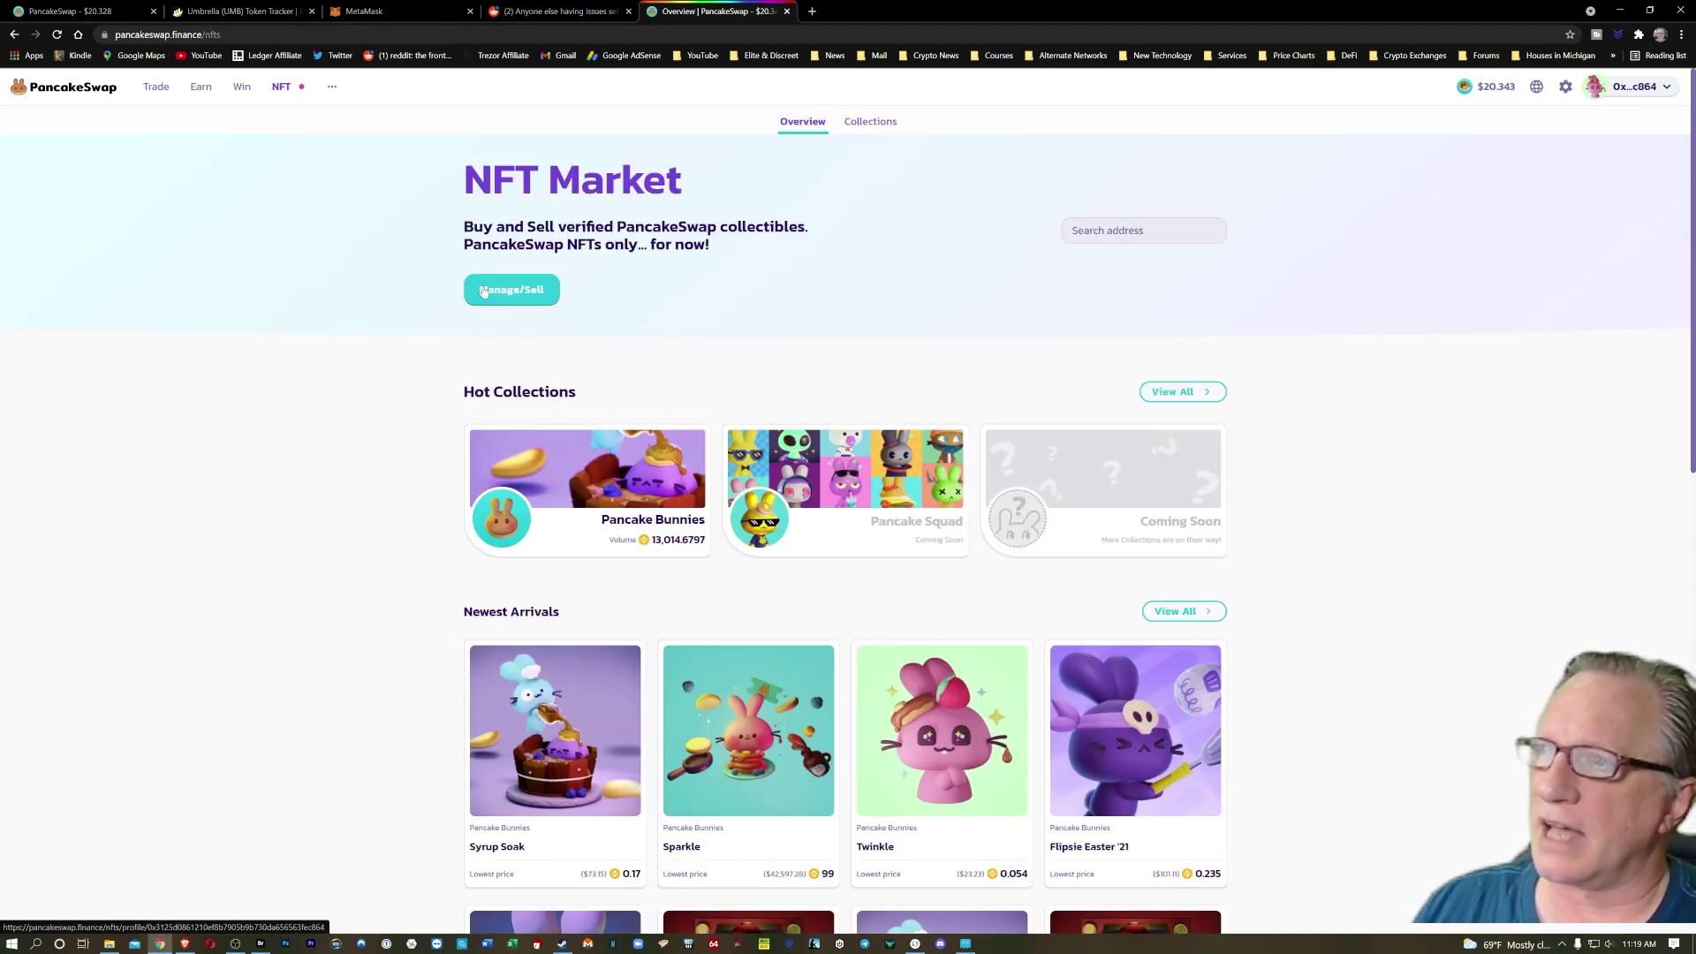
left_click(508, 296)
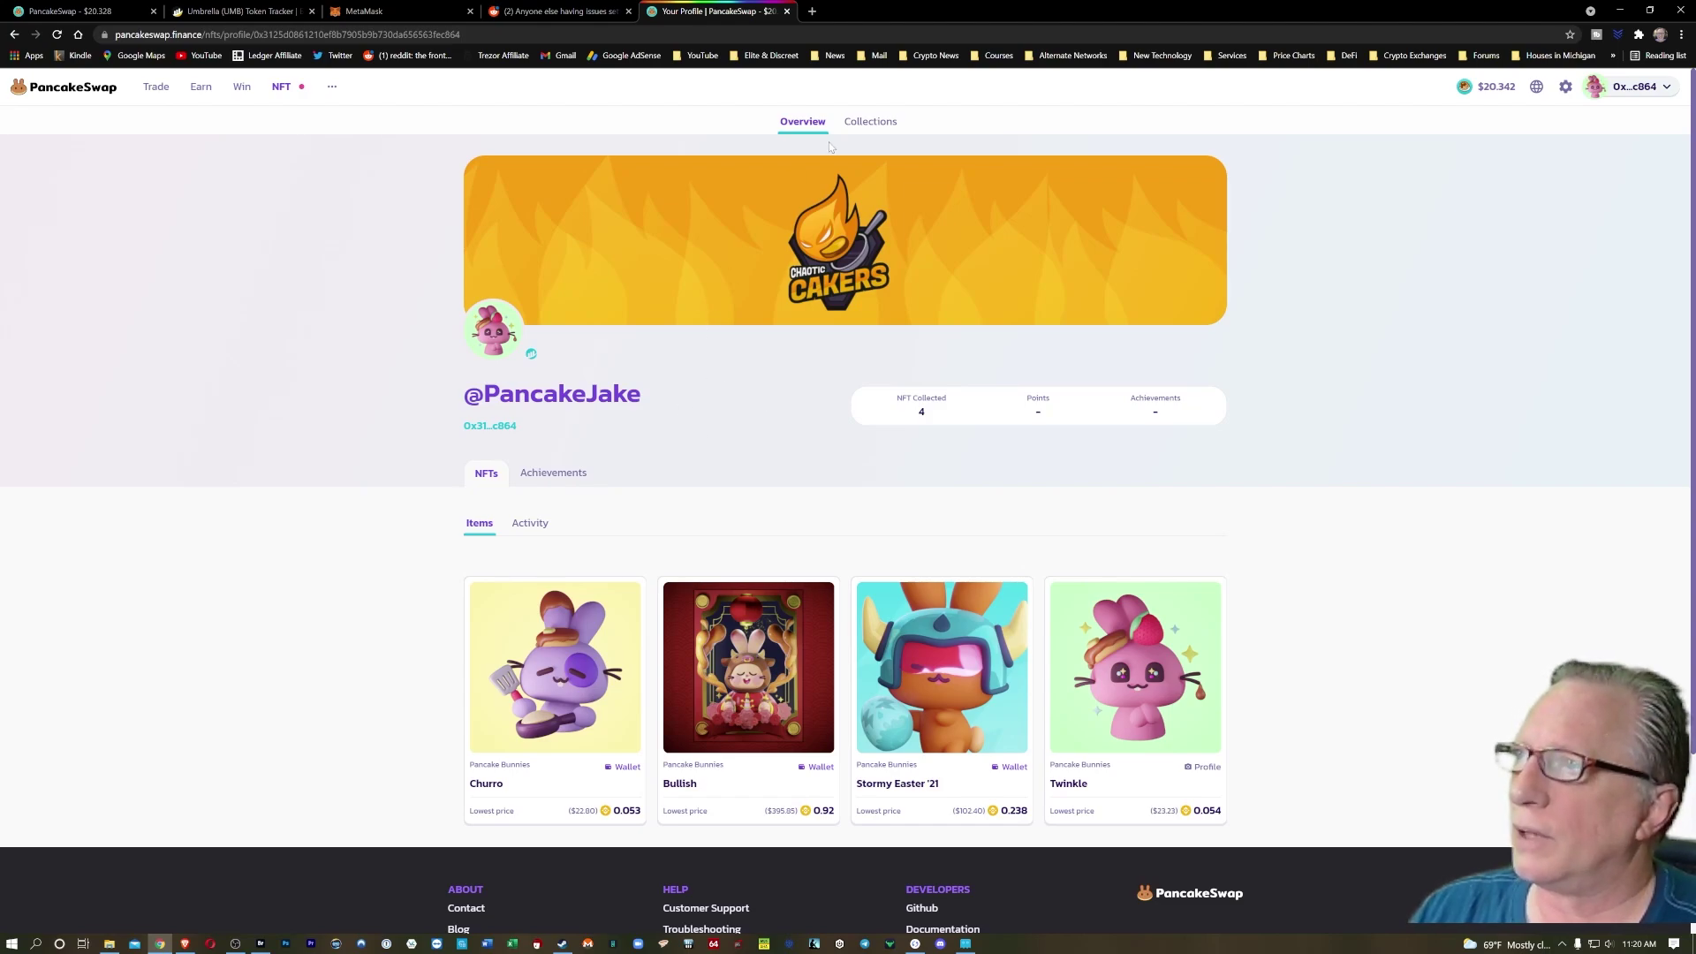
Browse the Pancake Bunnies collection and open the Claire bunny listing at 0.67 BNB.
left_click(870, 122)
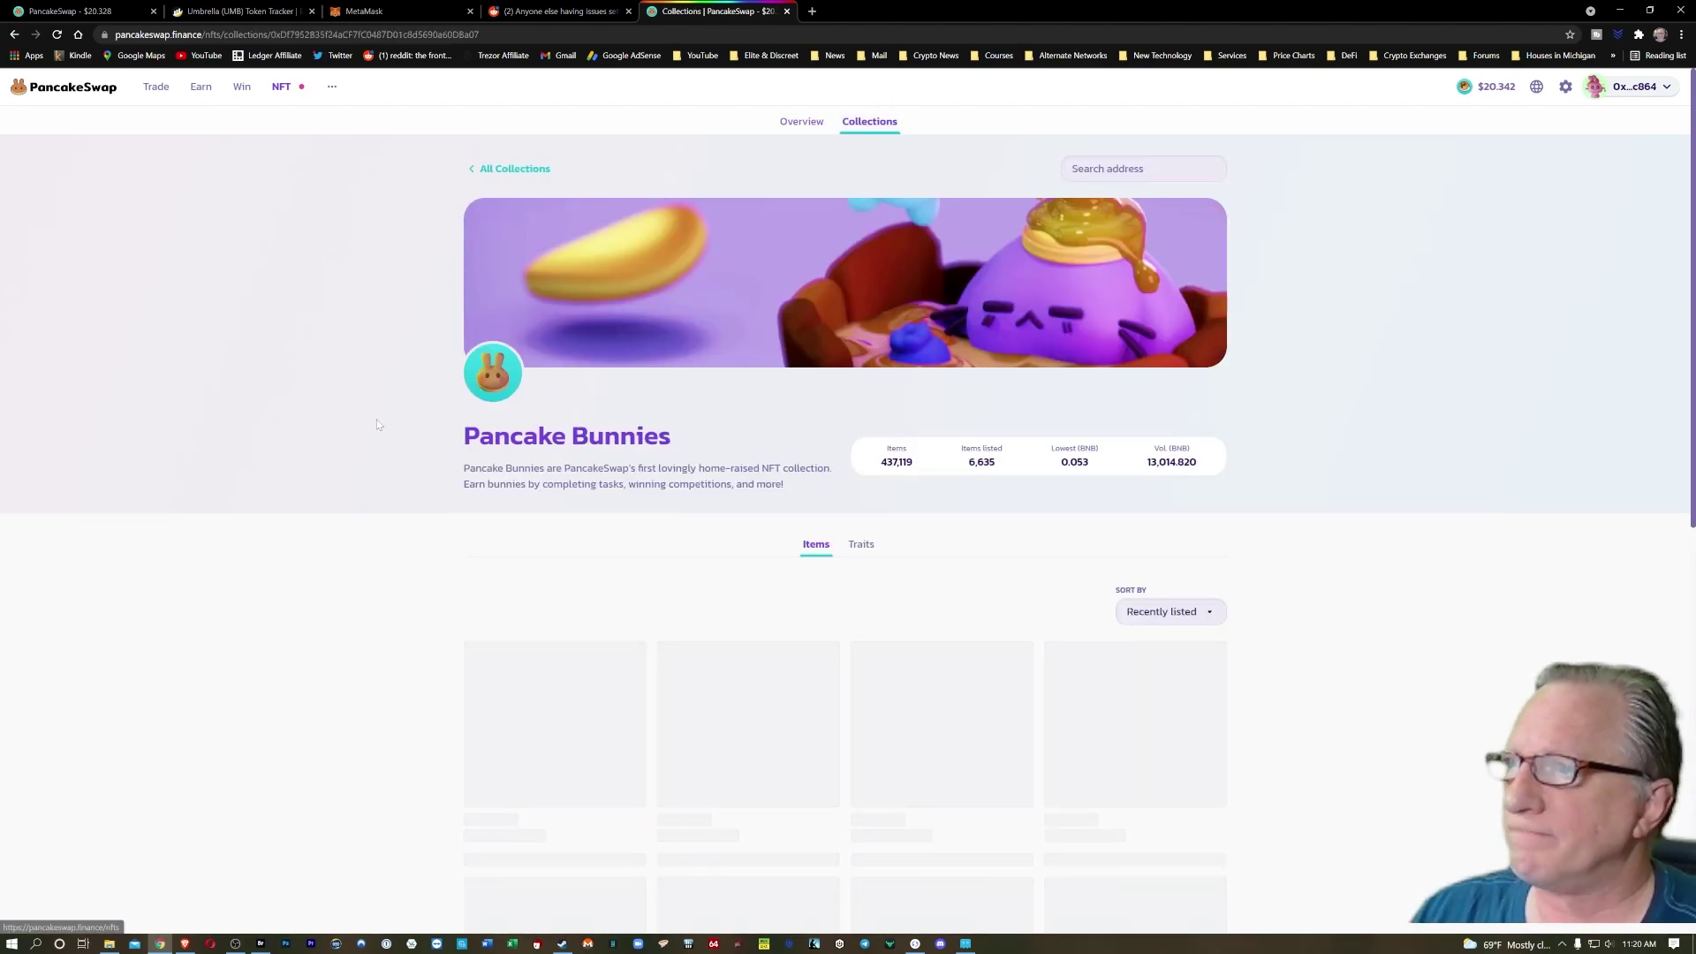
scroll(378, 420, "down", 3)
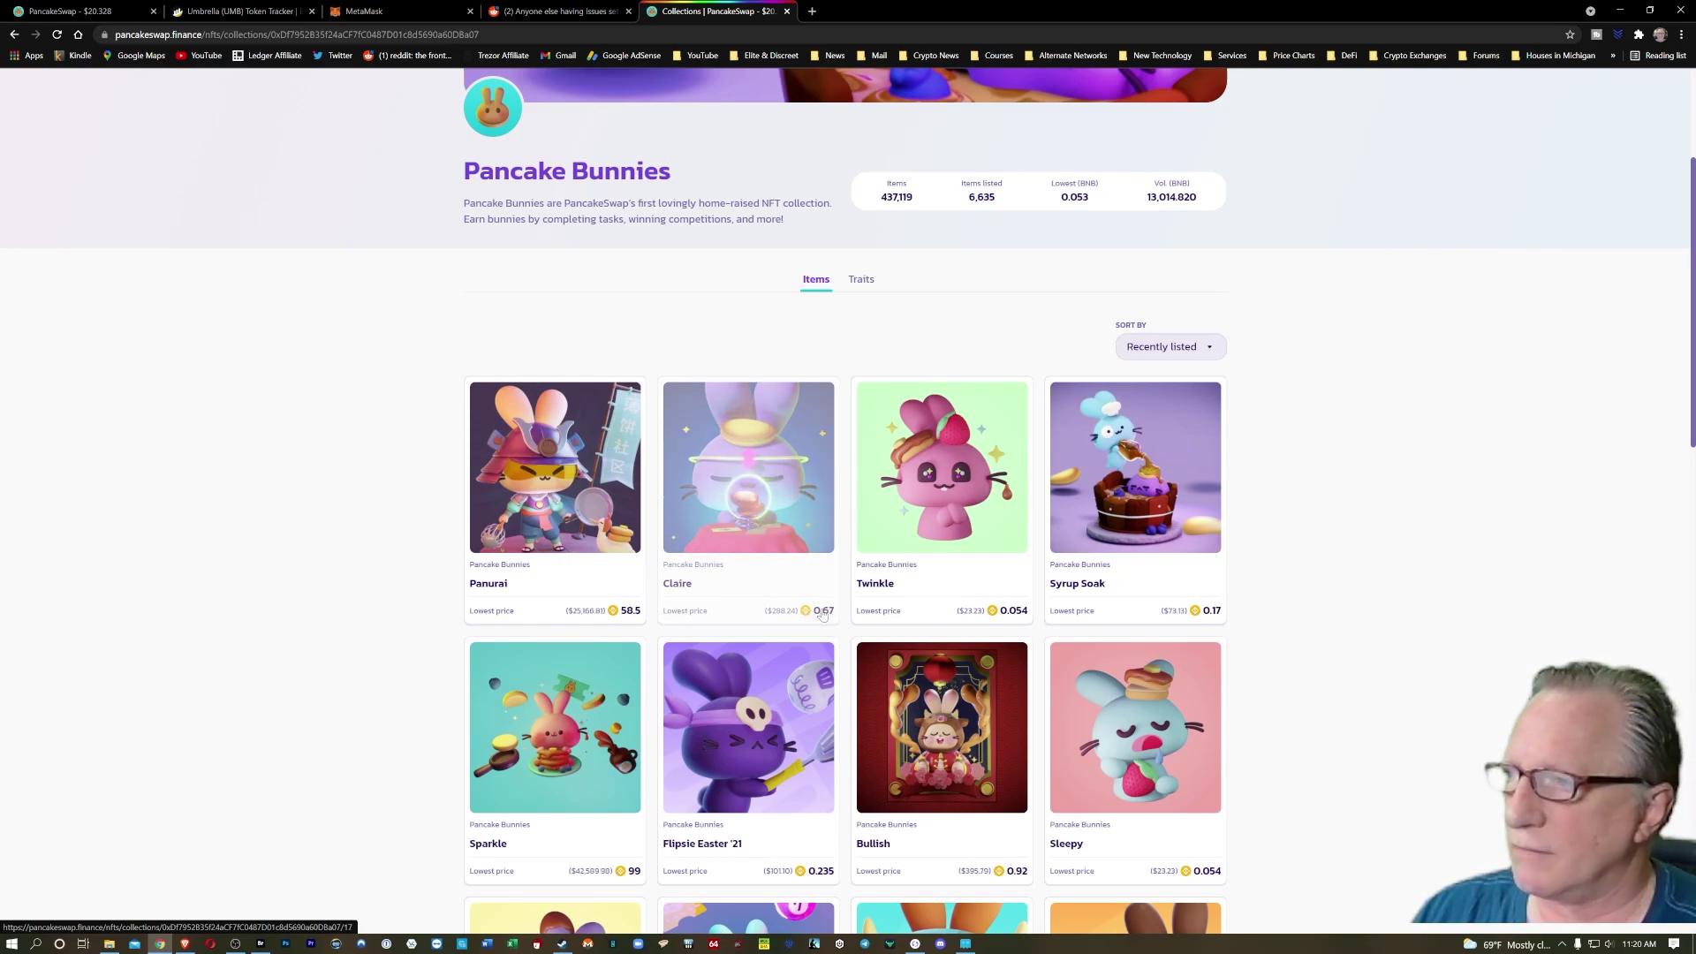
left_click(732, 494)
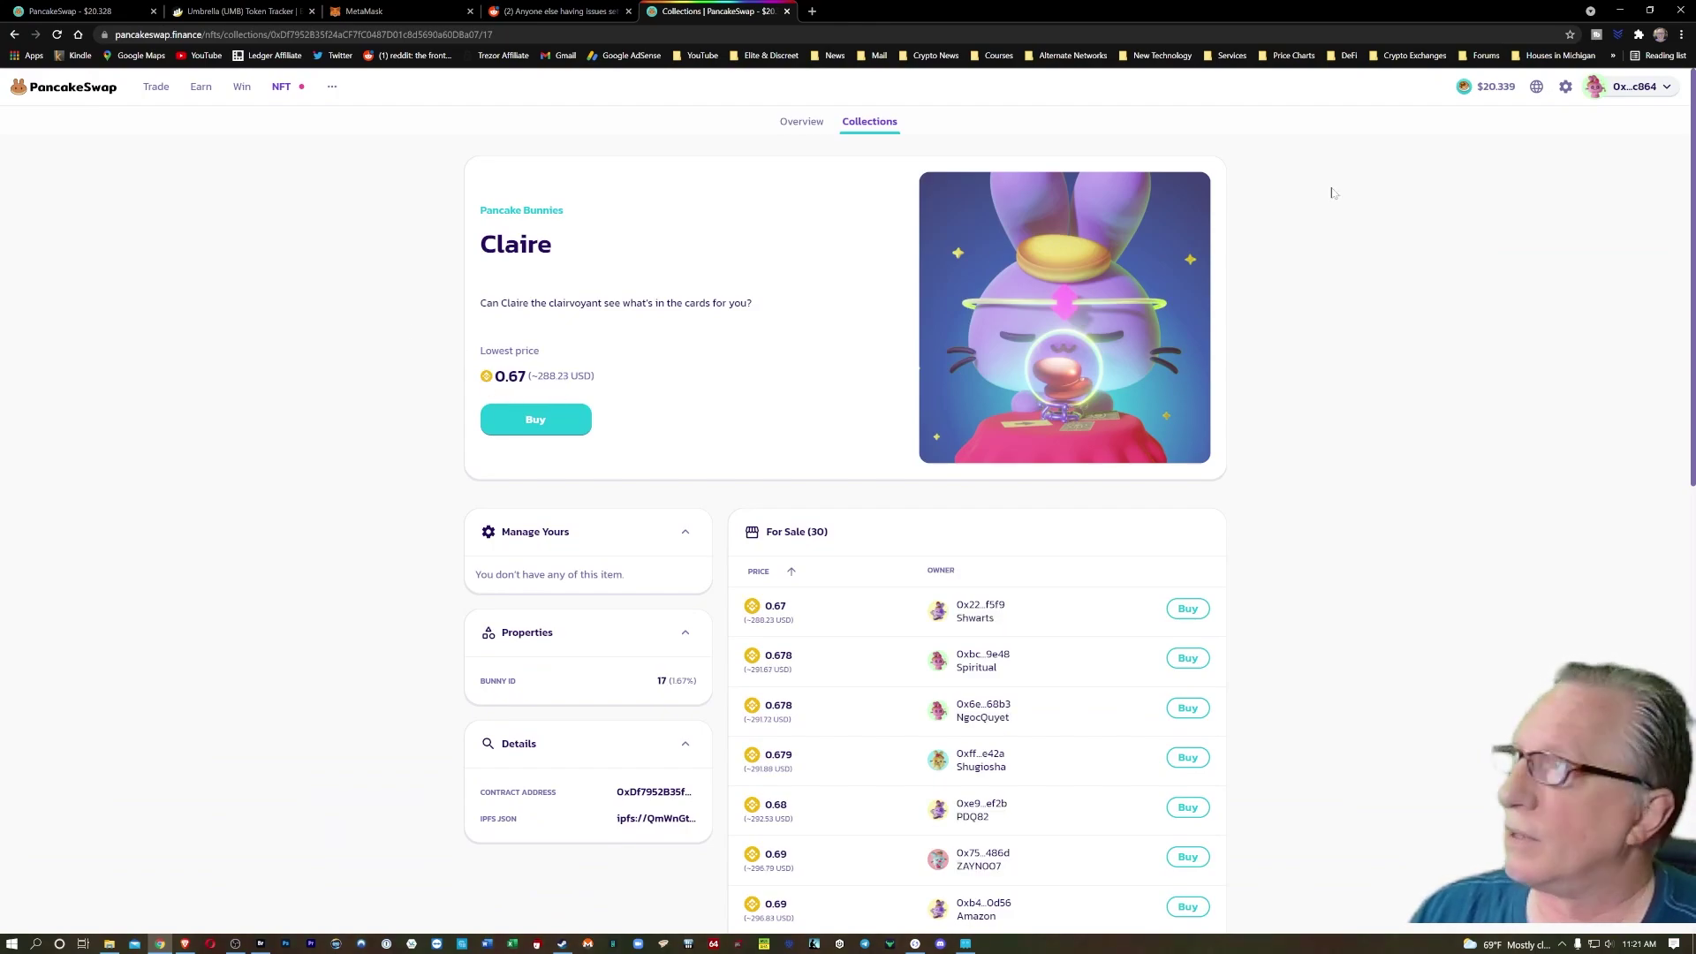
Check the BNB balance in MetaMask, then close the wallet overview.
left_click(1639, 34)
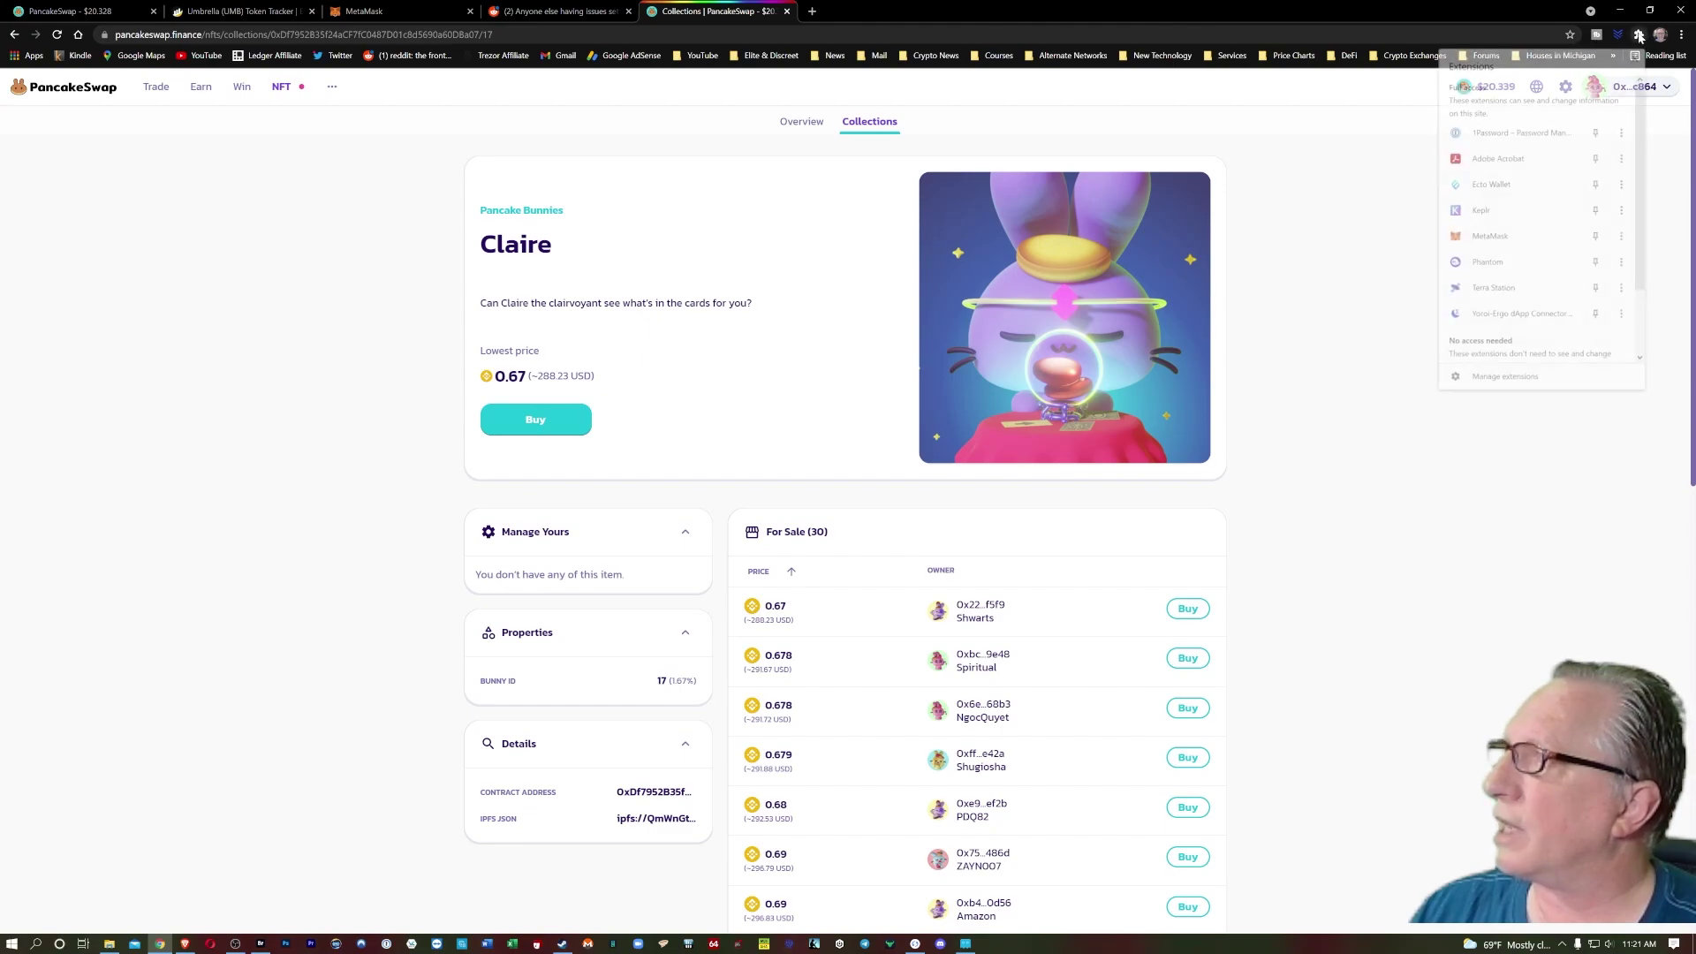
left_click(1519, 236)
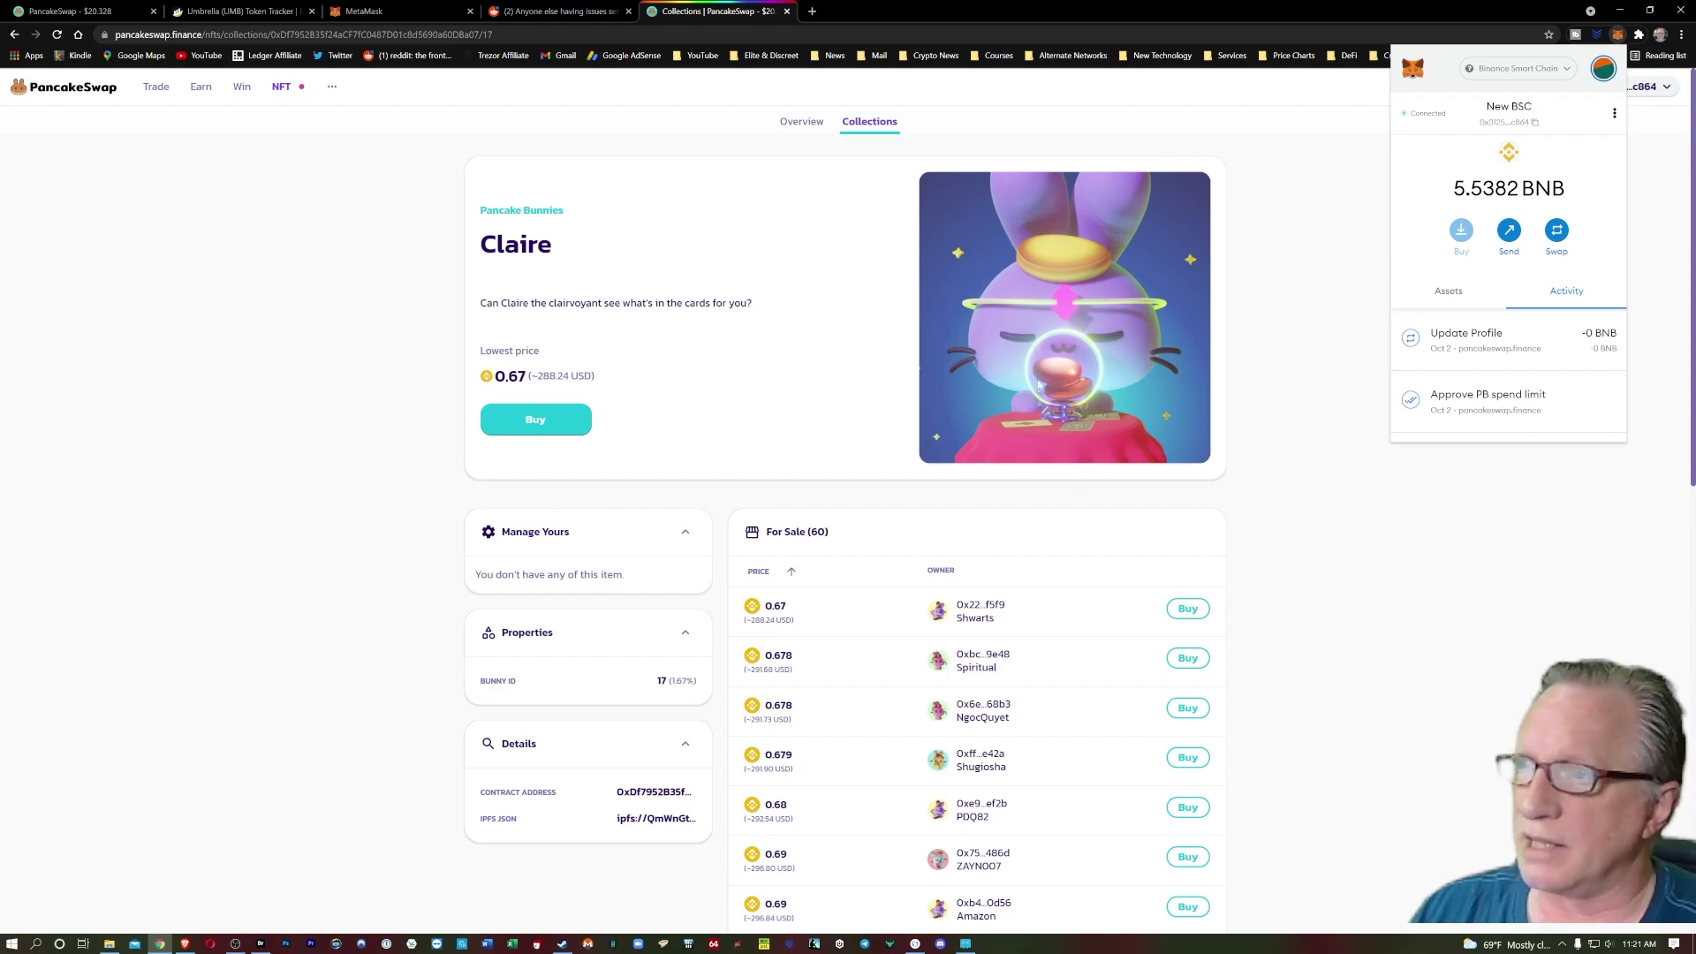
left_click(315, 451)
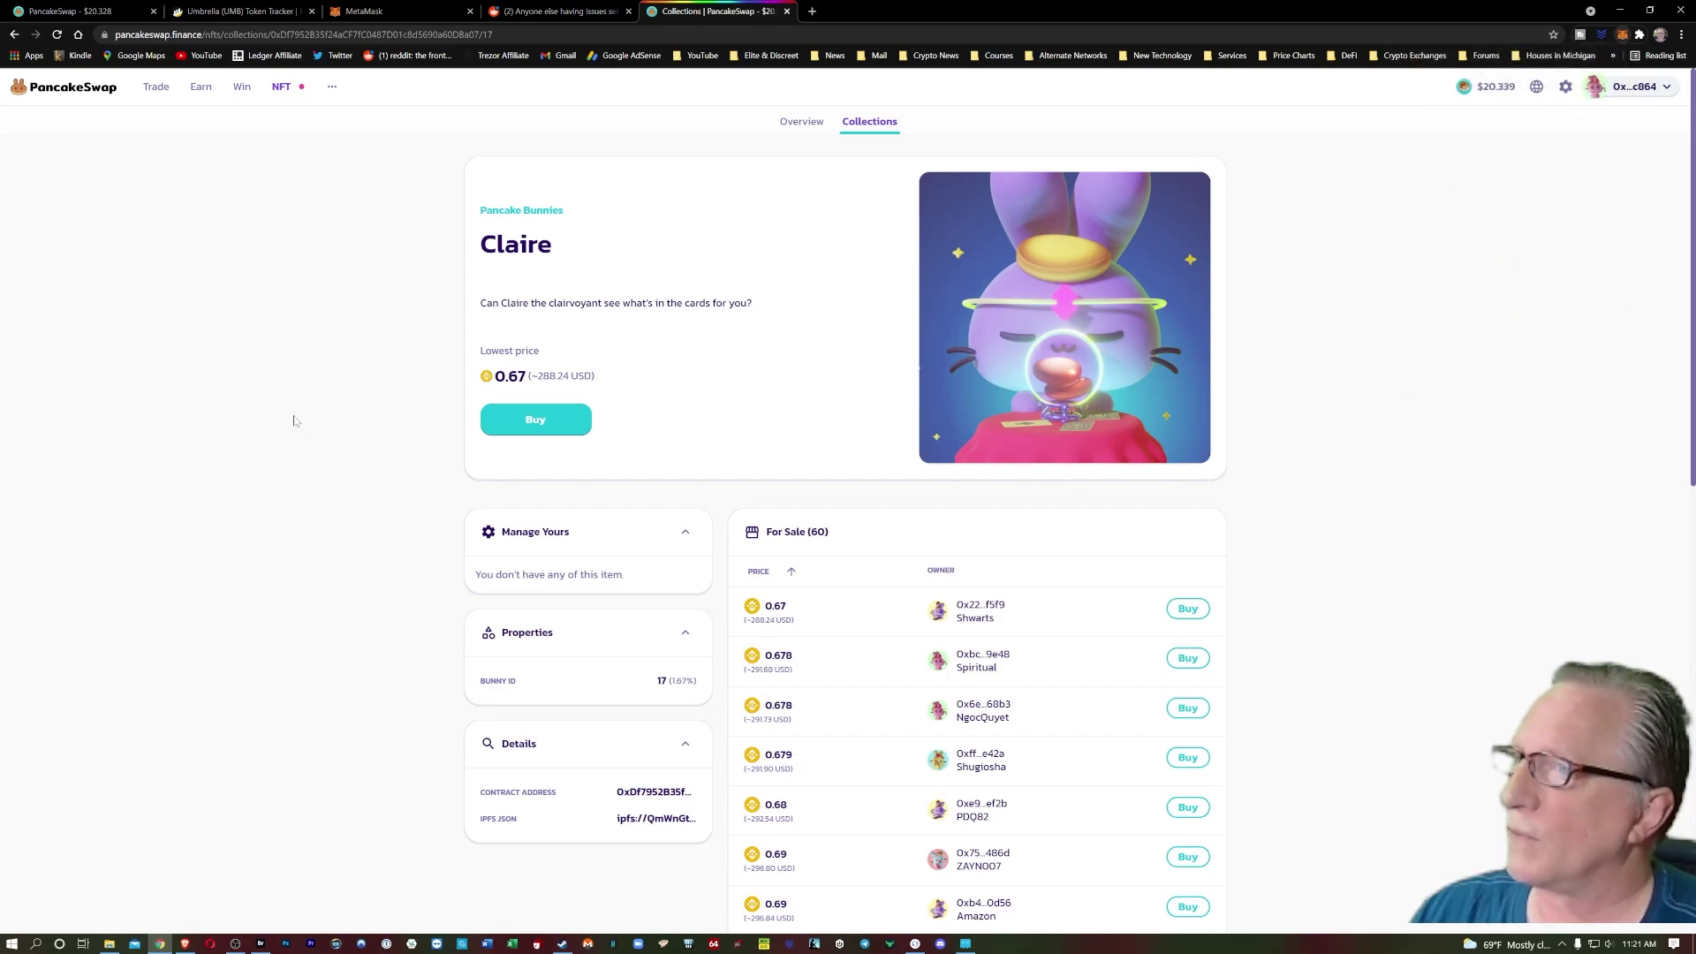
Buy Claire for 0.67 BNB, approving the transaction in MetaMask and closing the confirmation.
left_click(537, 421)
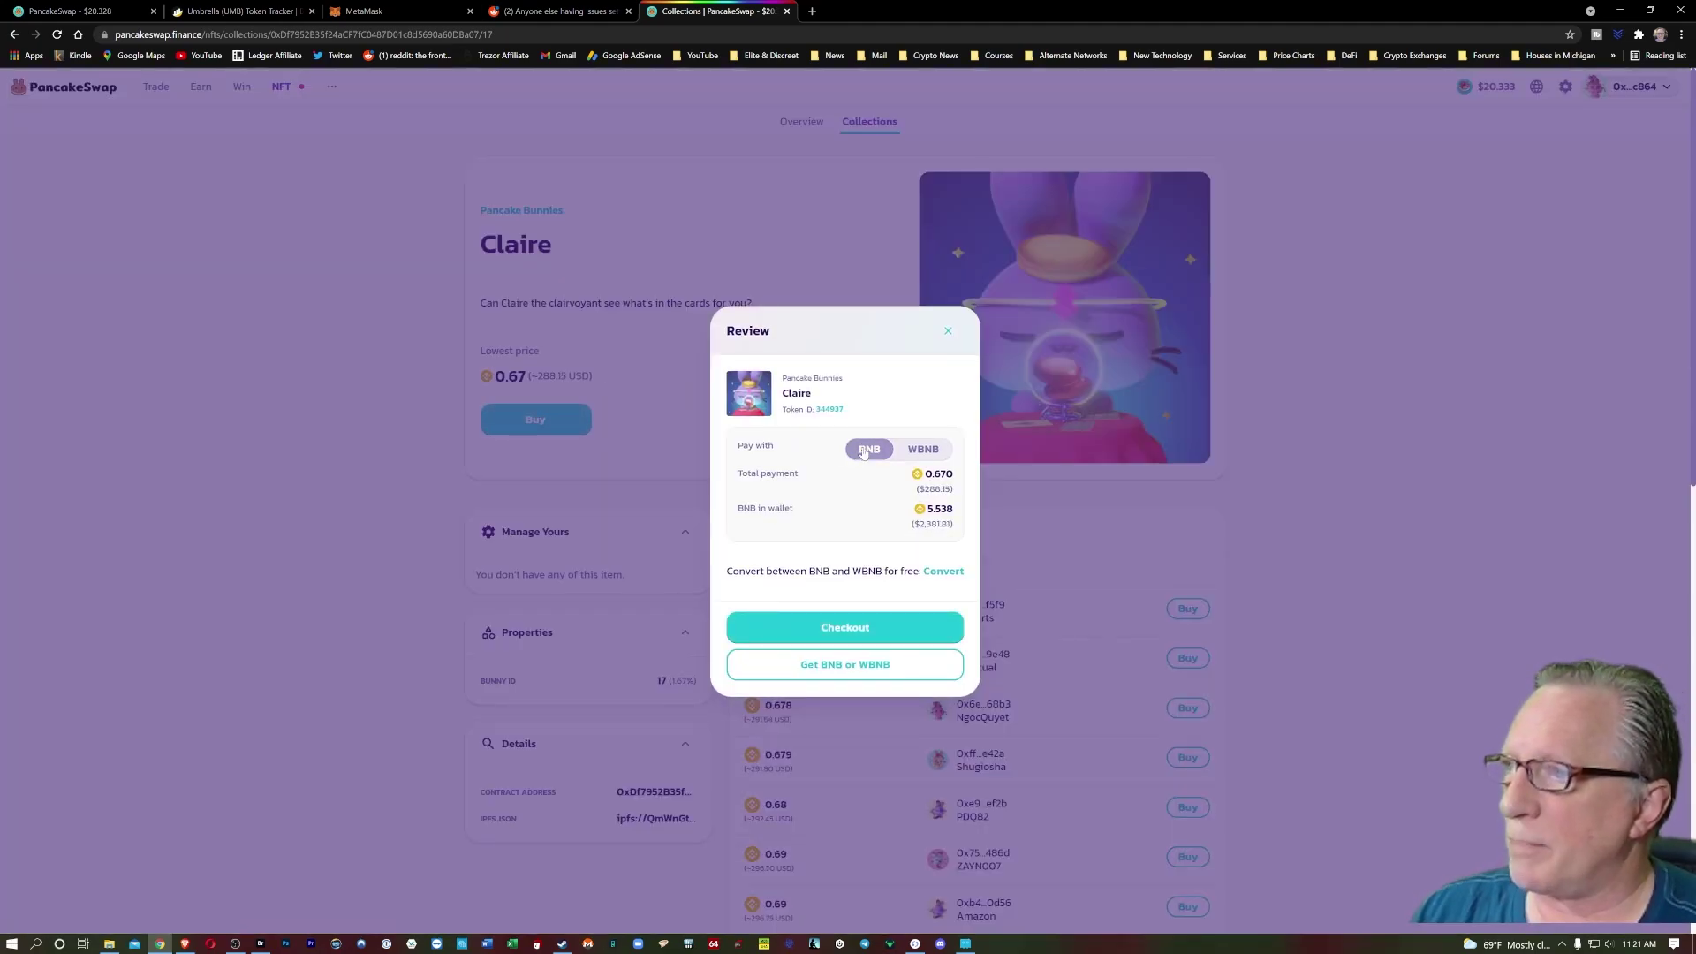
left_click(848, 628)
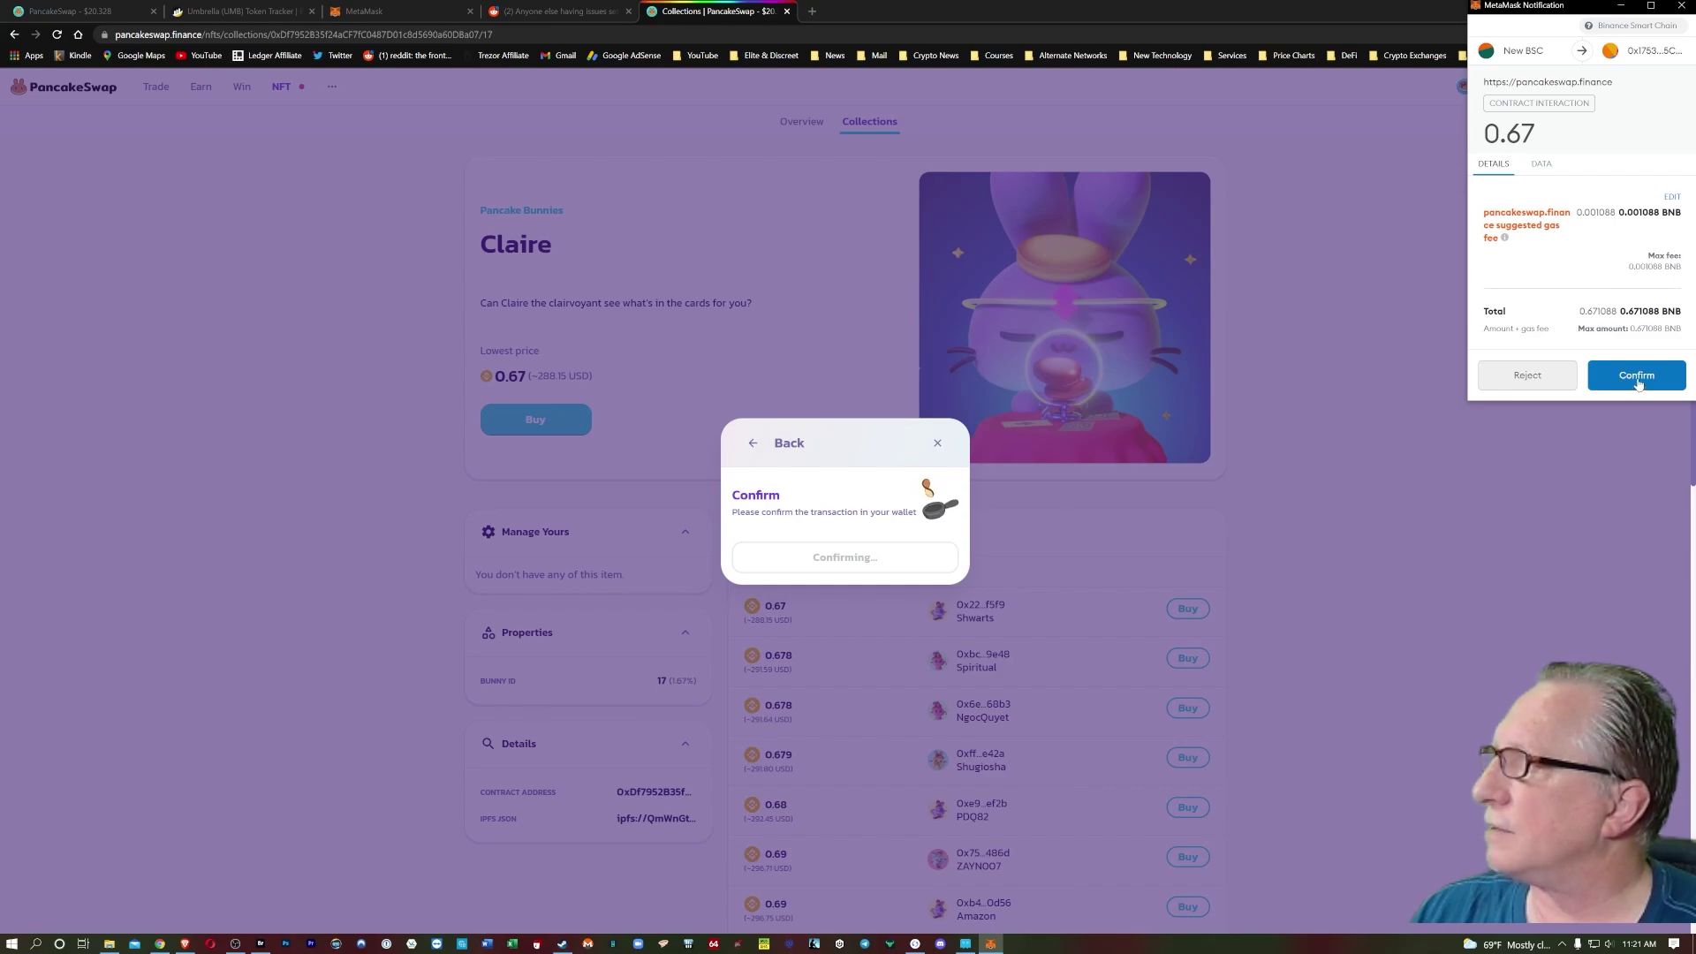
left_click(1637, 376)
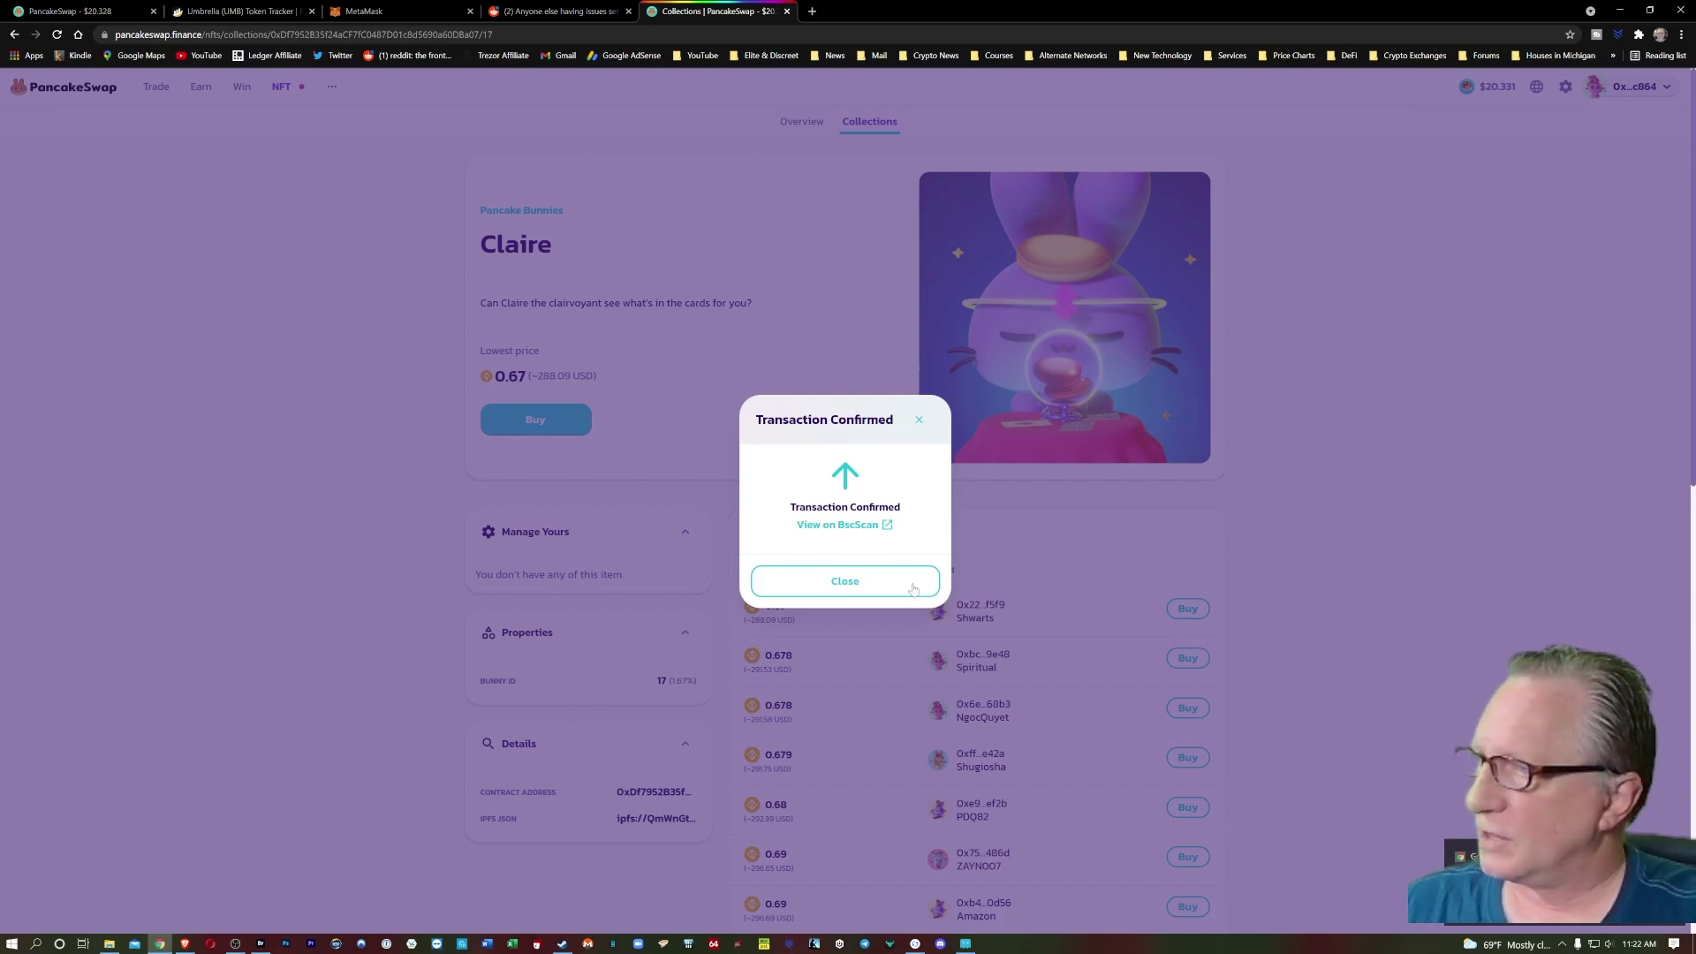
left_click(828, 588)
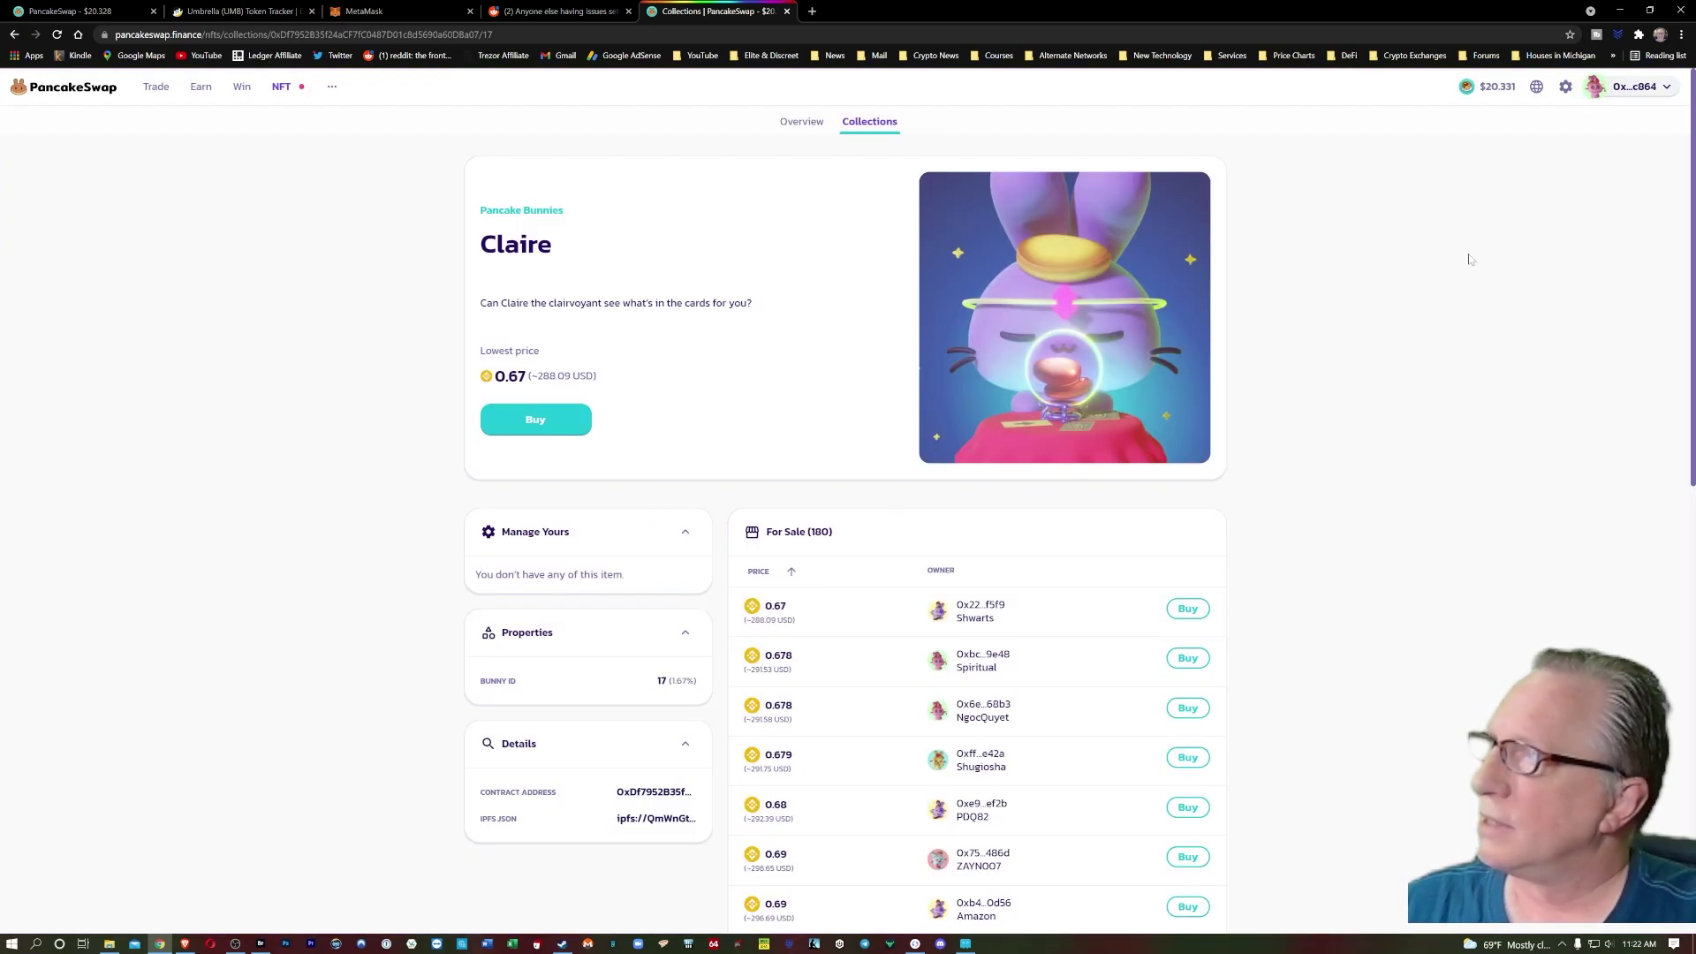
Check the updated wallet balance in MetaMask after the purchase.
left_click(1639, 36)
left_click(1502, 237)
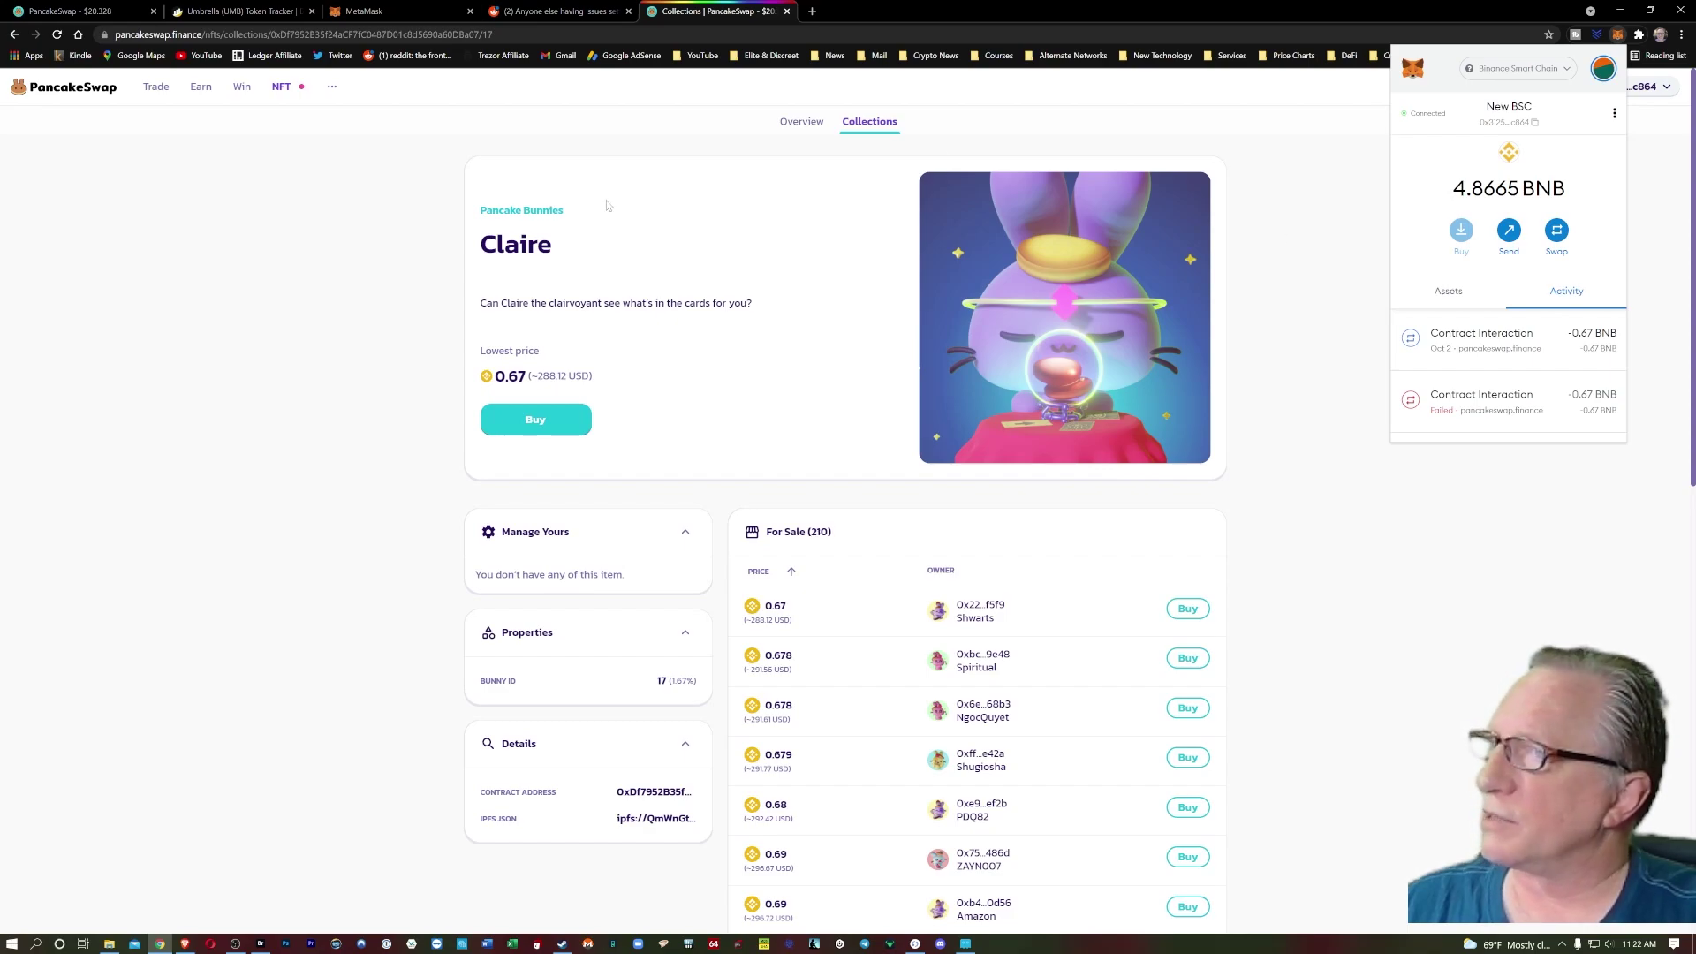
left_click(1361, 301)
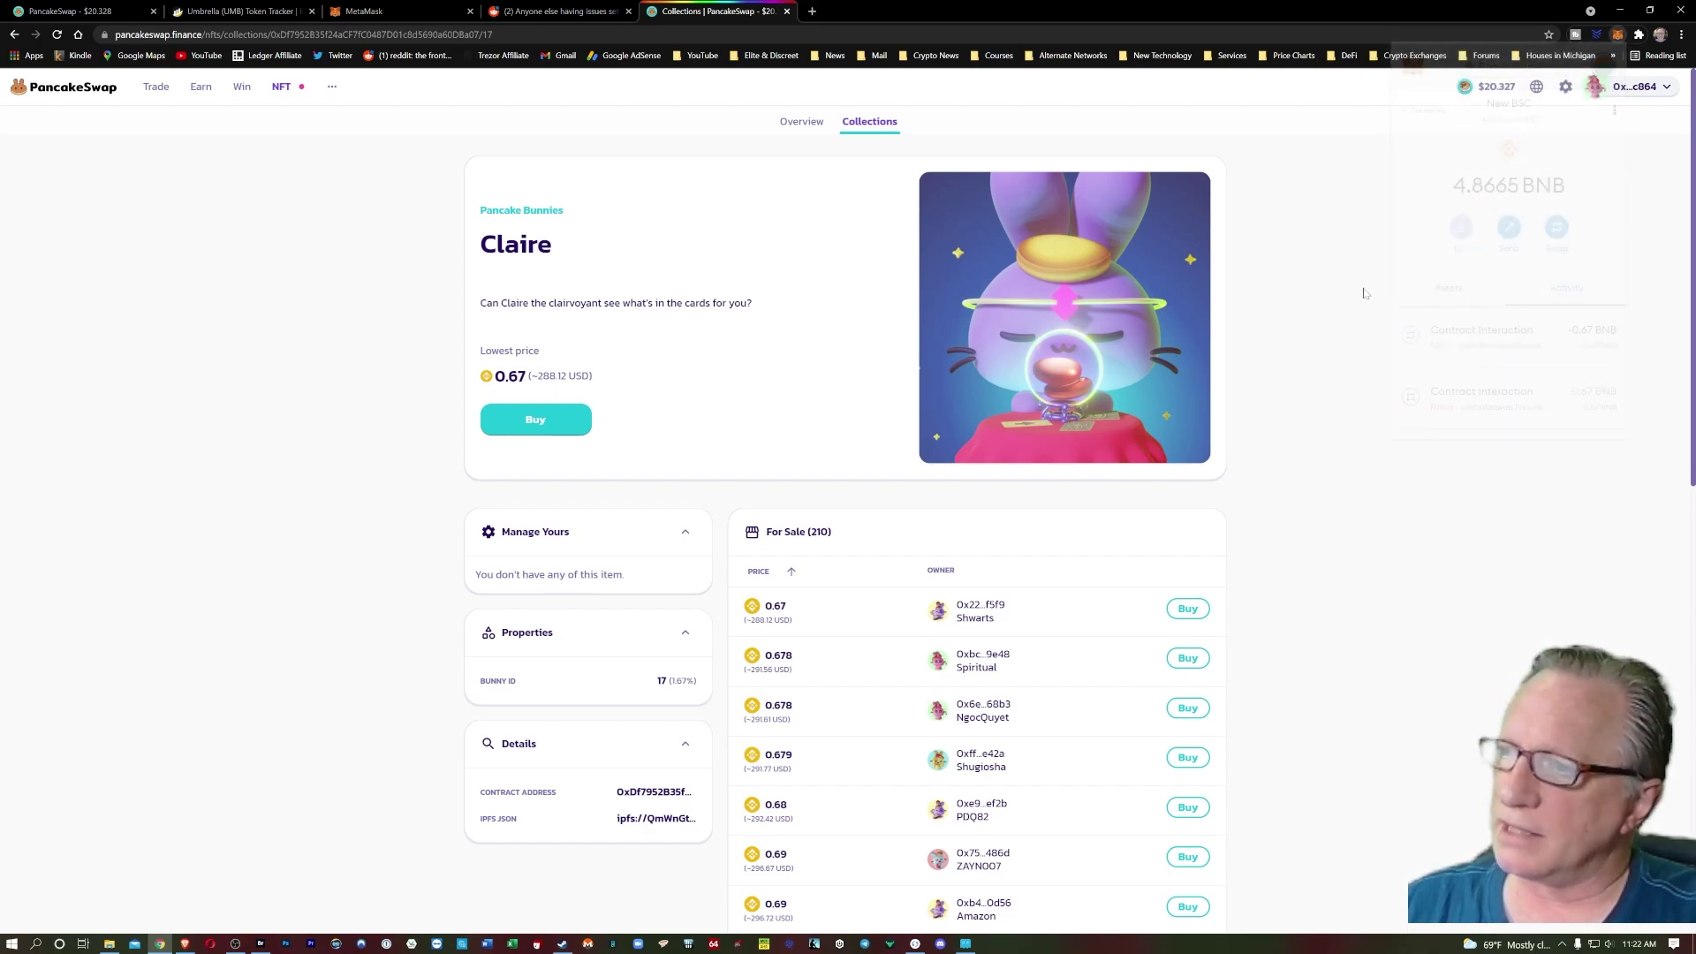
Open Your NFTs from the account menu and scroll the five bunnies, including the new Claire.
left_click(805, 123)
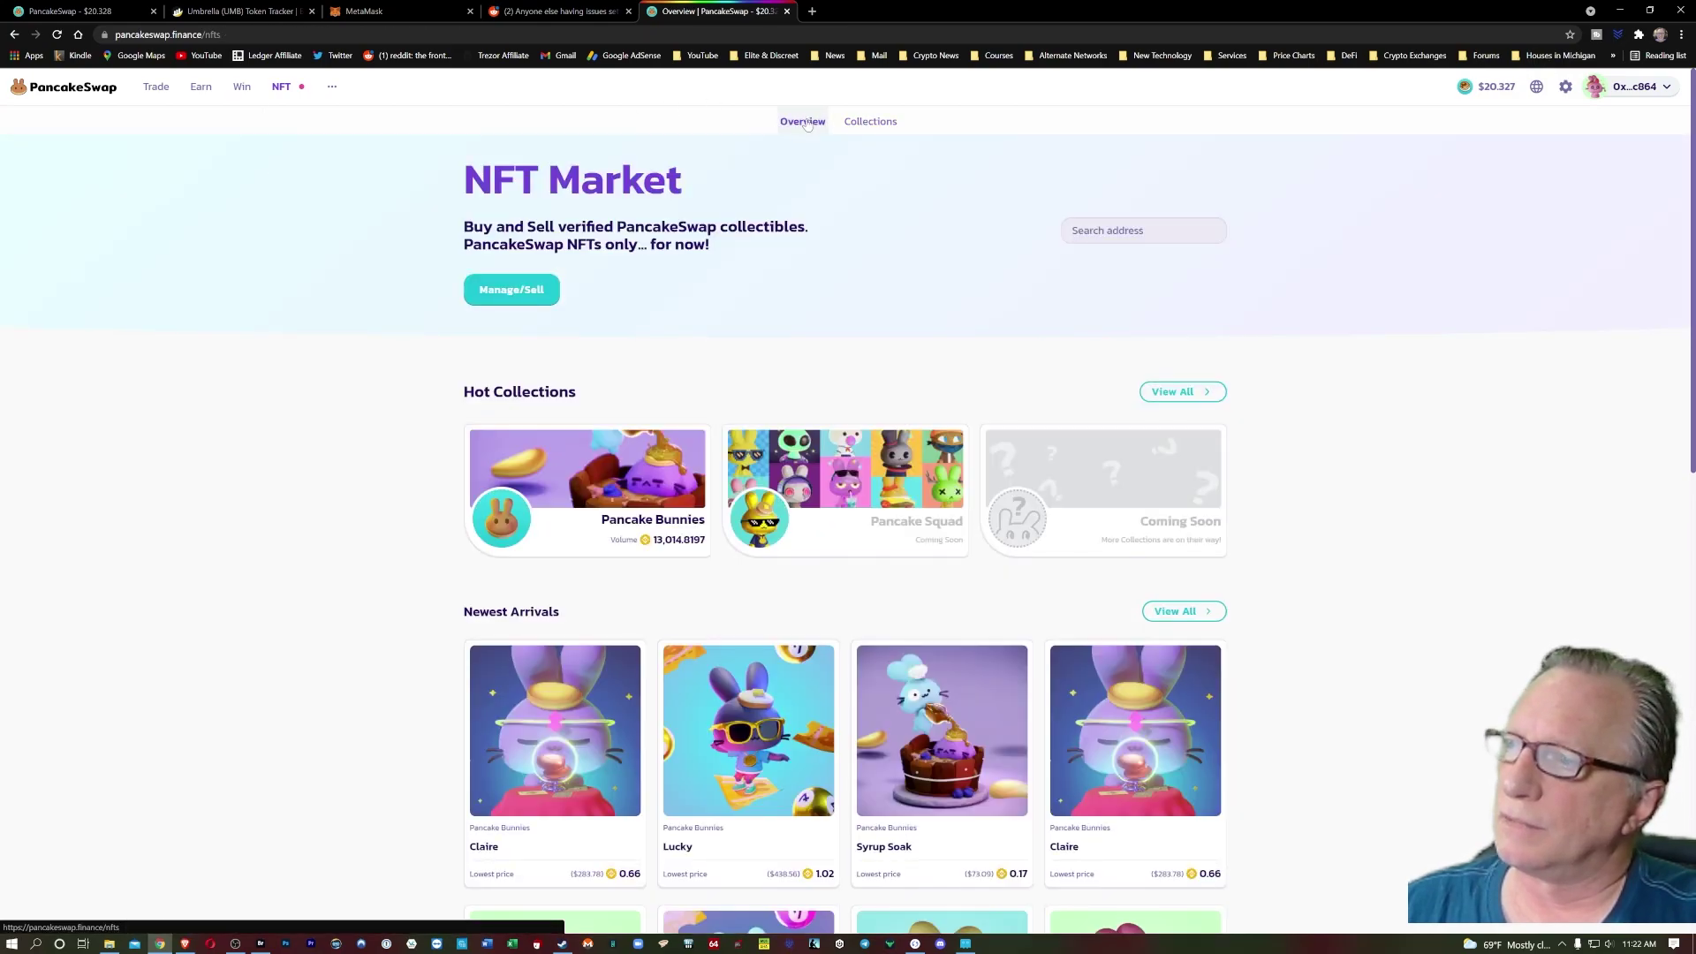
left_click(523, 292)
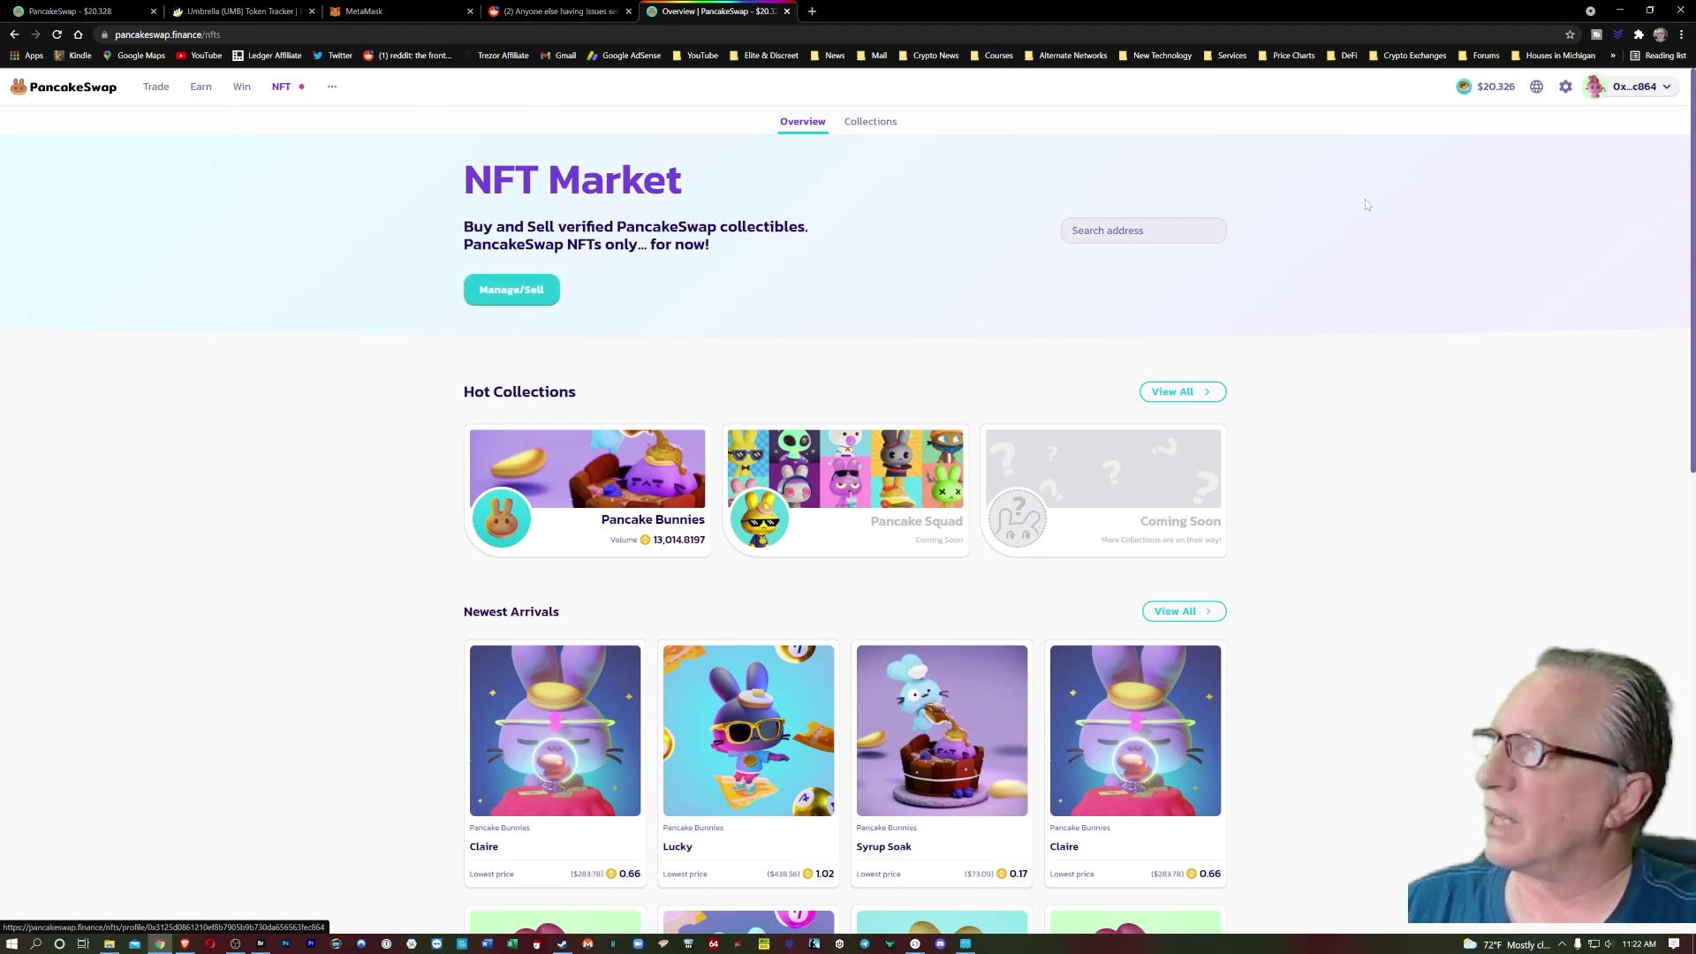
mouse_move(1631, 89)
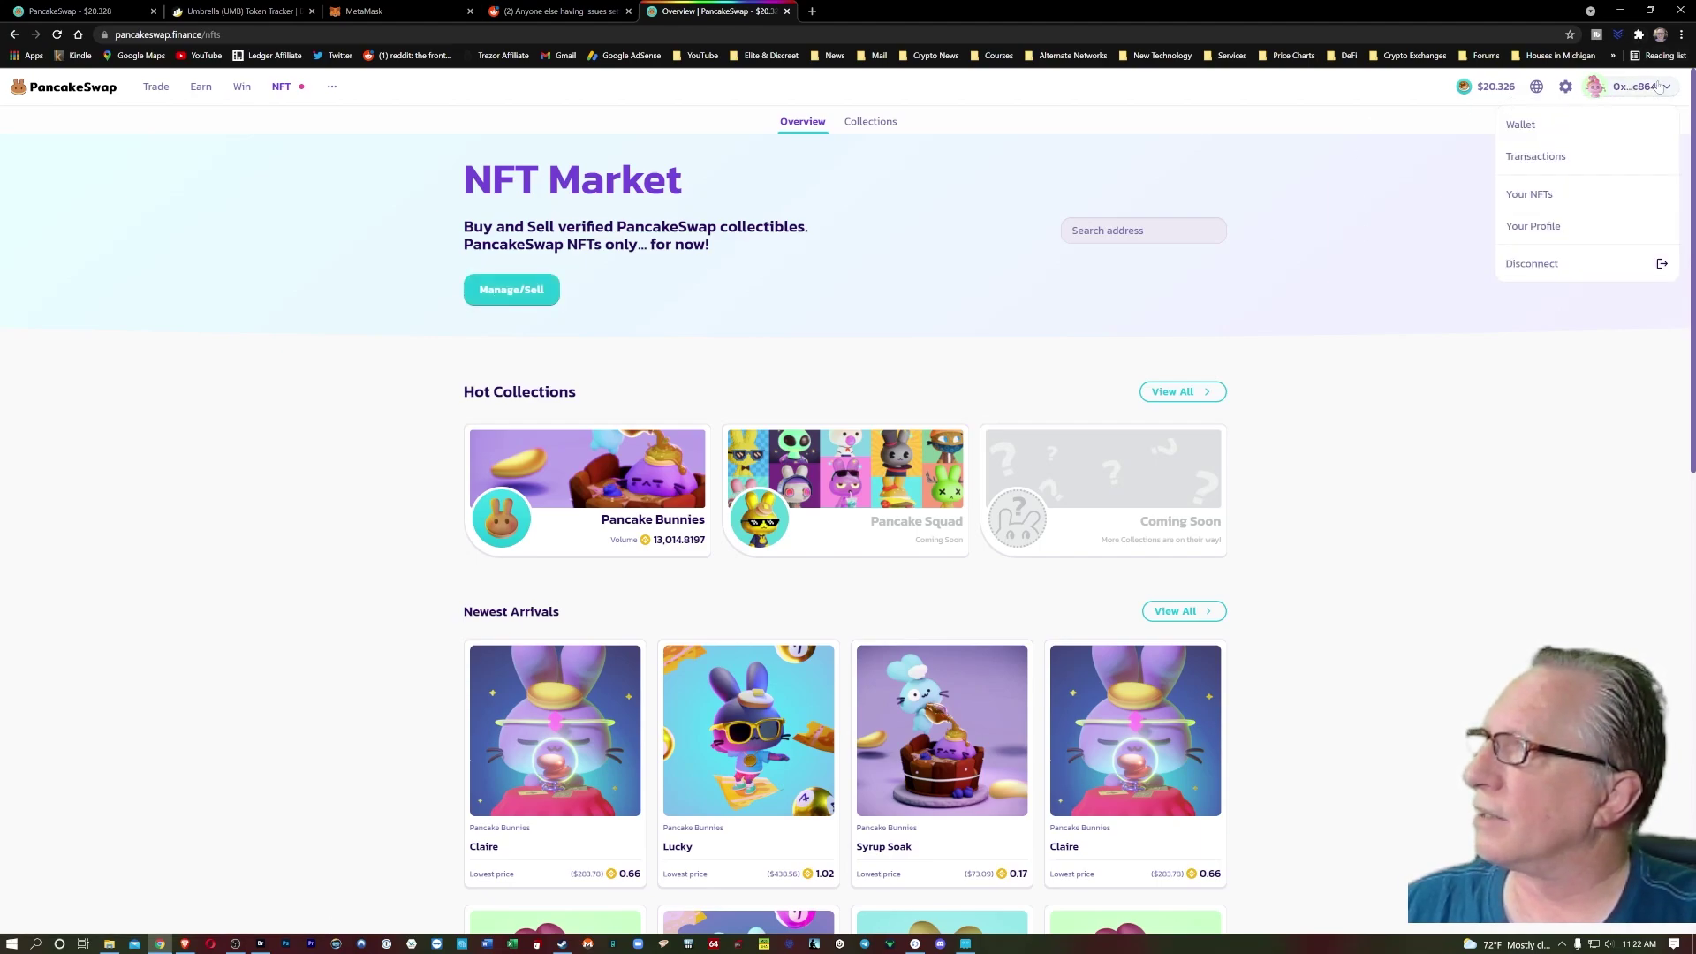
left_click(1542, 196)
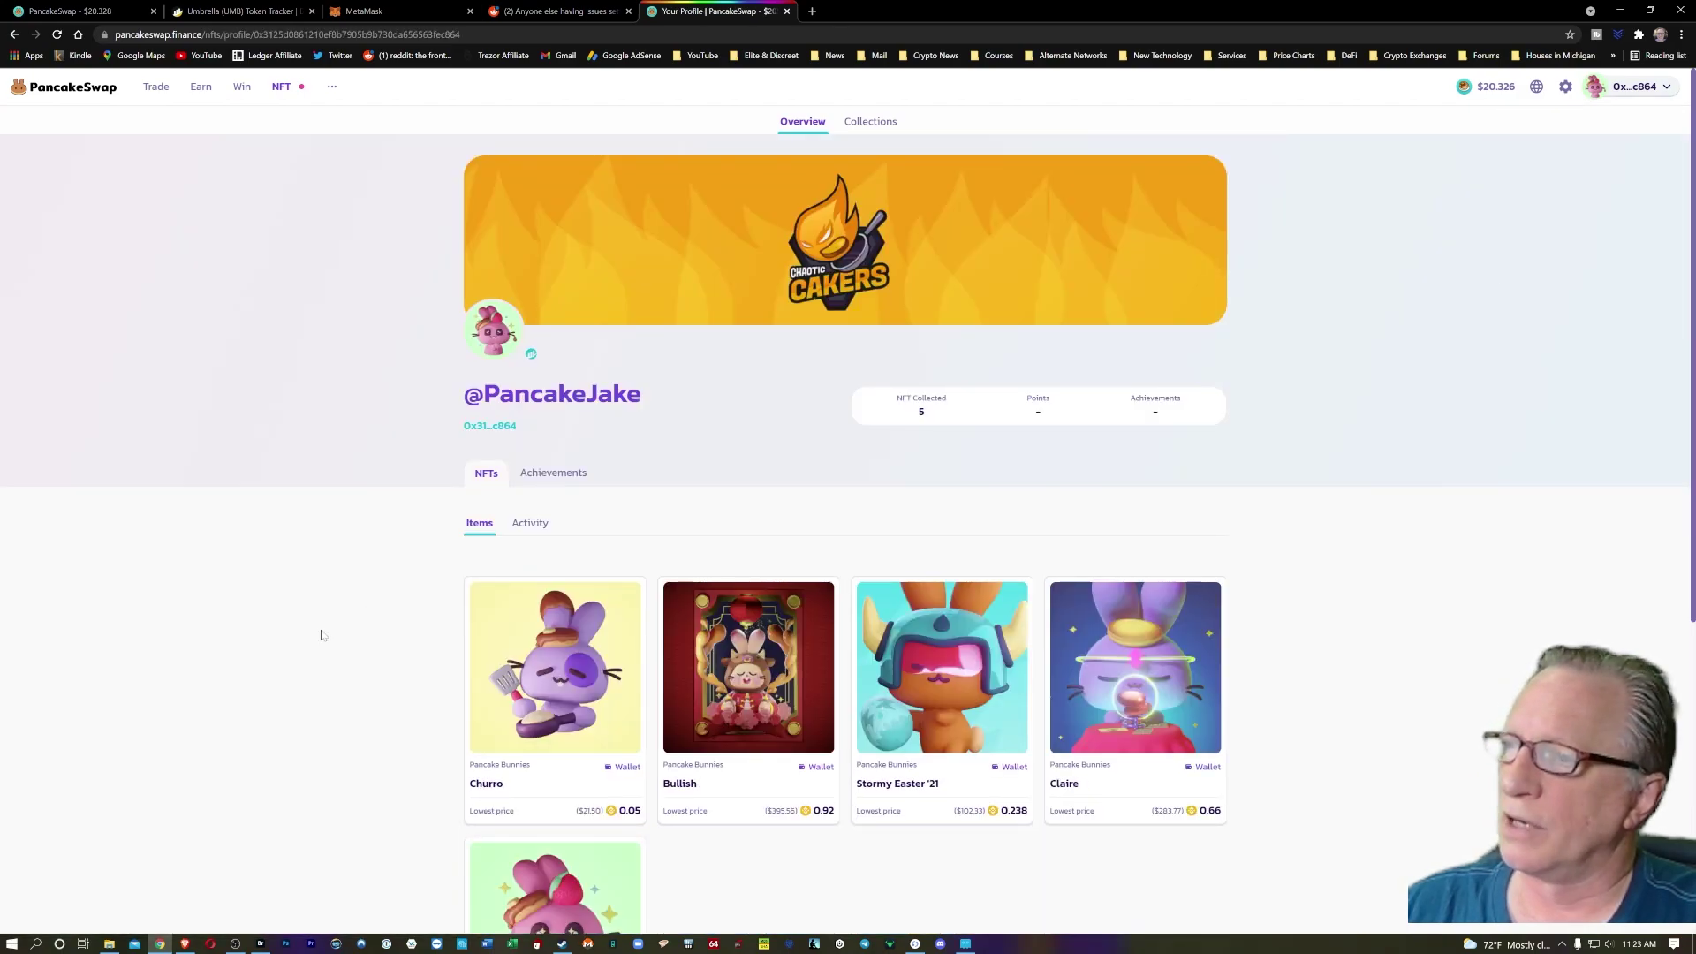
scroll(332, 655, "down", 2)
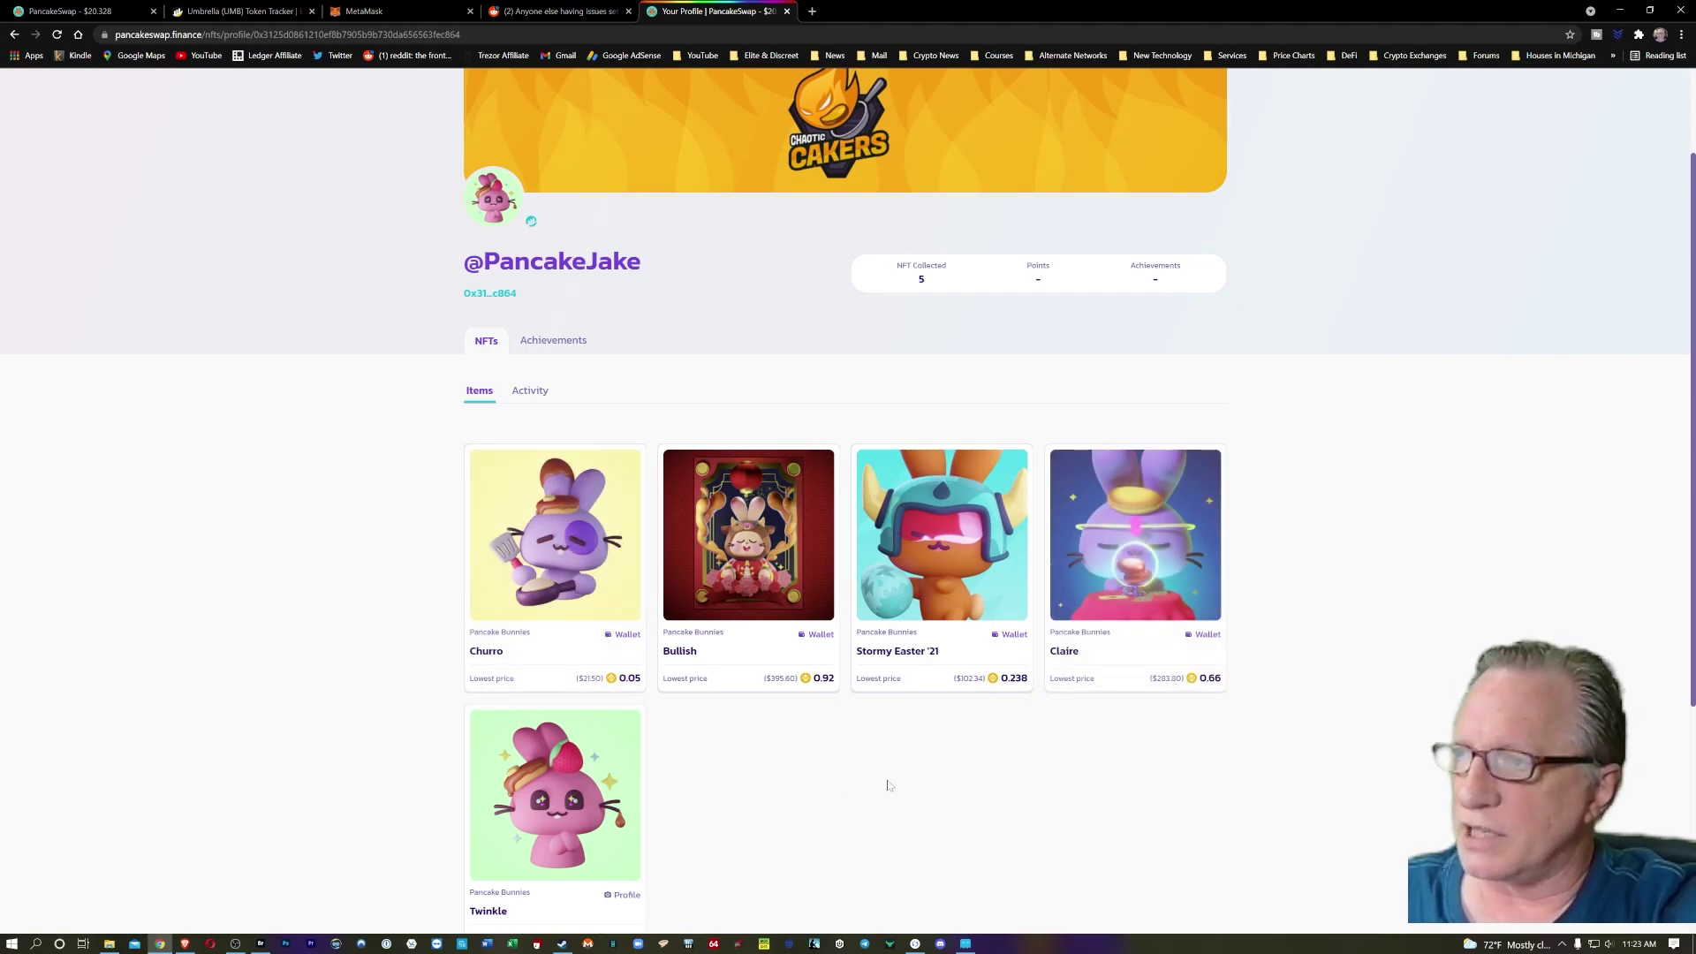
scroll(886, 785, "down", 1)
Switch the site's connected MetaMask account to BSC Main and view its profile.
scroll(813, 766, "up", 3)
left_click(1639, 34)
left_click(1458, 235)
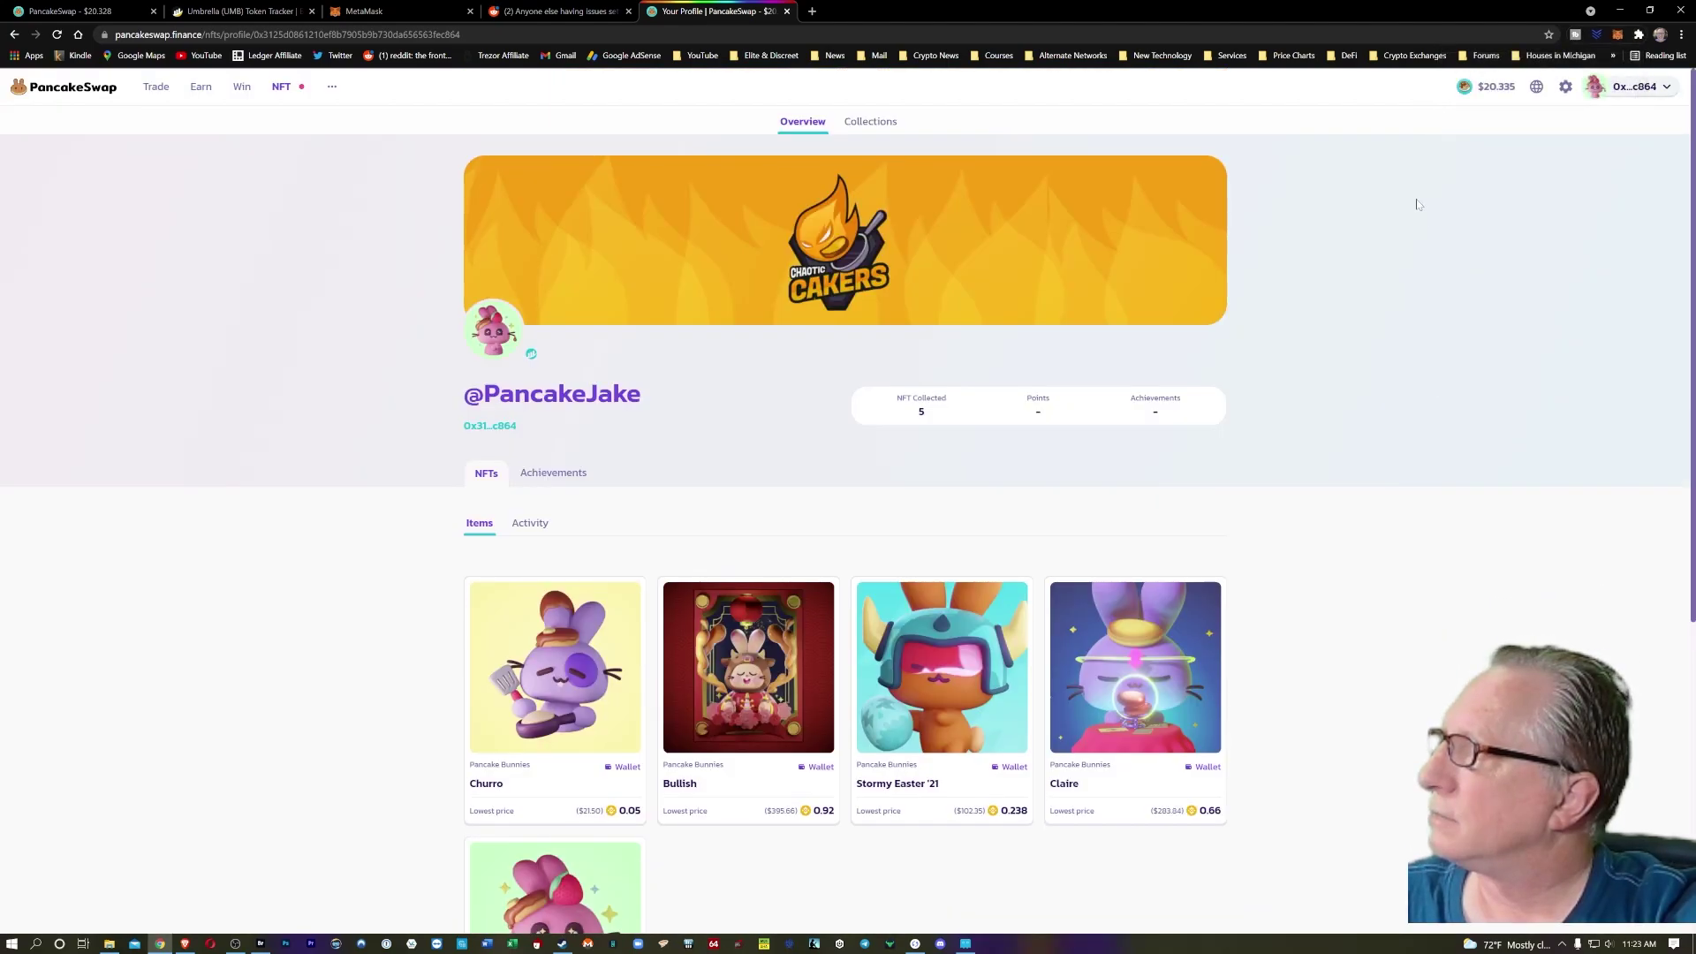
left_click(1418, 115)
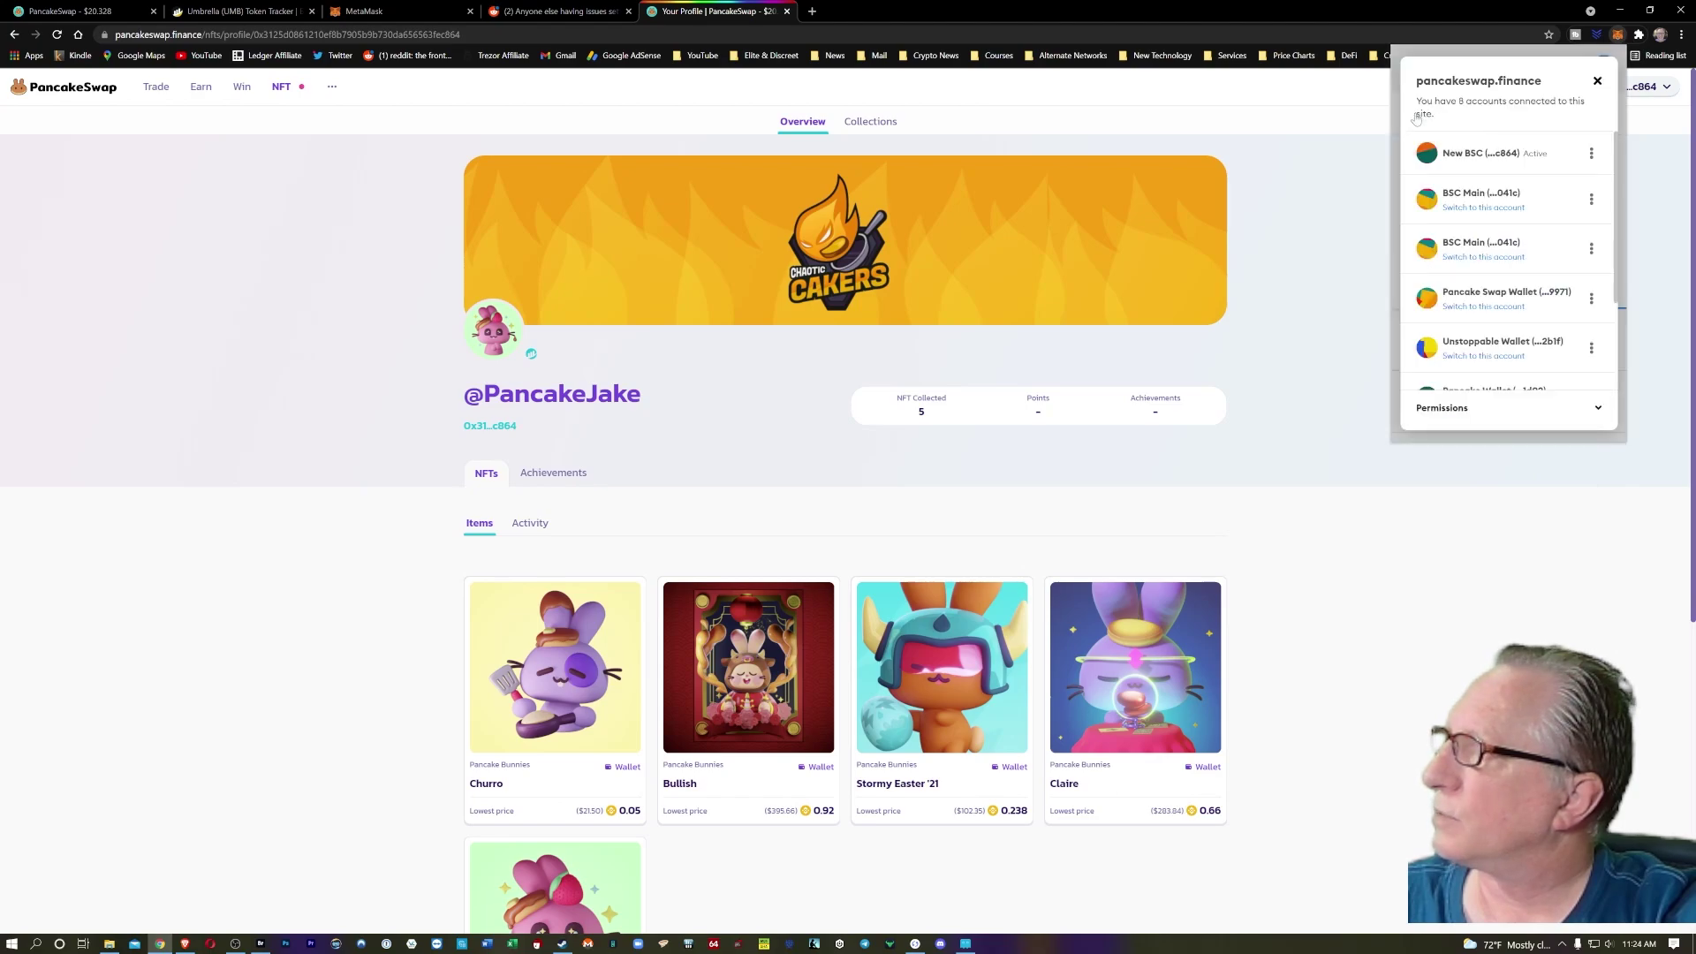
left_click(1467, 257)
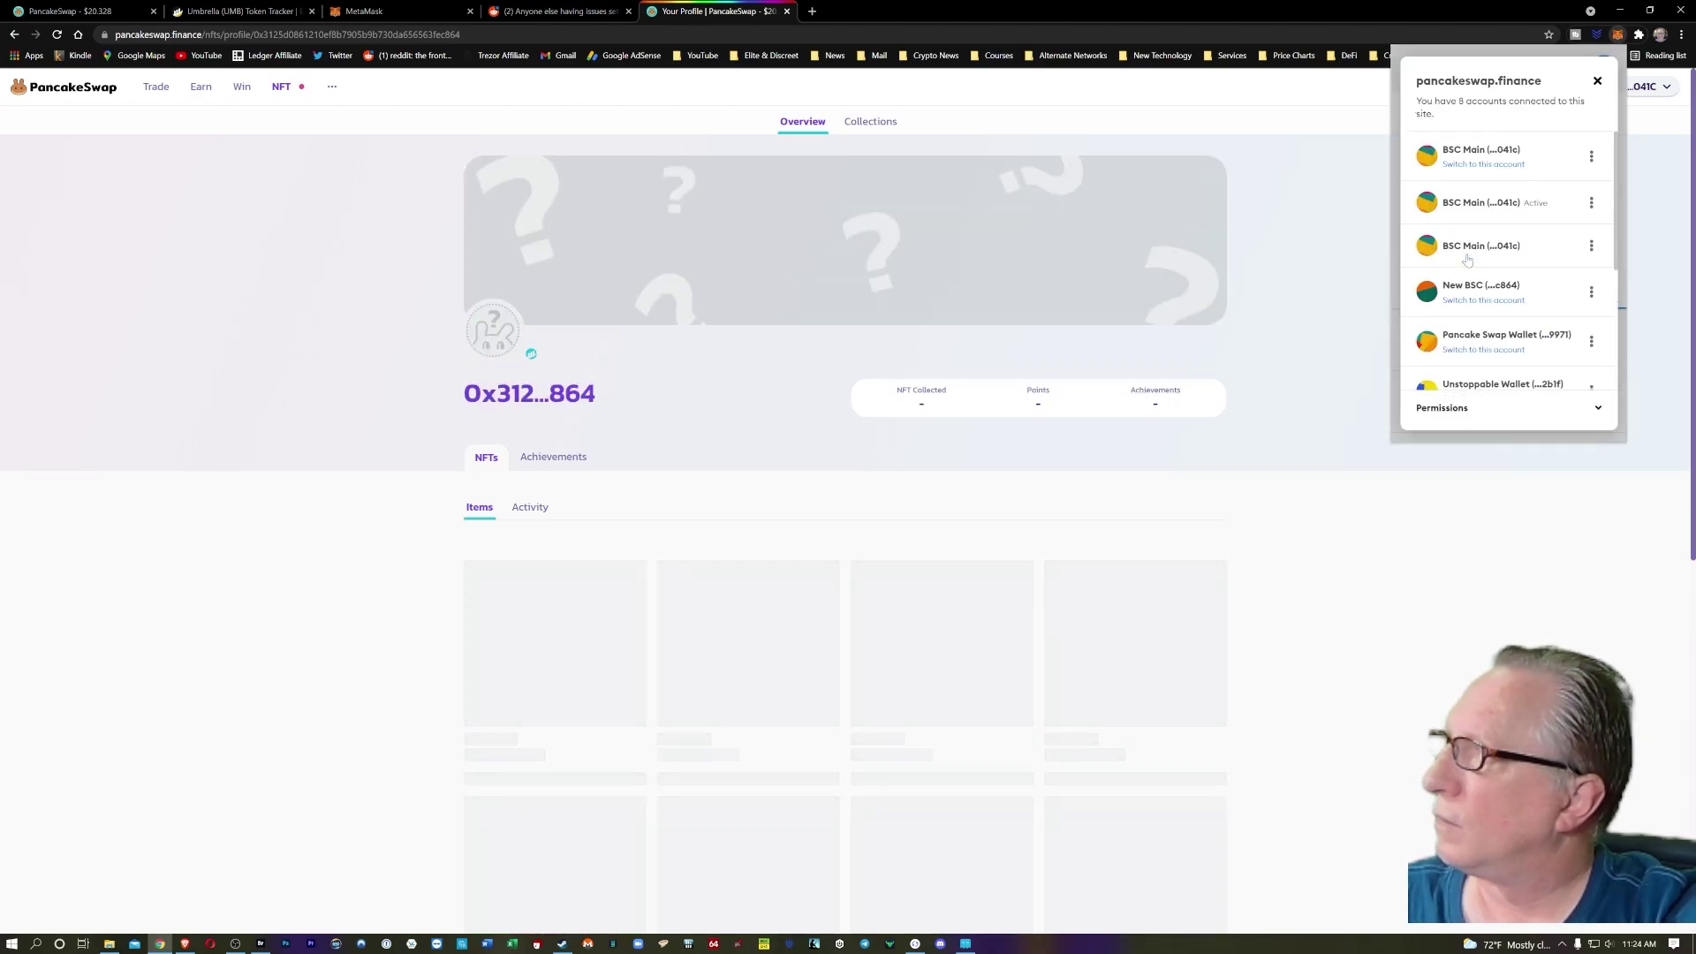
left_click(330, 473)
Start transferring the Twinkle bunny and paste the receiving wallet address.
scroll(330, 473, "down", 1)
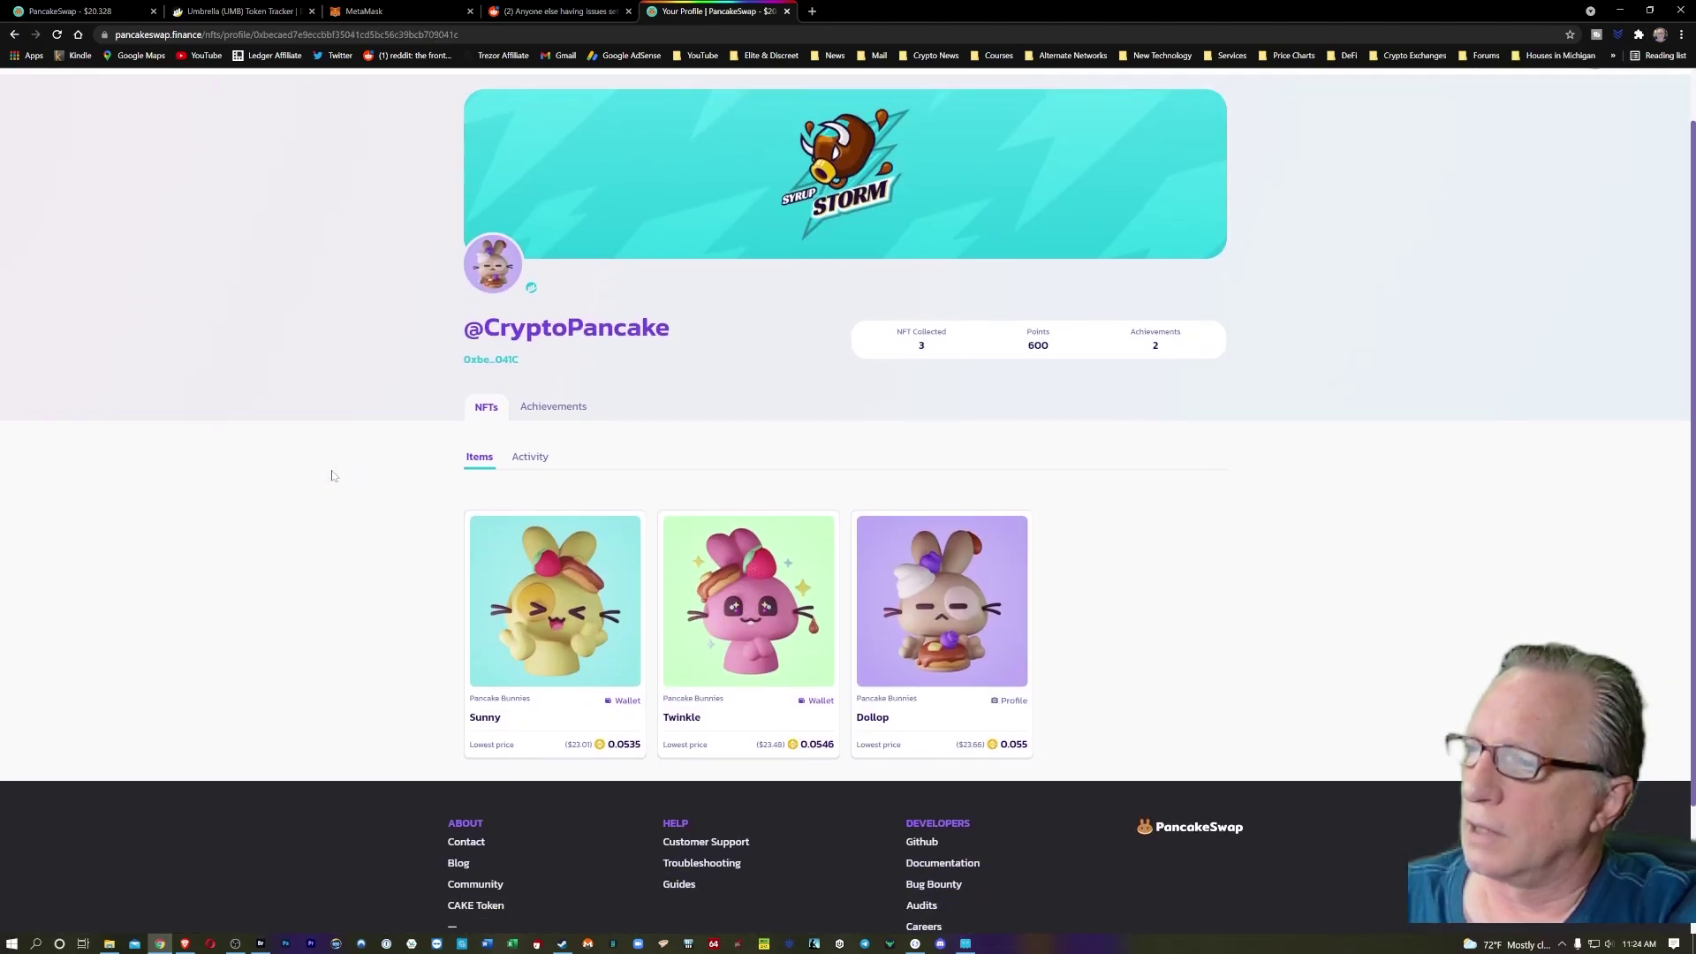
scroll(646, 506, "down", 2)
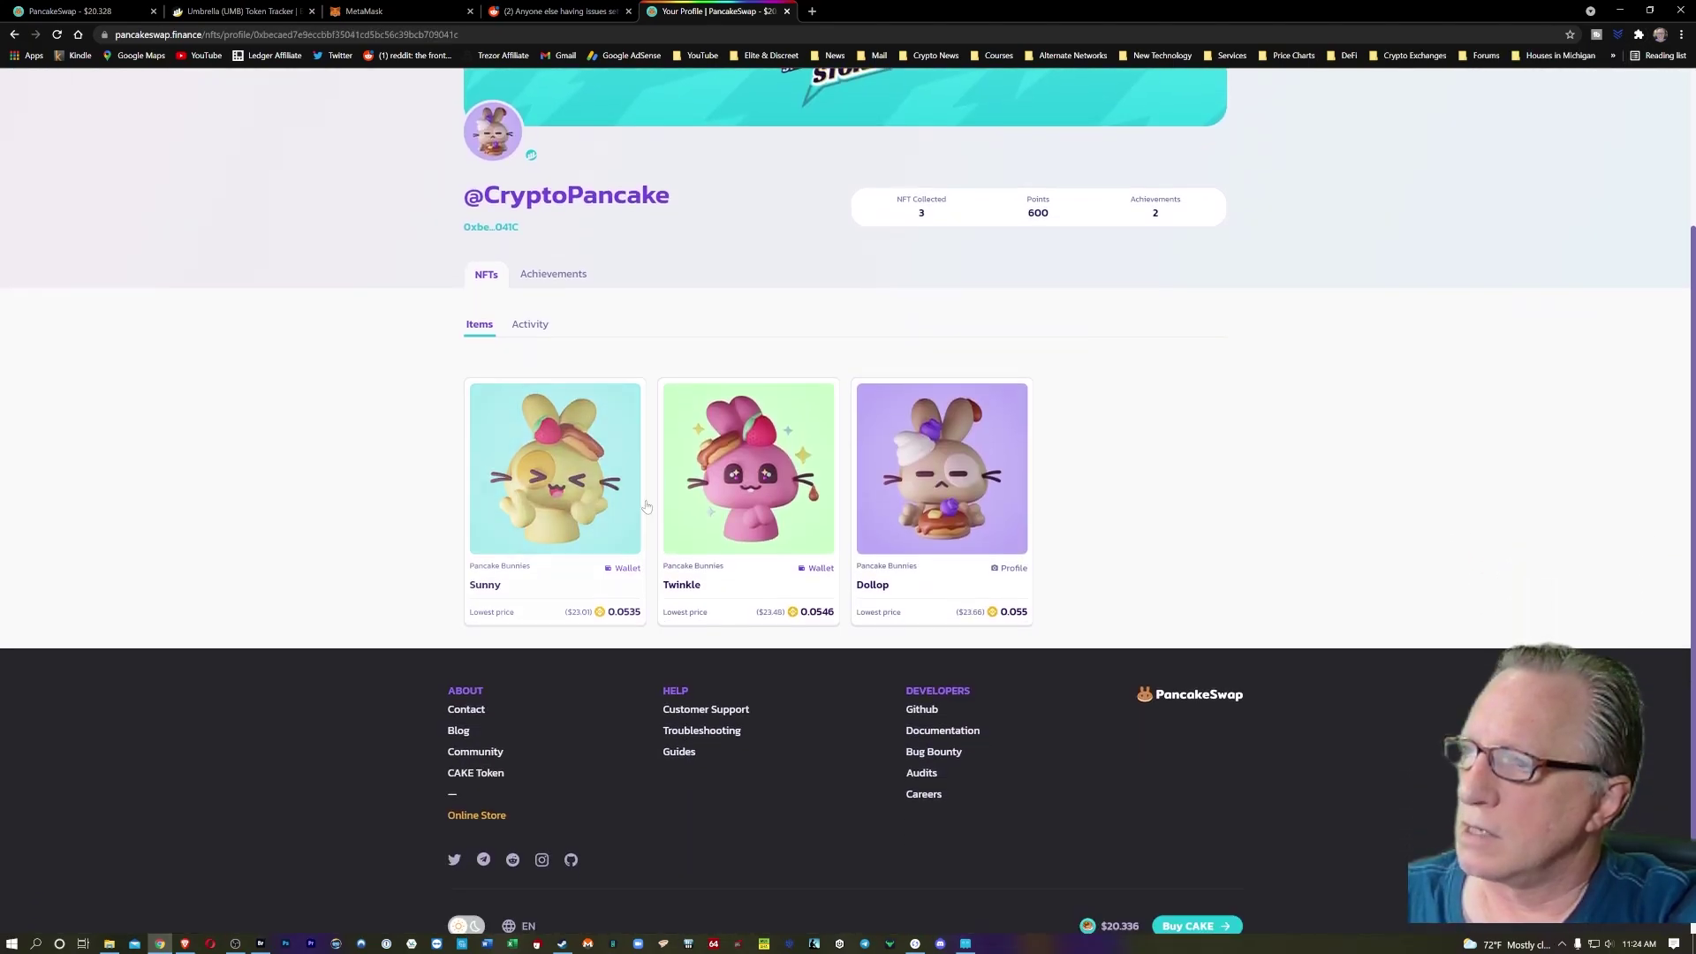
left_click(742, 478)
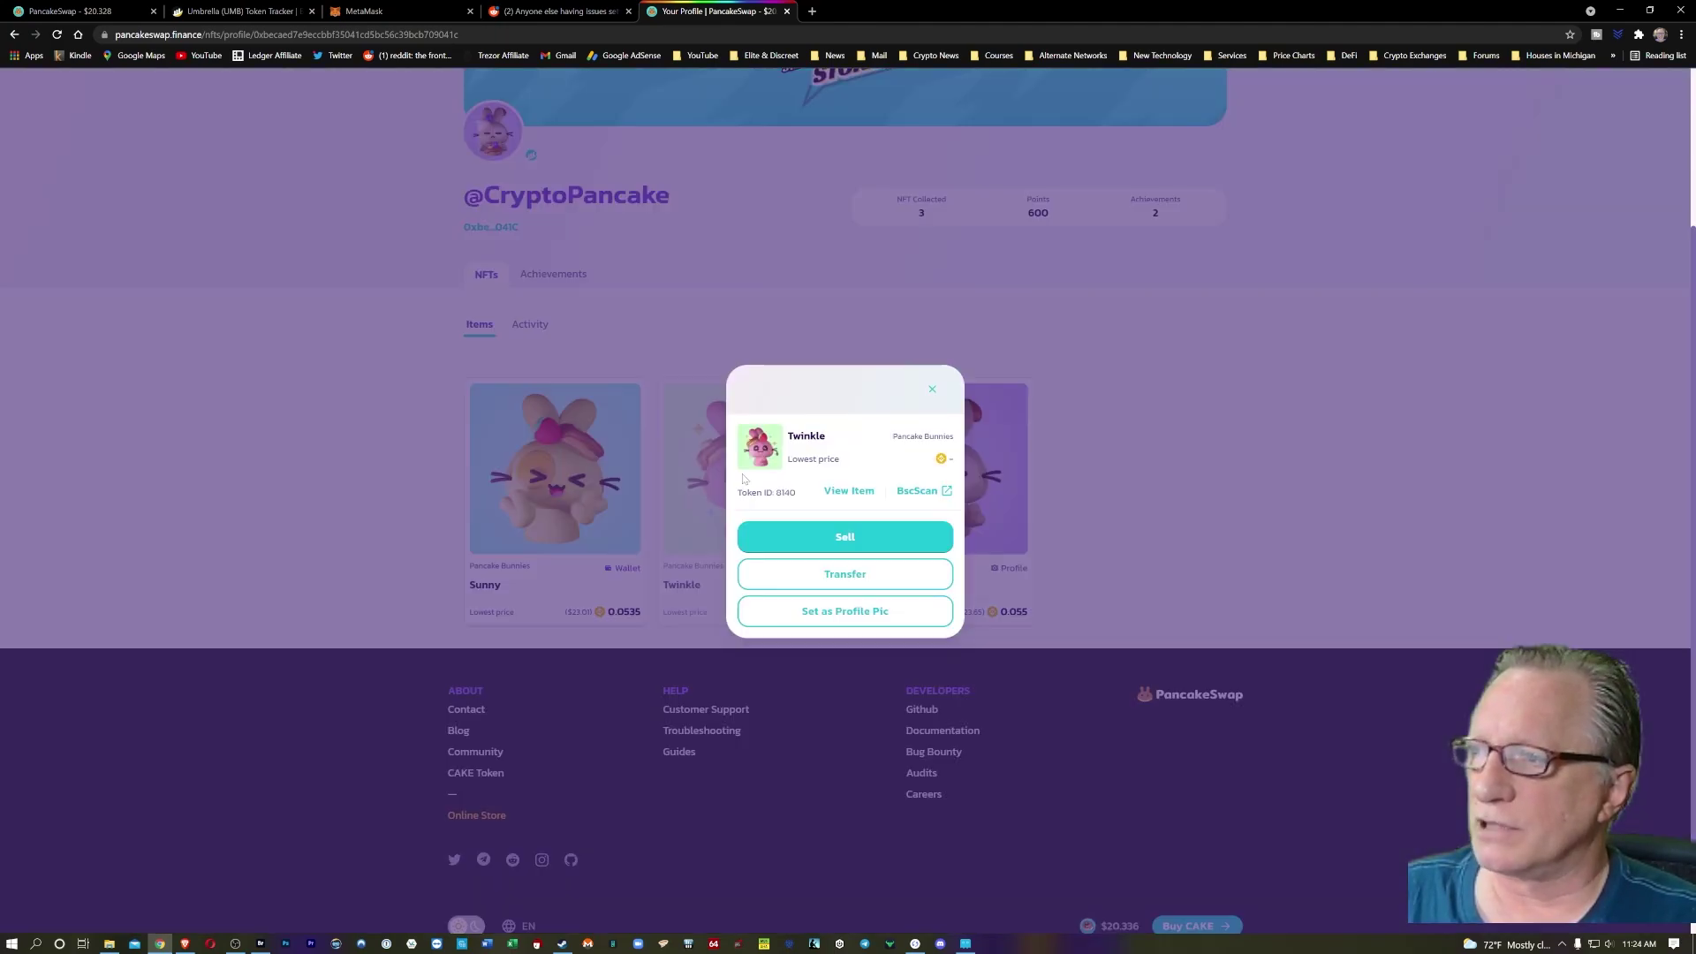
left_click(844, 576)
right_click(804, 519)
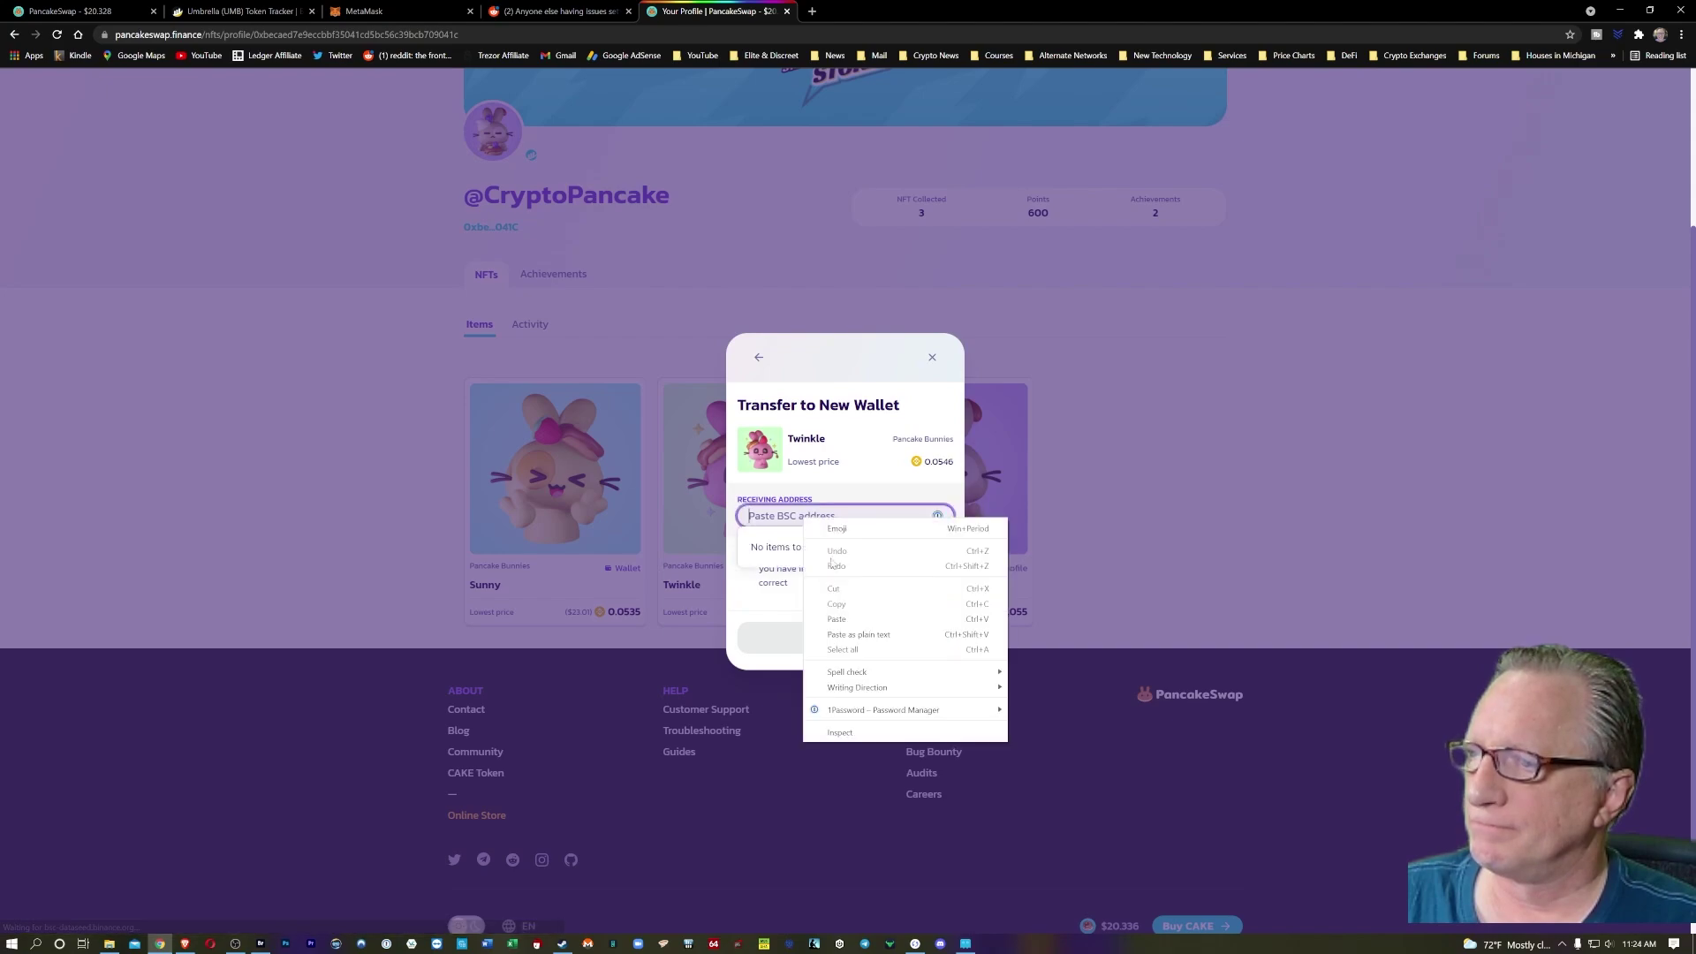
left_click(839, 618)
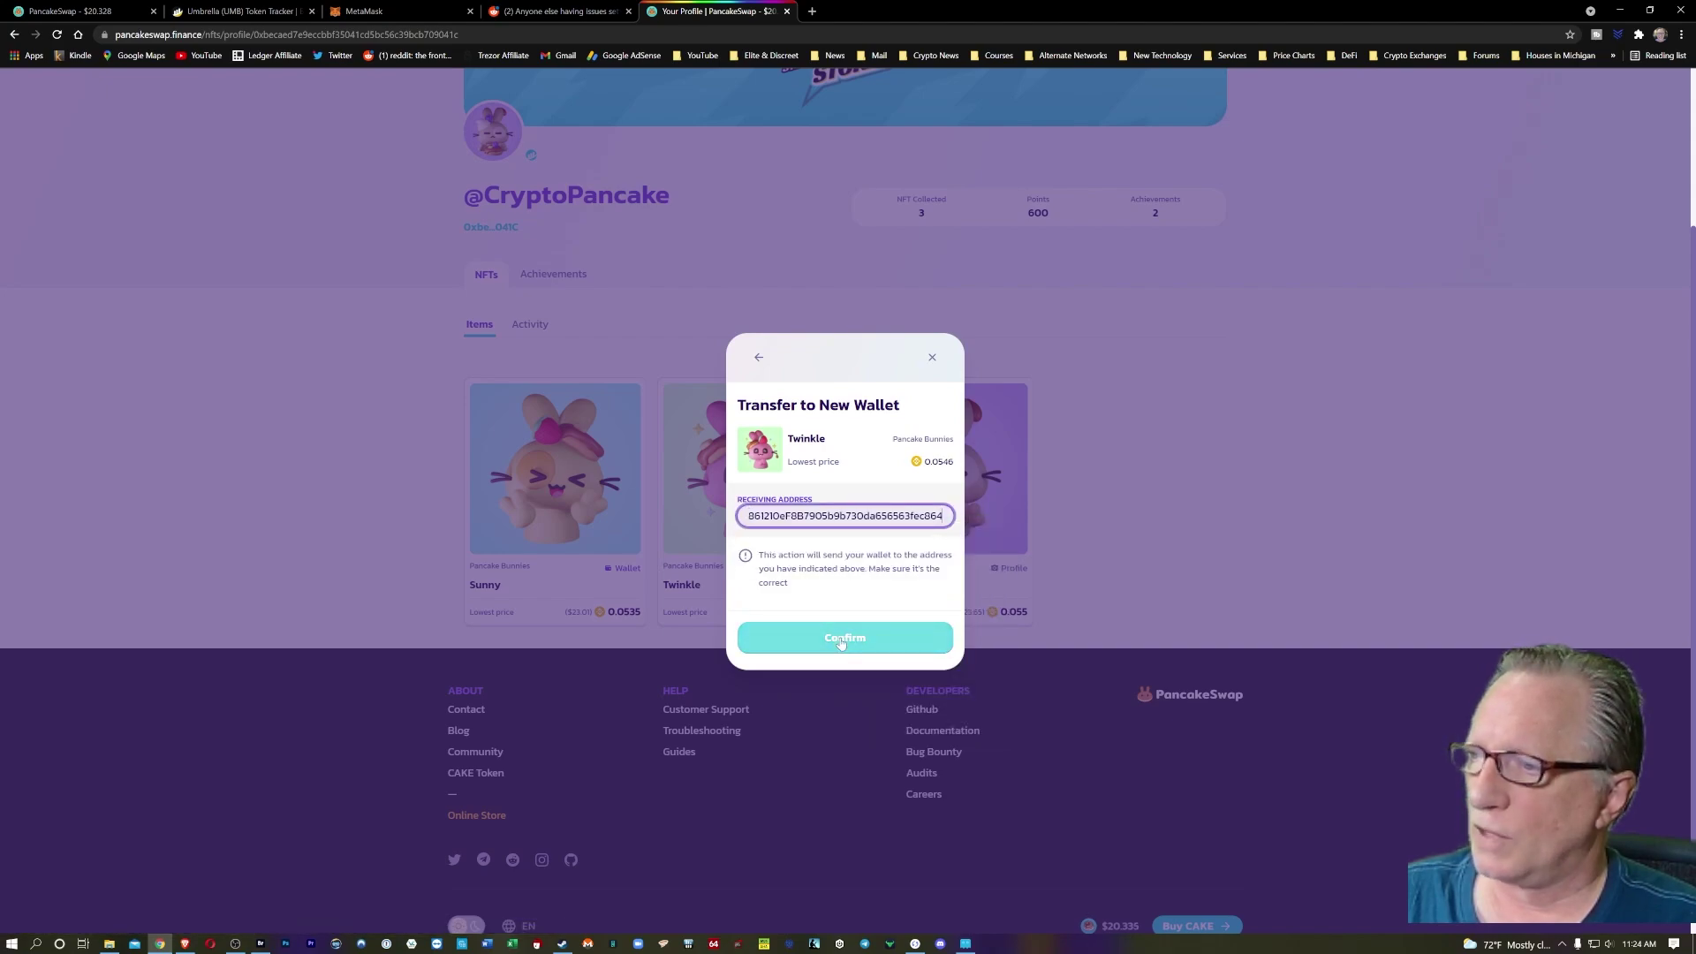
Confirm the Twinkle transfer, approve it in MetaMask, and close the confirmation.
left_click(841, 640)
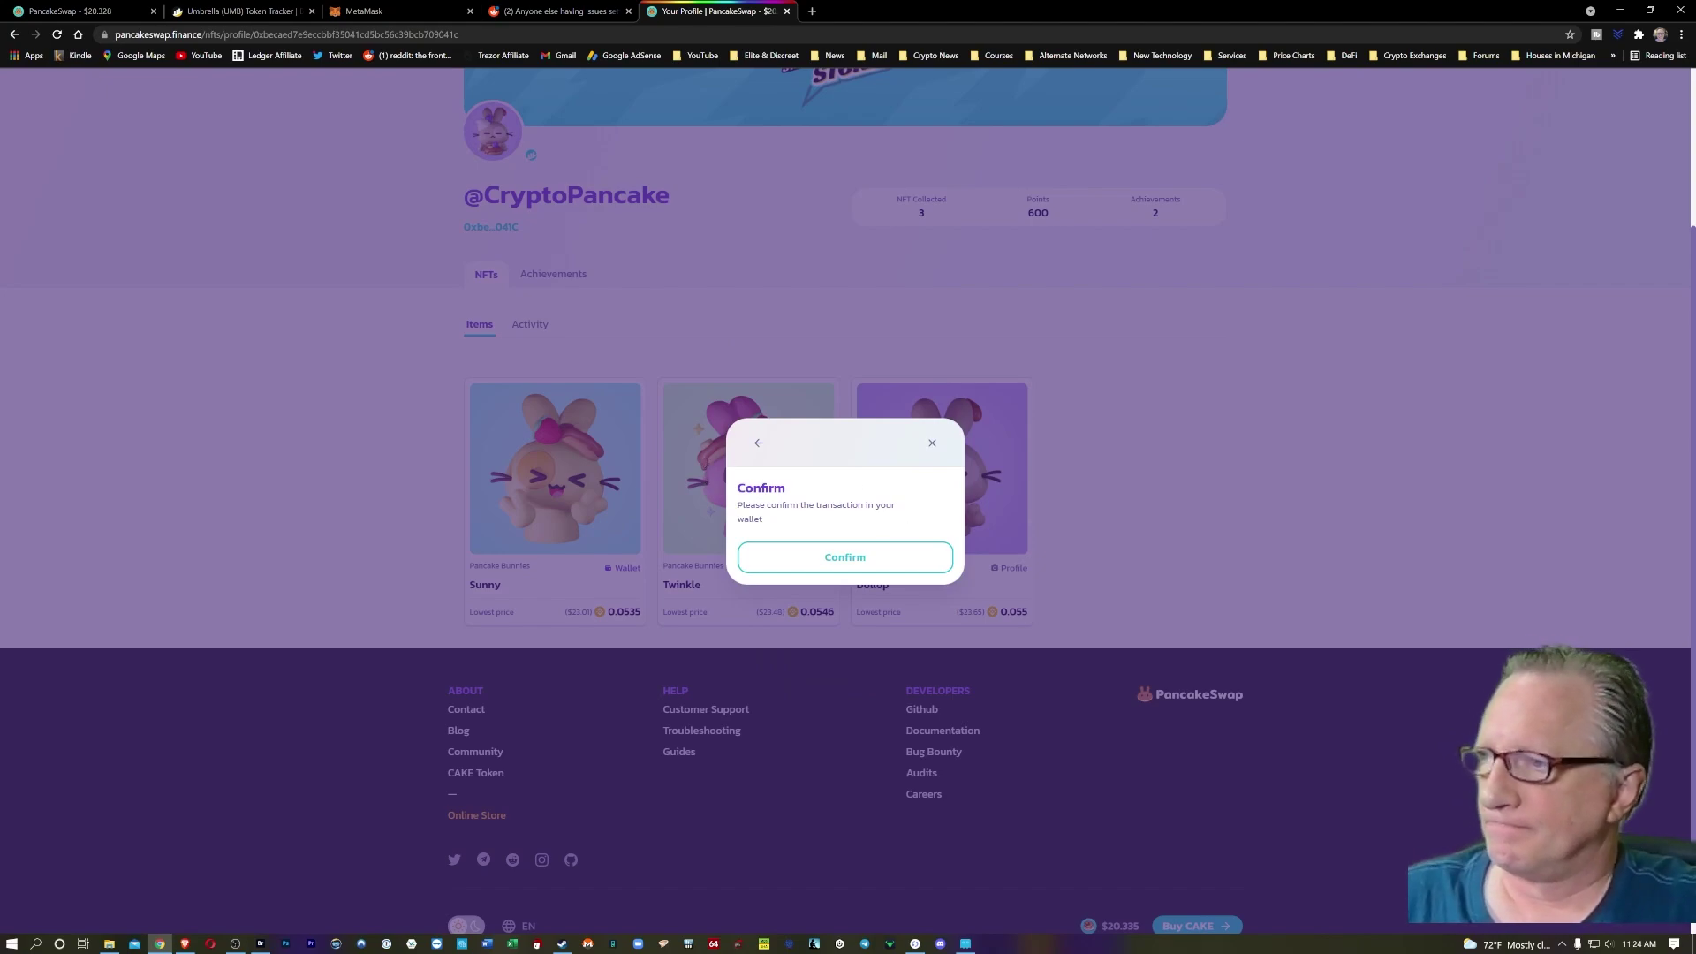
left_click(841, 560)
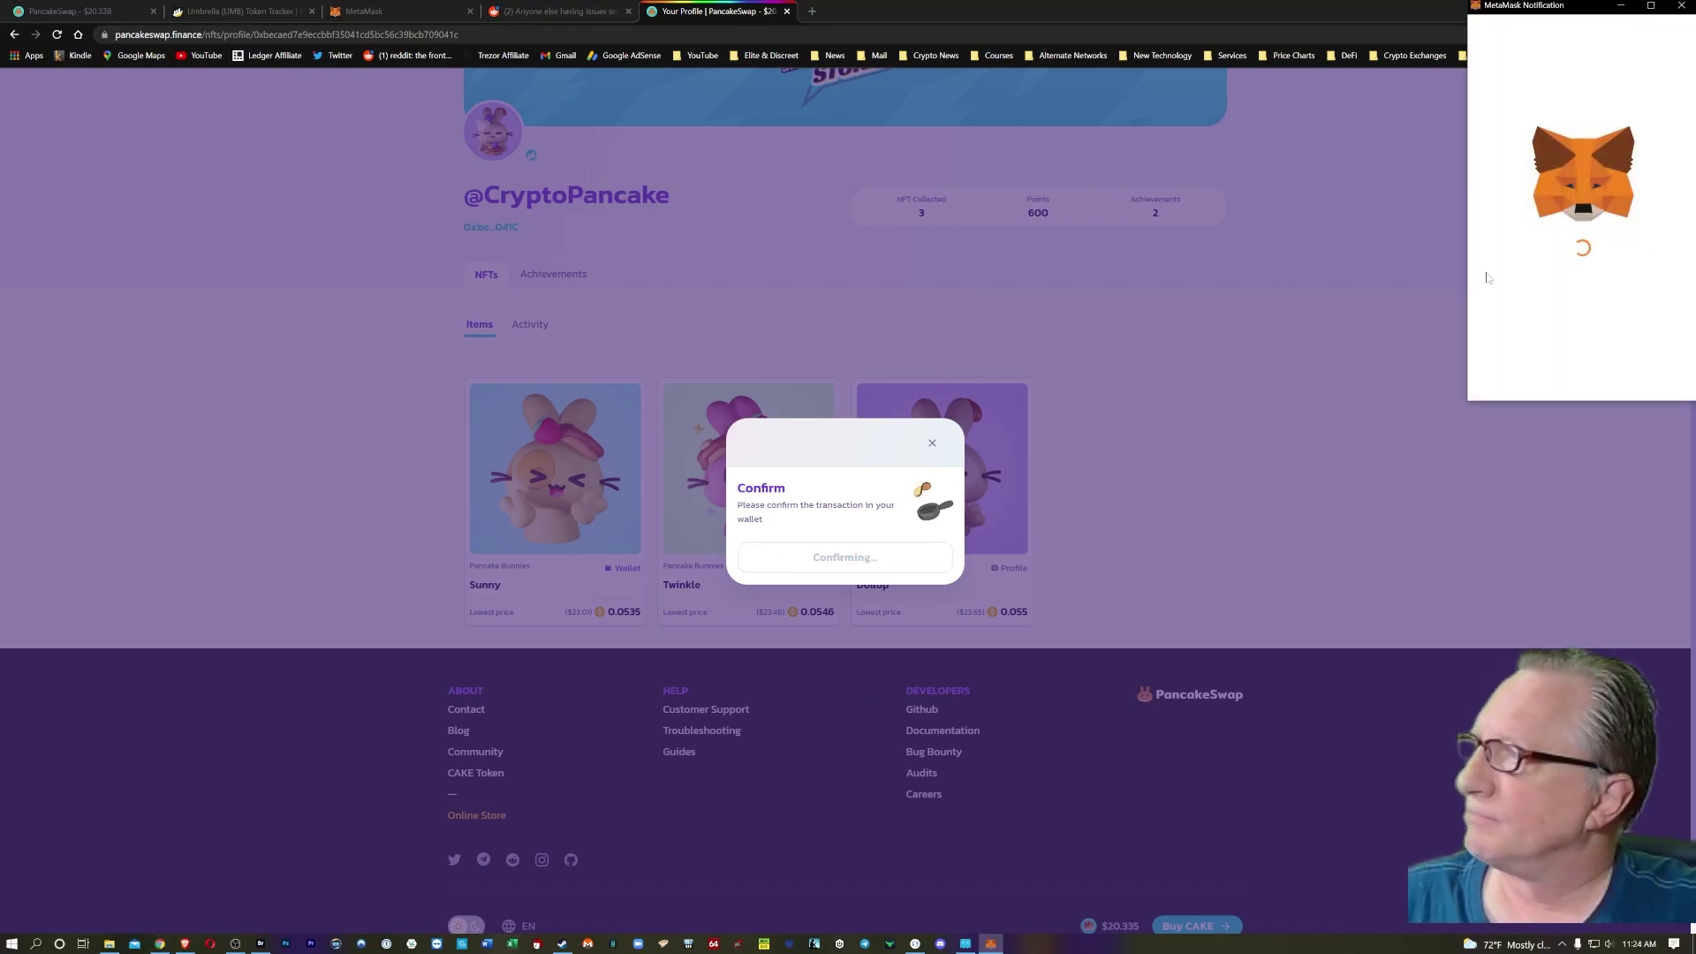
left_click(1635, 375)
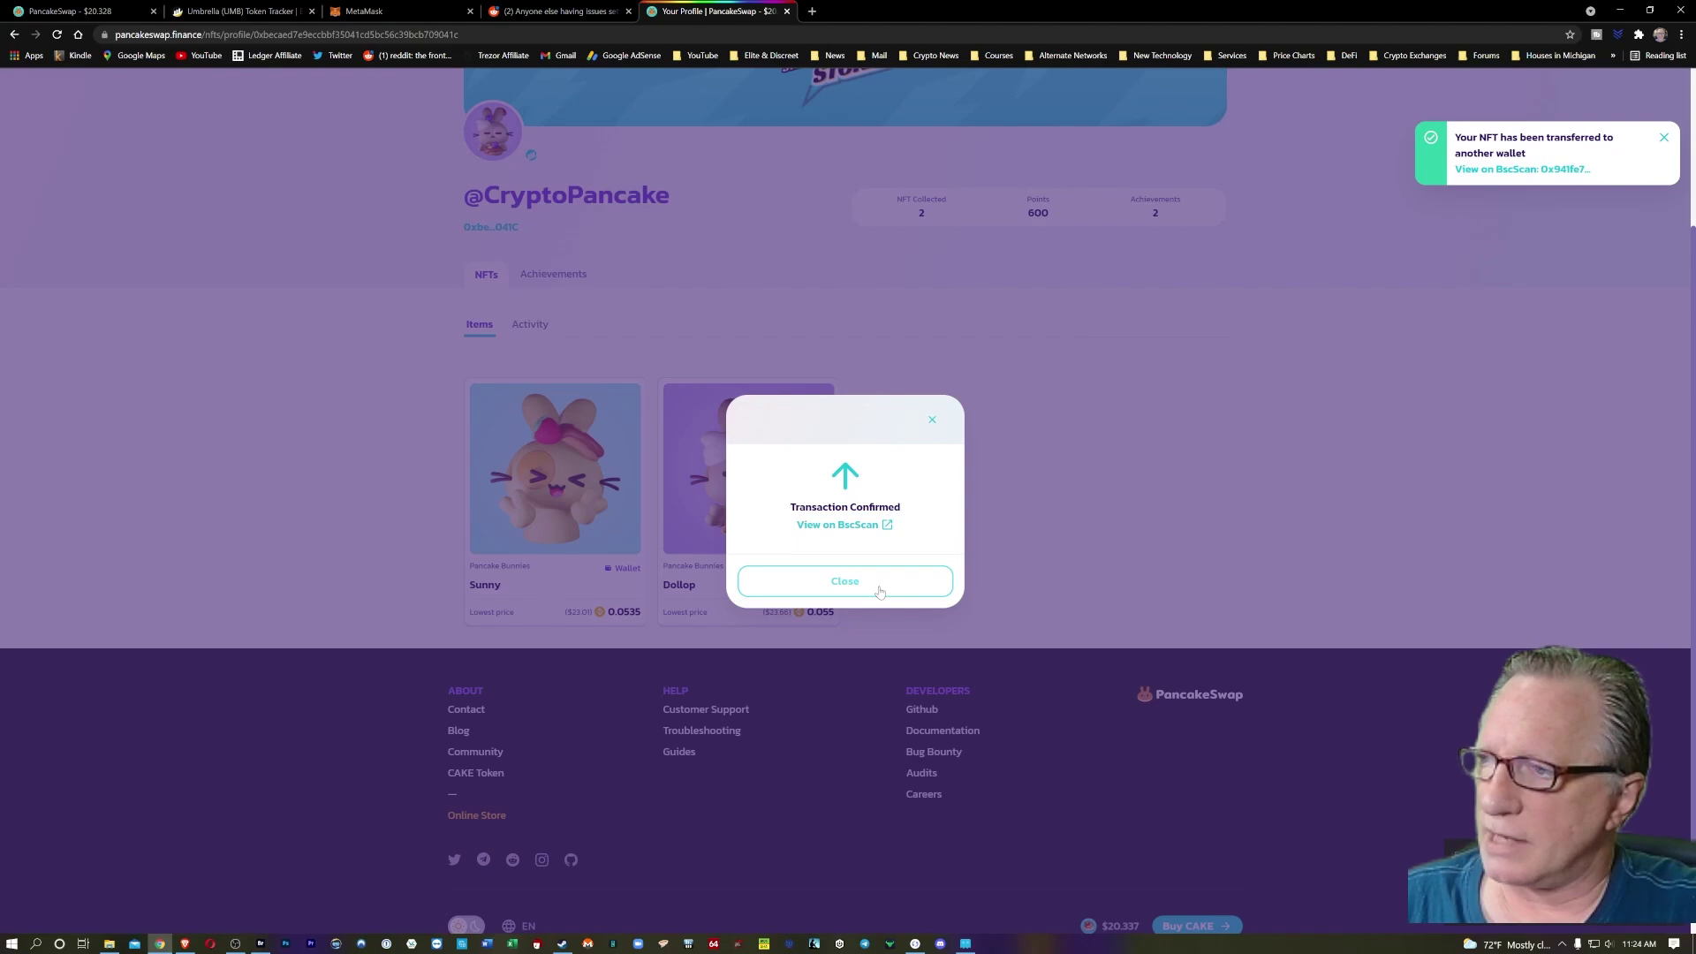
left_click(880, 591)
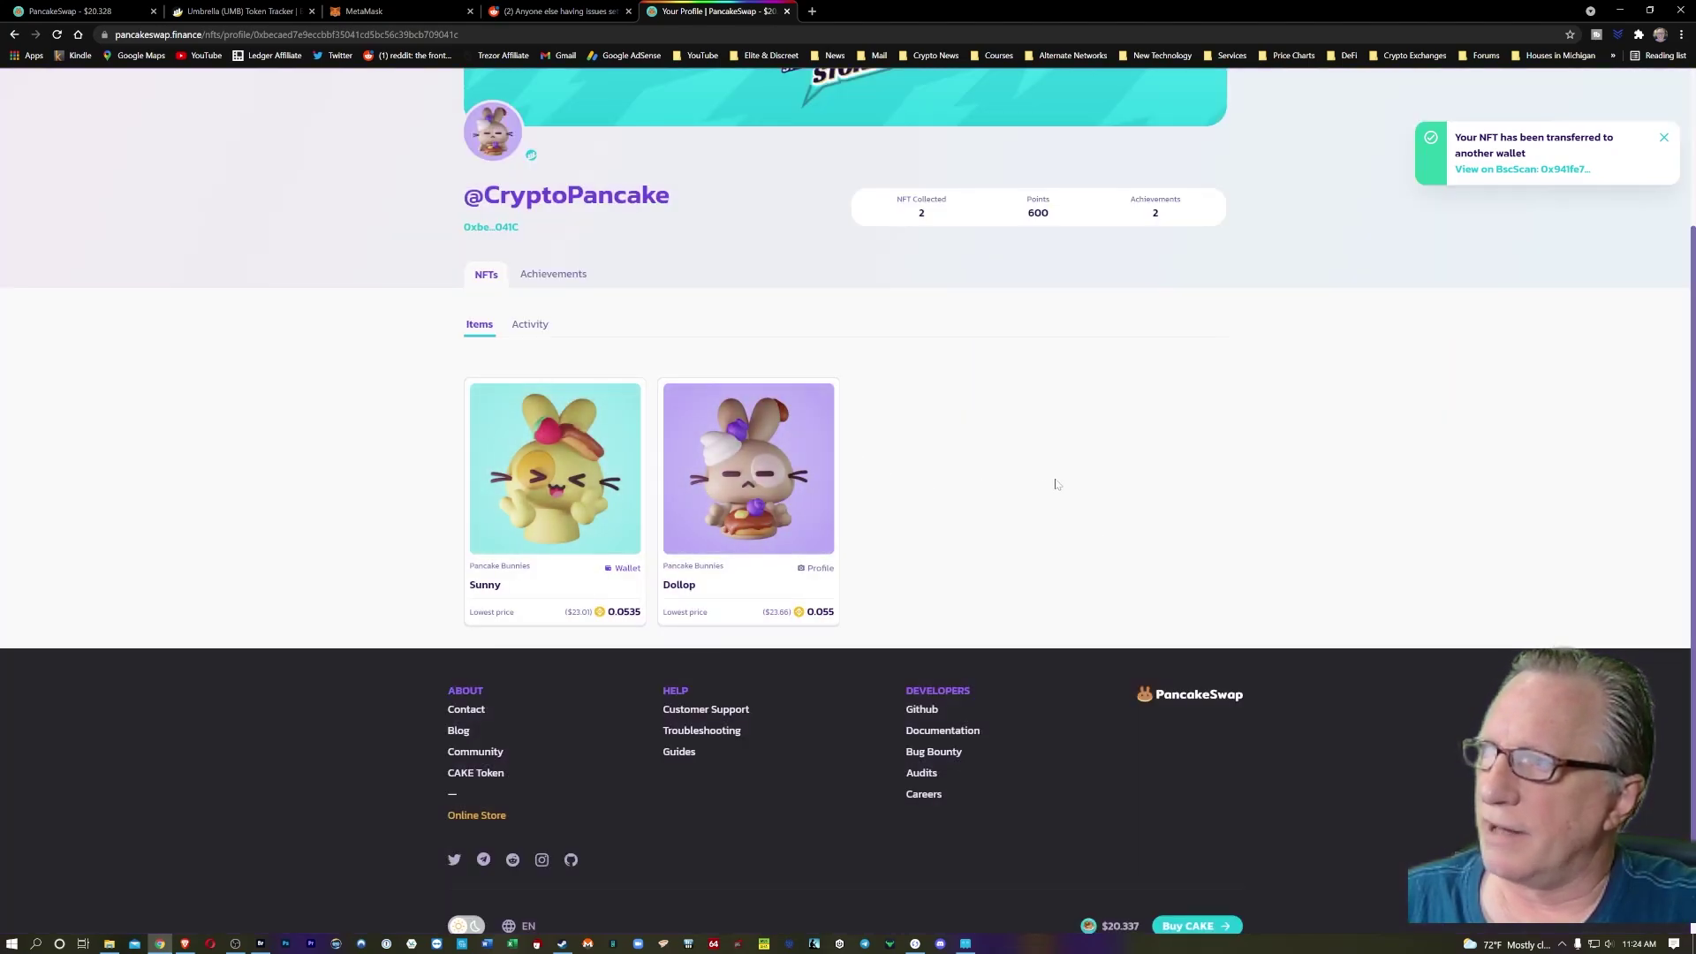
scroll(1102, 503, "up", 3)
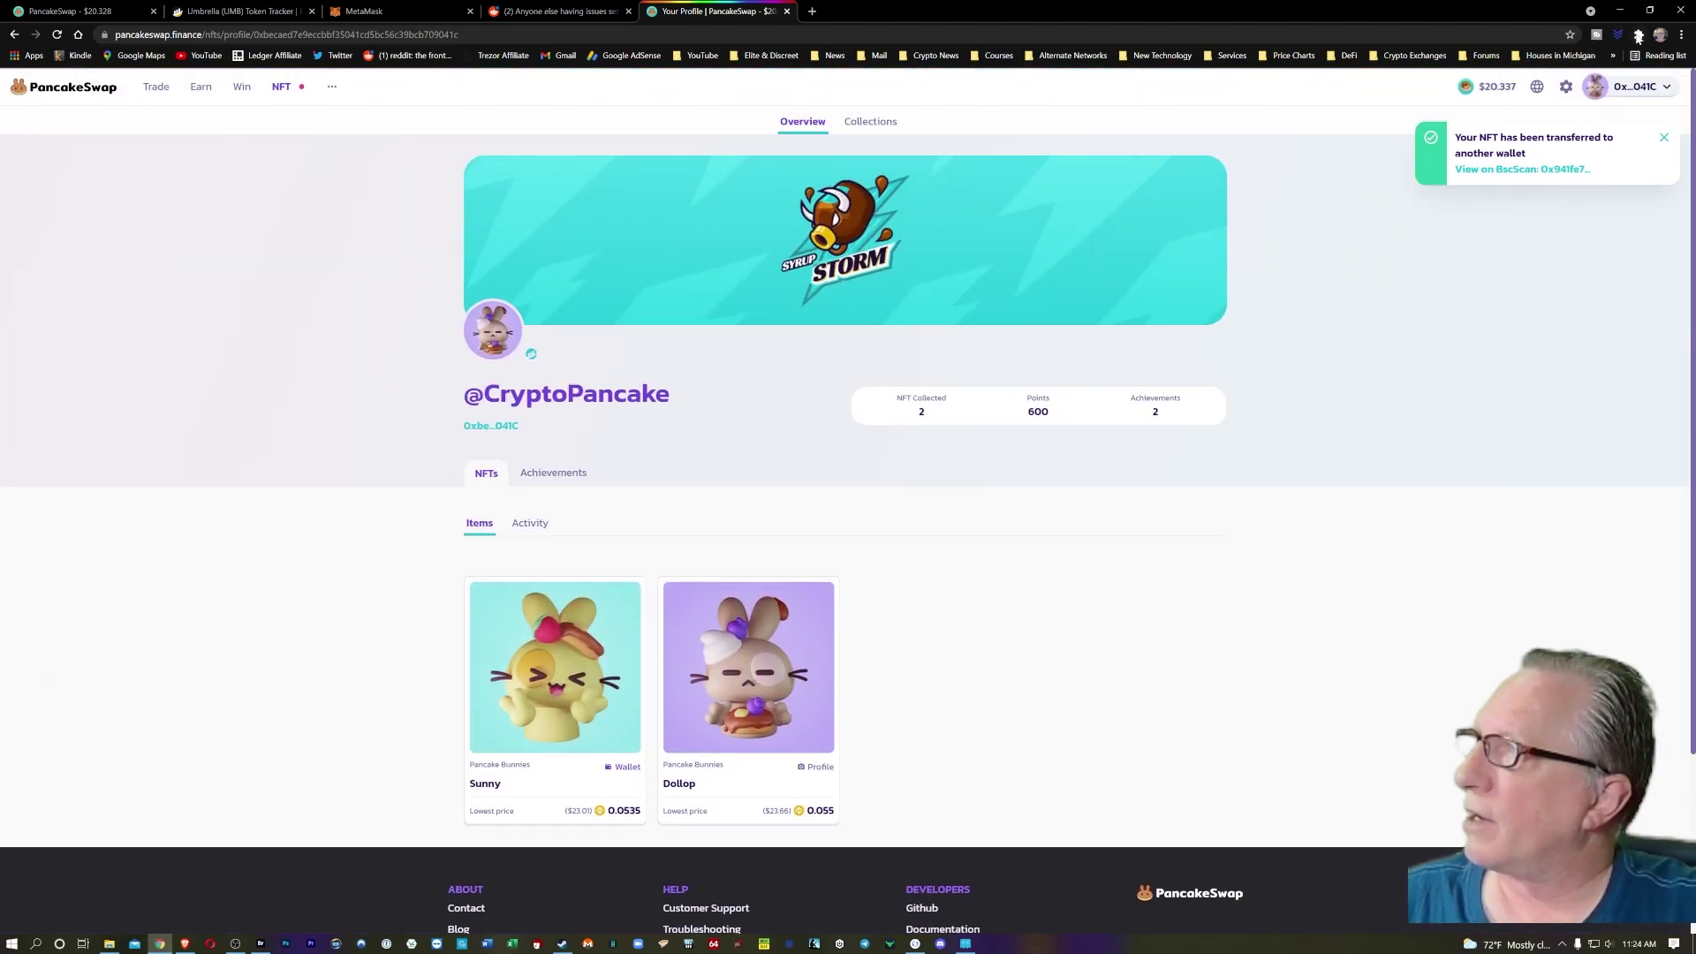
Switch the site's connected MetaMask account to New BSC.
left_click(1639, 34)
left_click(1507, 244)
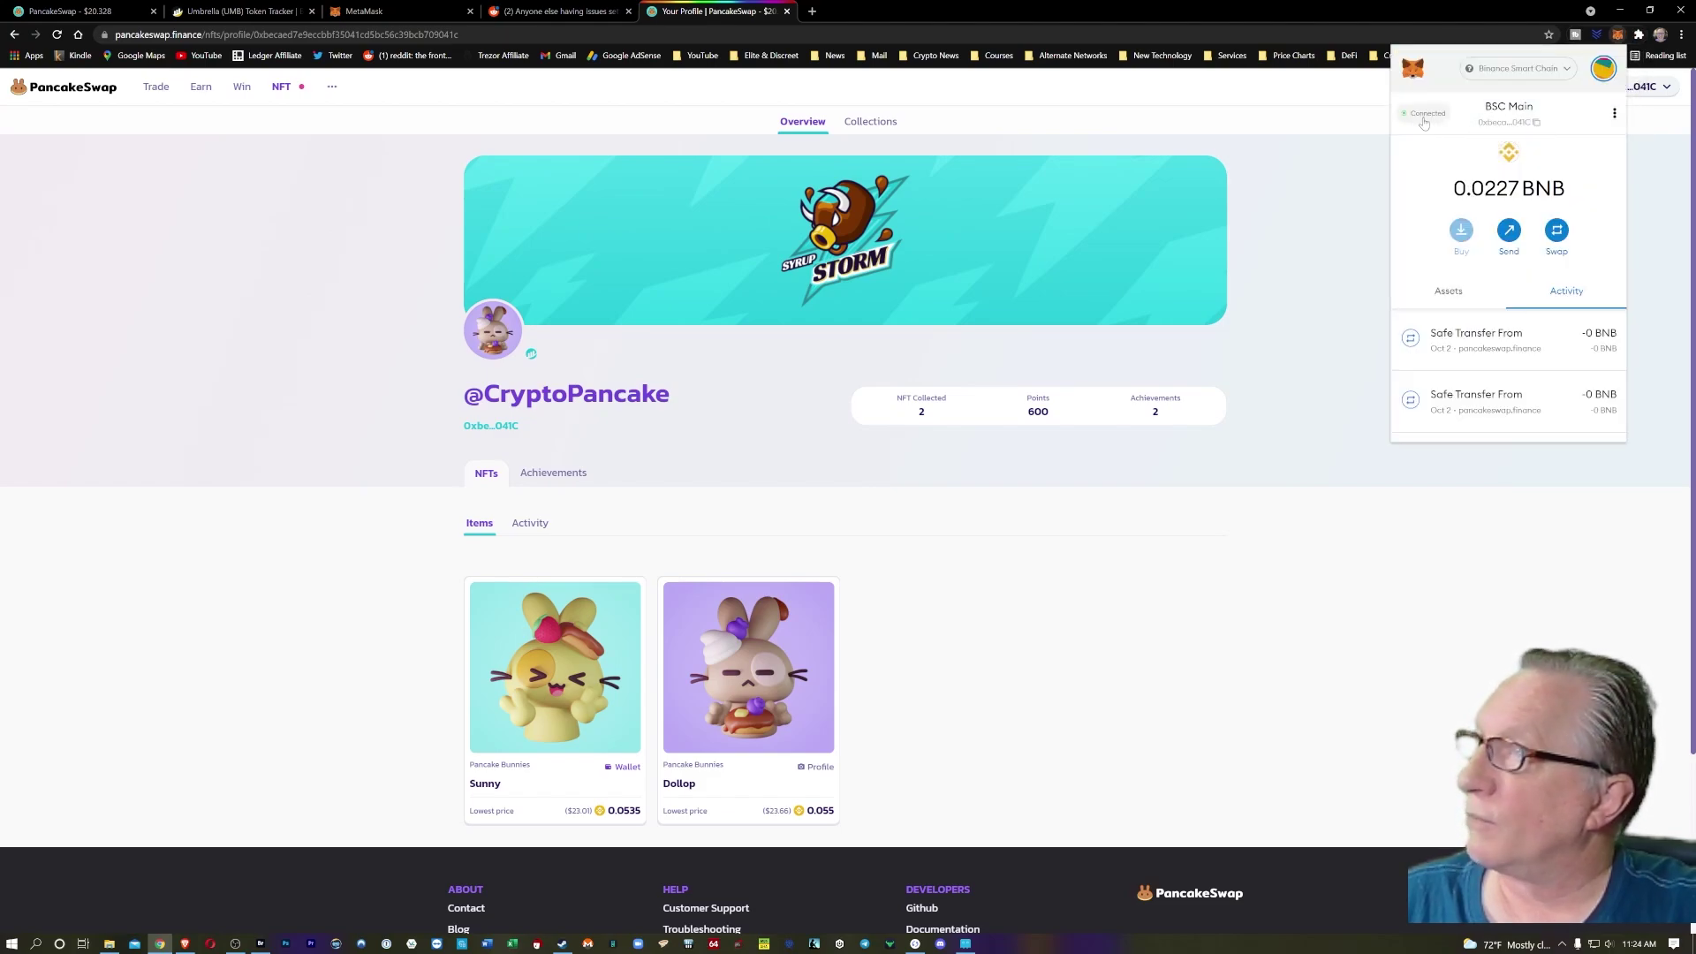
left_click(1427, 115)
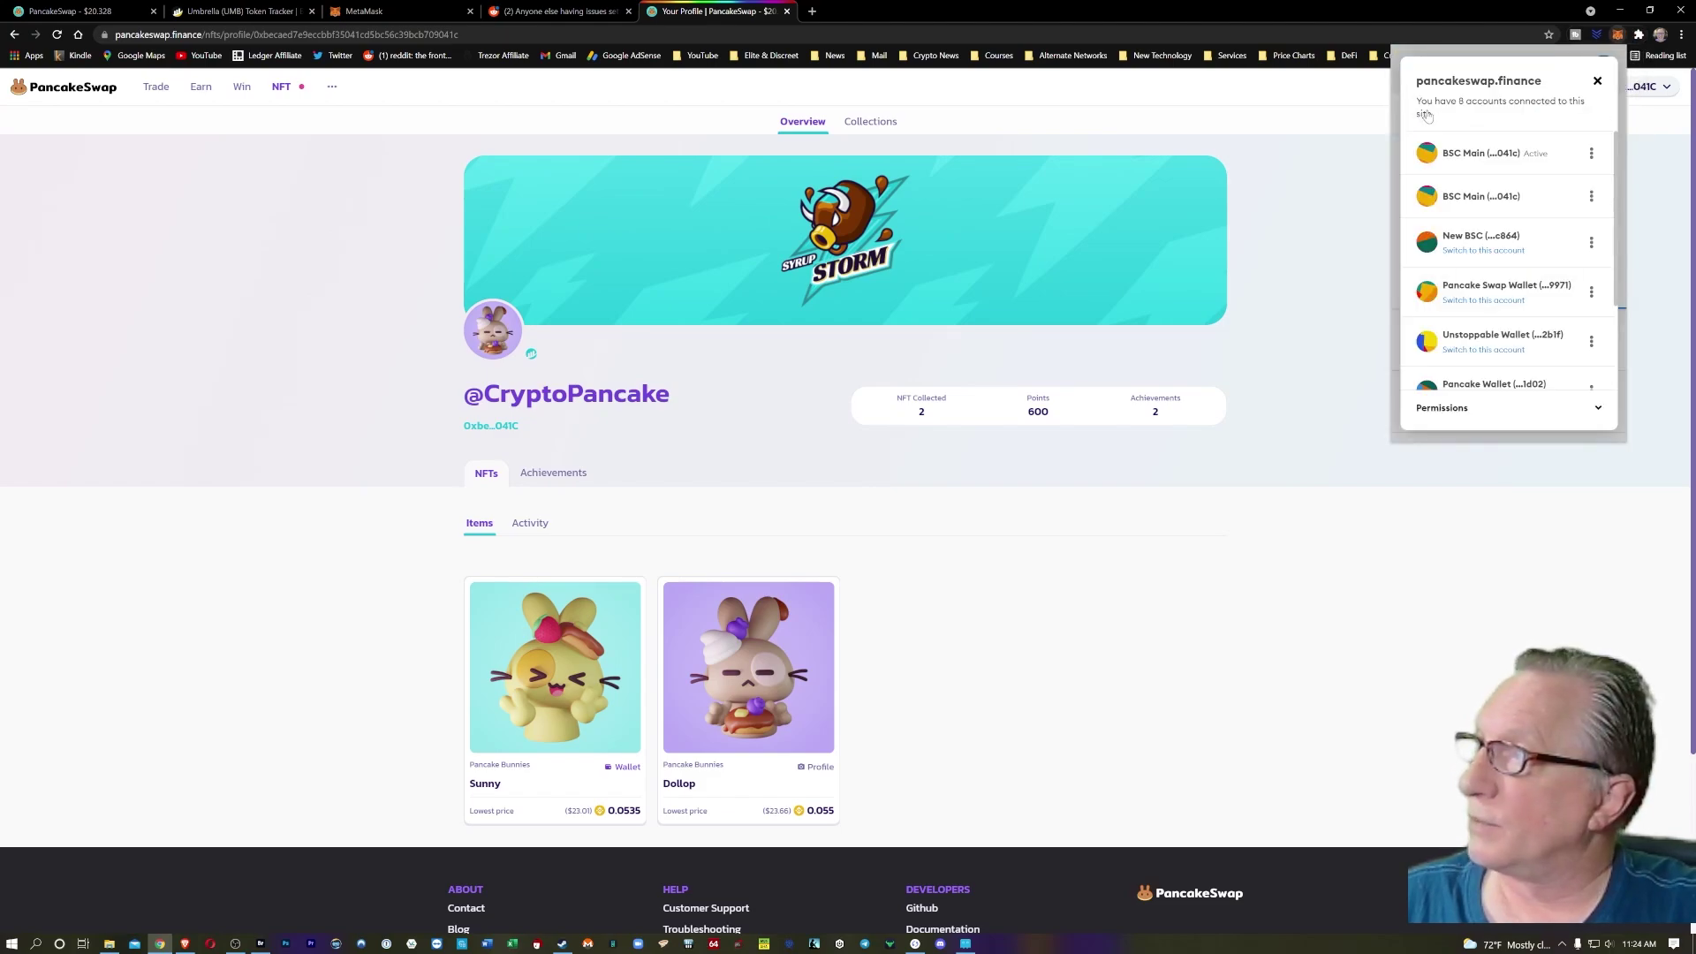
left_click(1477, 252)
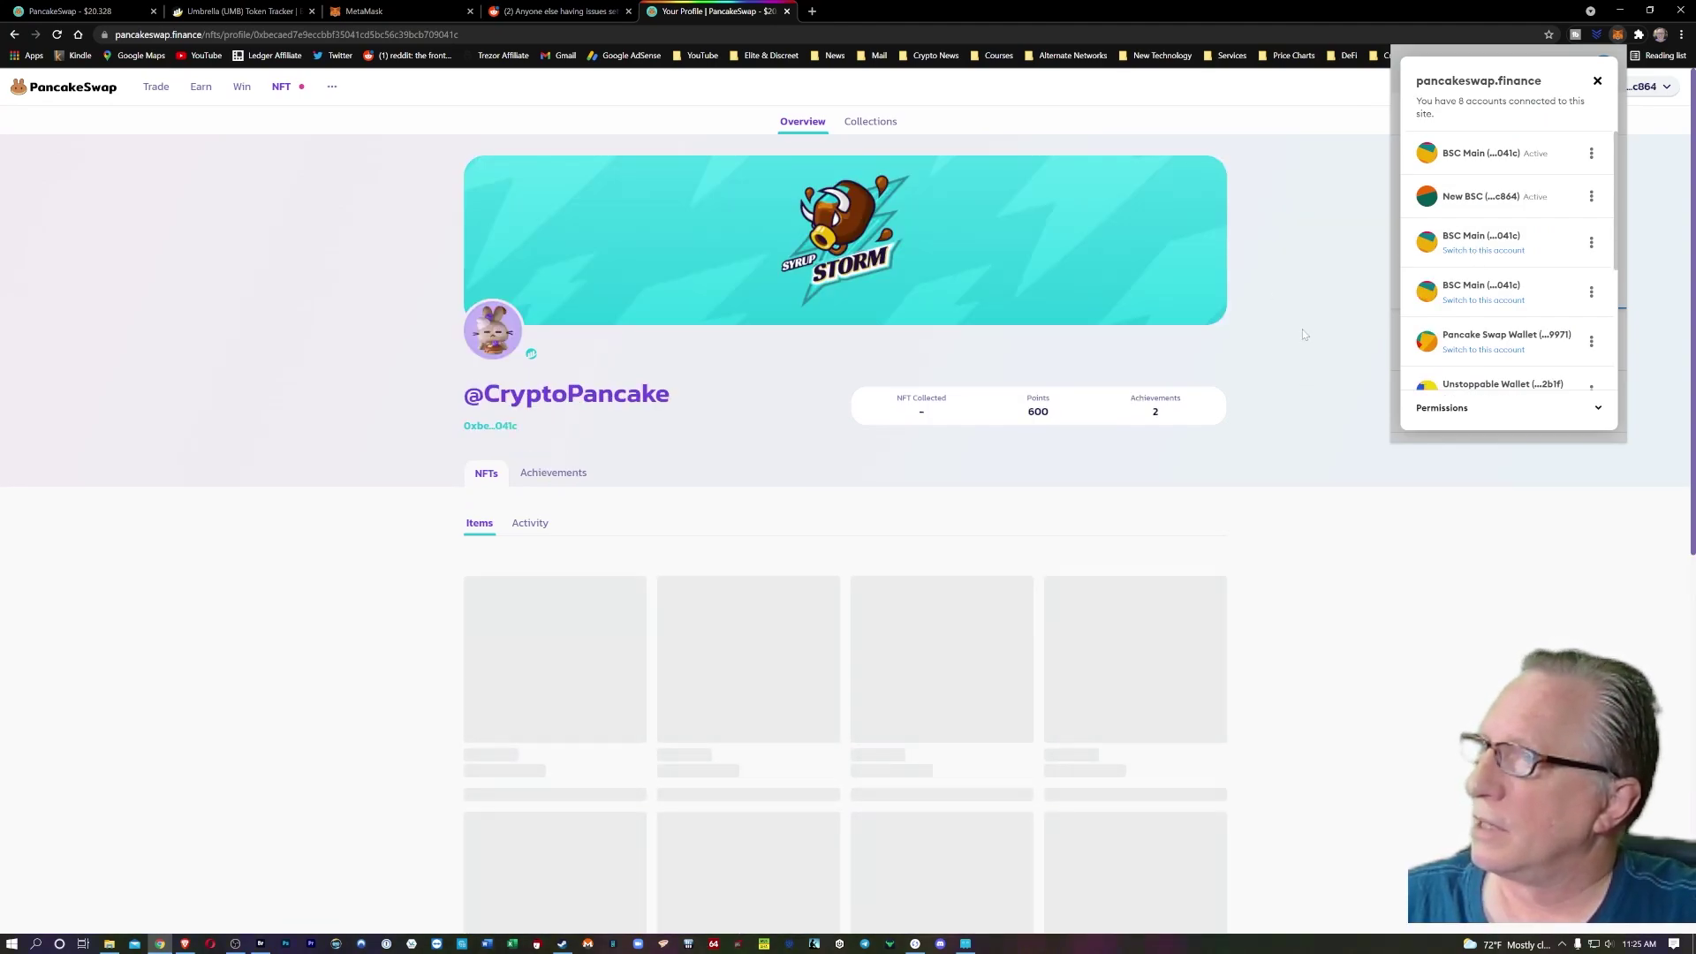
left_click(1324, 311)
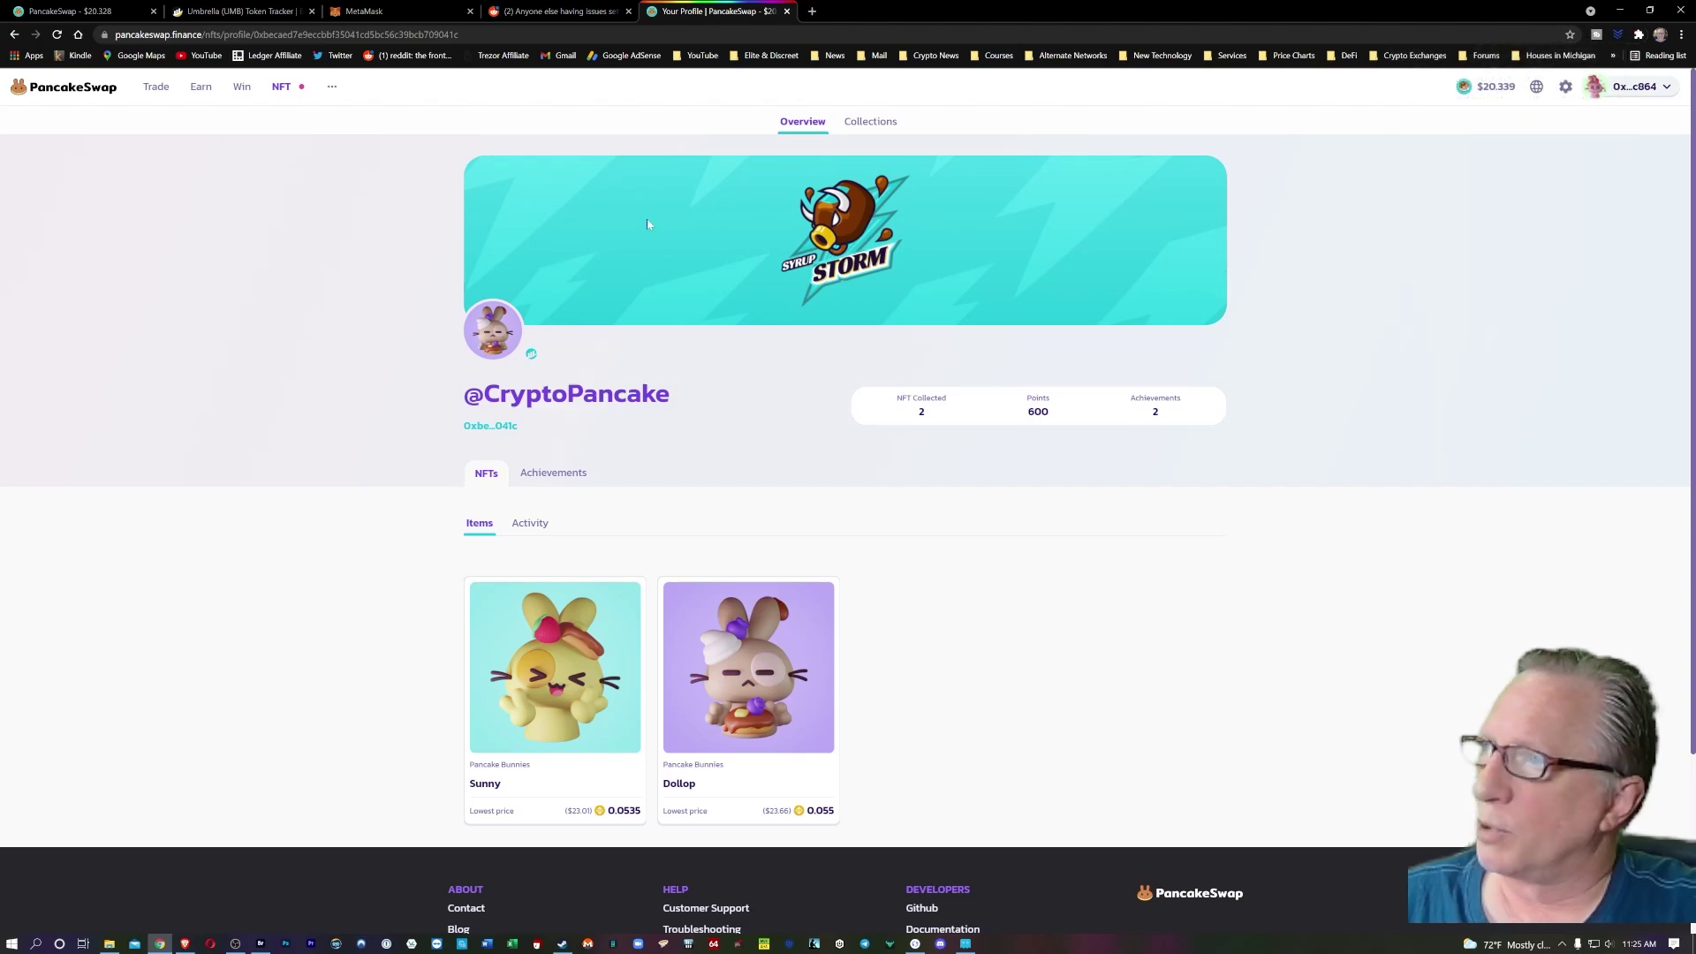
Open the Chaotic Cakers profile from the NFT Market and scroll to its six NFTs, including the second Twinkle.
left_click(874, 124)
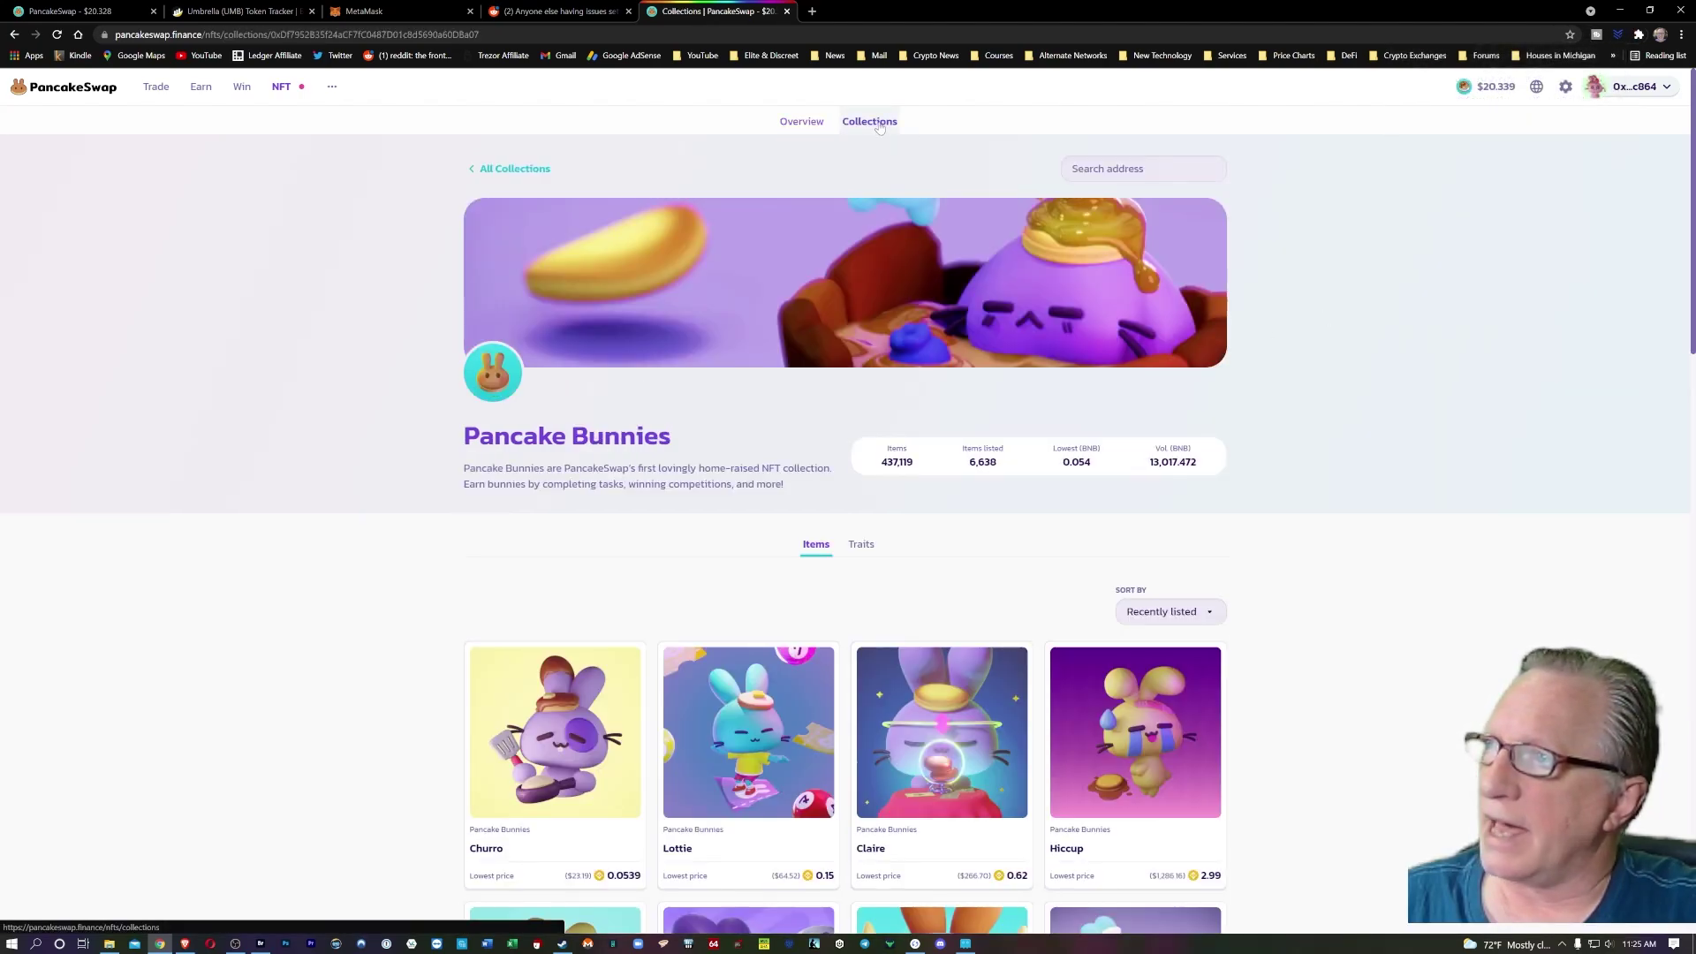
left_click(795, 124)
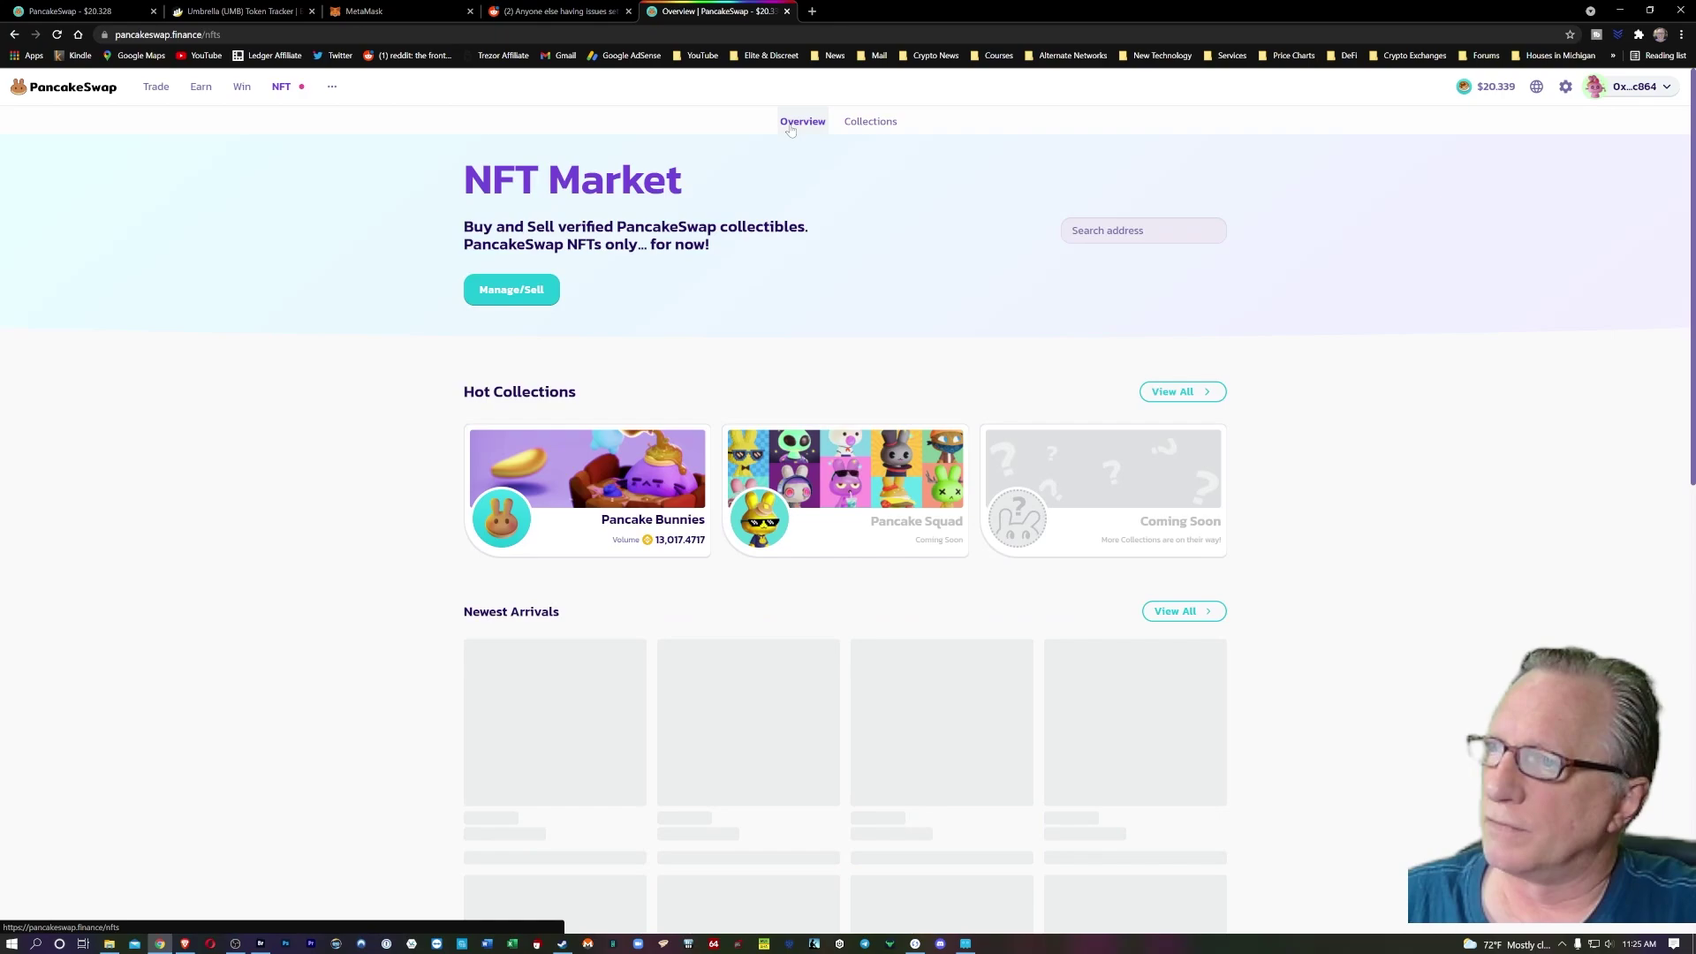
left_click(516, 296)
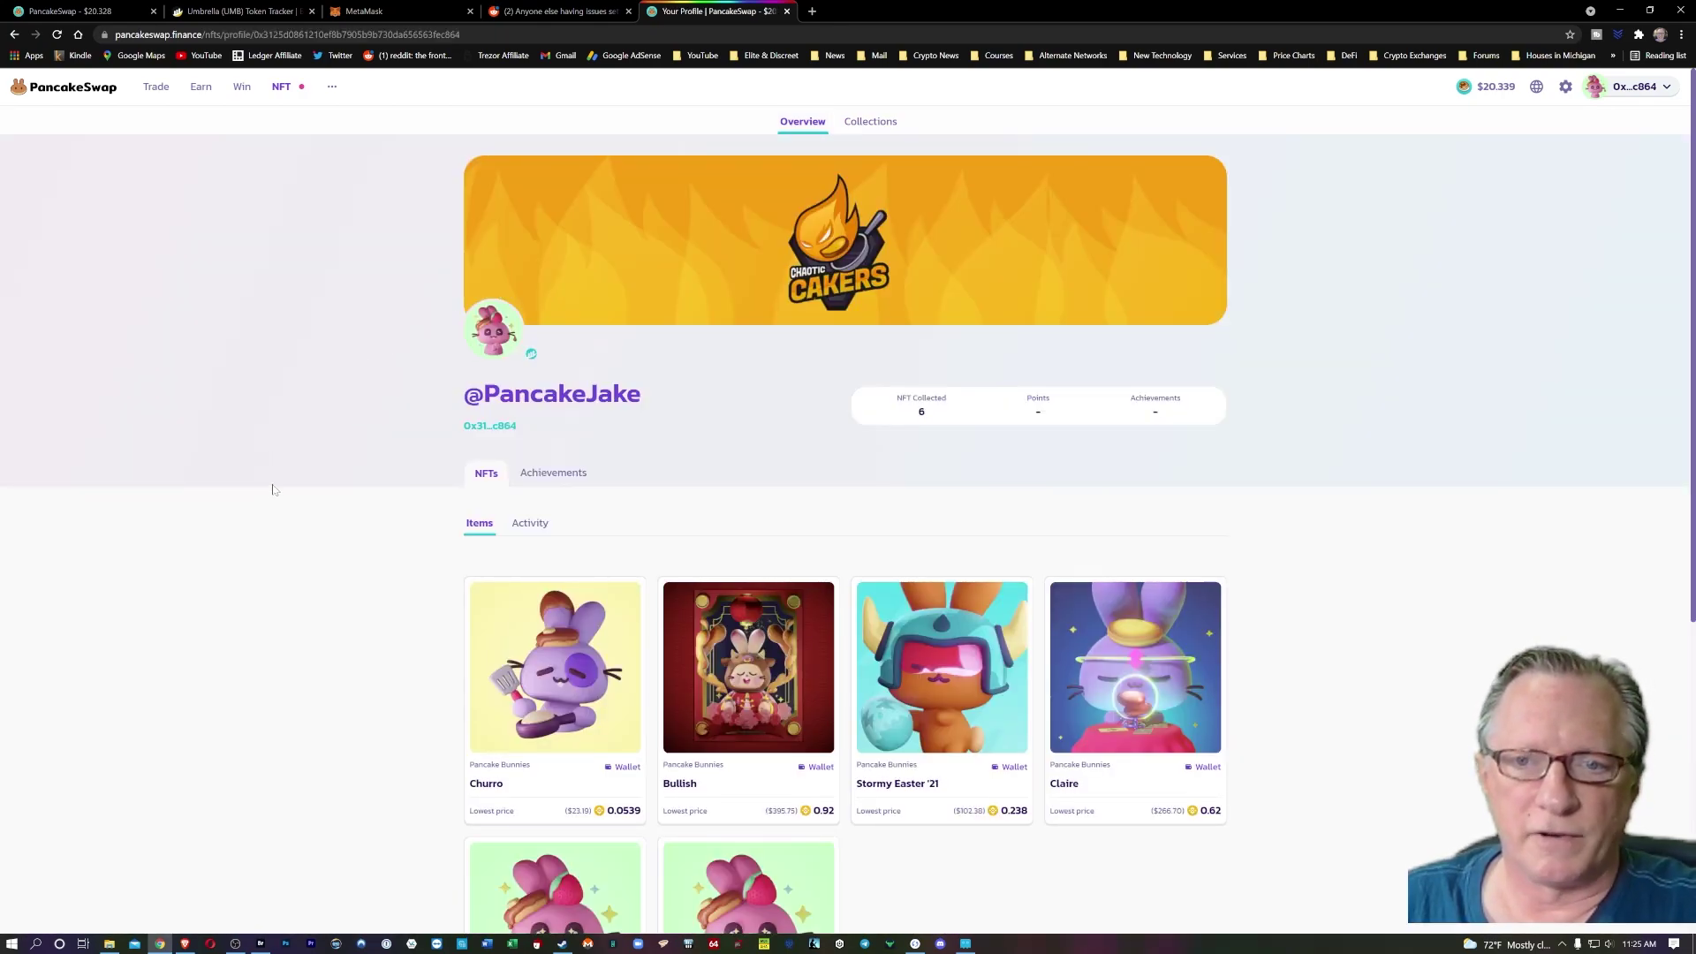
scroll(297, 493, "down", 4)
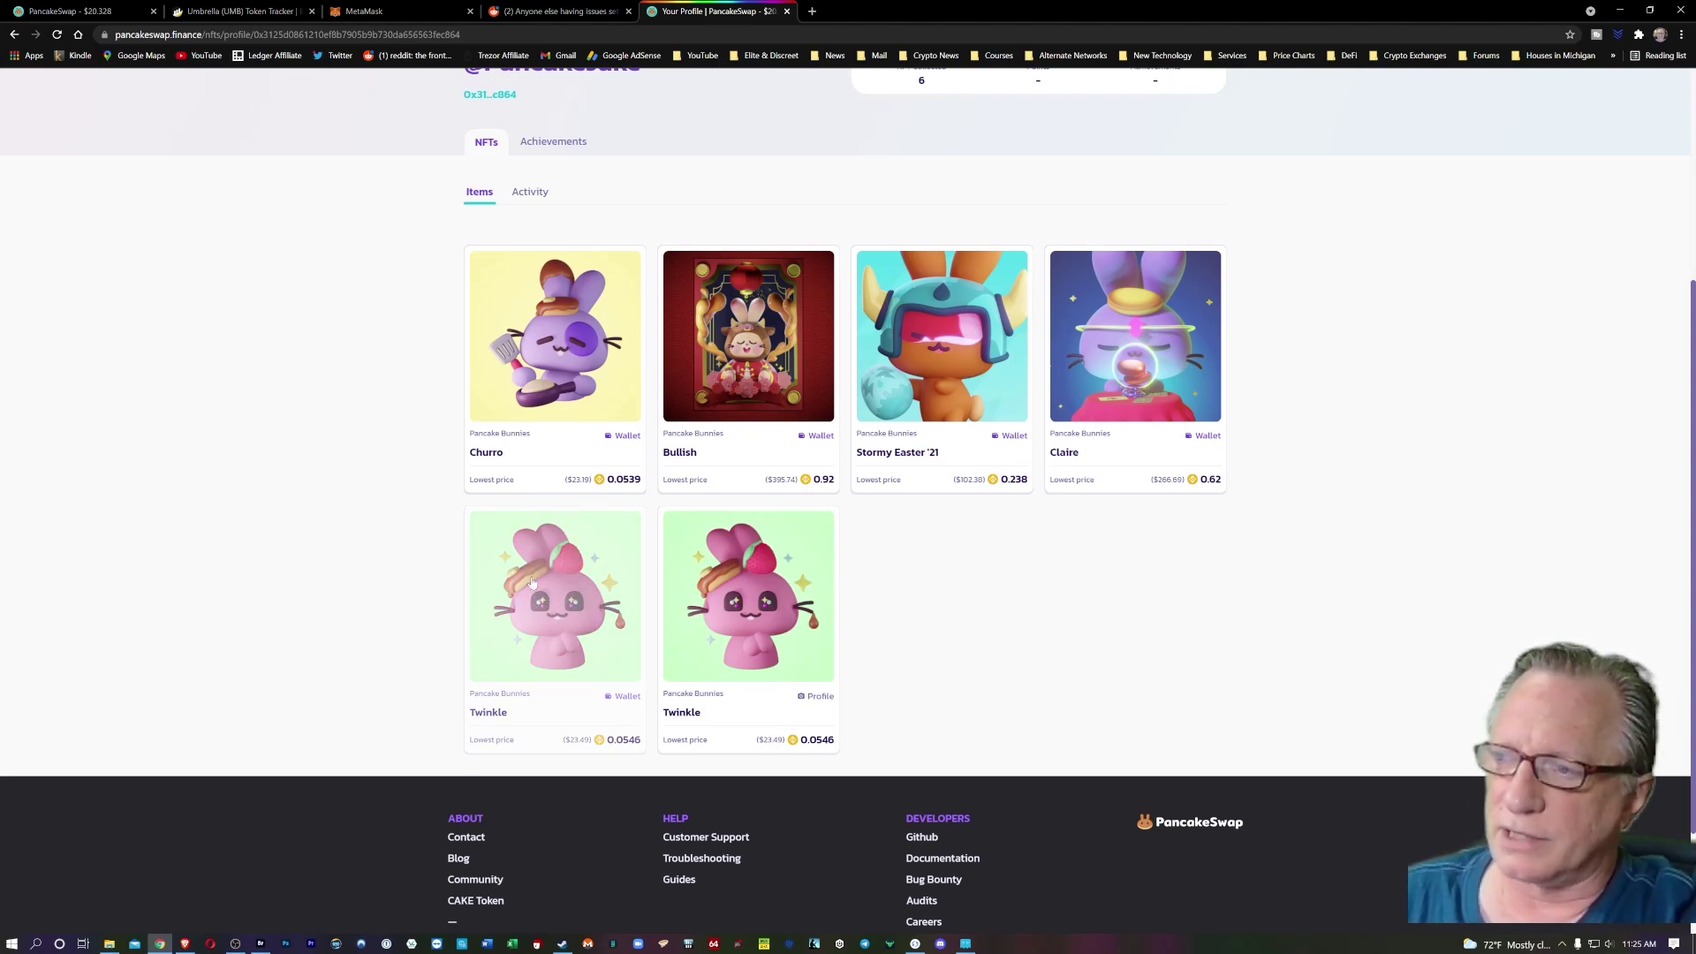
Start selling a wallet-held Twinkle bunny, correcting the asking price from 0.05 to 0.04 WBNB.
left_click(549, 598)
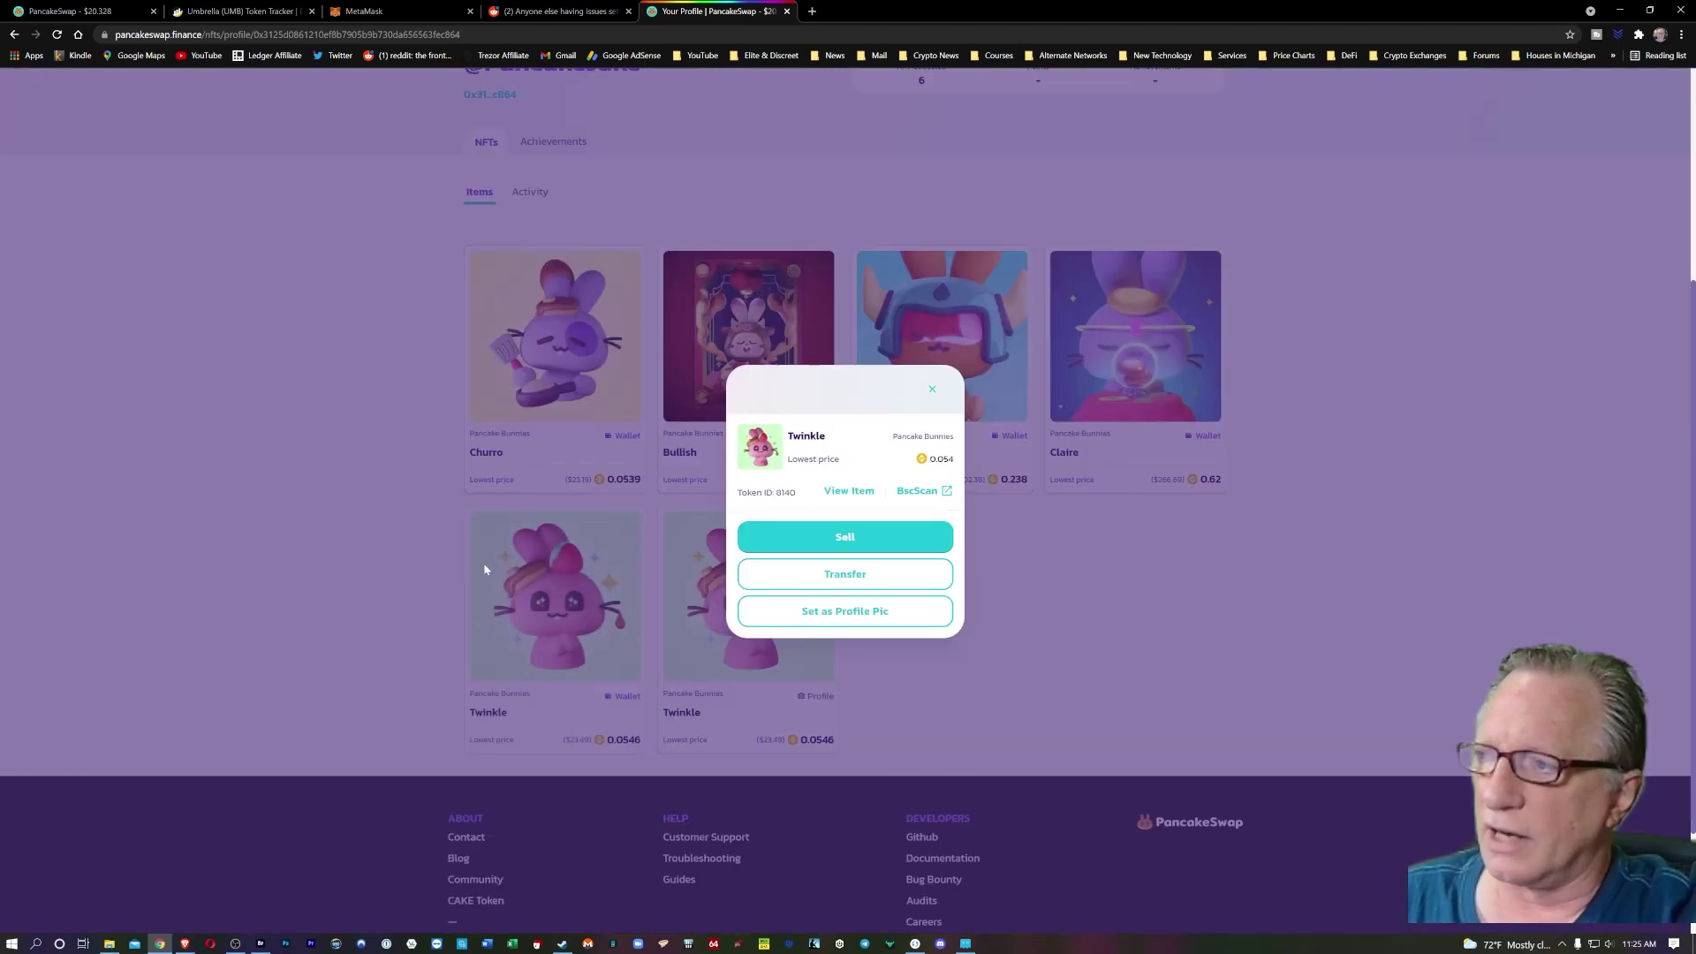
left_click(844, 538)
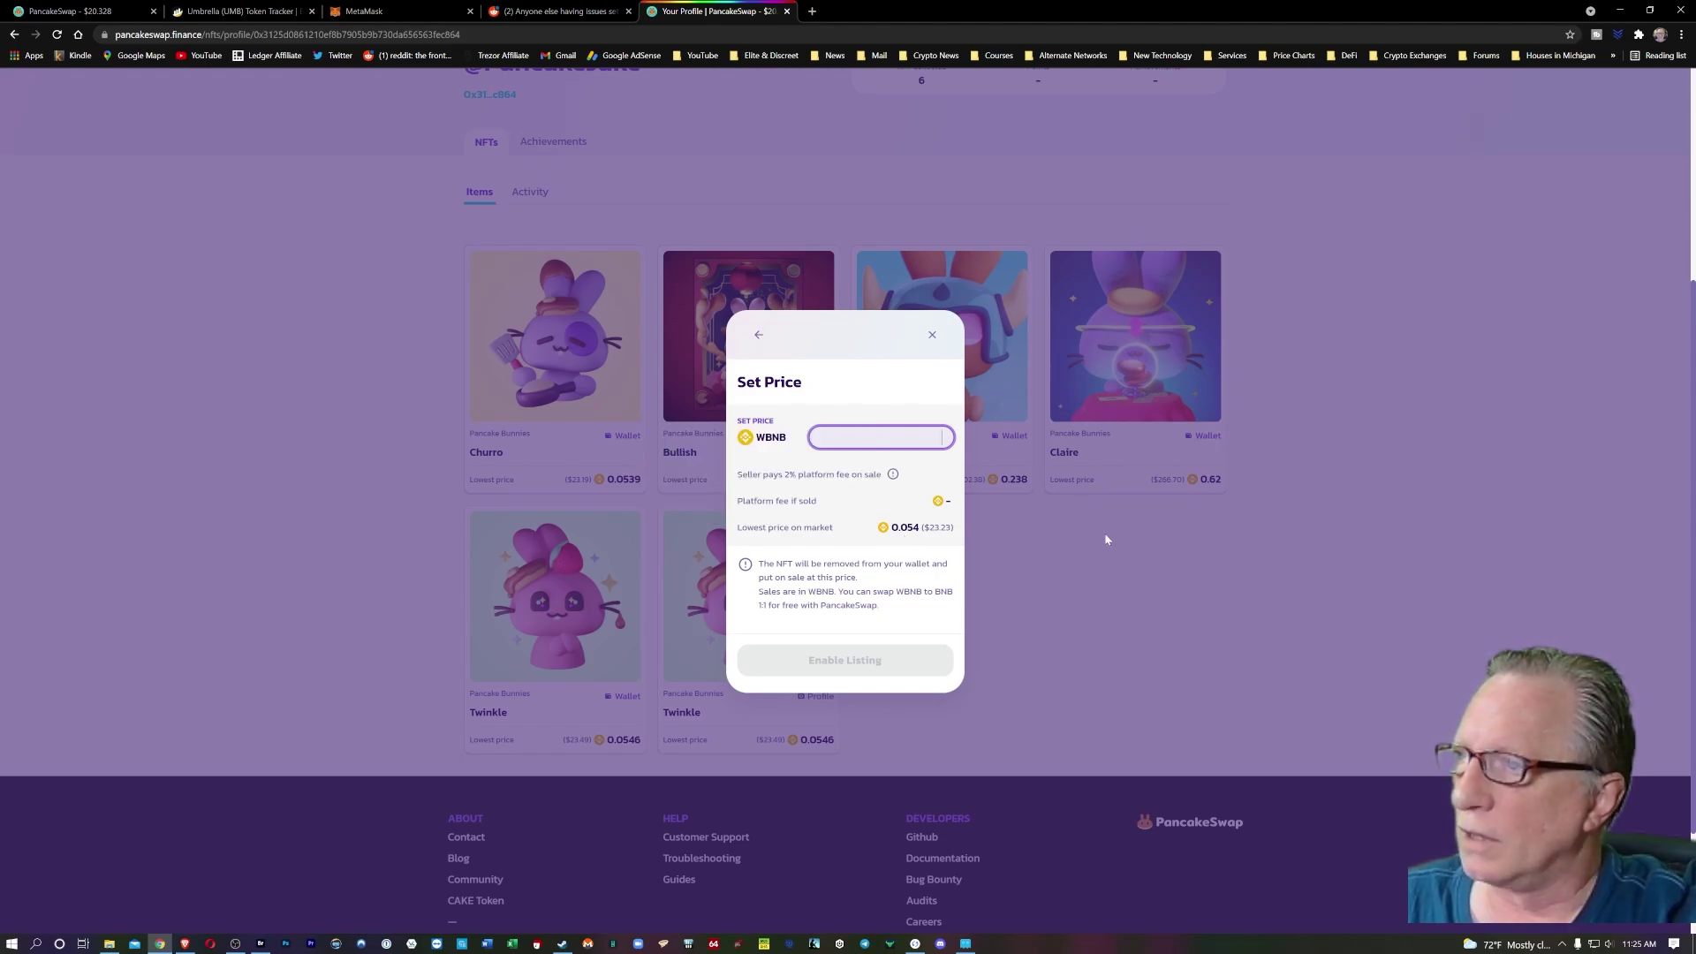
type("0")
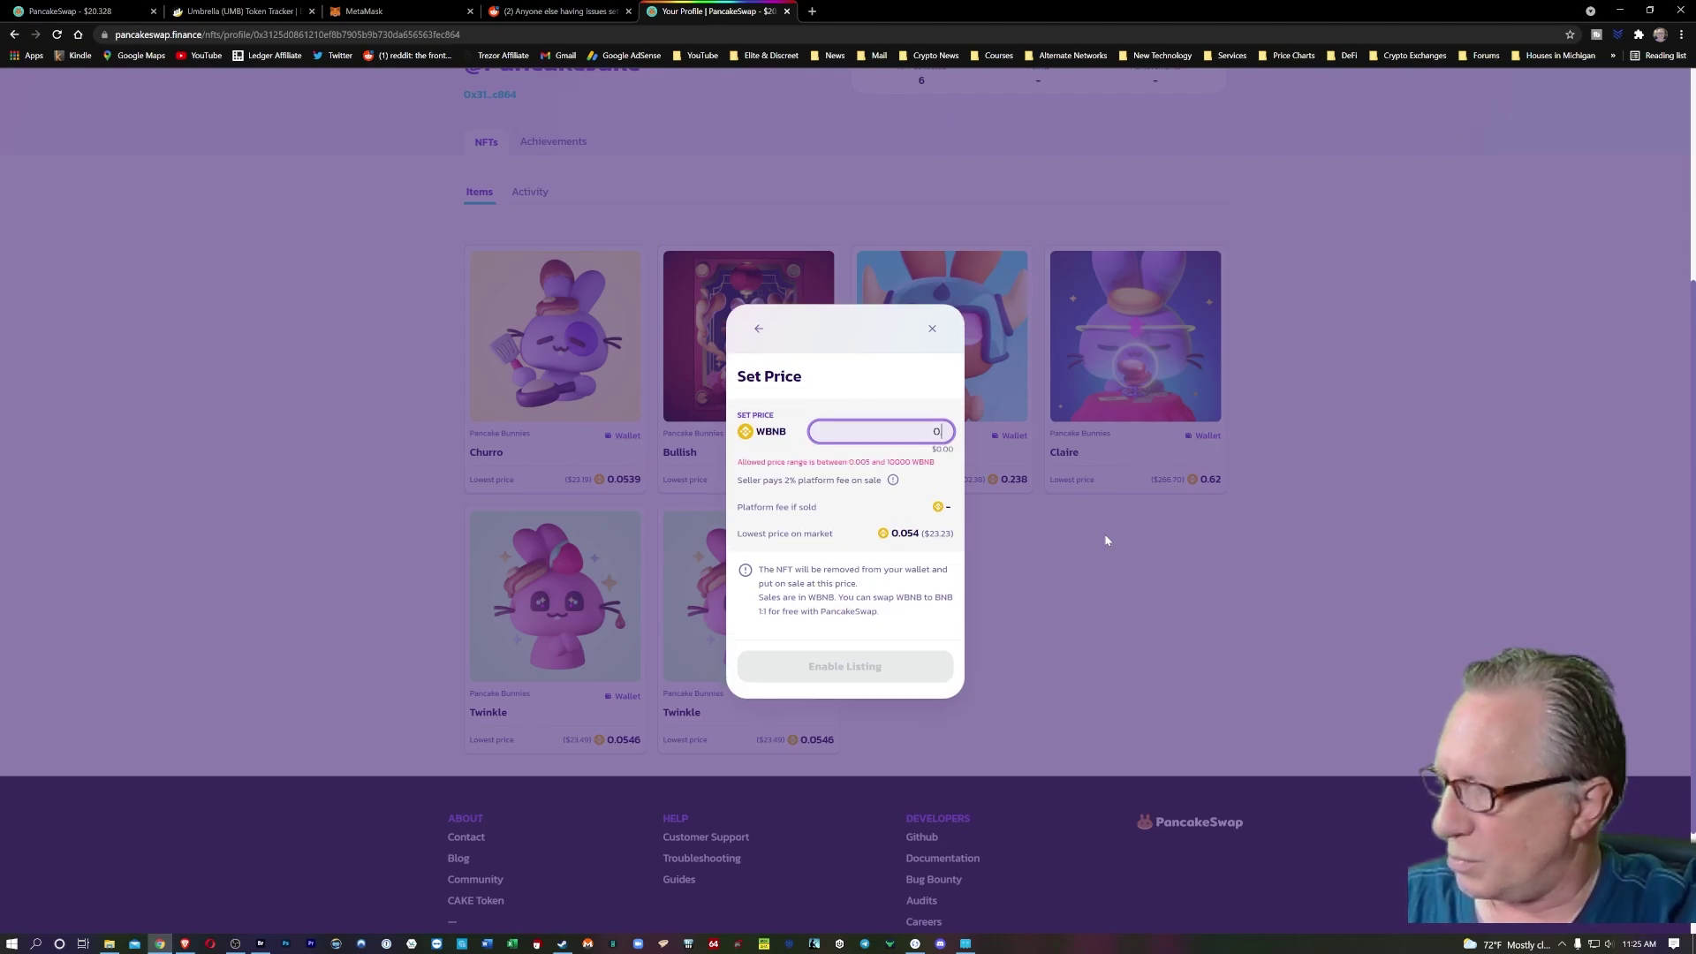
type(".05")
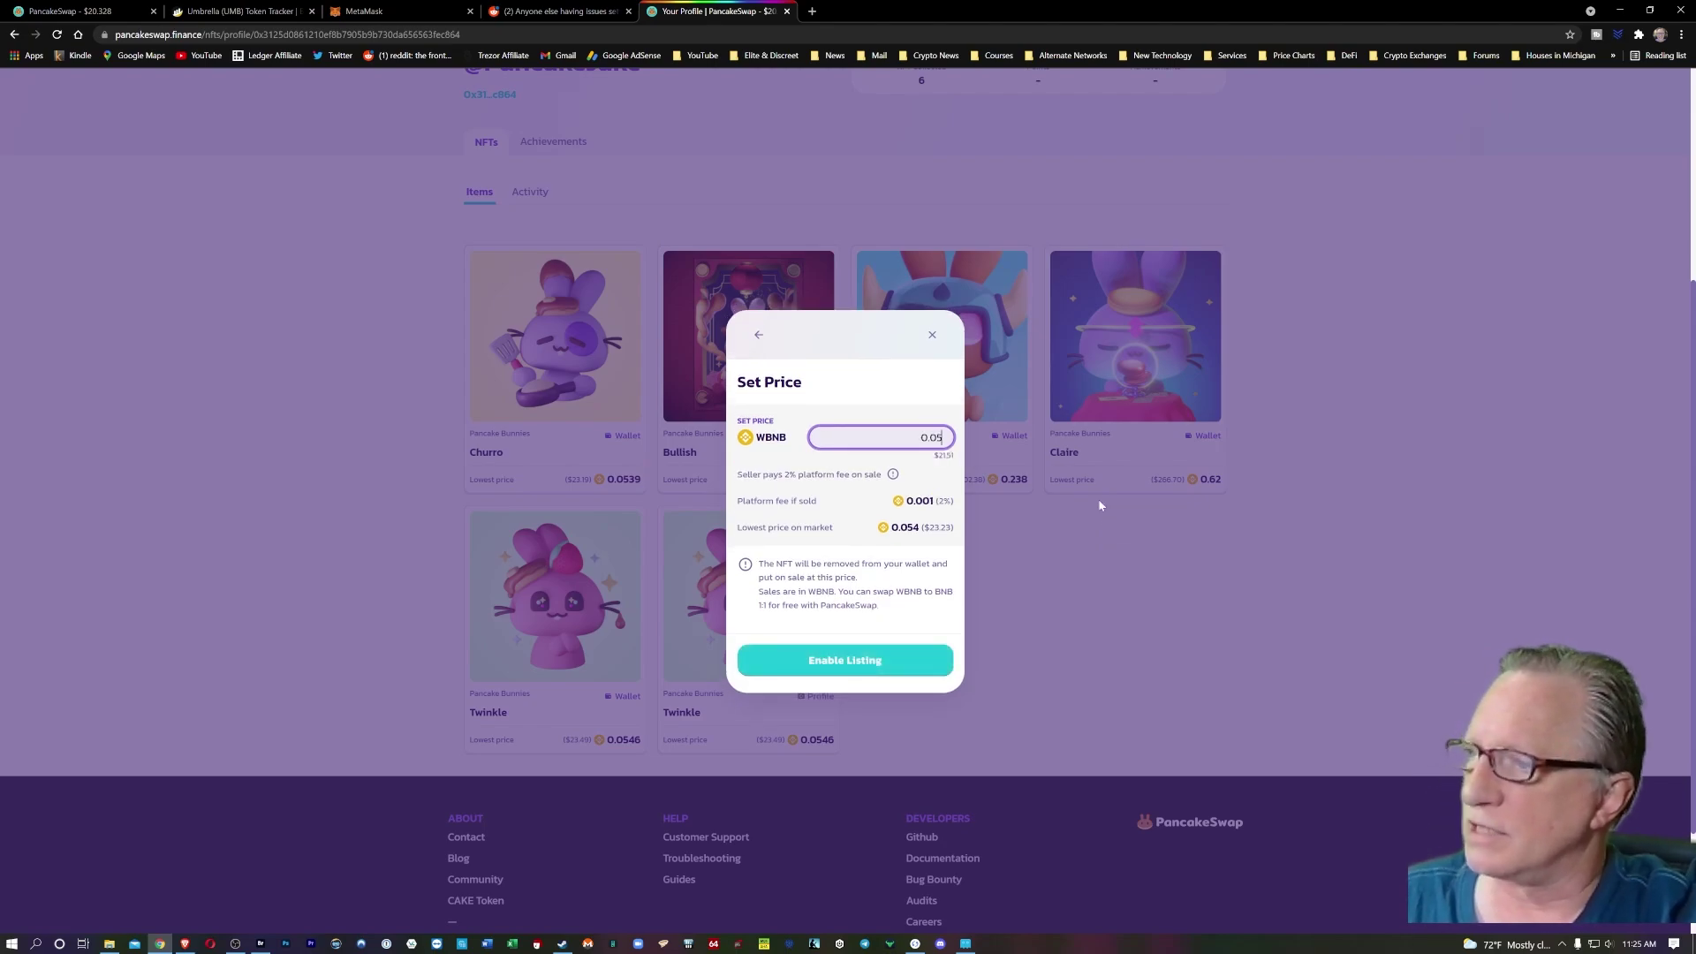
left_click(861, 677)
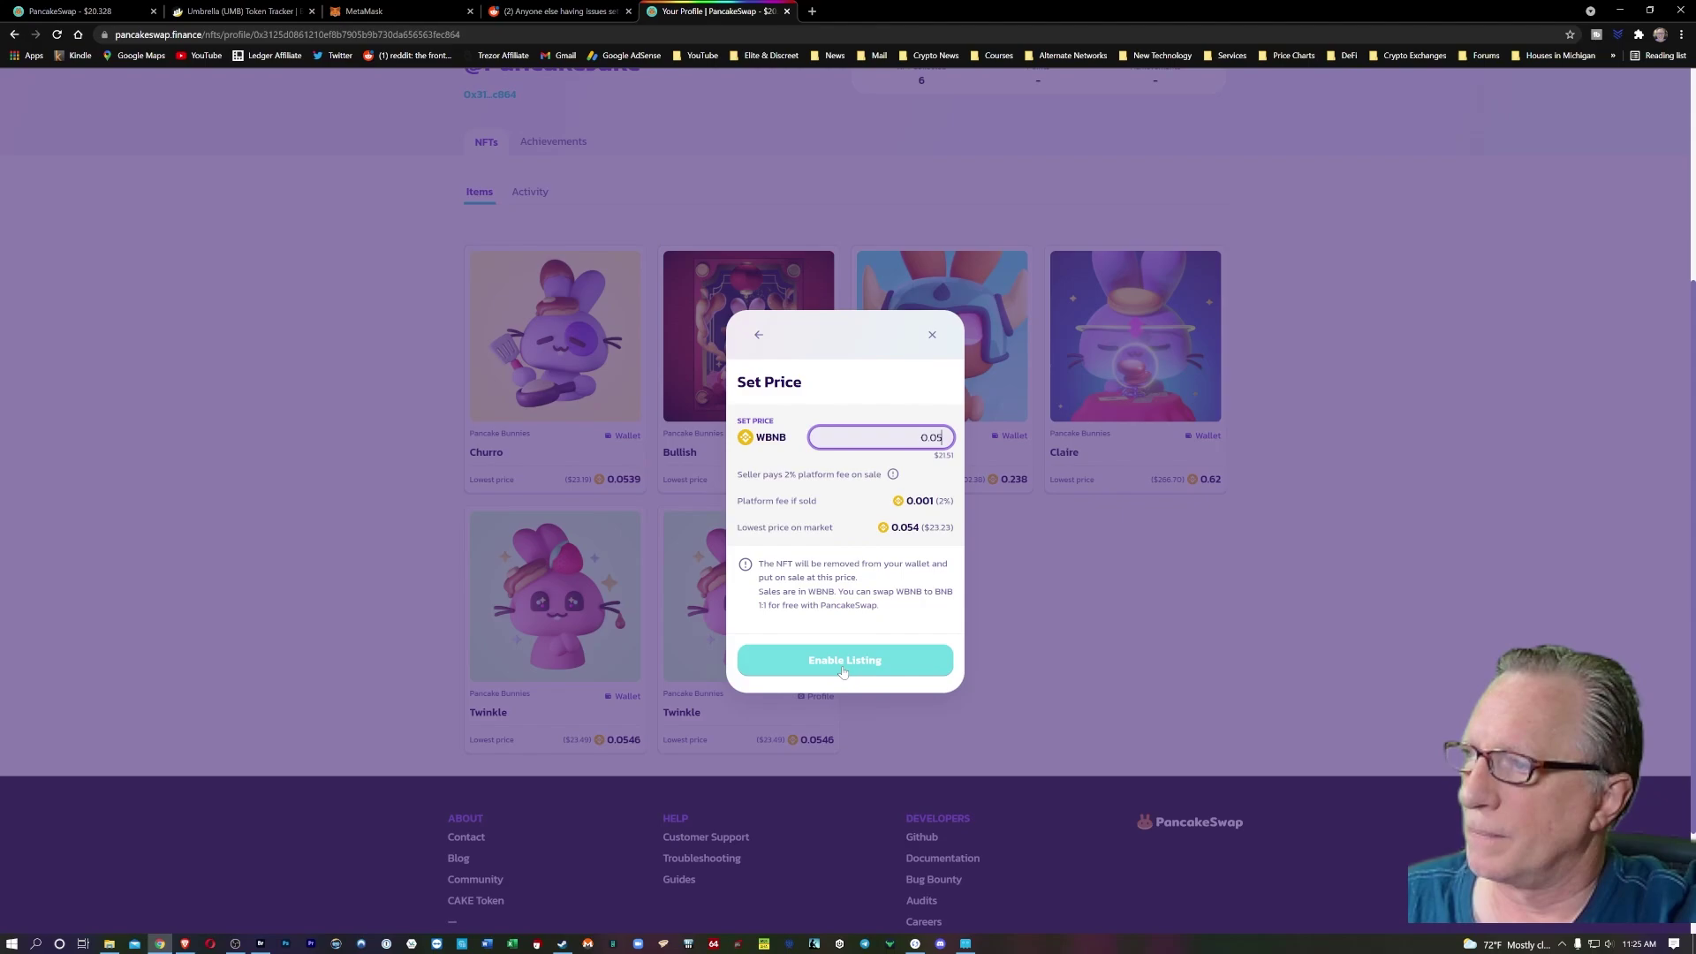
key("BackSpace")
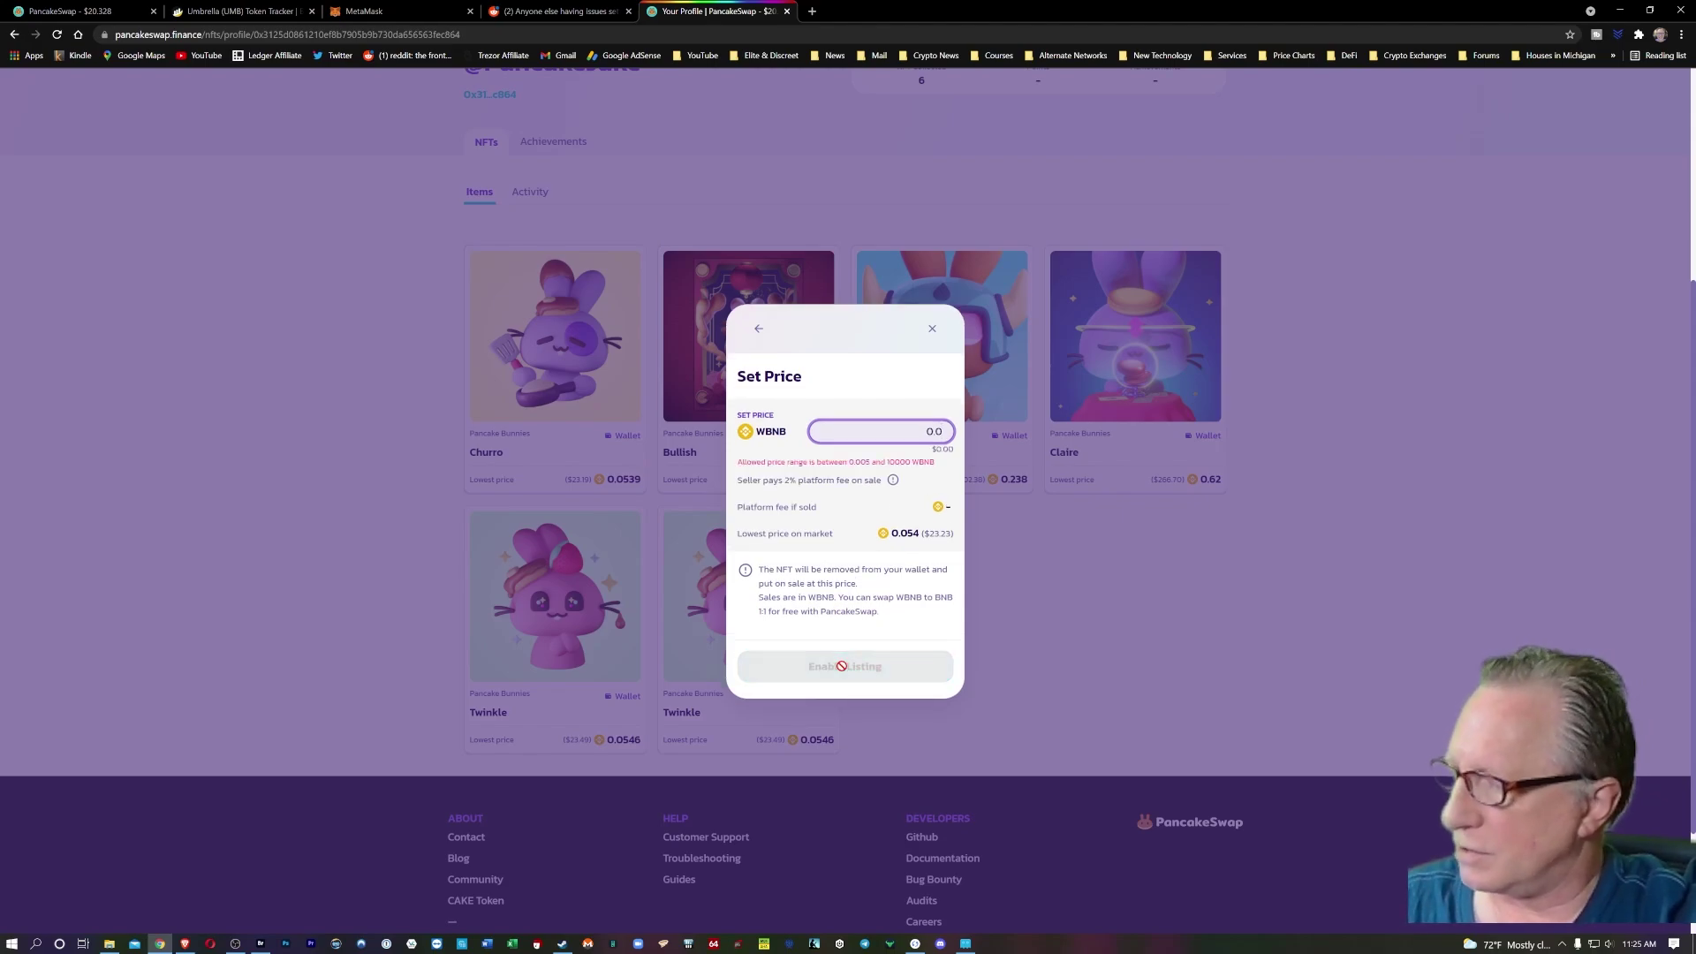
type("4")
left_click(836, 667)
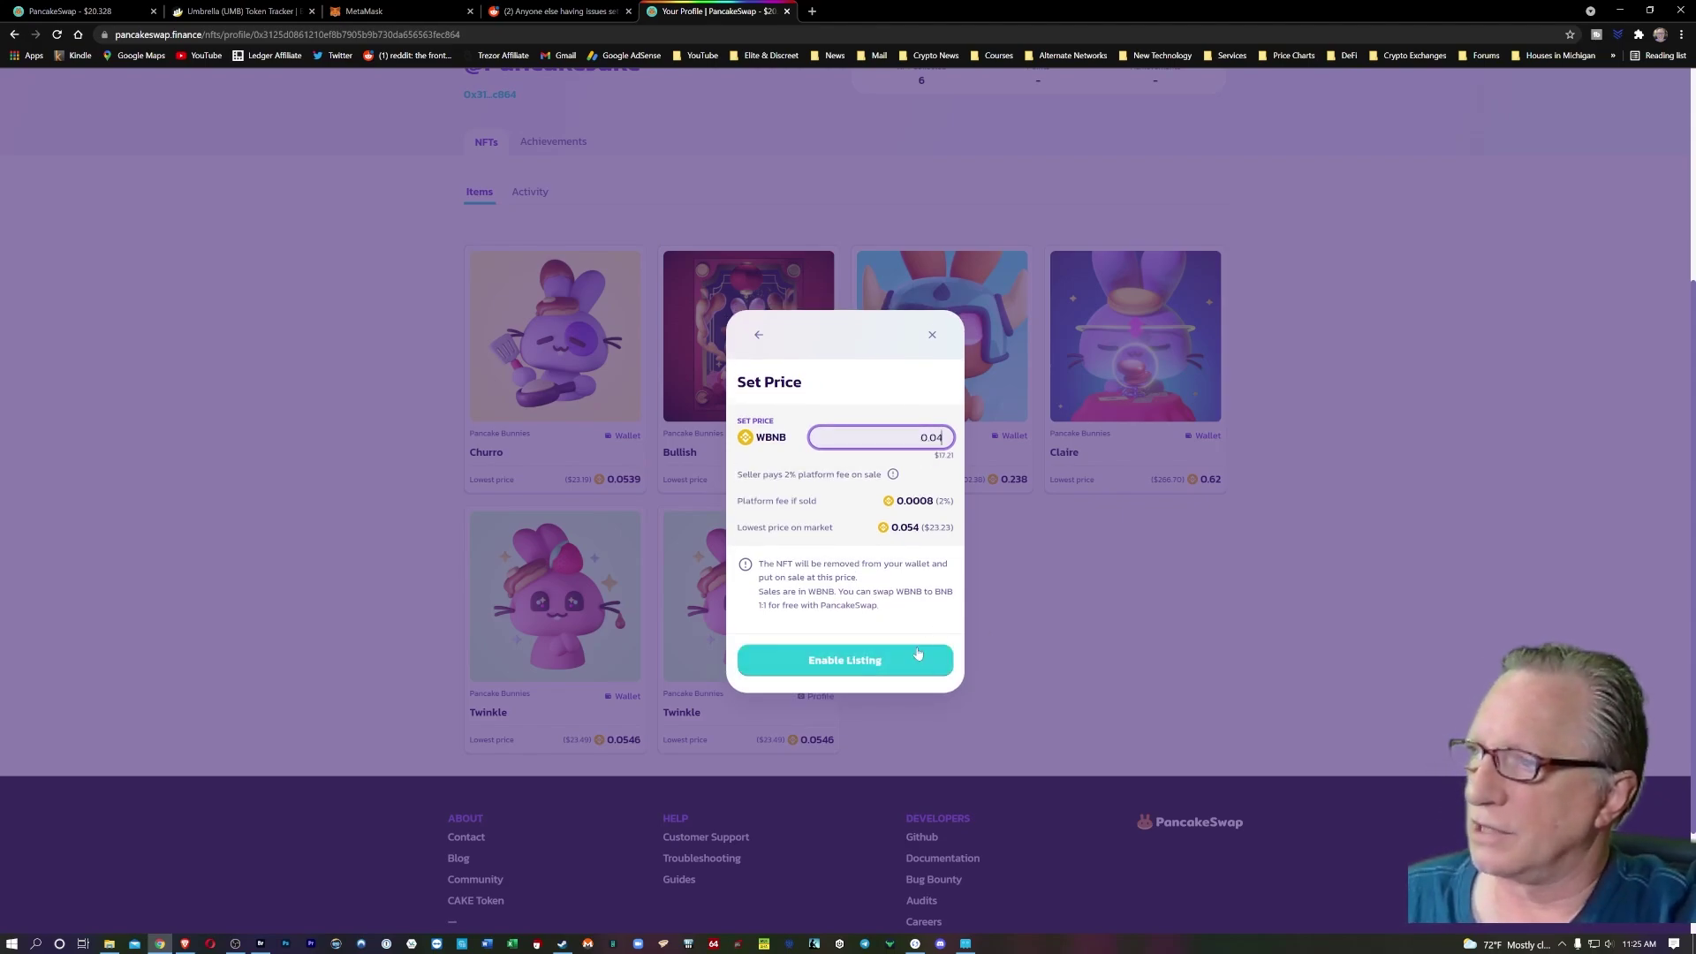
Enable the listing and confirm it, approving both transactions in MetaMask.
left_click(839, 666)
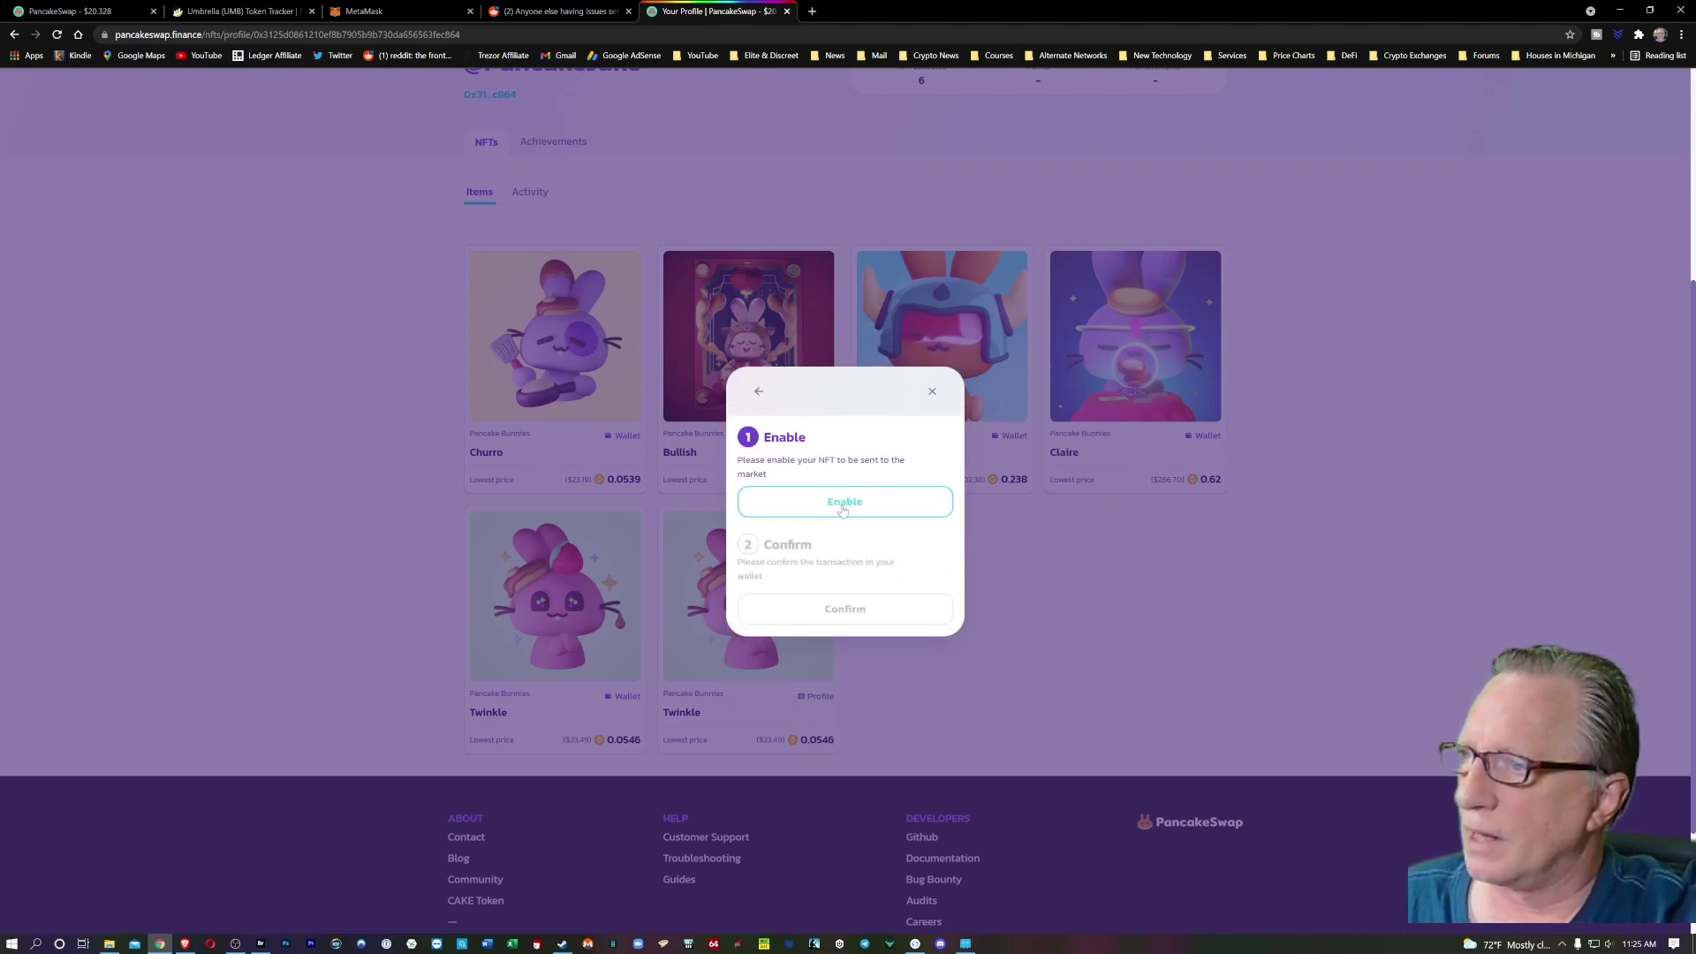
left_click(843, 503)
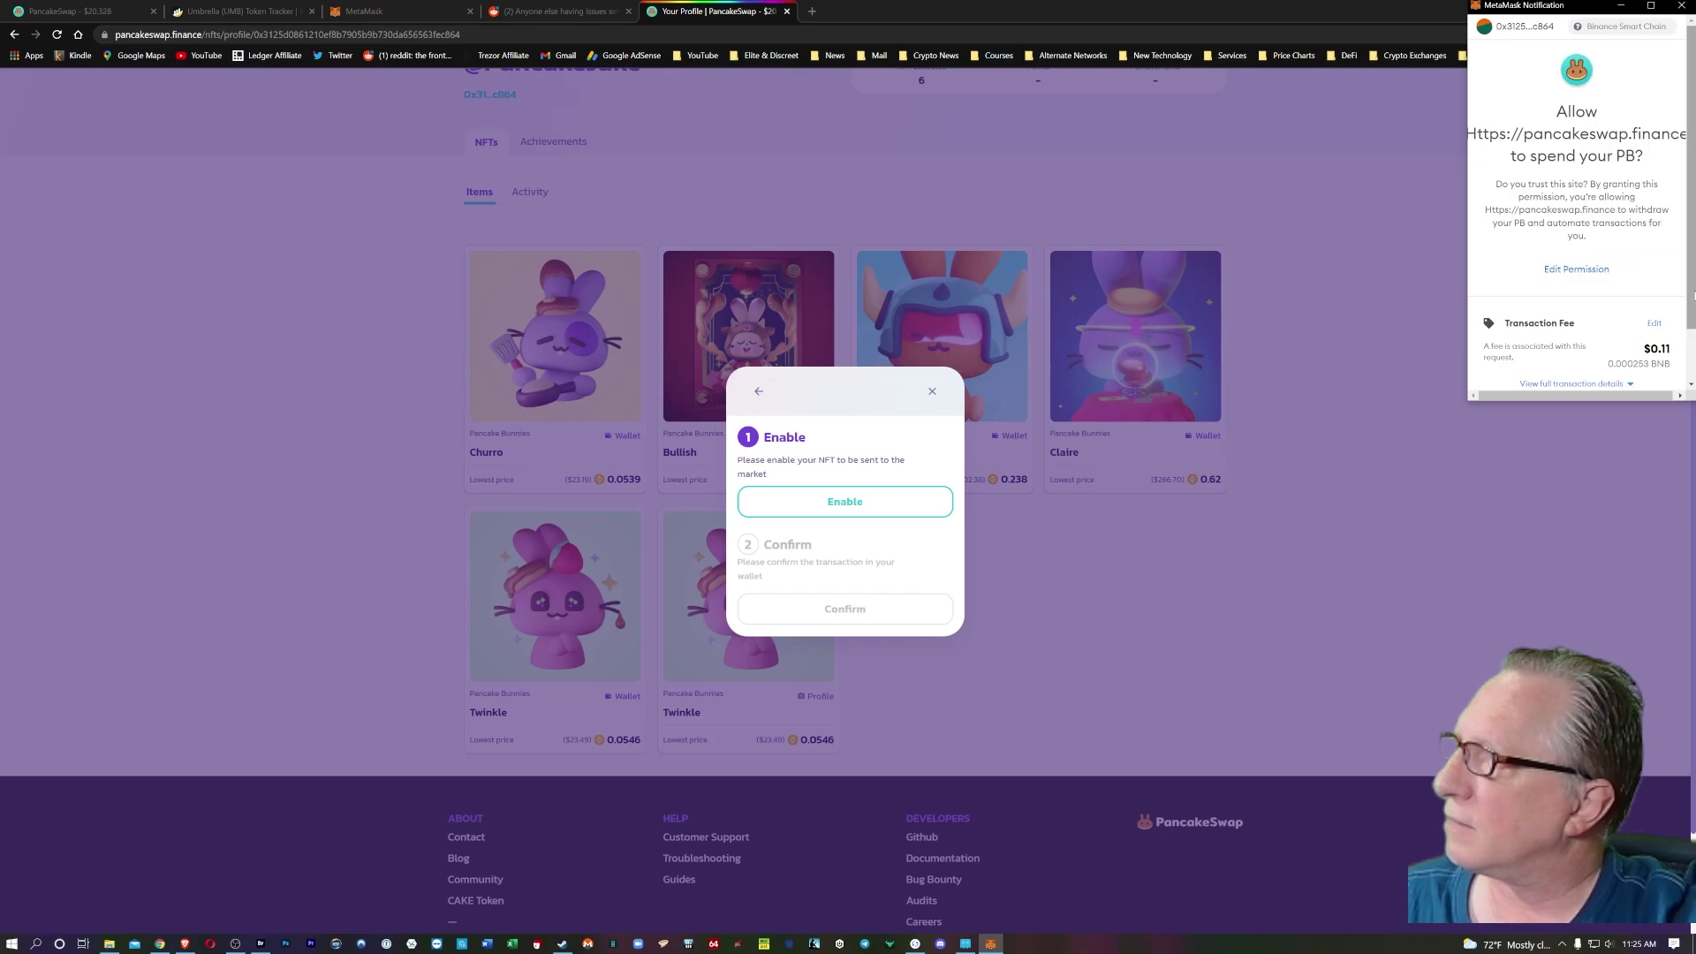
scroll(1639, 376, "down", 2)
left_click(1639, 371)
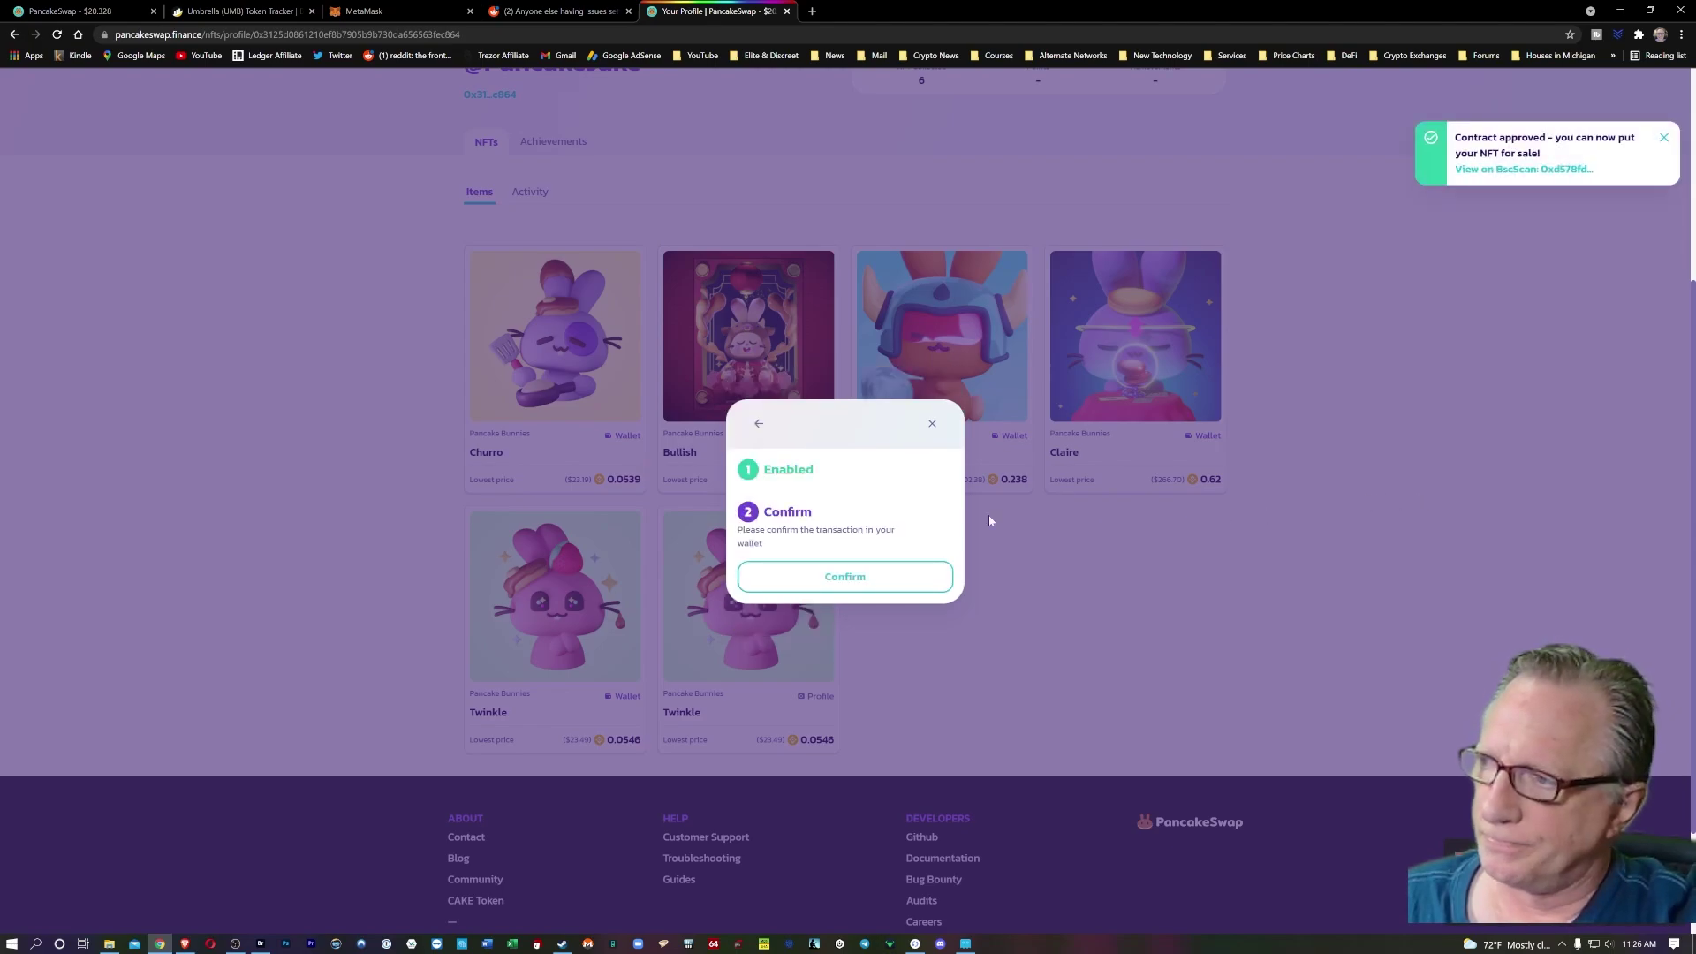
left_click(844, 579)
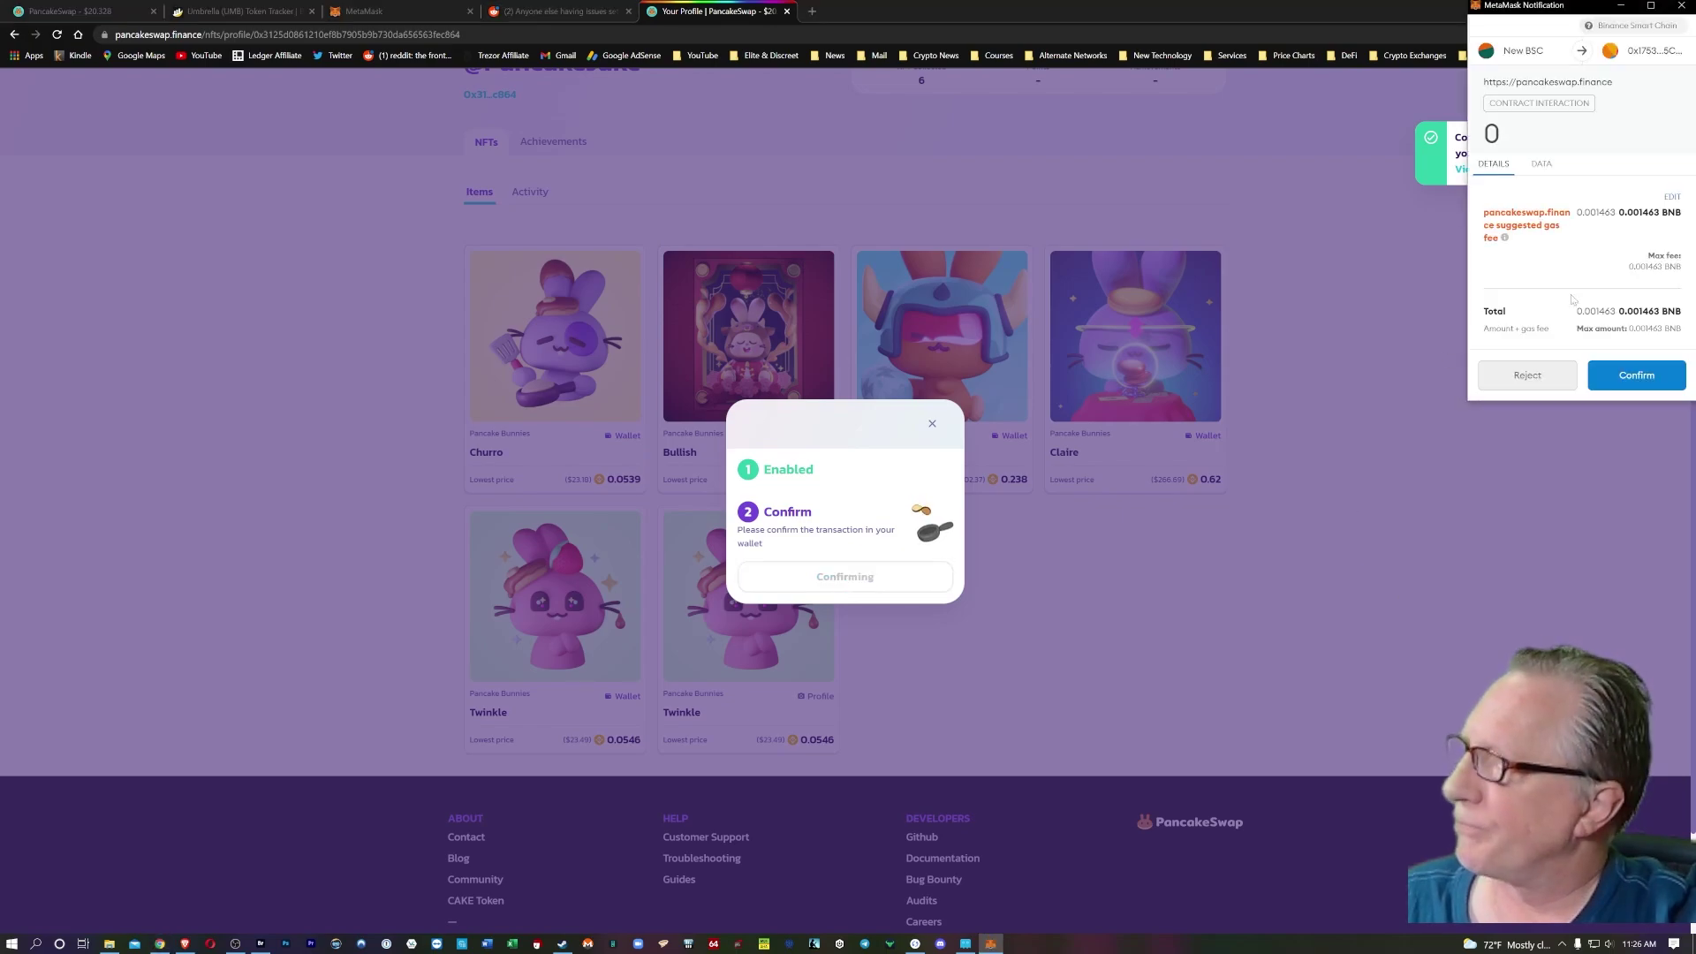
left_click(1628, 389)
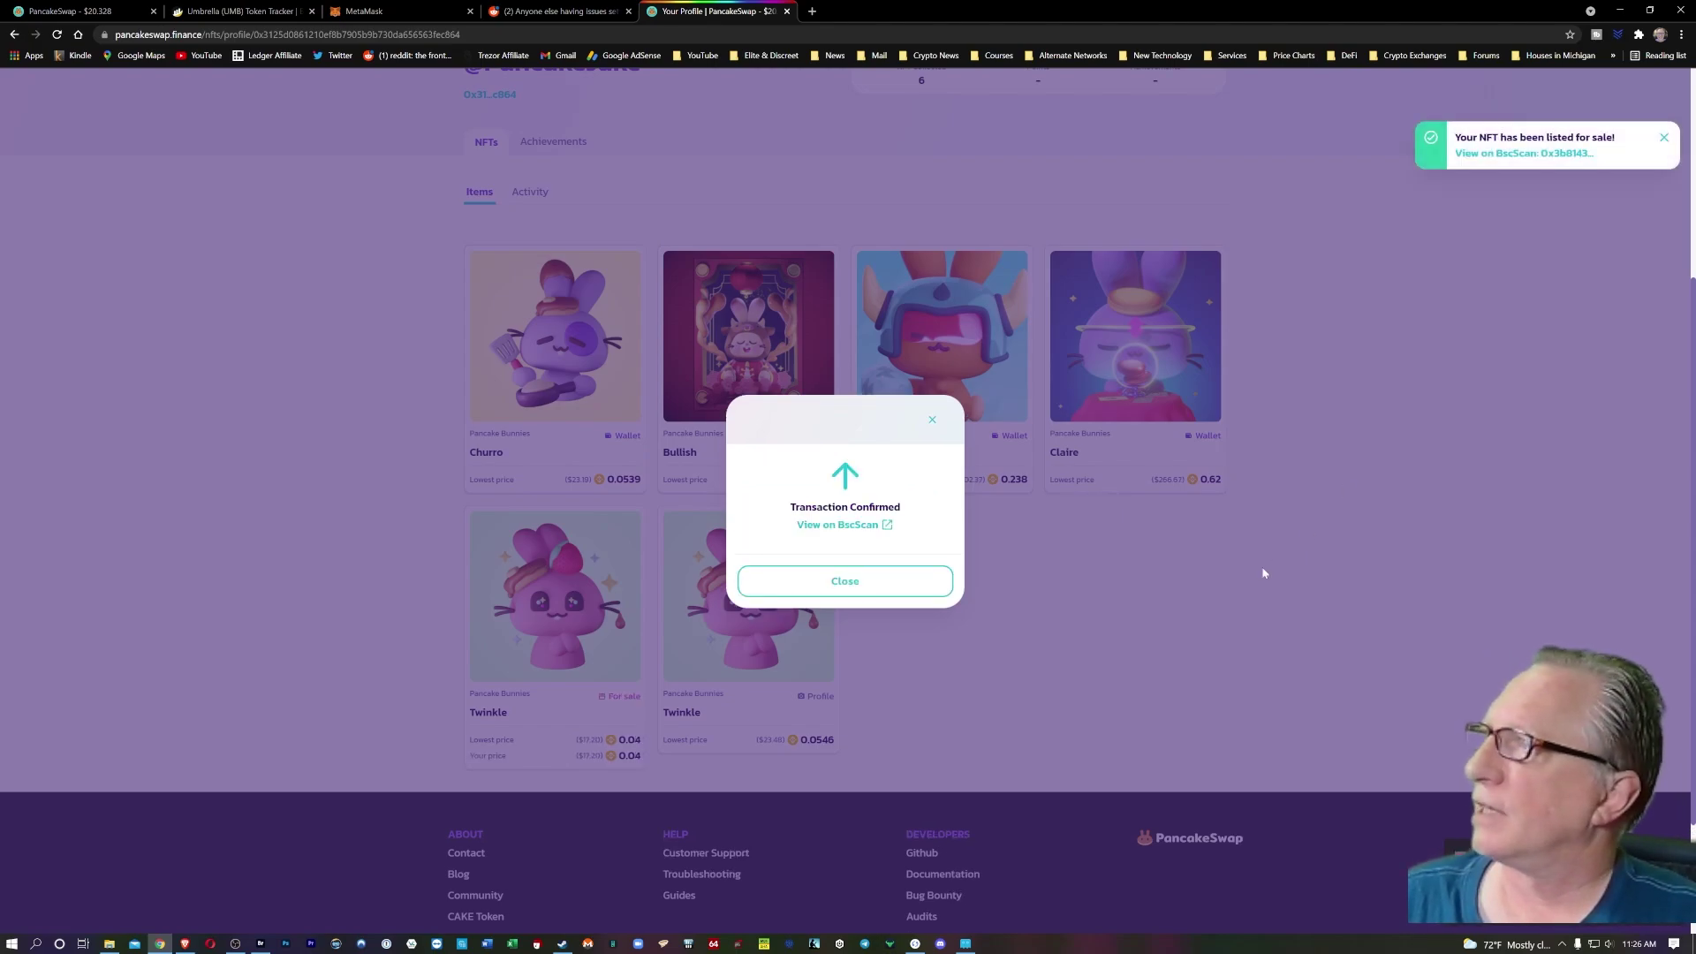
Dismiss the Transaction Confirmed dialog and scroll through the profile page looking for its history.
left_click(874, 588)
scroll(250, 586, "down", 2)
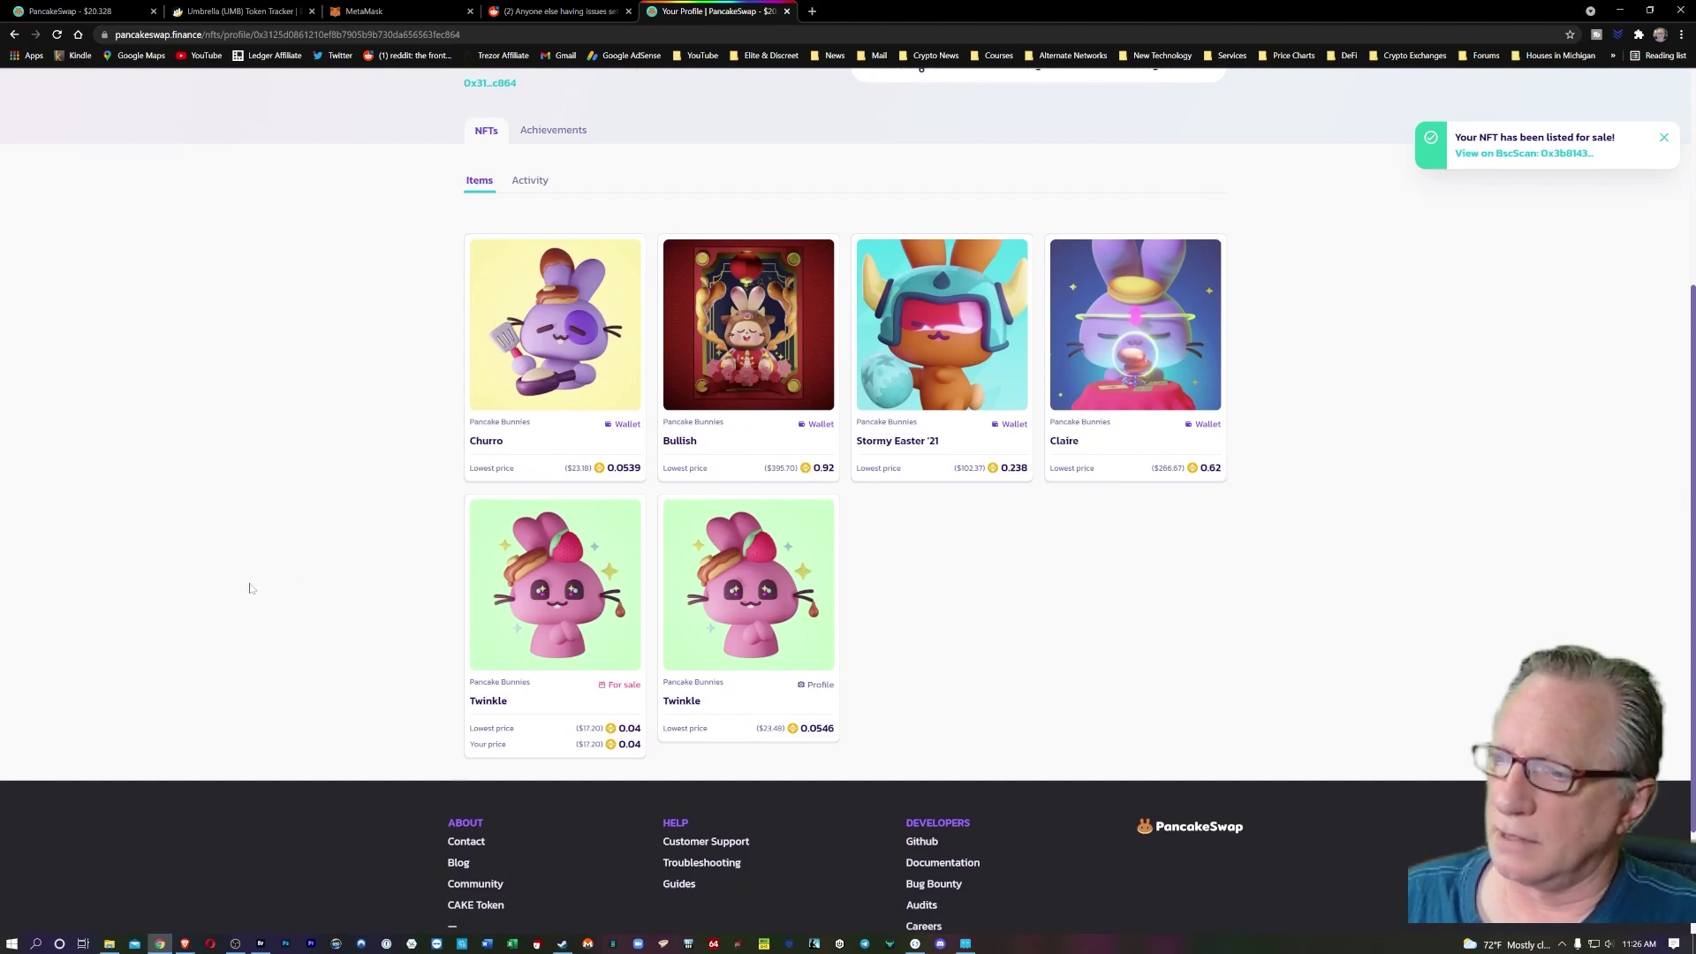
scroll(393, 536, "up", 2)
scroll(392, 535, "down", 2)
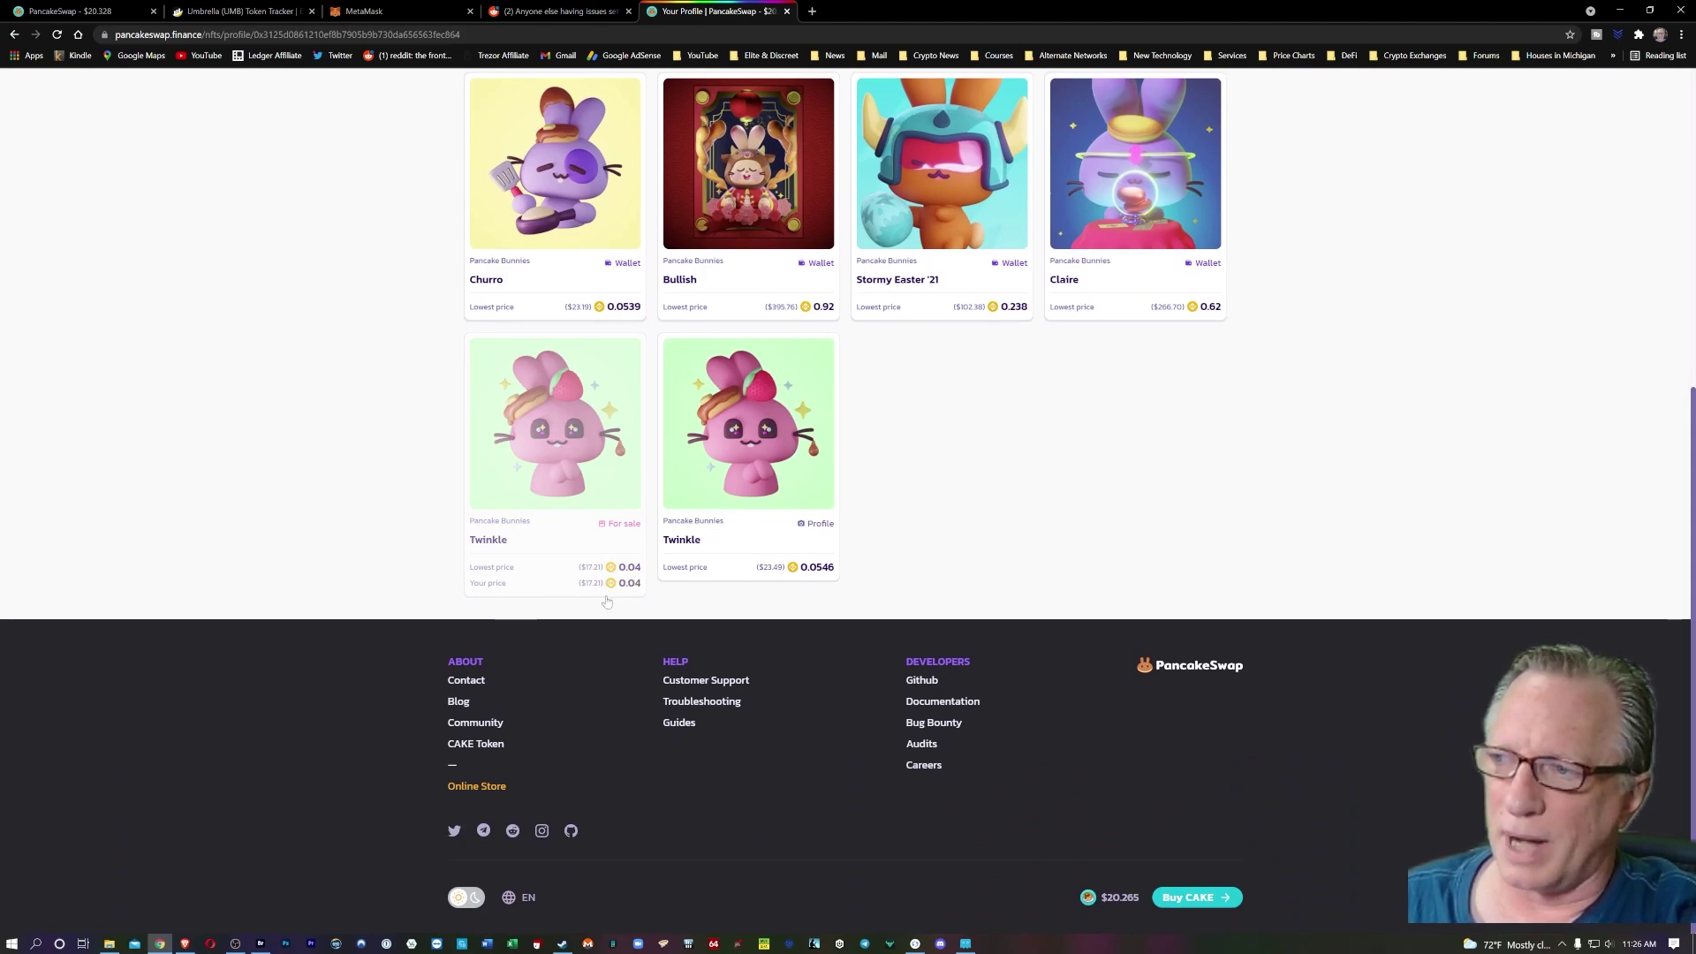
scroll(341, 533, "up", 1)
scroll(341, 533, "up", 1)
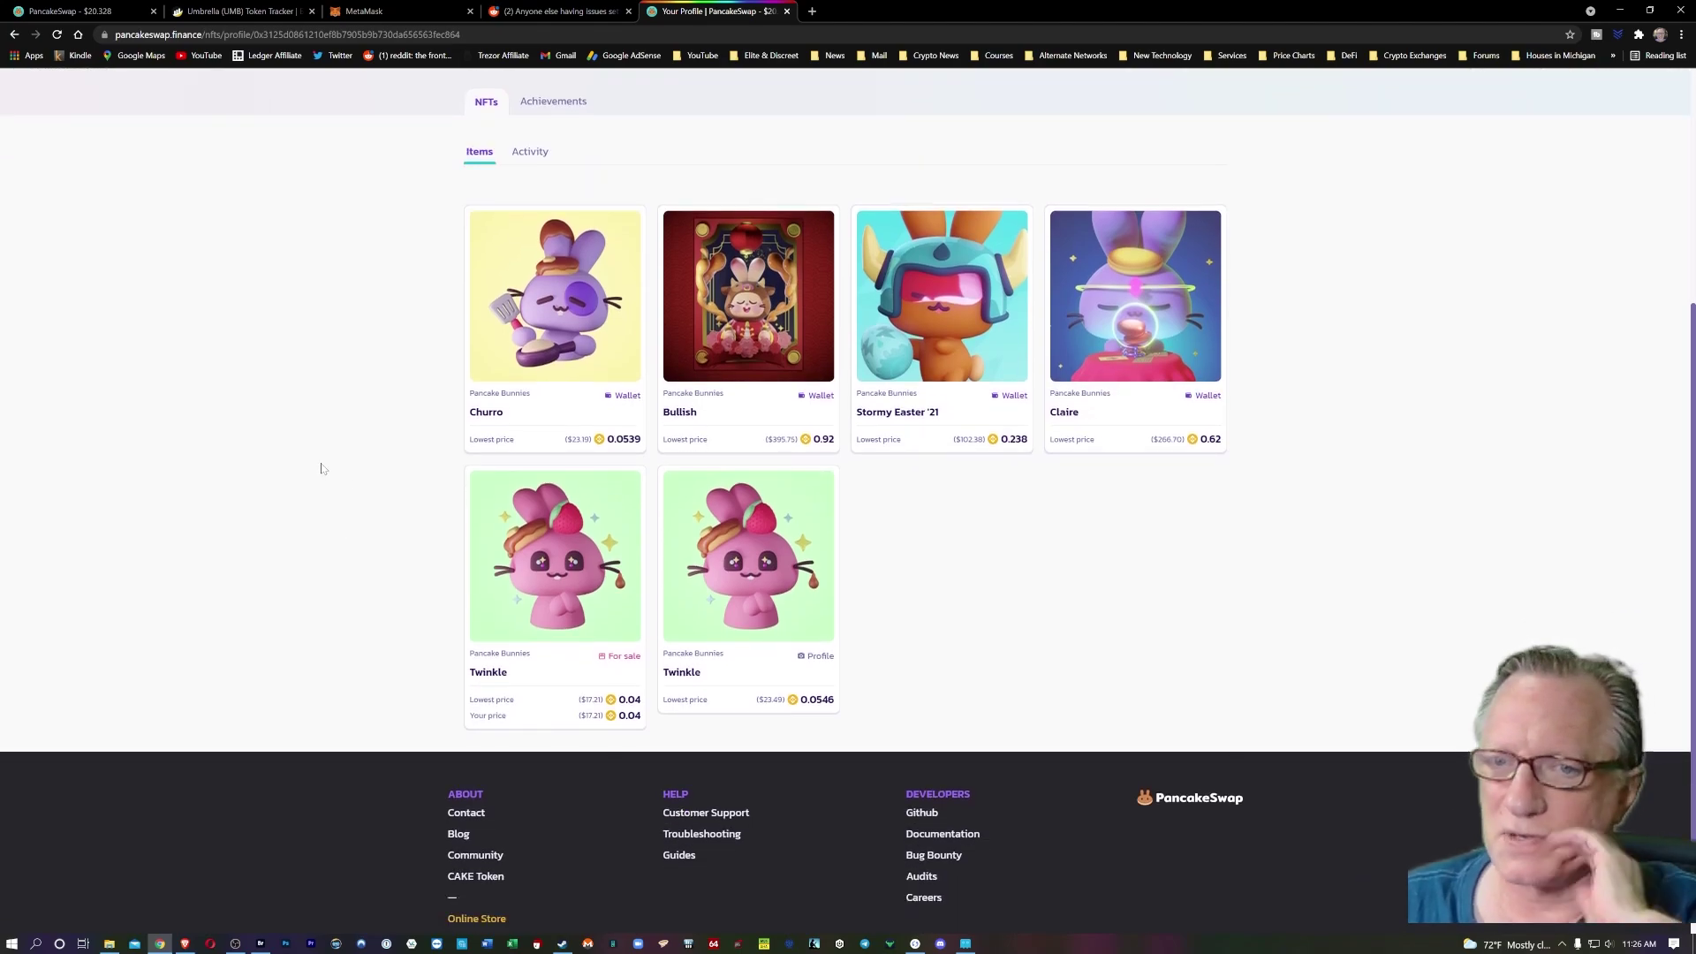
scroll(341, 473, "up", 1)
scroll(327, 495, "down", 2)
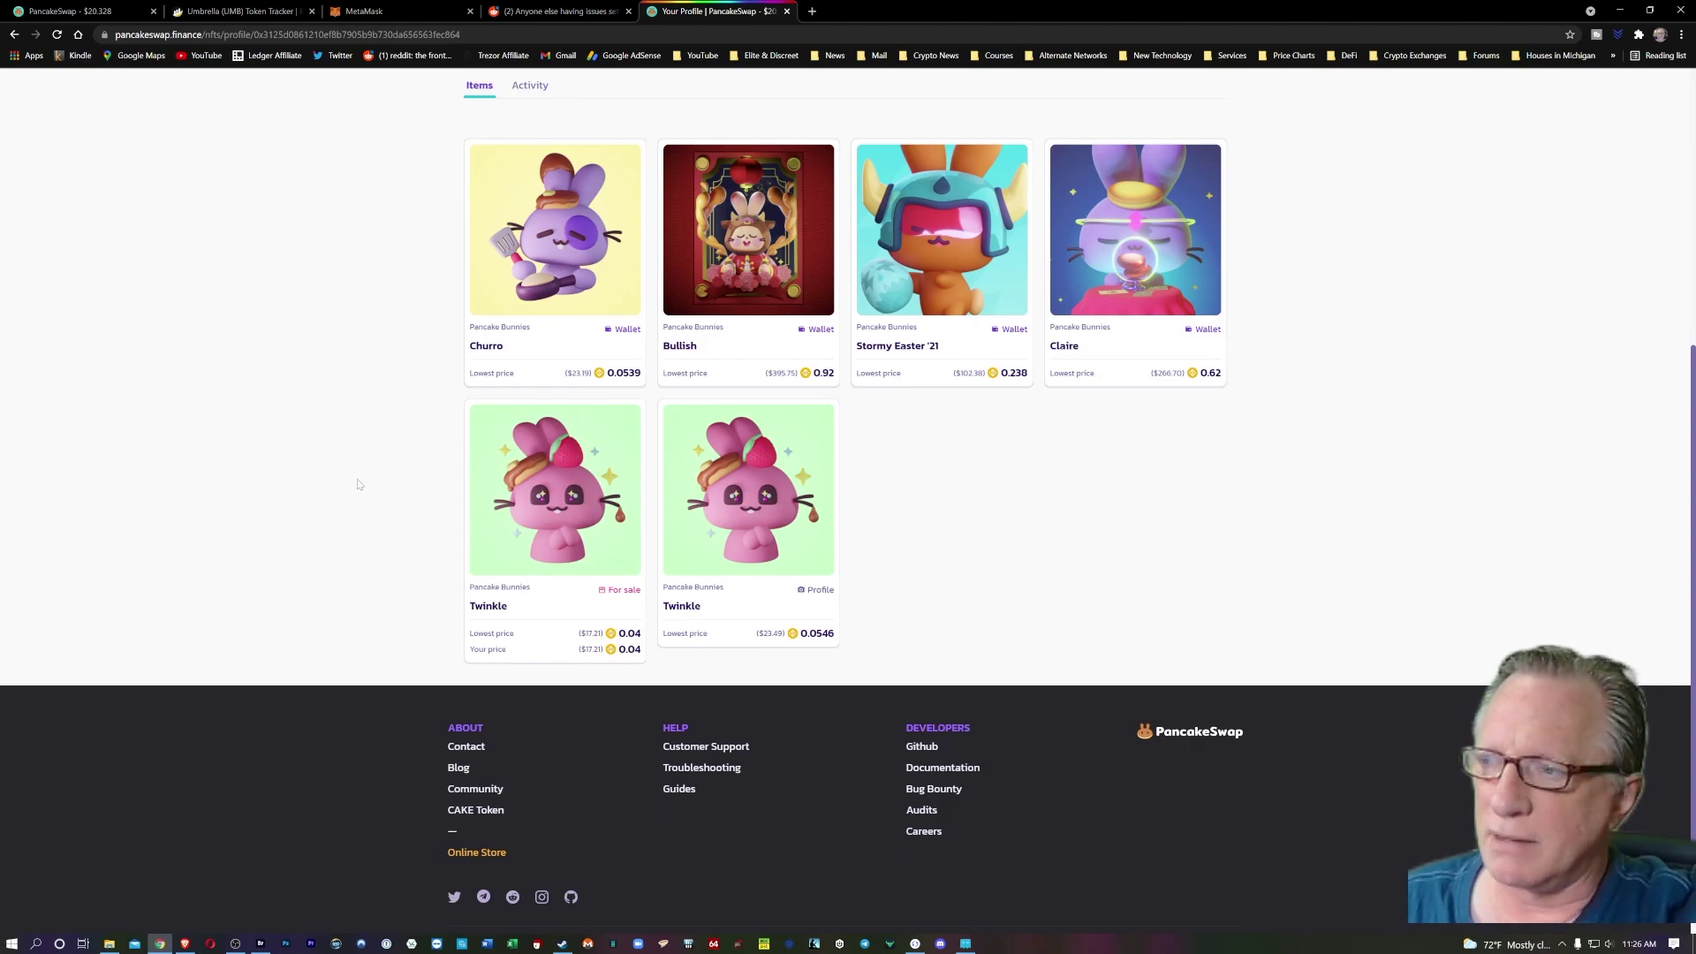
scroll(338, 493, "up", 2)
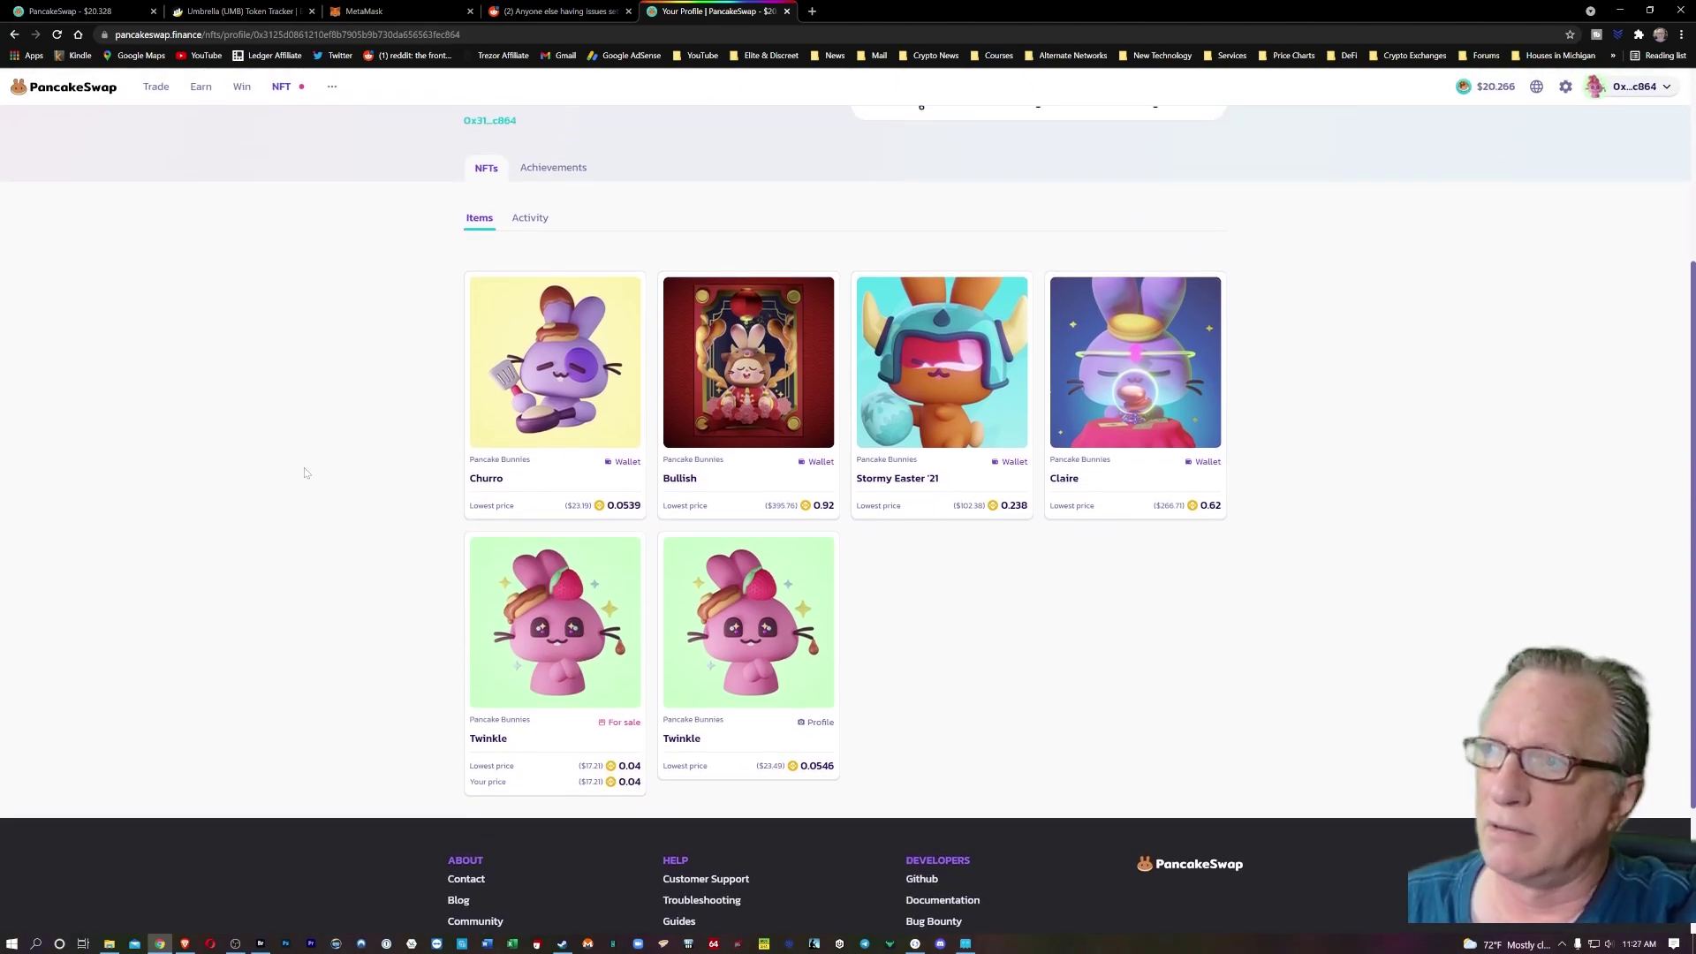
scroll(305, 468, "up", 2)
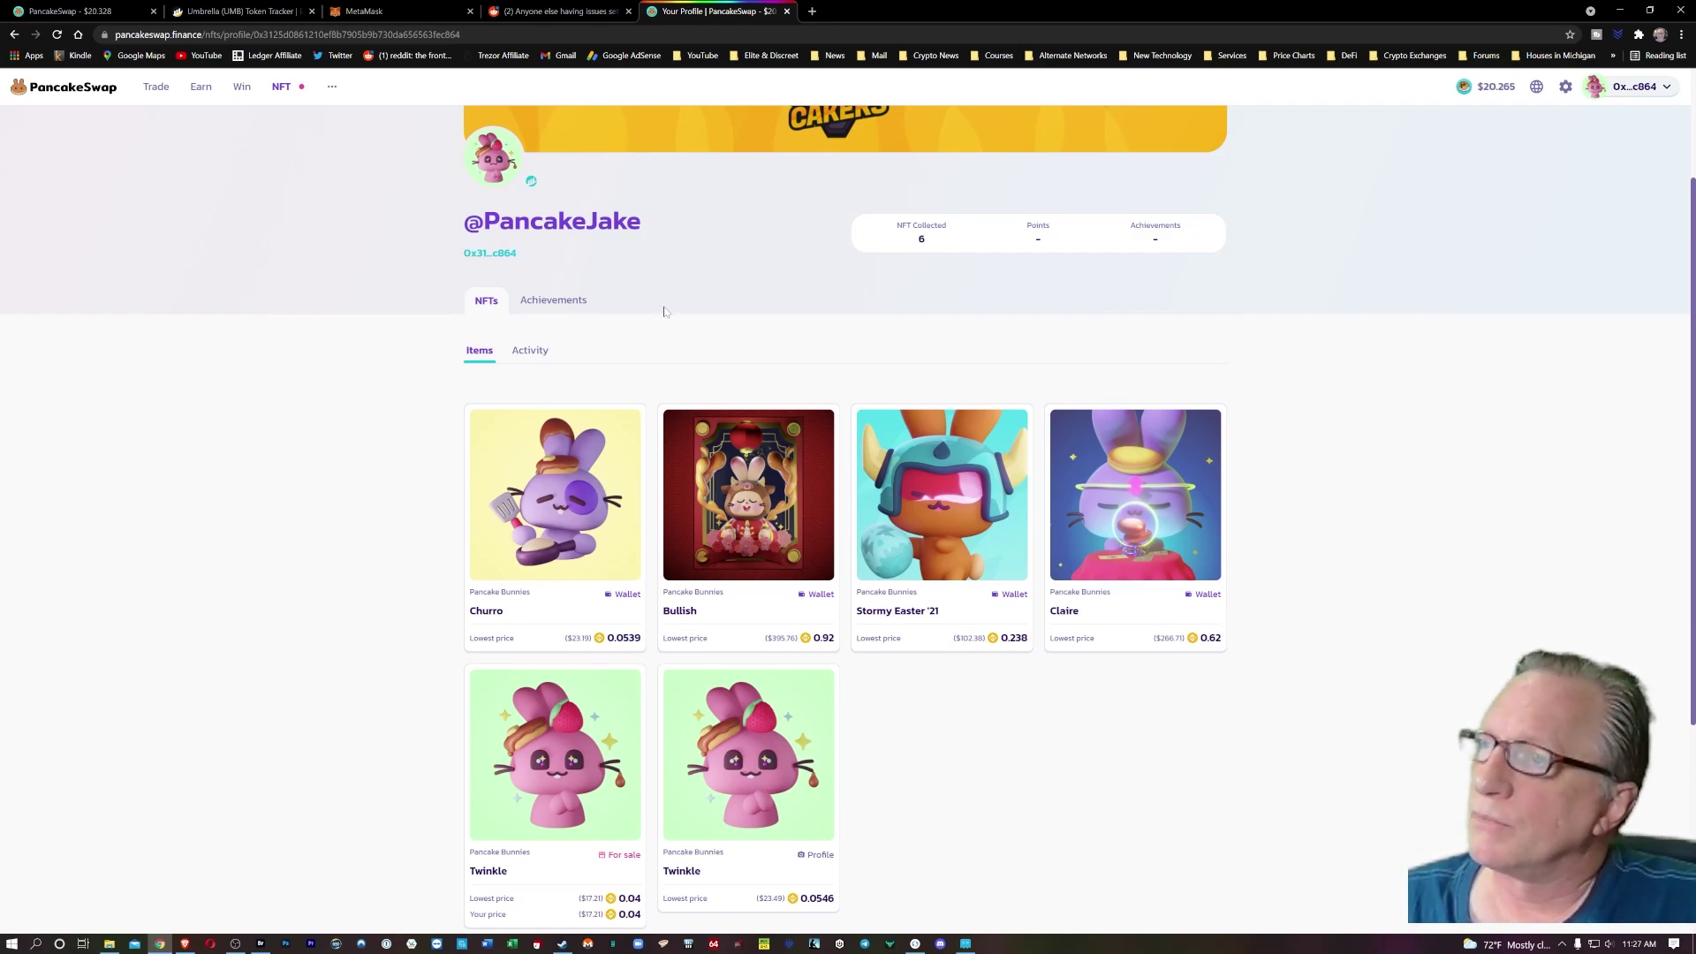
scroll(378, 446, "up", 1)
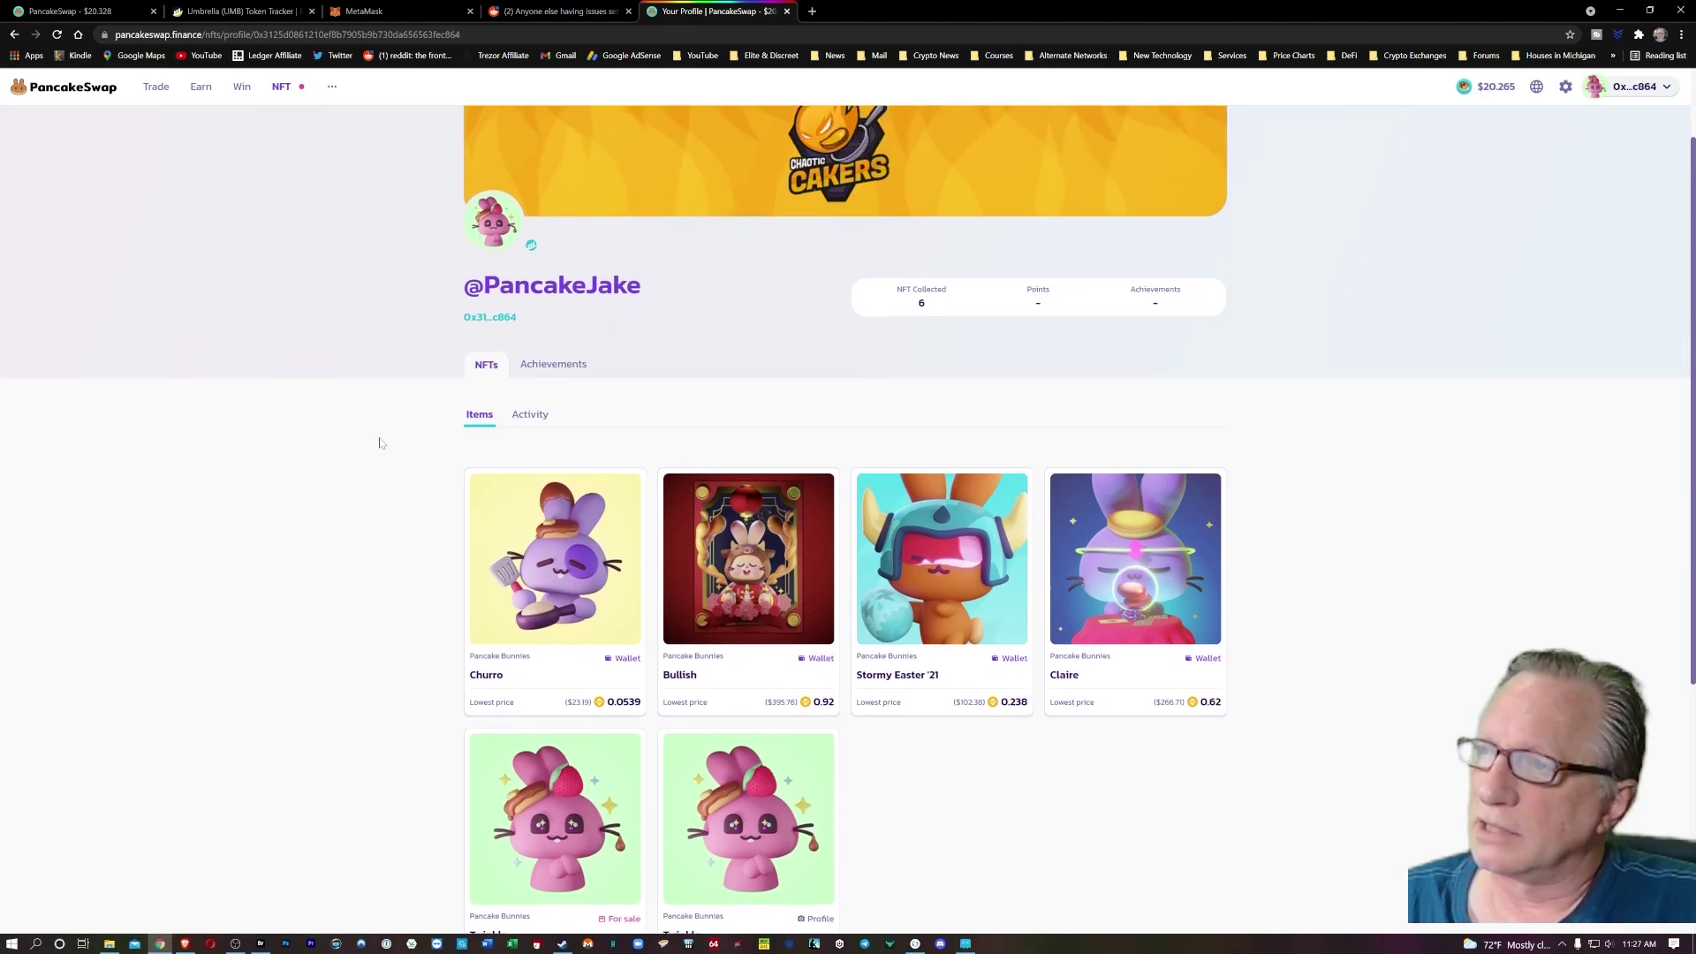
Glance at the profile's activity, then browse back to the NFT Market overview.
left_click(528, 418)
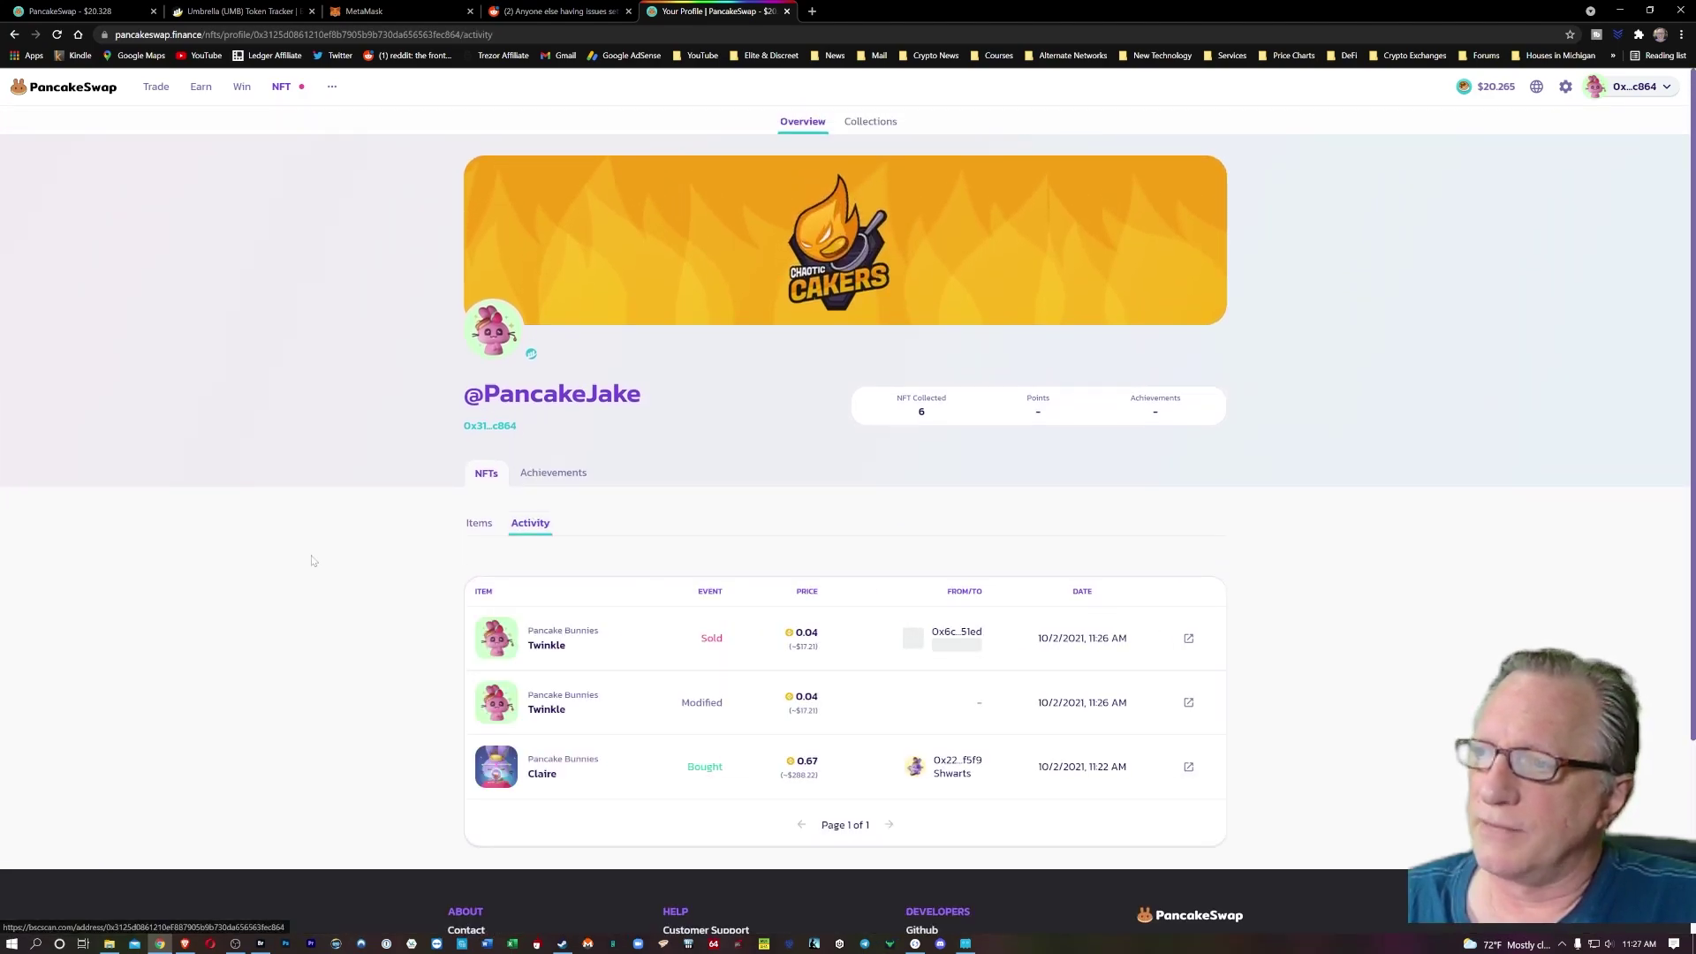
scroll(318, 554, "down", 1)
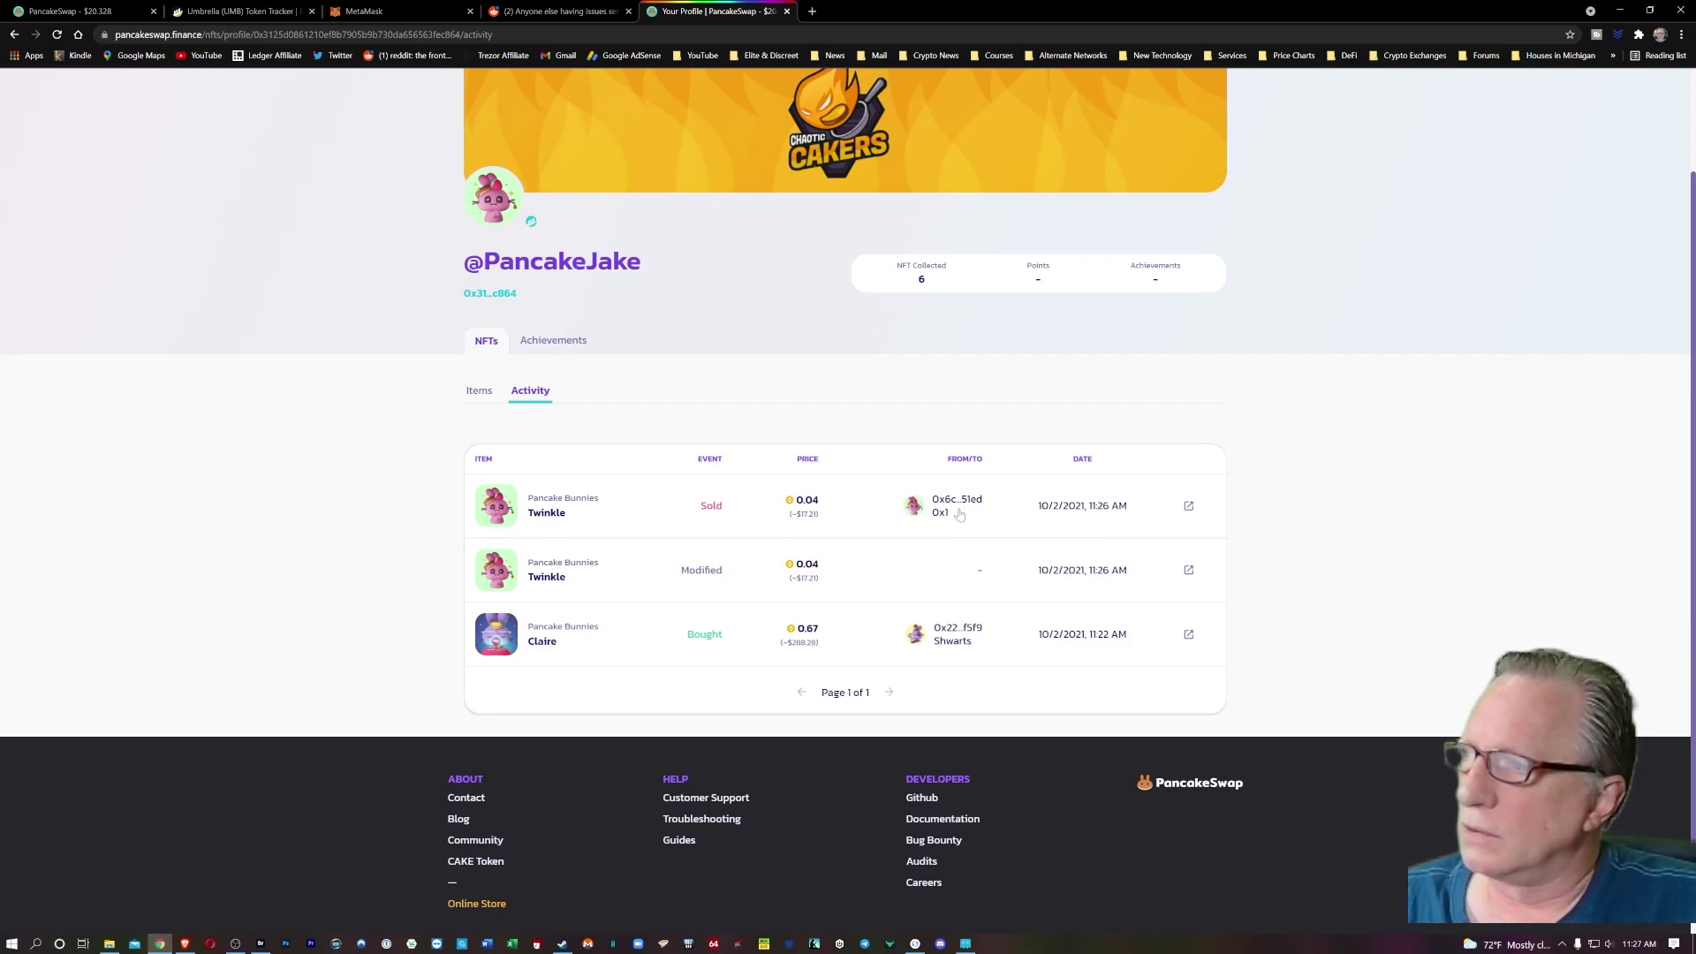
left_click(478, 391)
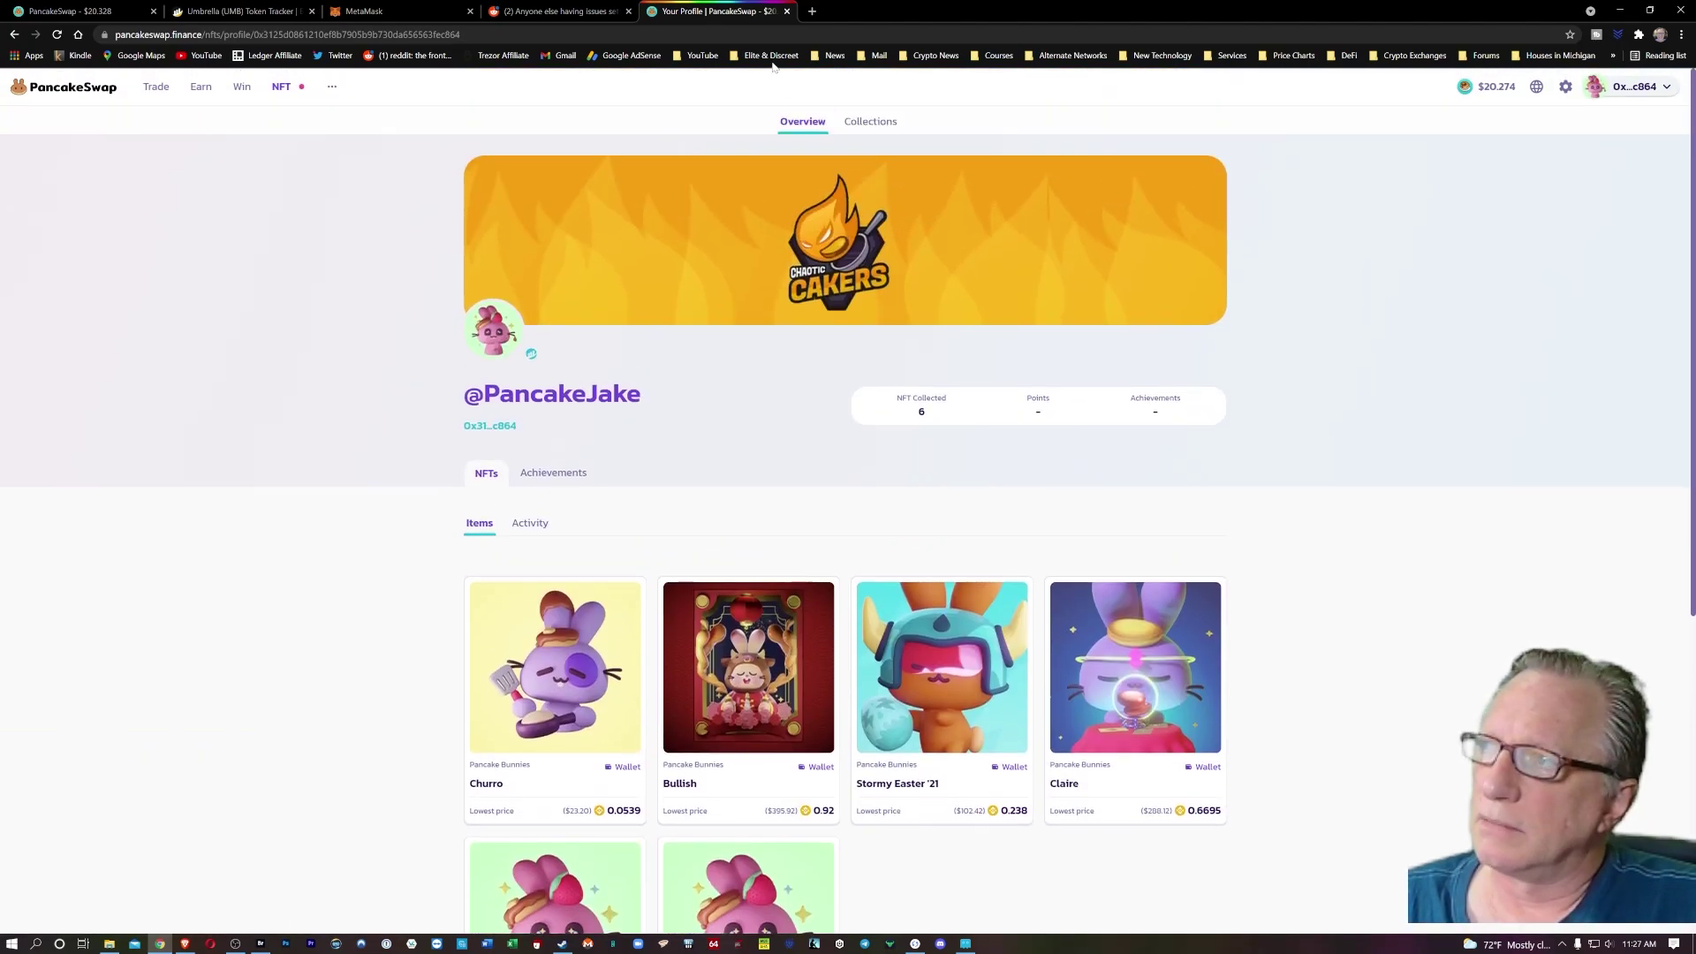
left_click(870, 122)
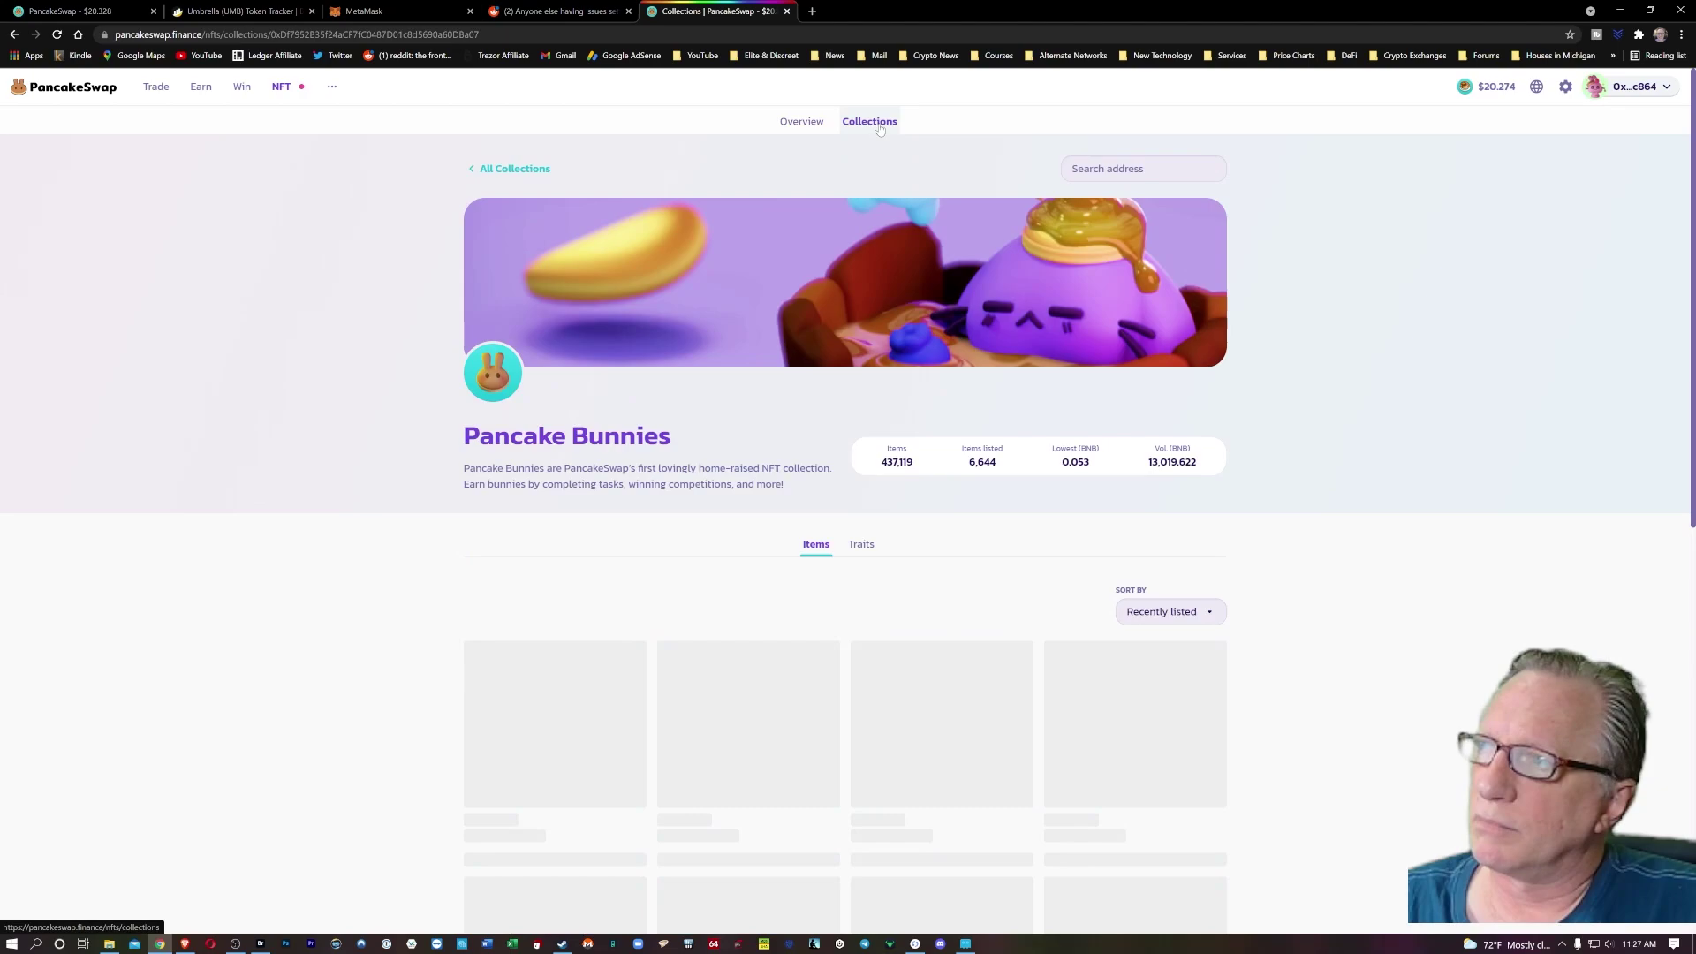
left_click(794, 128)
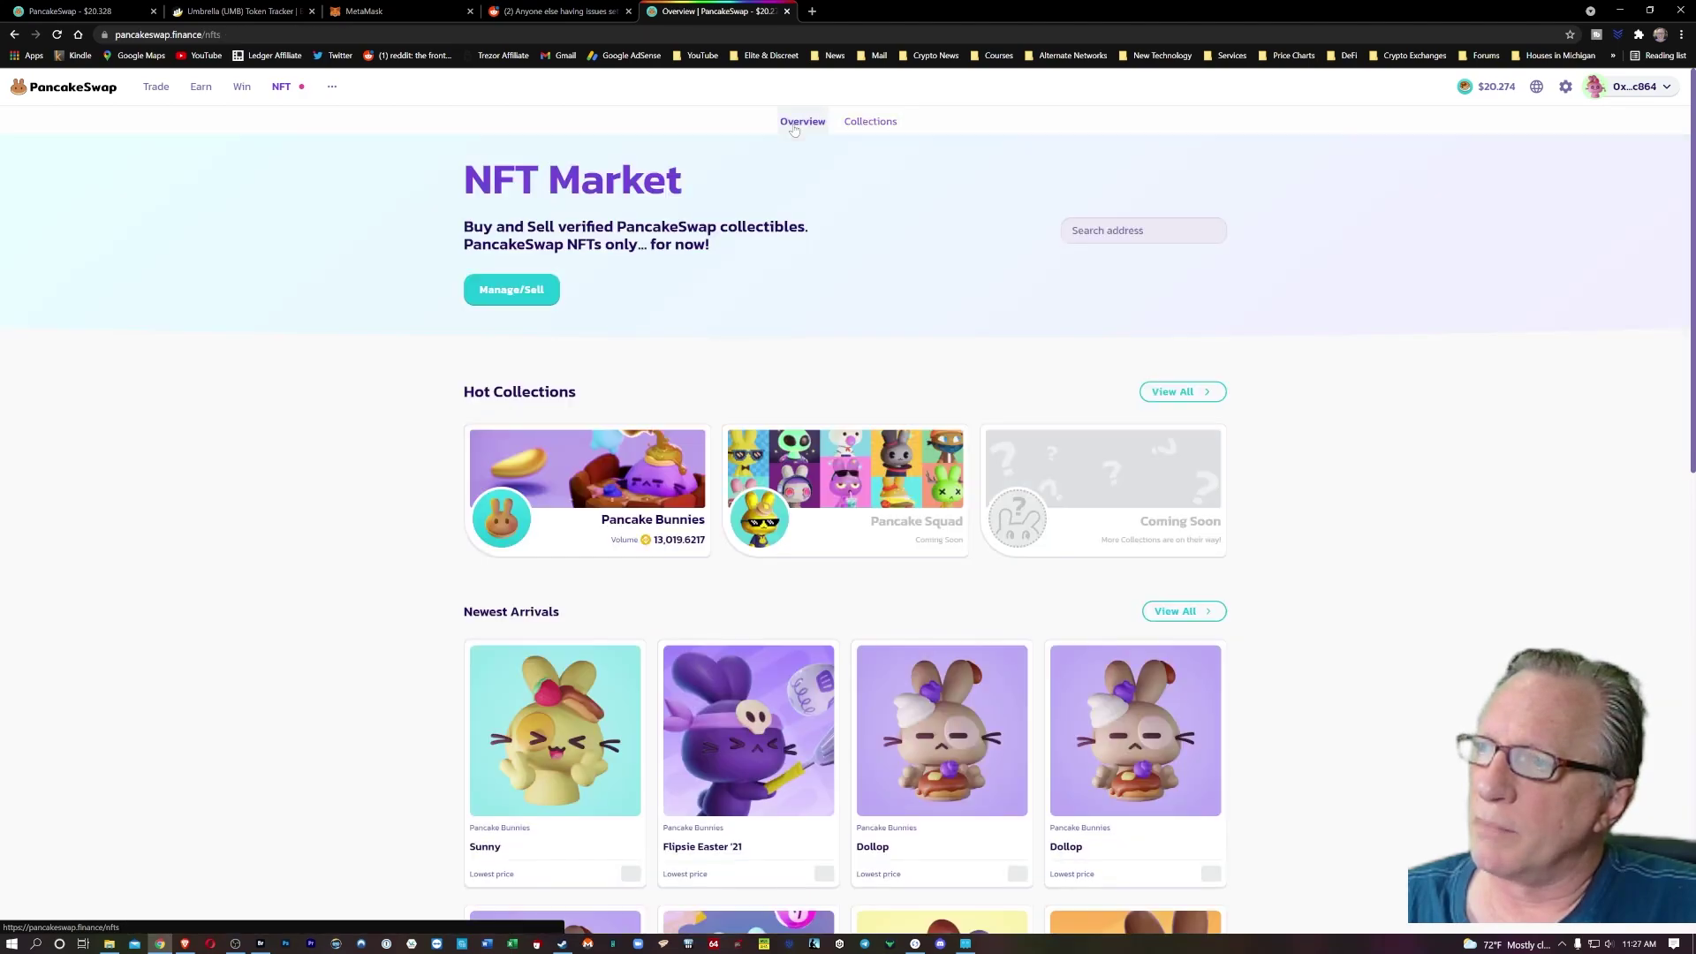
Open your own profile and show its activity, listing Twinkle sold at 0.04.
left_click(512, 289)
scroll(354, 431, "down", 3)
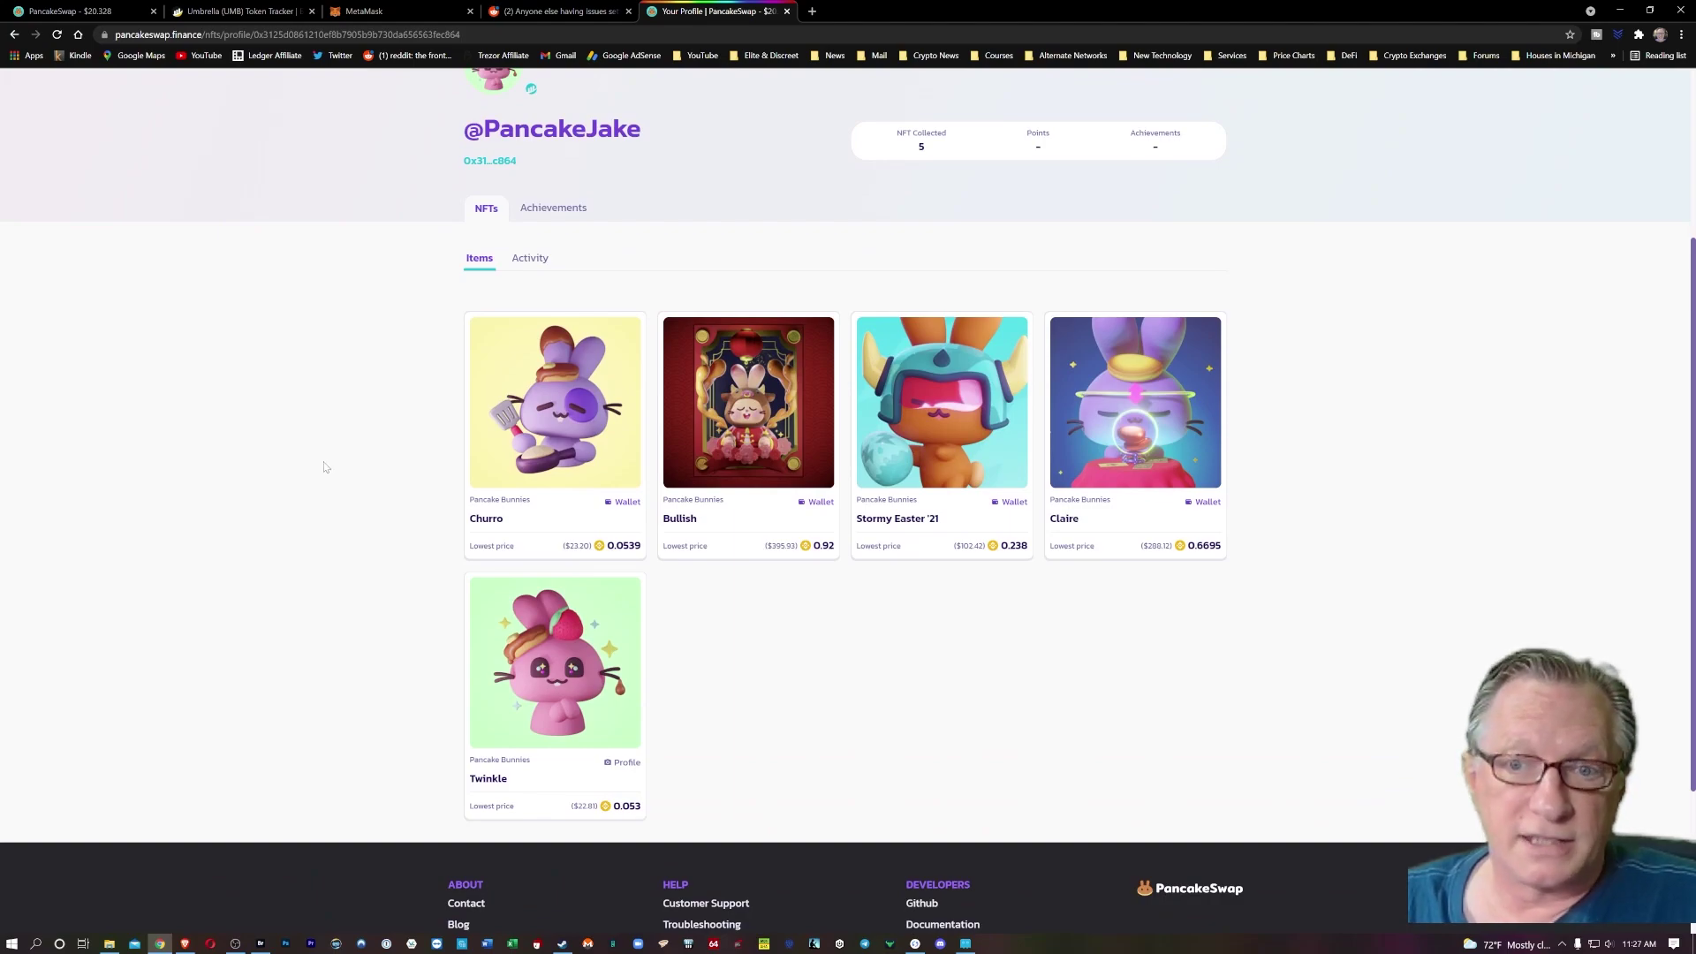
scroll(328, 461, "up", 2)
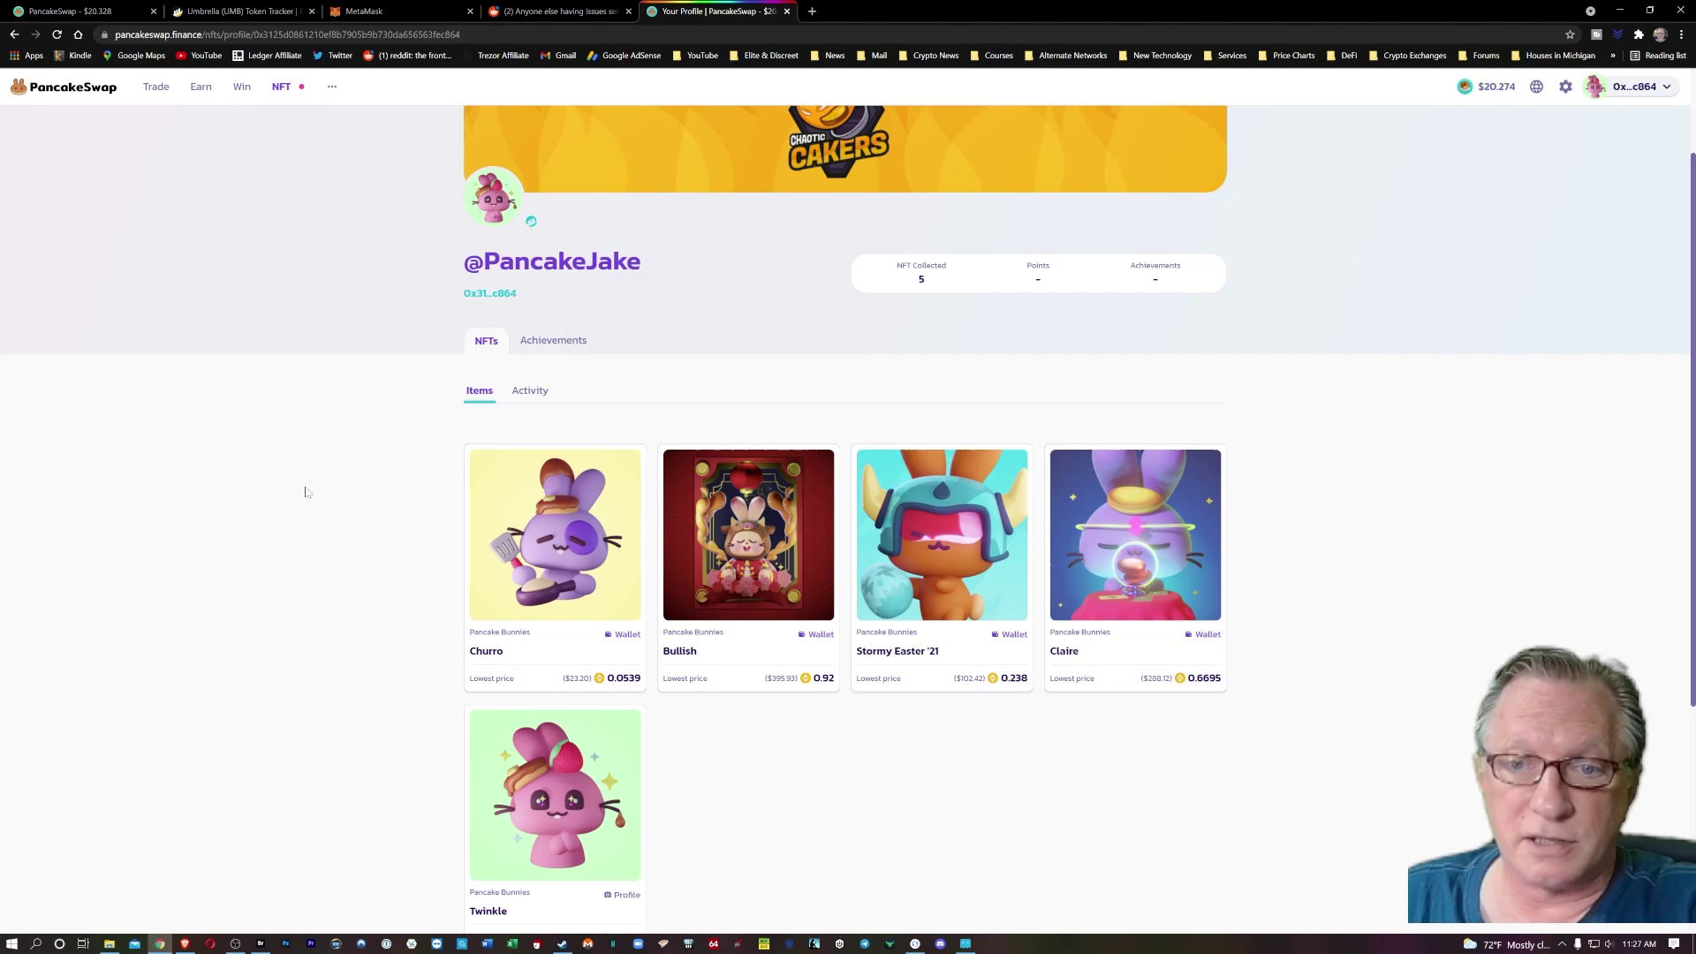
scroll(297, 461, "up", 2)
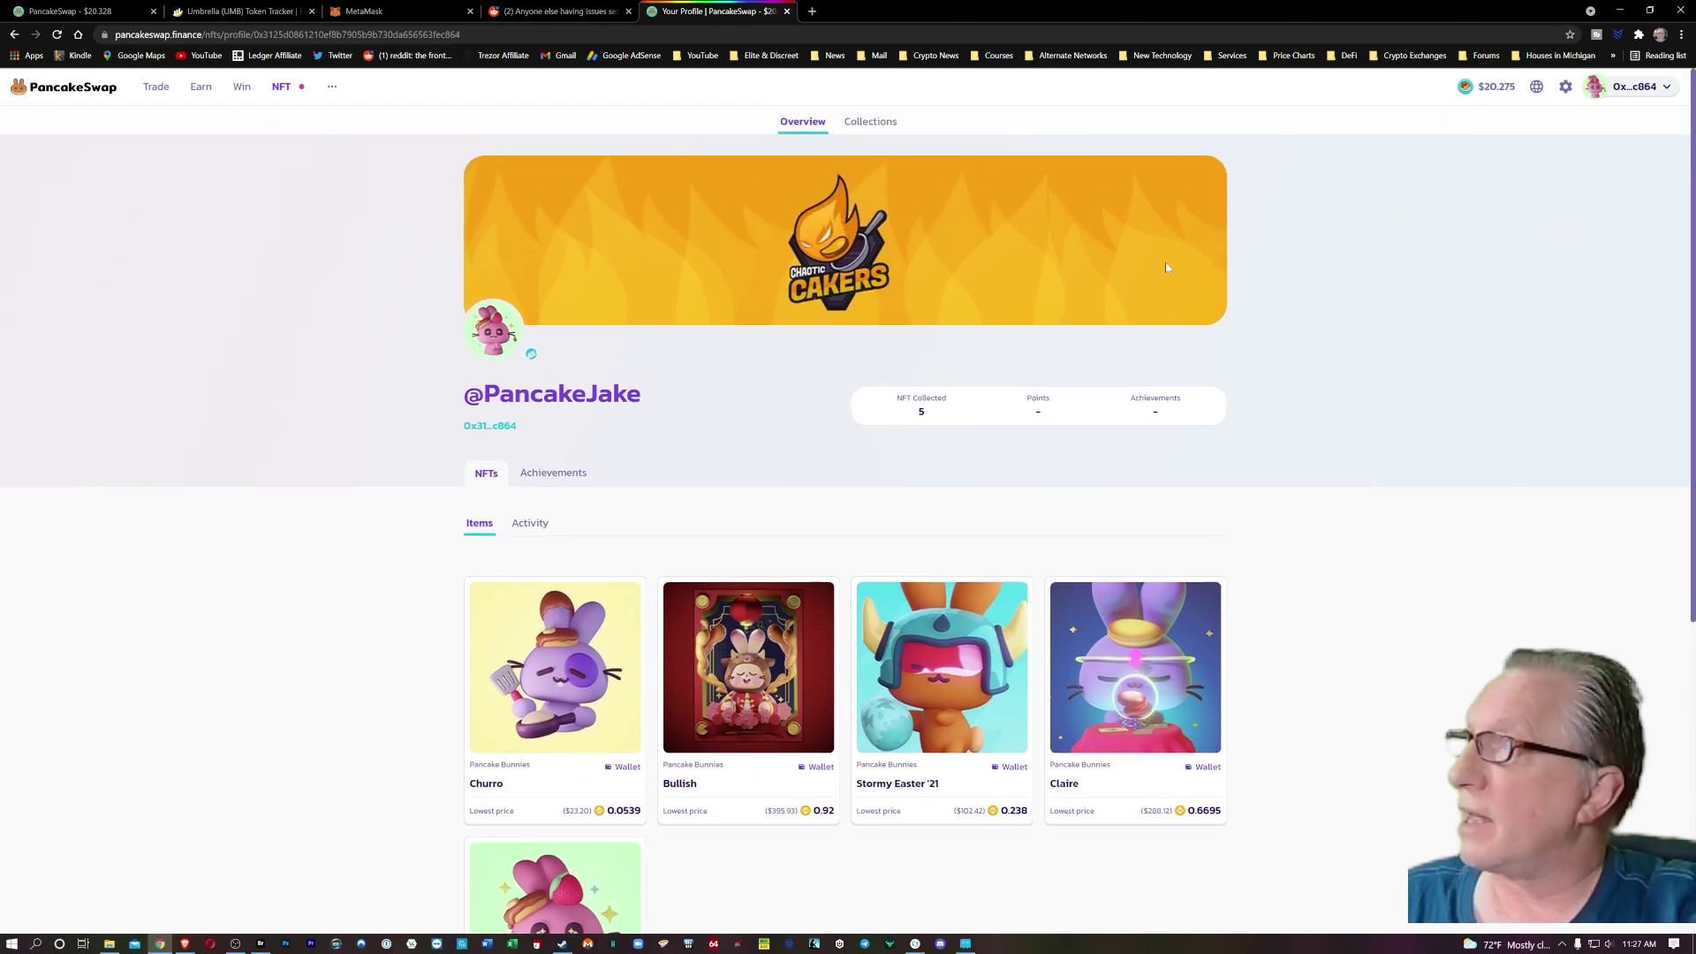
scroll(745, 521, "down", 1)
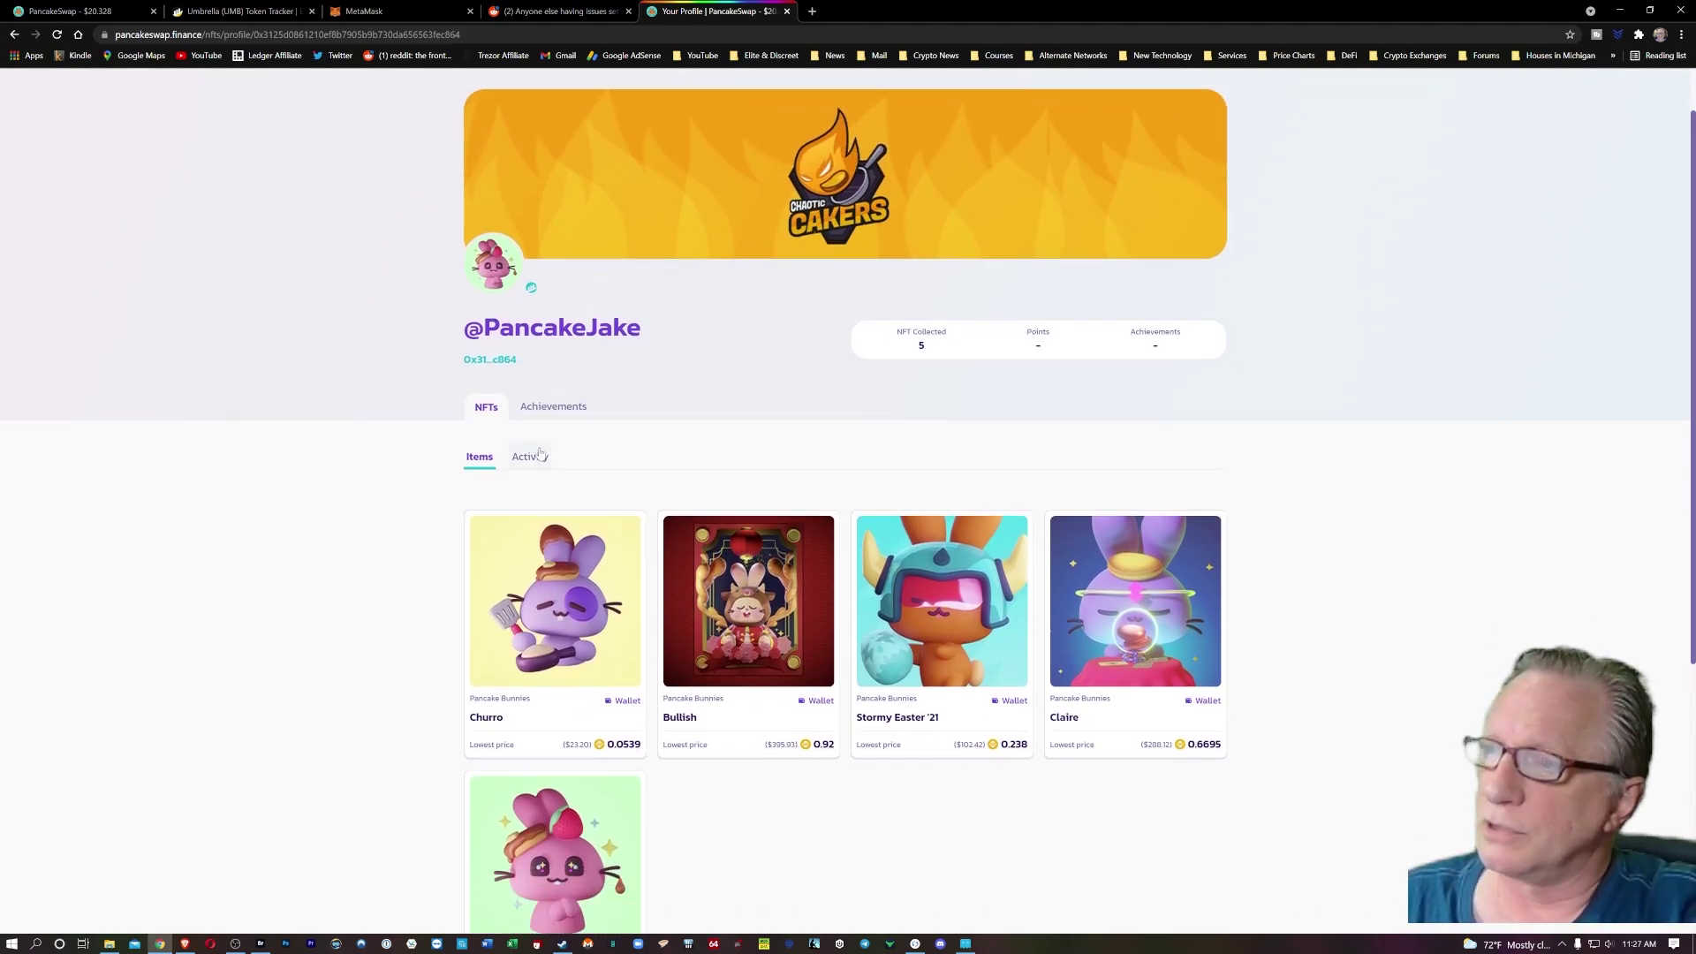
left_click(533, 456)
scroll(341, 598, "down", 2)
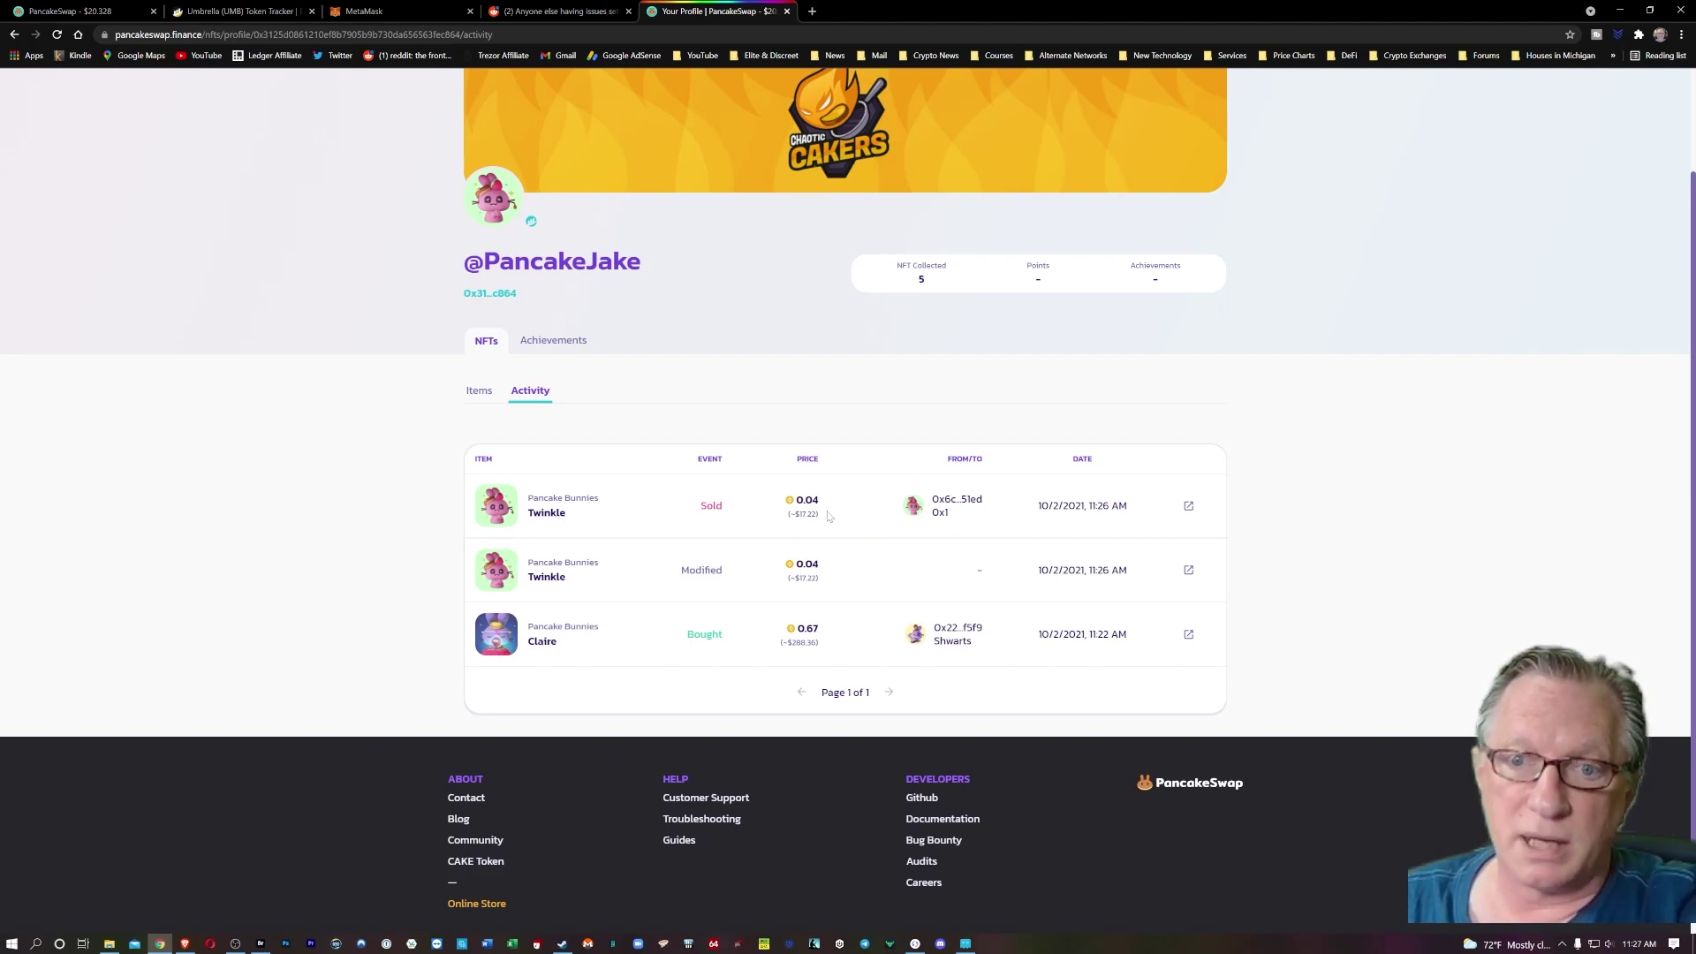
scroll(380, 601, "up", 2)
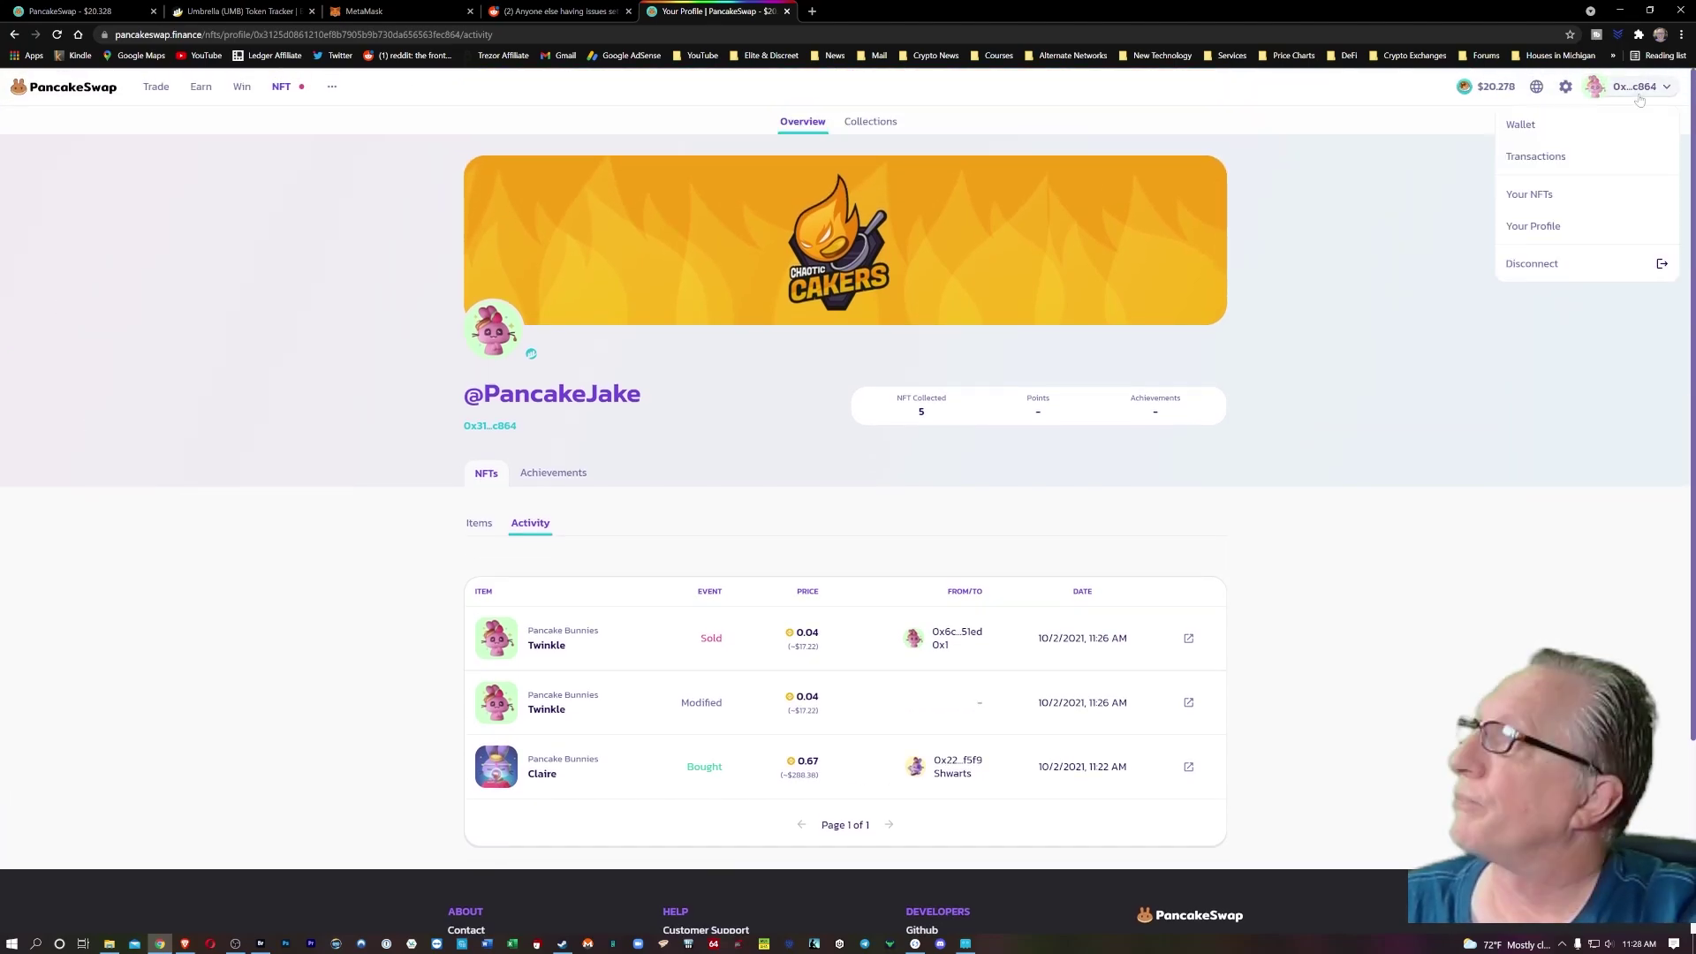
Open MetaMask to check the 4.8651 BNB balance and copy the wallet address.
left_click(1639, 36)
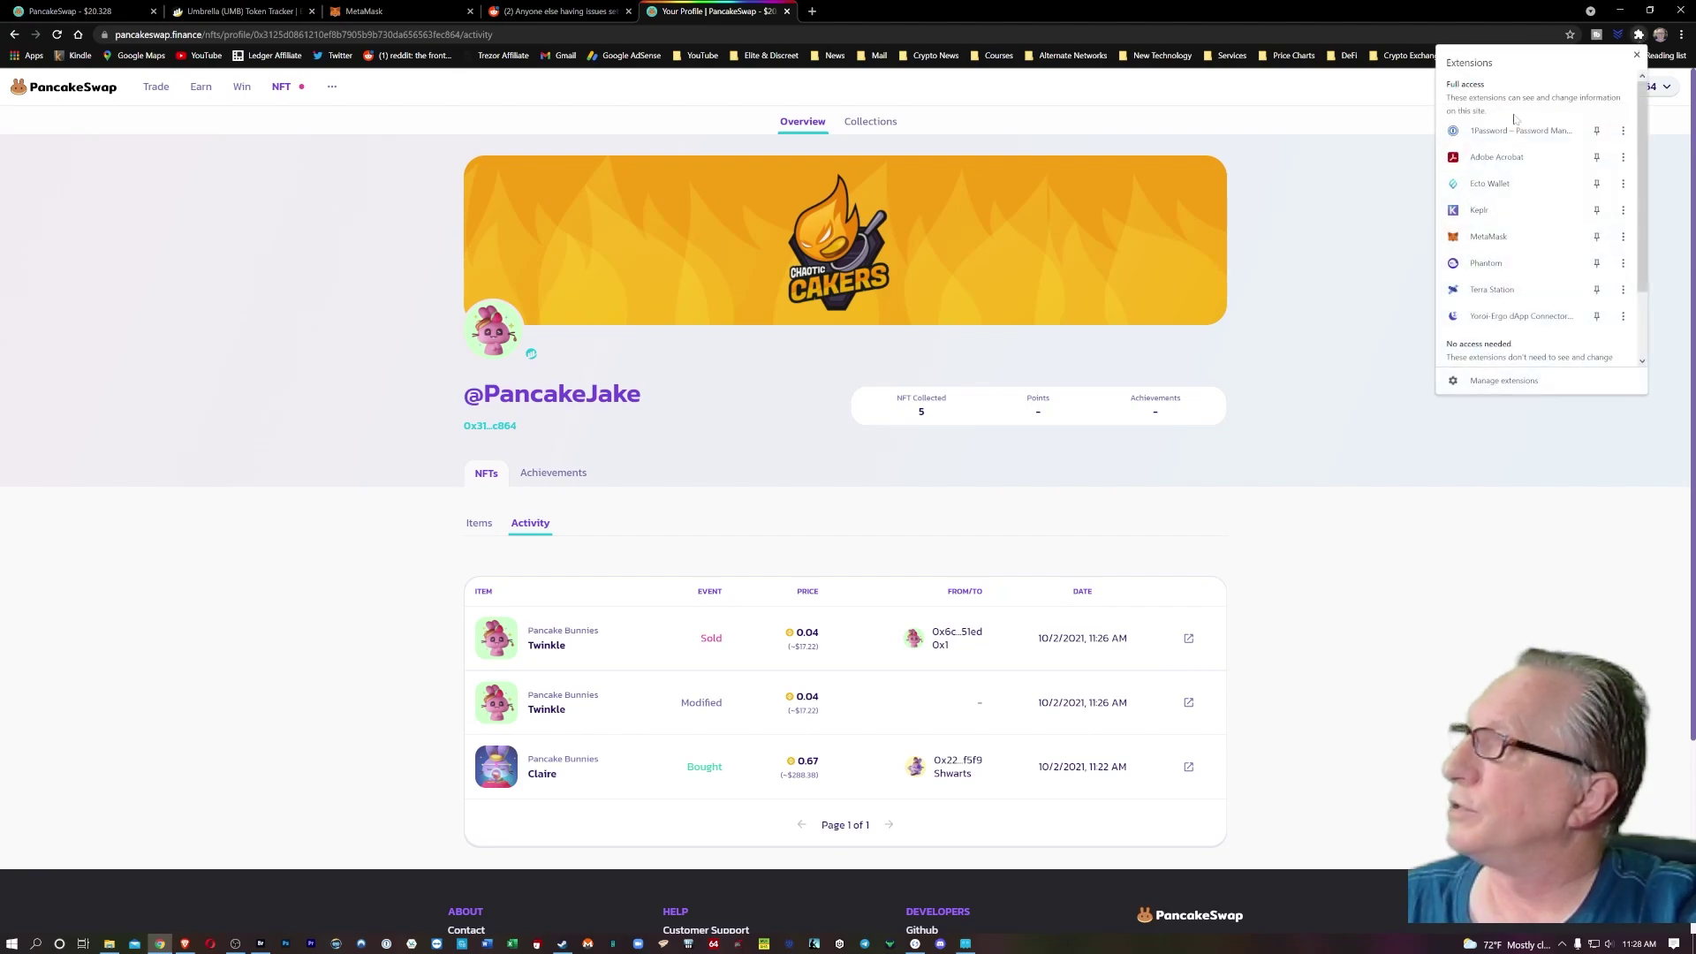
left_click(1493, 236)
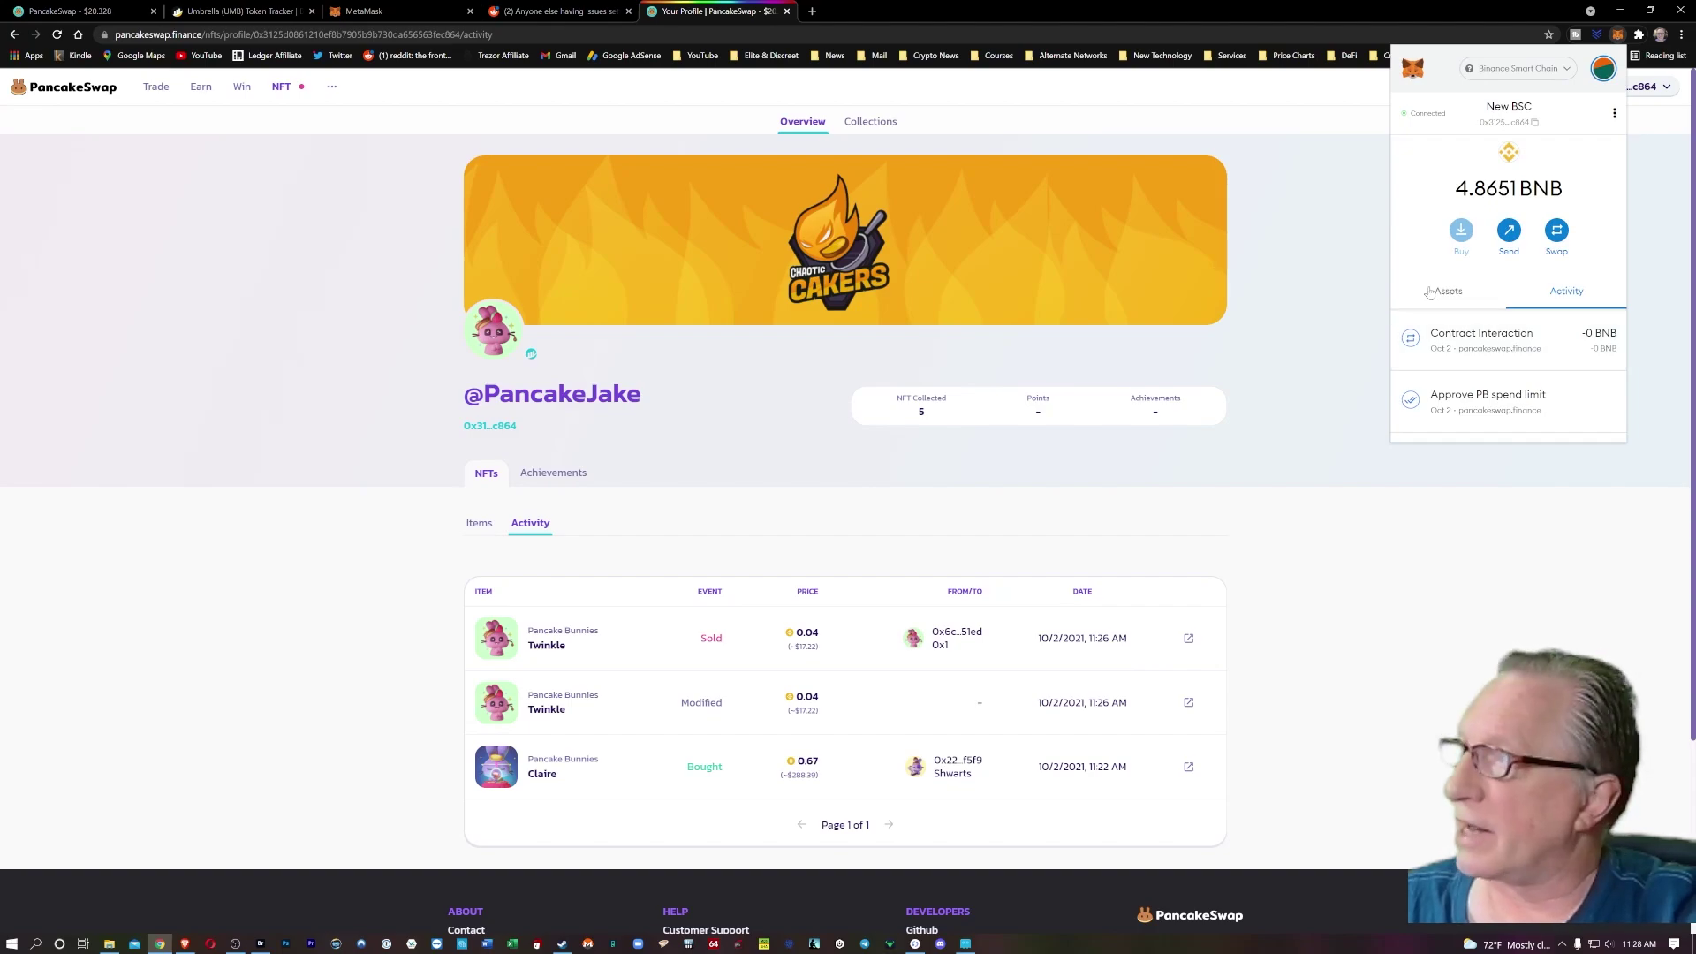
left_click(1519, 118)
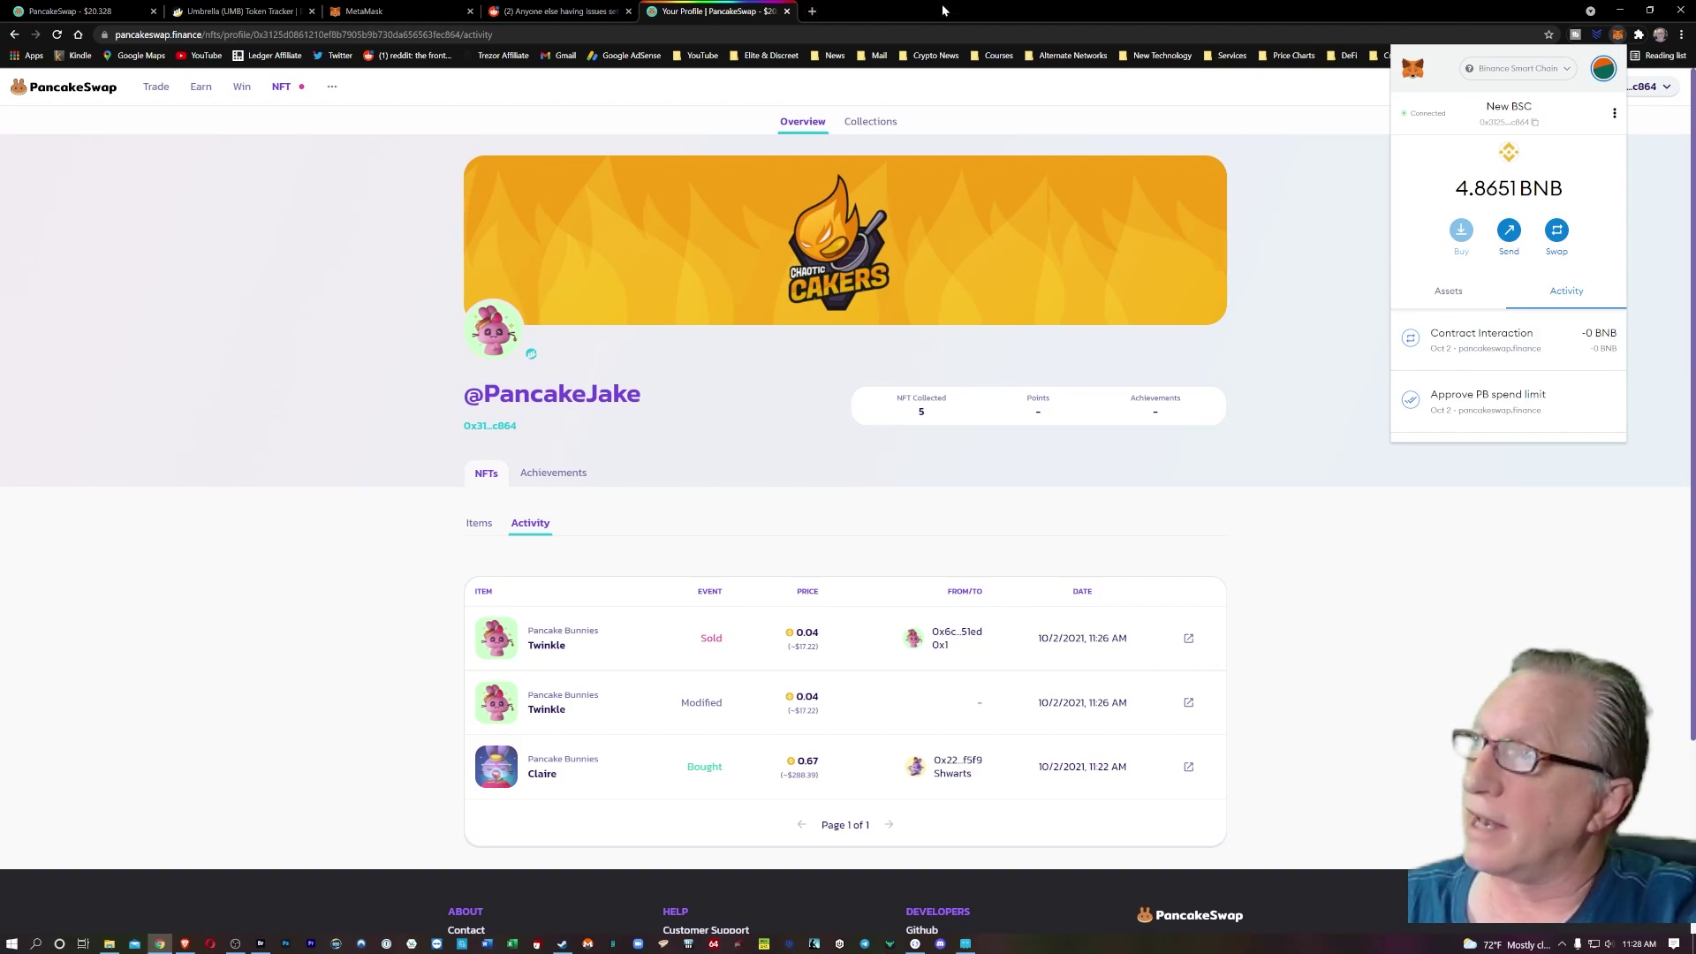
Load bscscan.com in a new browser tab.
left_click(812, 12)
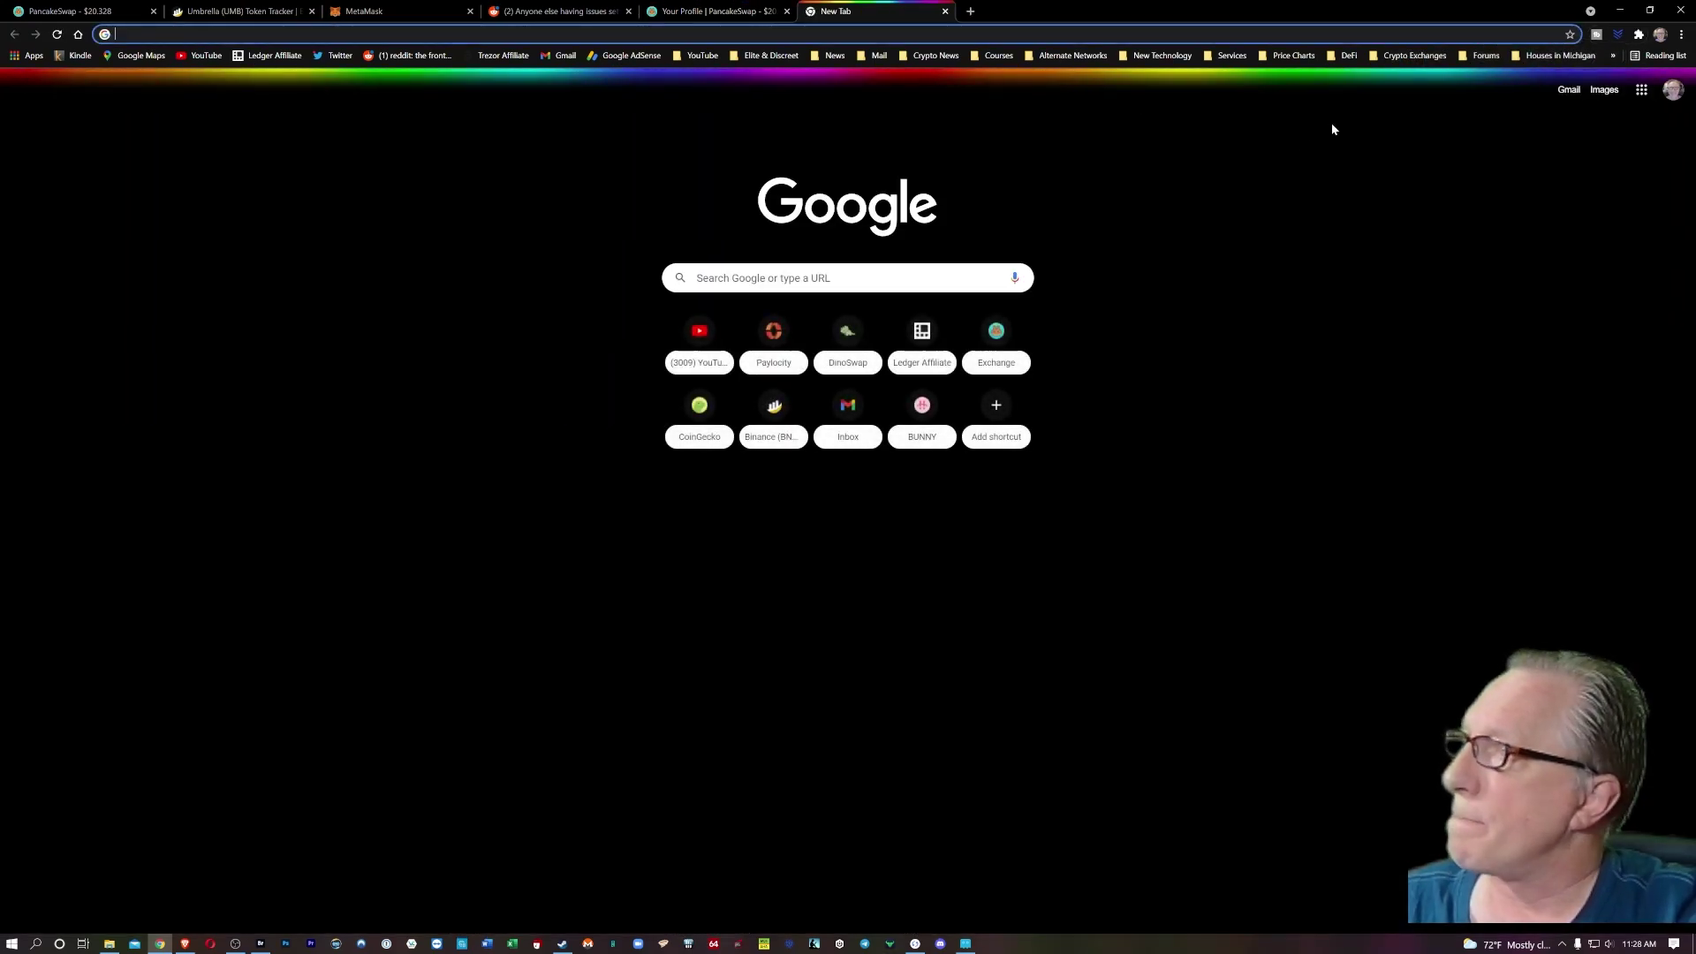
type("bscscan.com")
key("Return")
Search BscScan for the copied wallet address and list its token holdings, including WBNB.
left_click(530, 182)
right_click(523, 180)
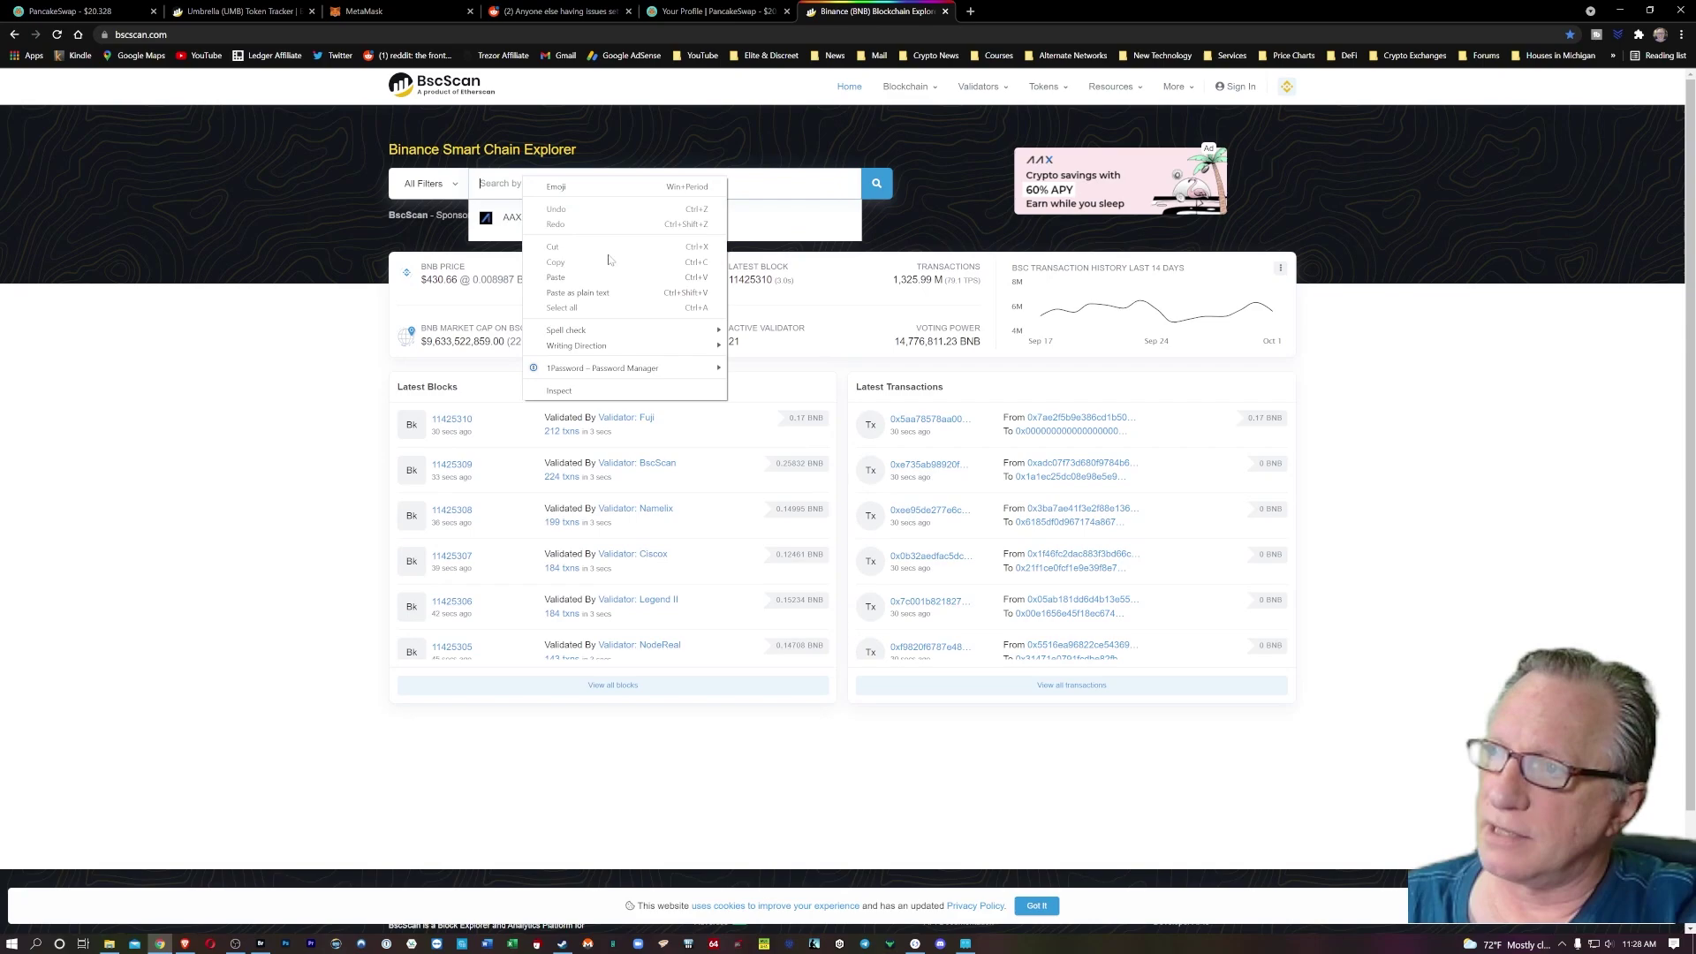
left_click(566, 265)
left_click(883, 182)
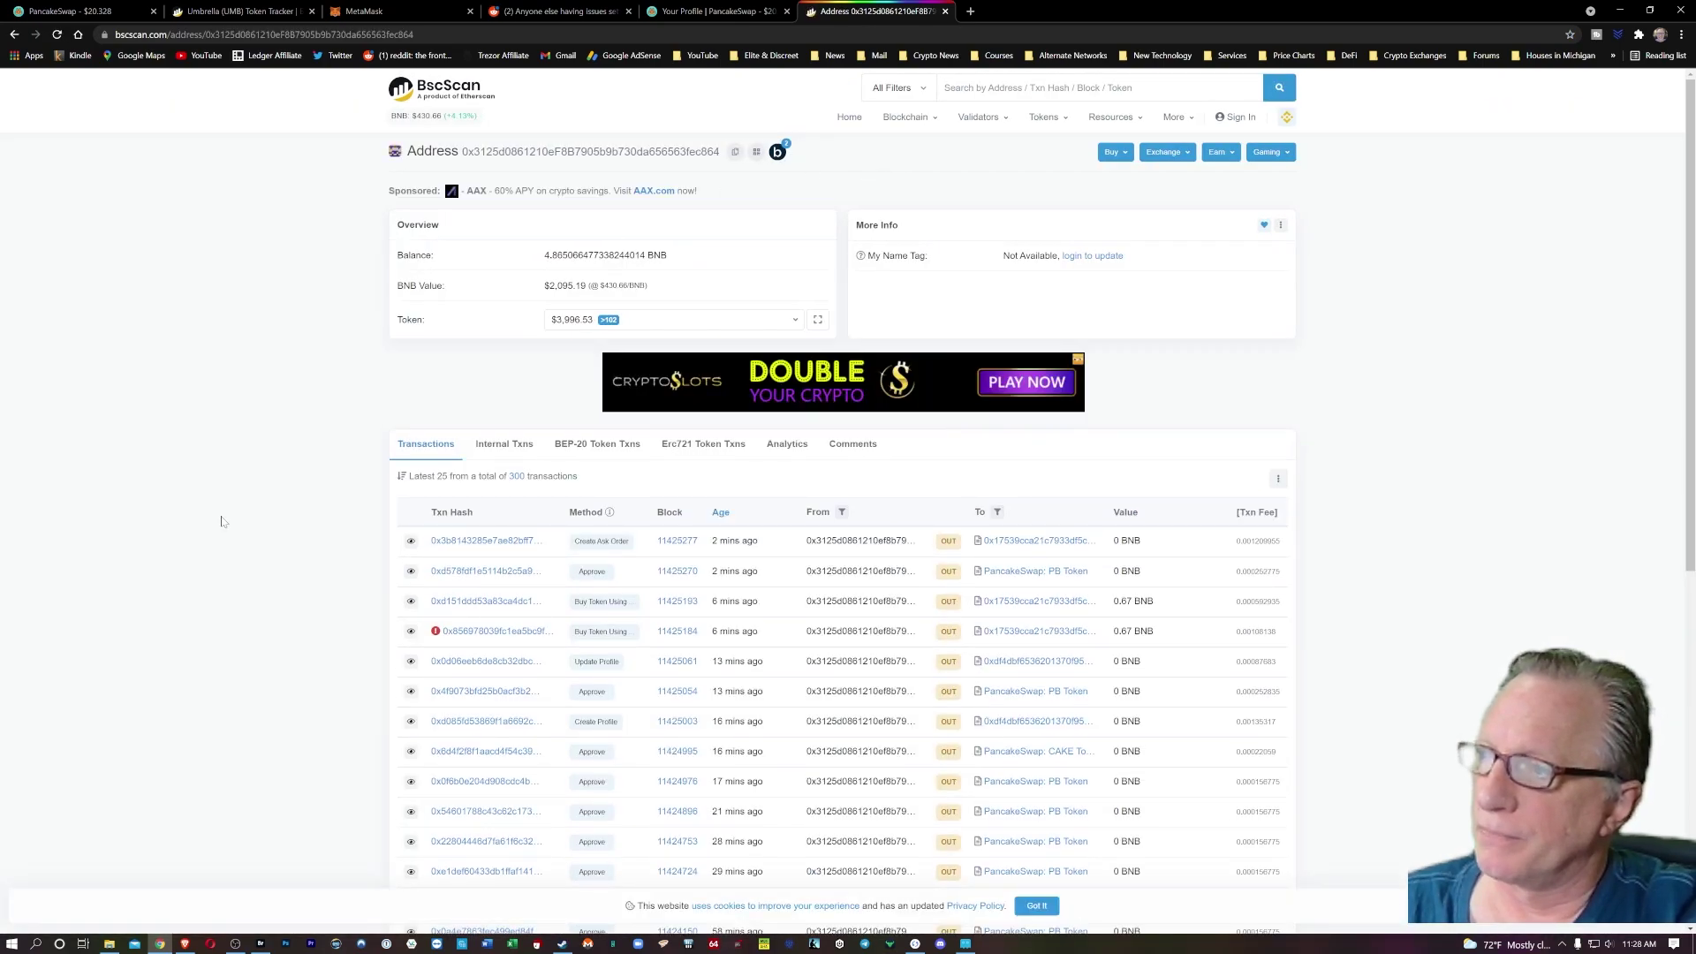
left_click(794, 320)
mouse_move(799, 403)
left_mouse_down()
mouse_move(800, 424)
mouse_move(800, 404)
left_mouse_up()
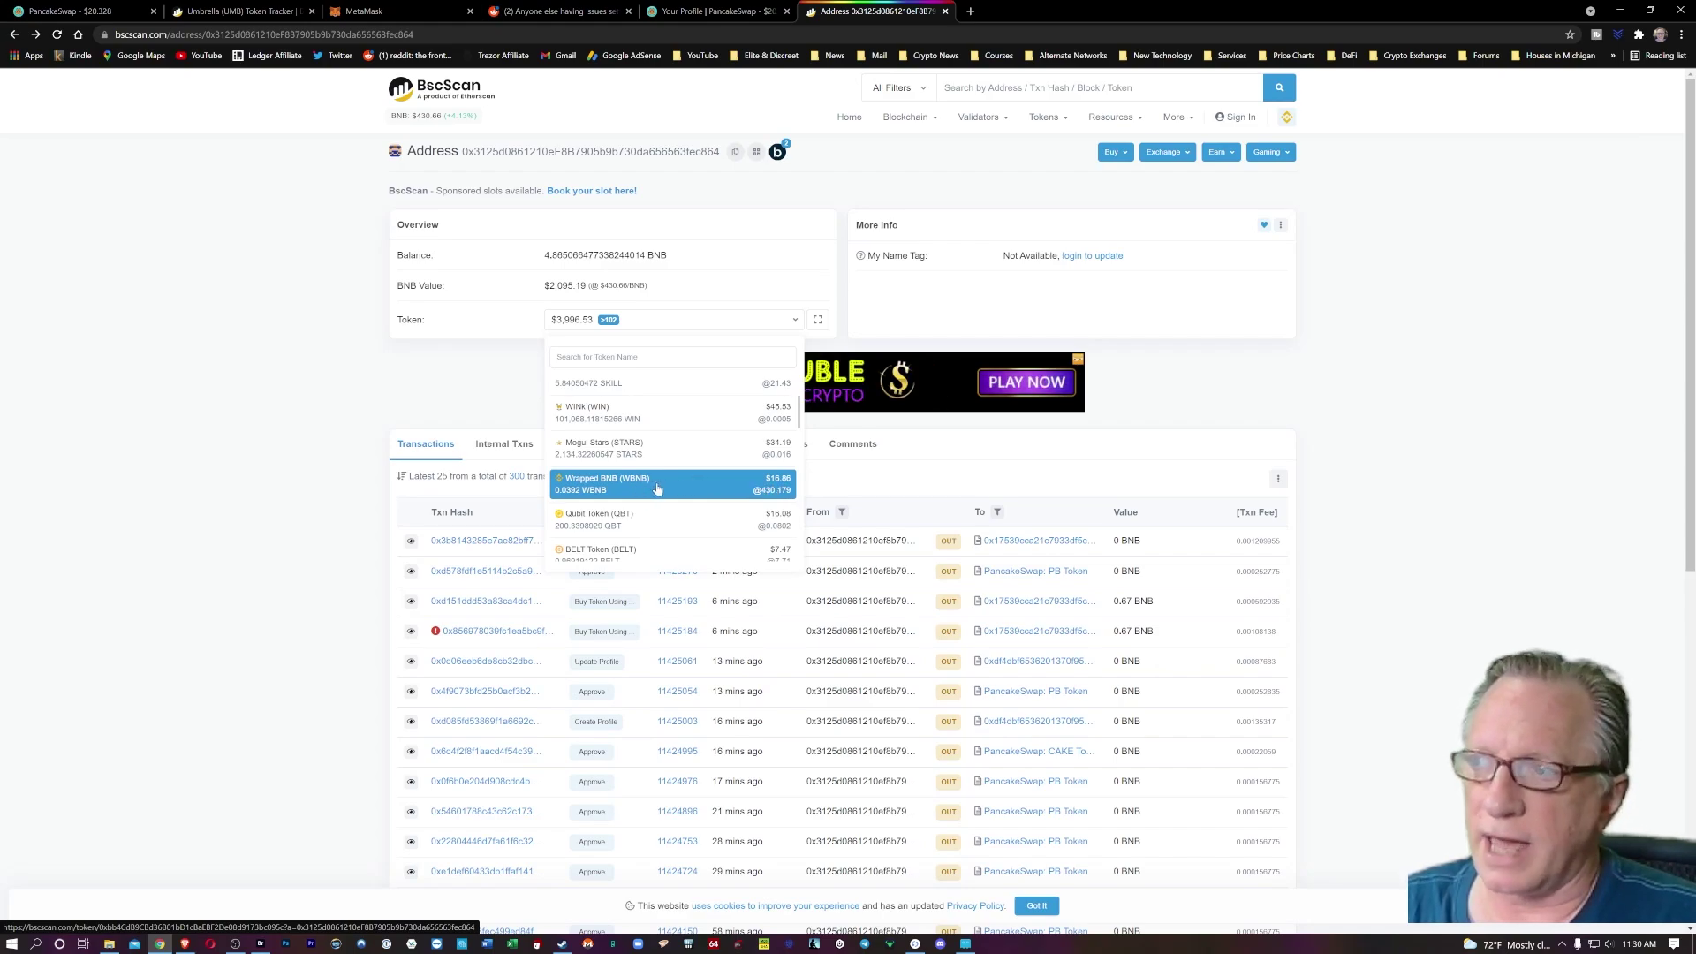
On PancakeSwap's Exchange page, set WBNB to BNB with the MAX amount of 0.0392.
left_click(712, 12)
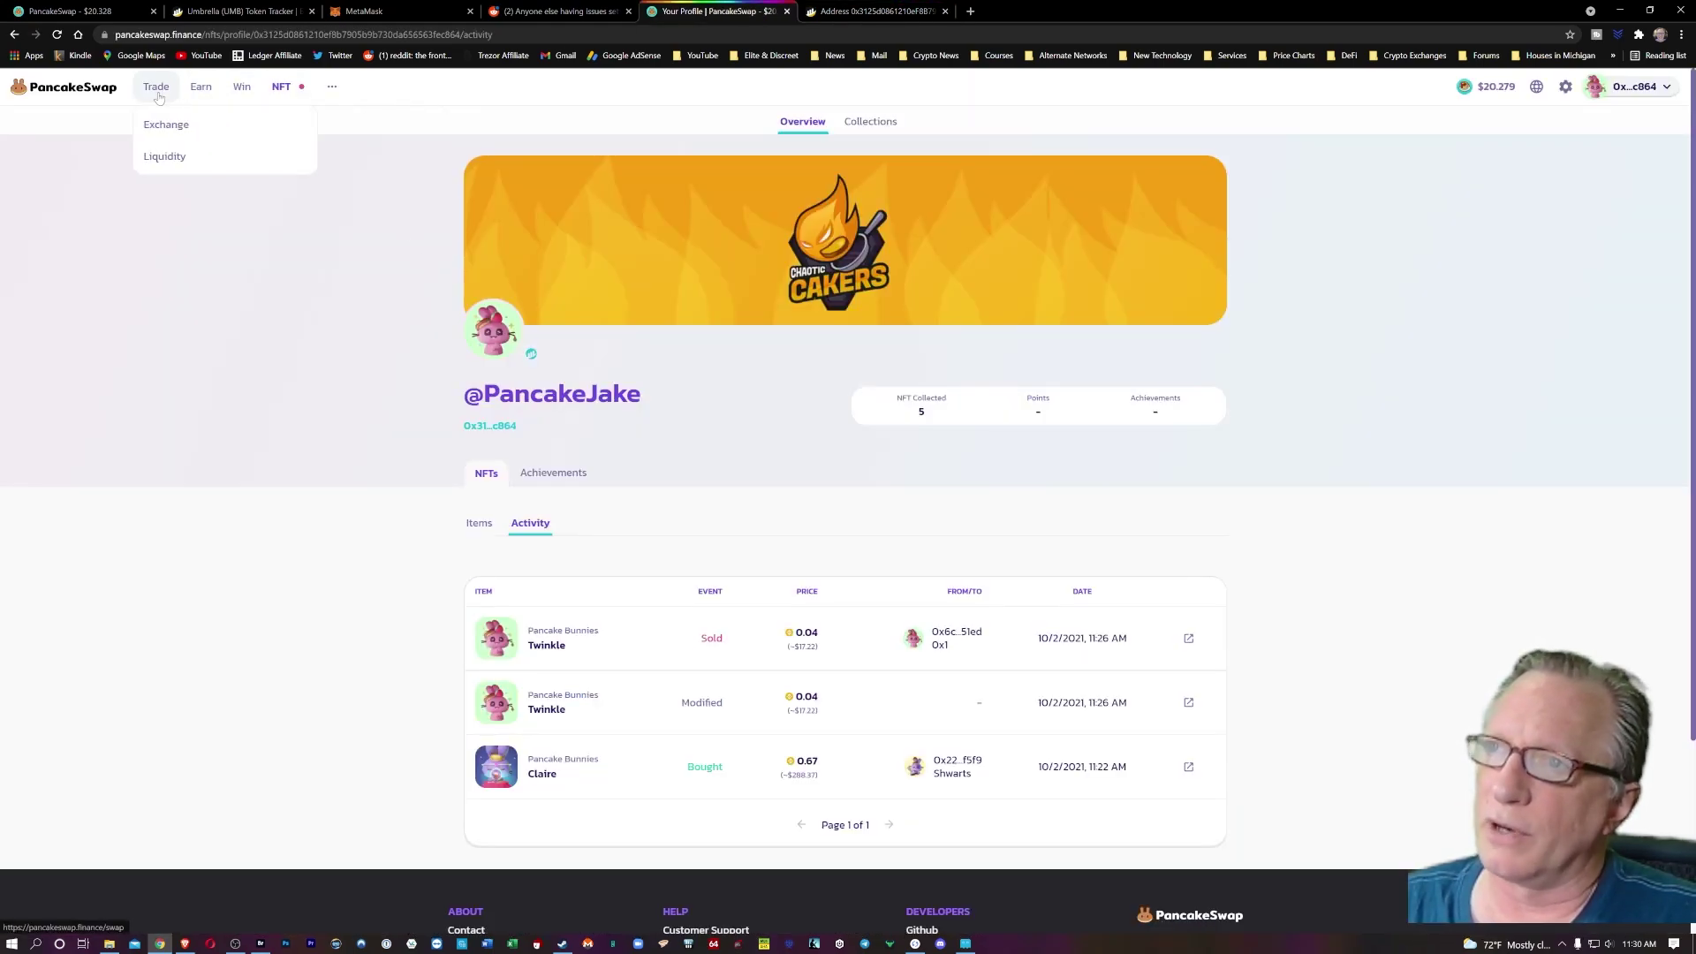
left_click(167, 125)
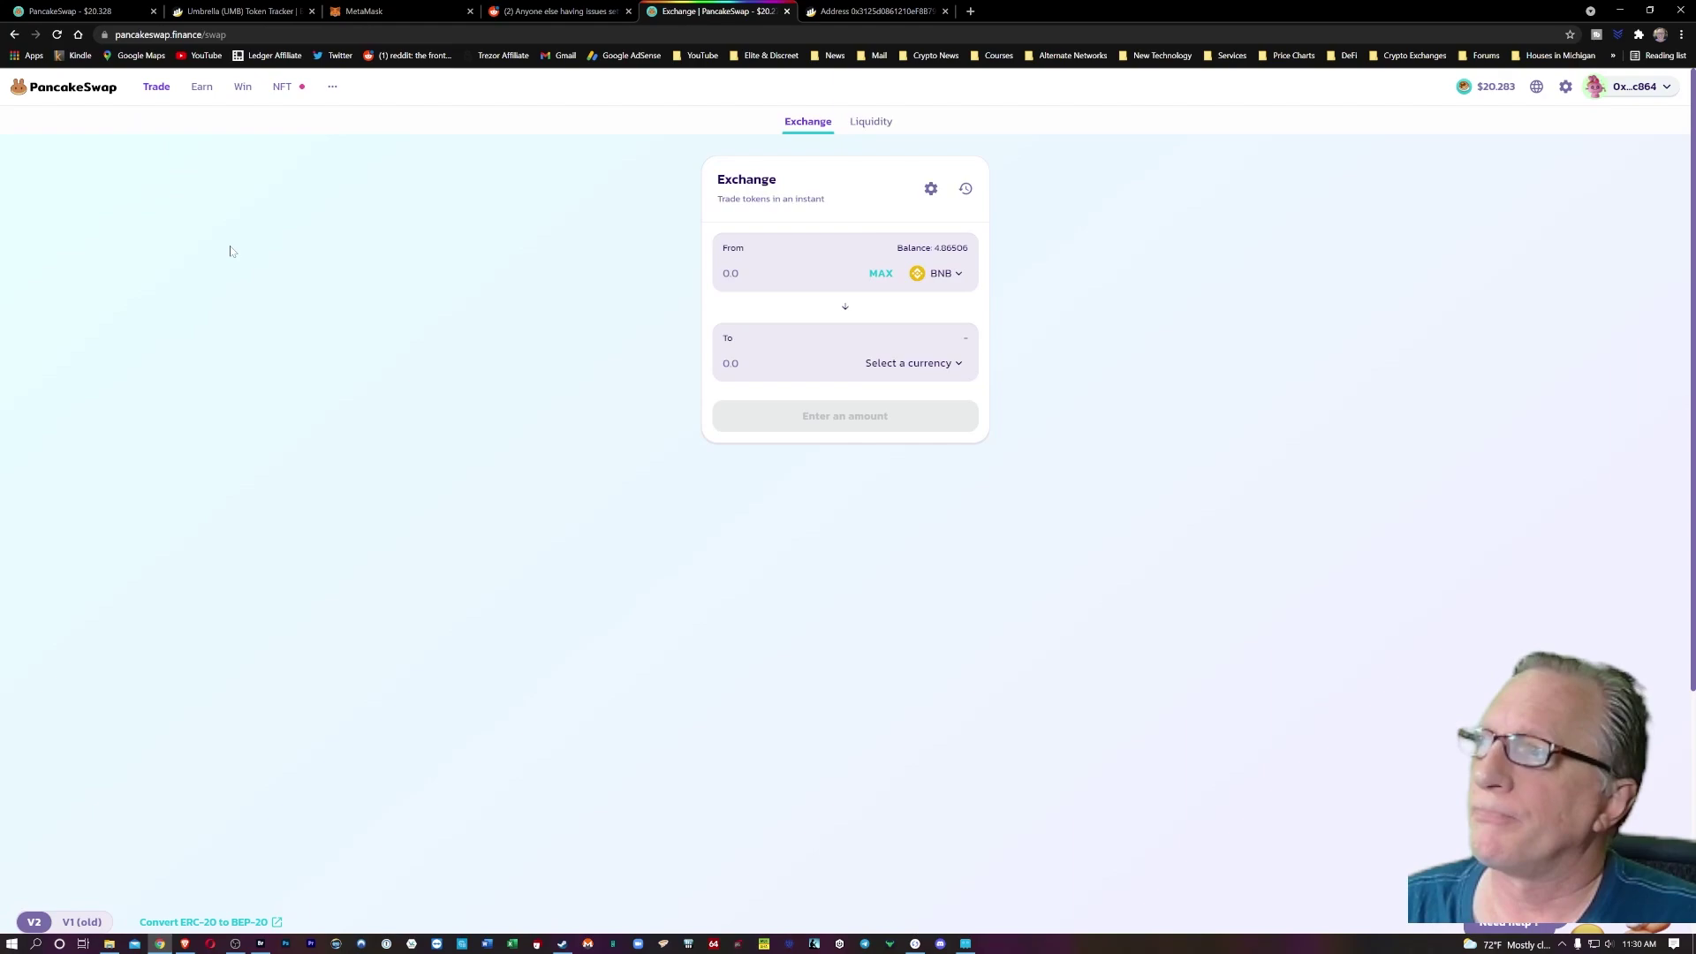
left_click(947, 273)
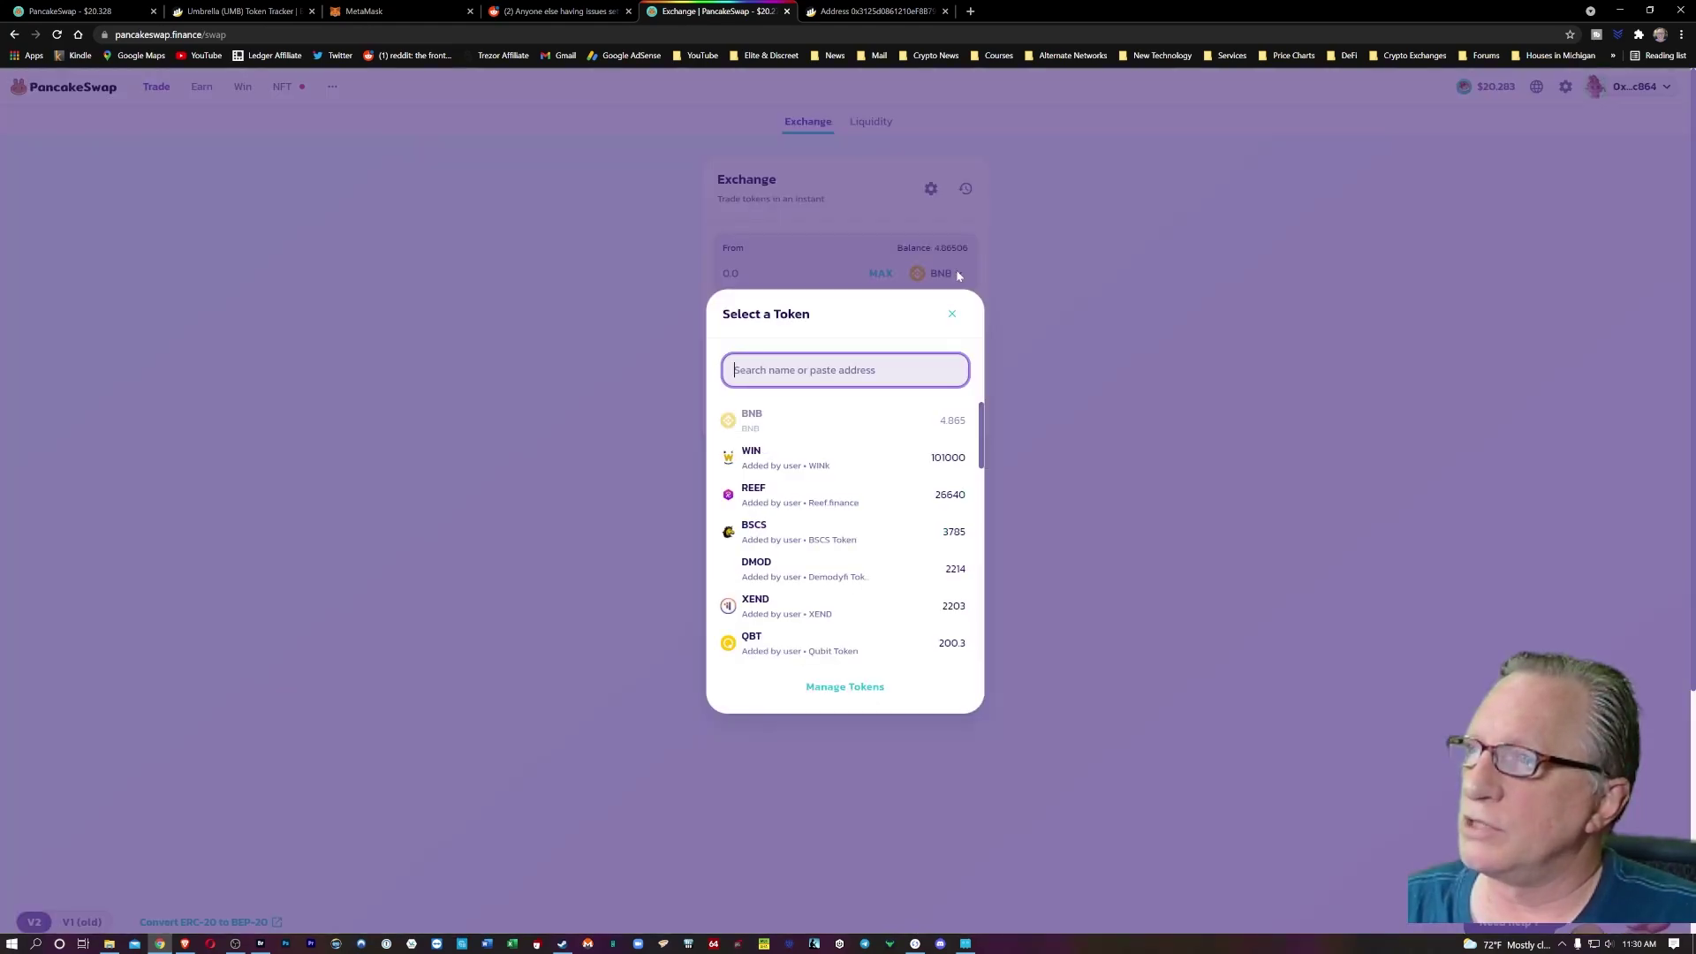
scroll(812, 530, "down", 2)
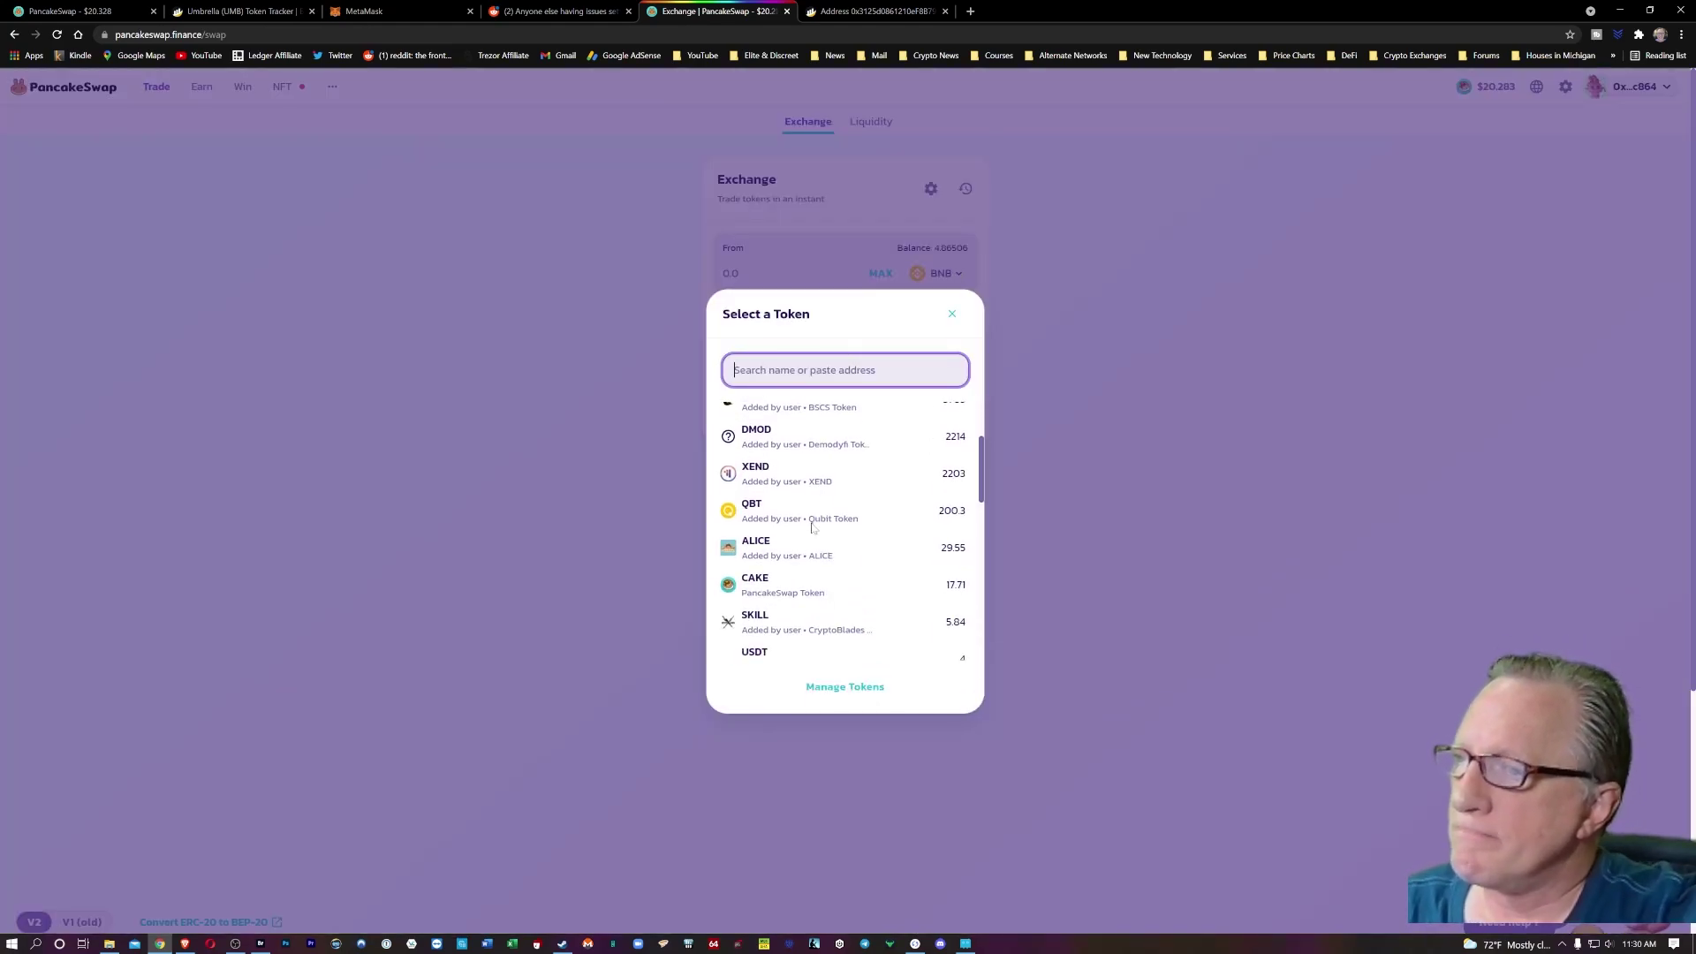
scroll(813, 529, "down", 2)
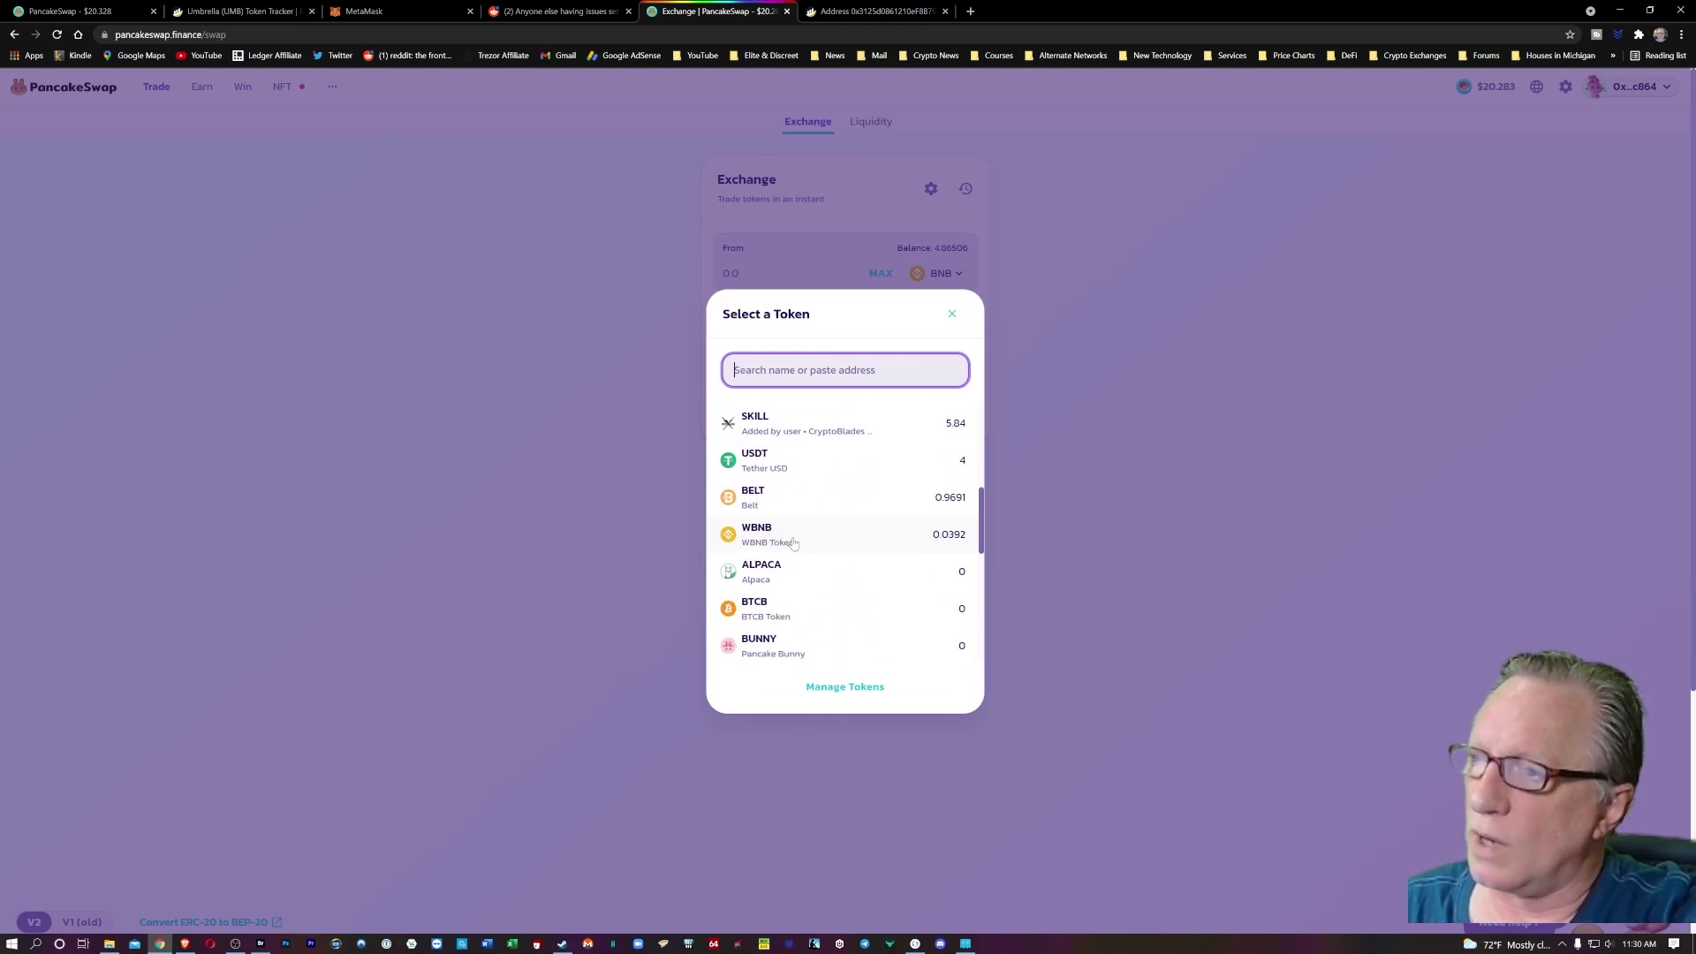
left_click(794, 543)
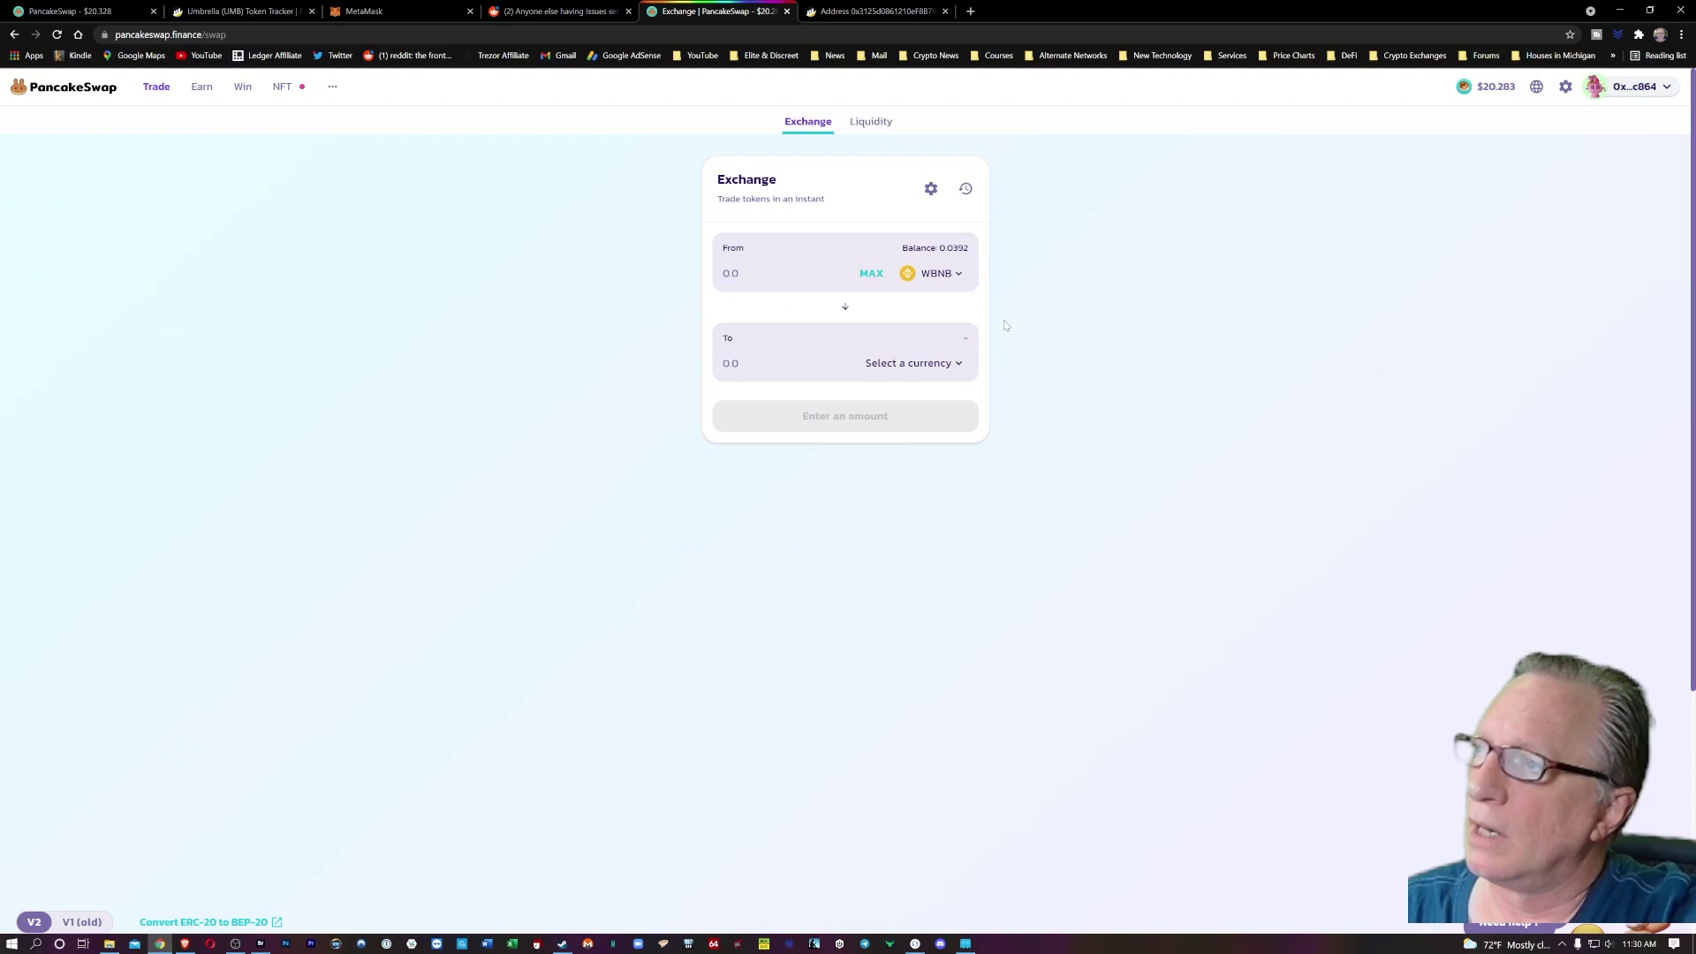
left_click(950, 365)
left_click(782, 430)
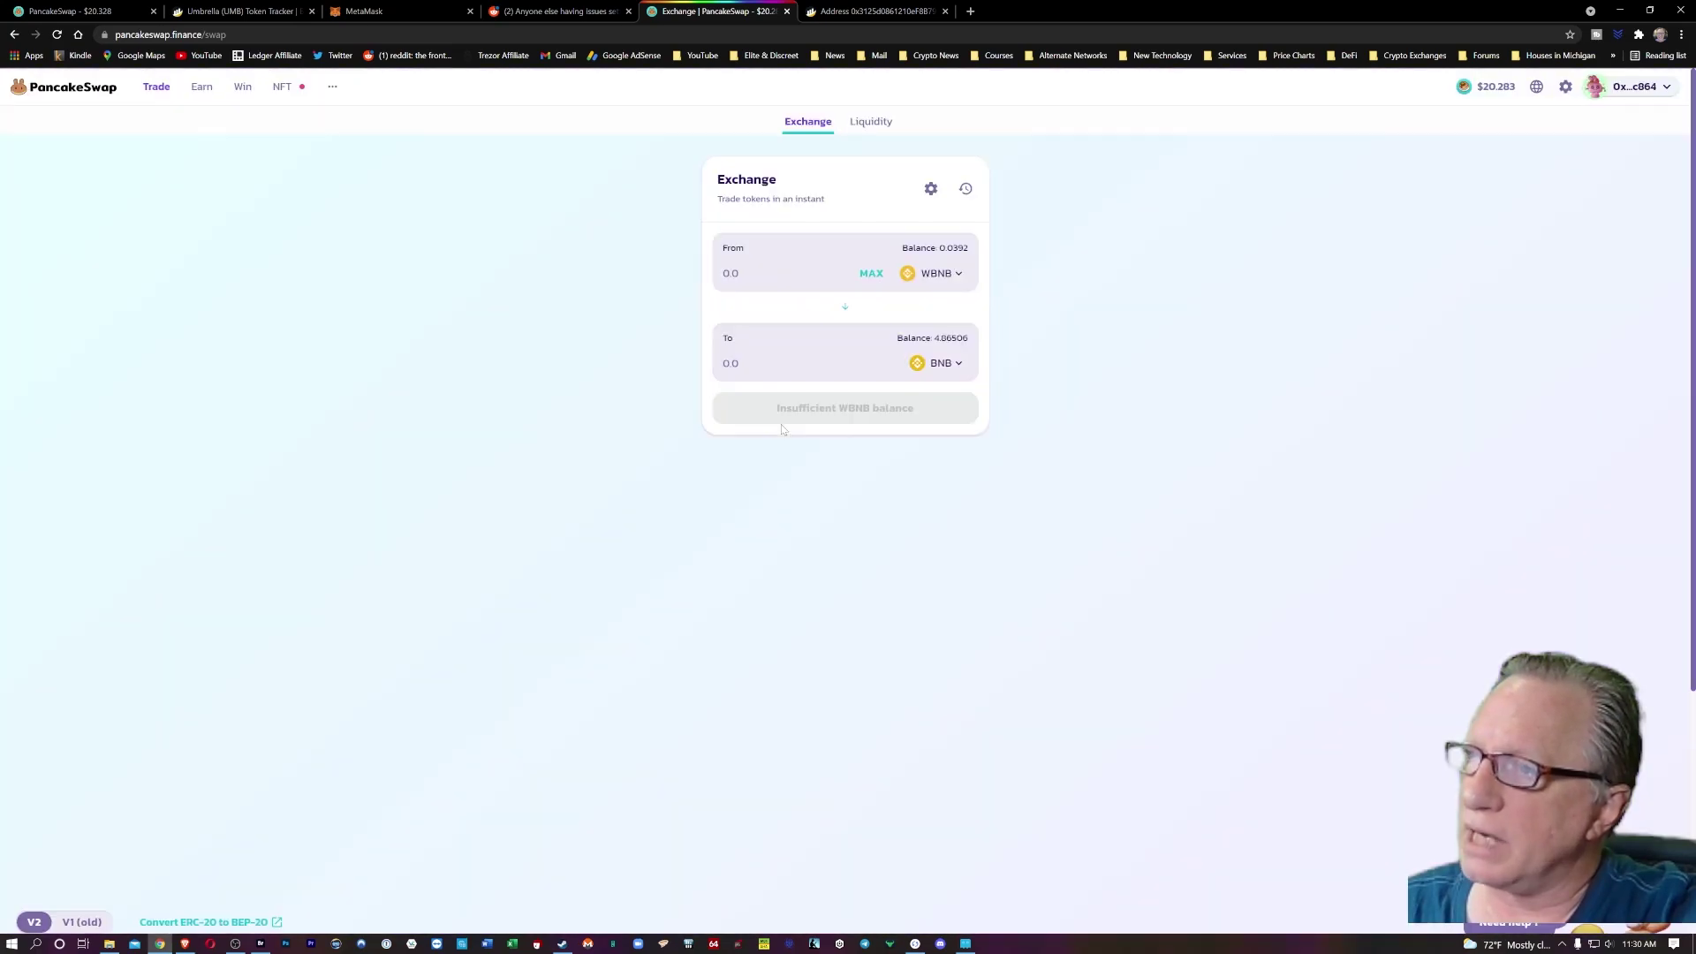
left_click(871, 273)
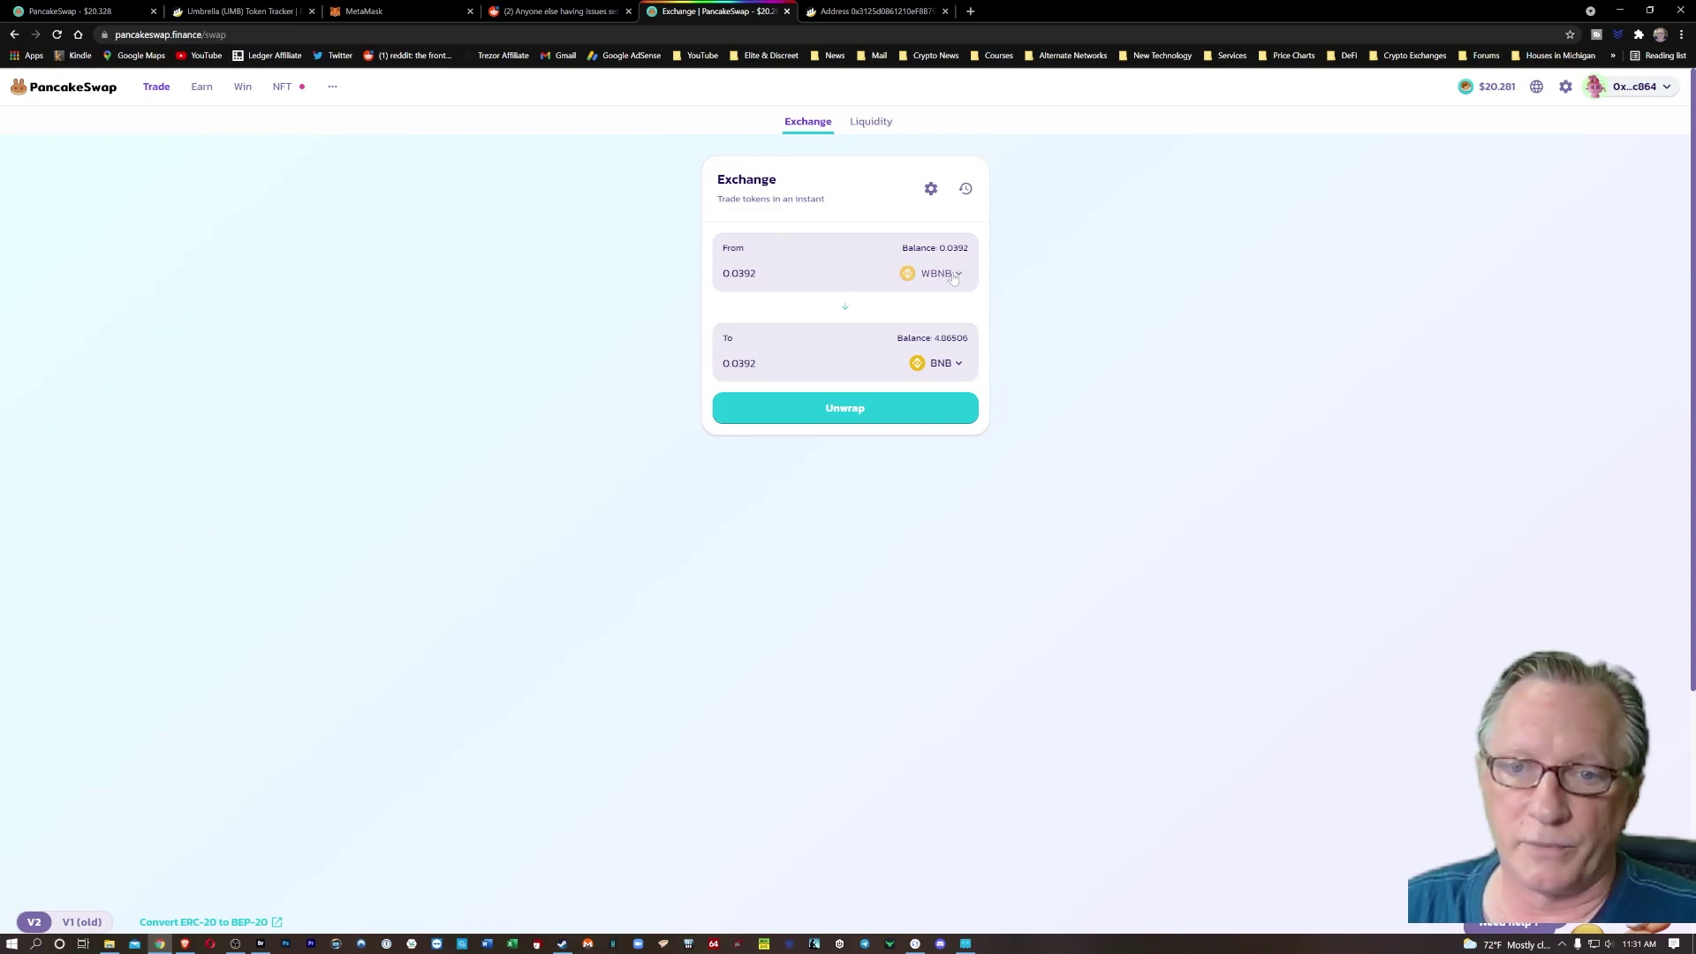
Unwrap the 0.0392 WBNB and confirm the transaction in MetaMask.
left_click(847, 410)
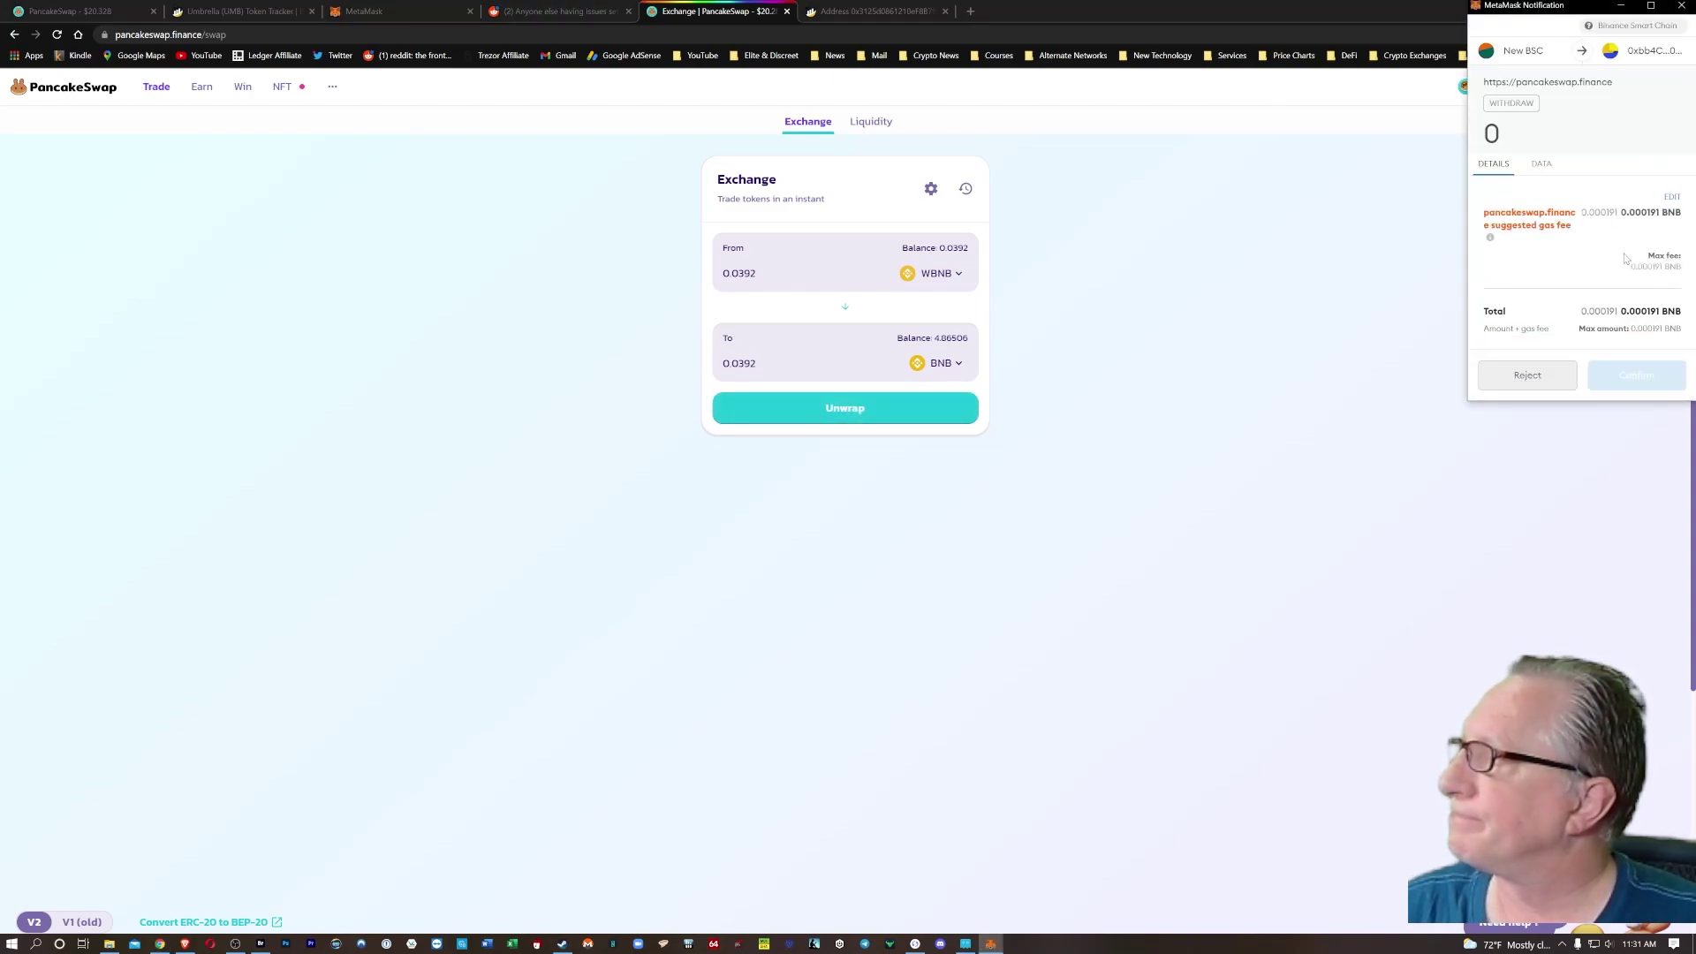
left_click(1637, 375)
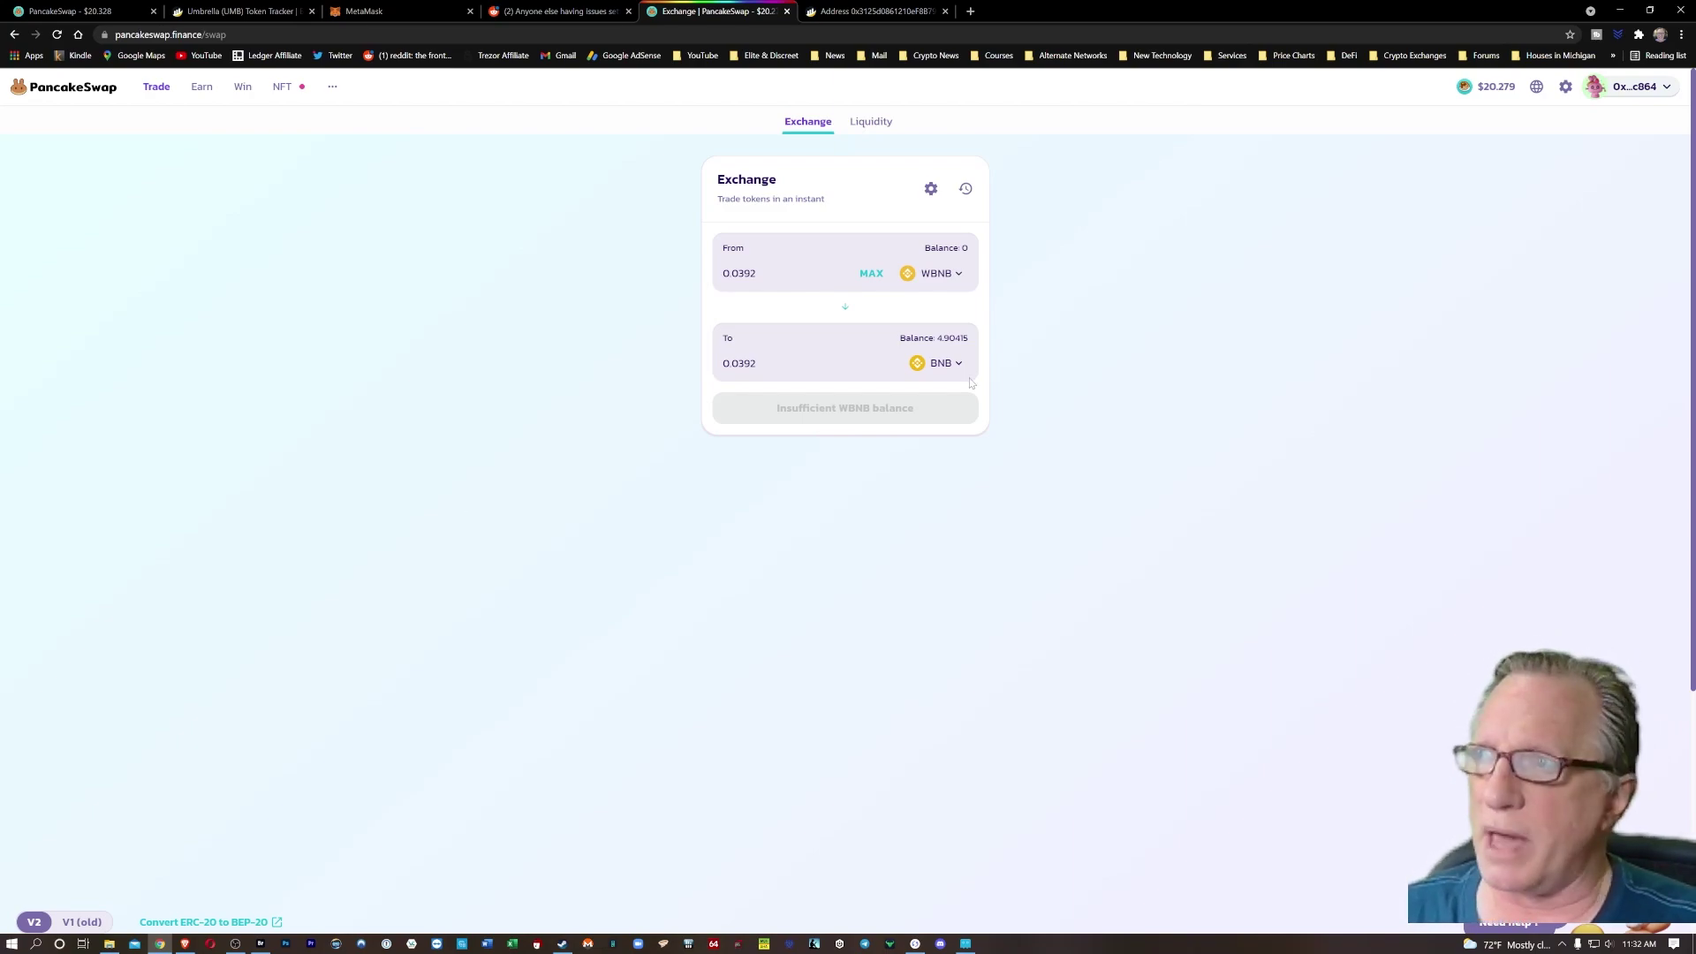
Go back to the NFT Market Overview page through the NFT menu.
mouse_move(290, 88)
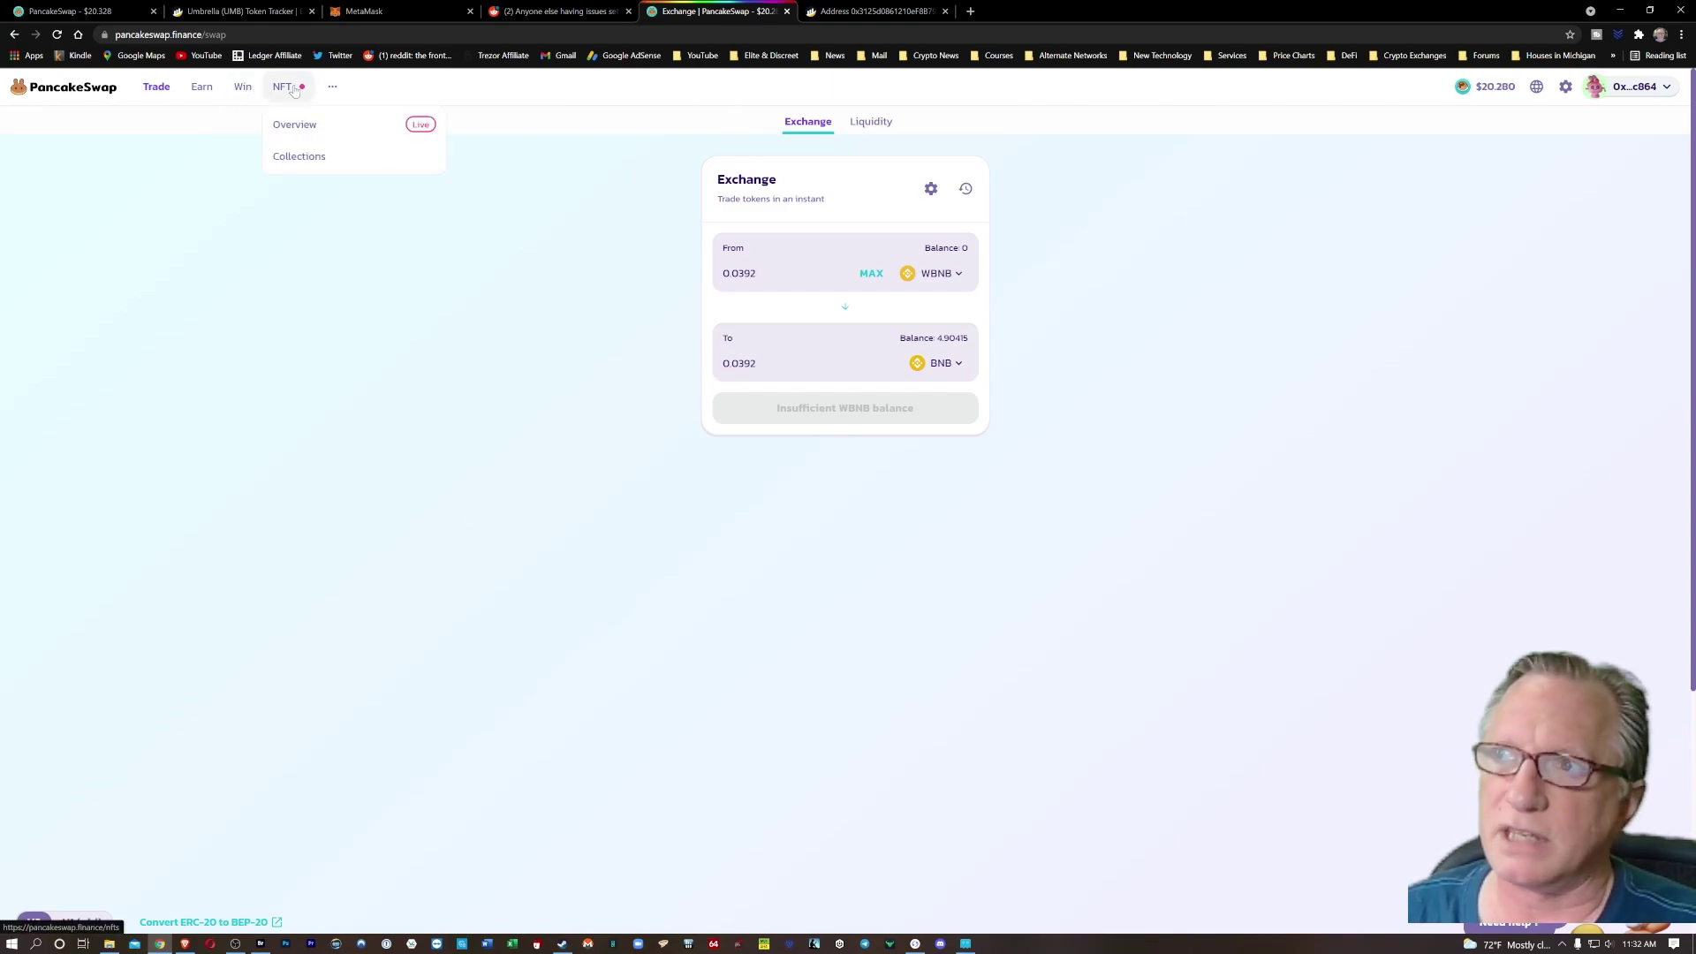
left_click(415, 124)
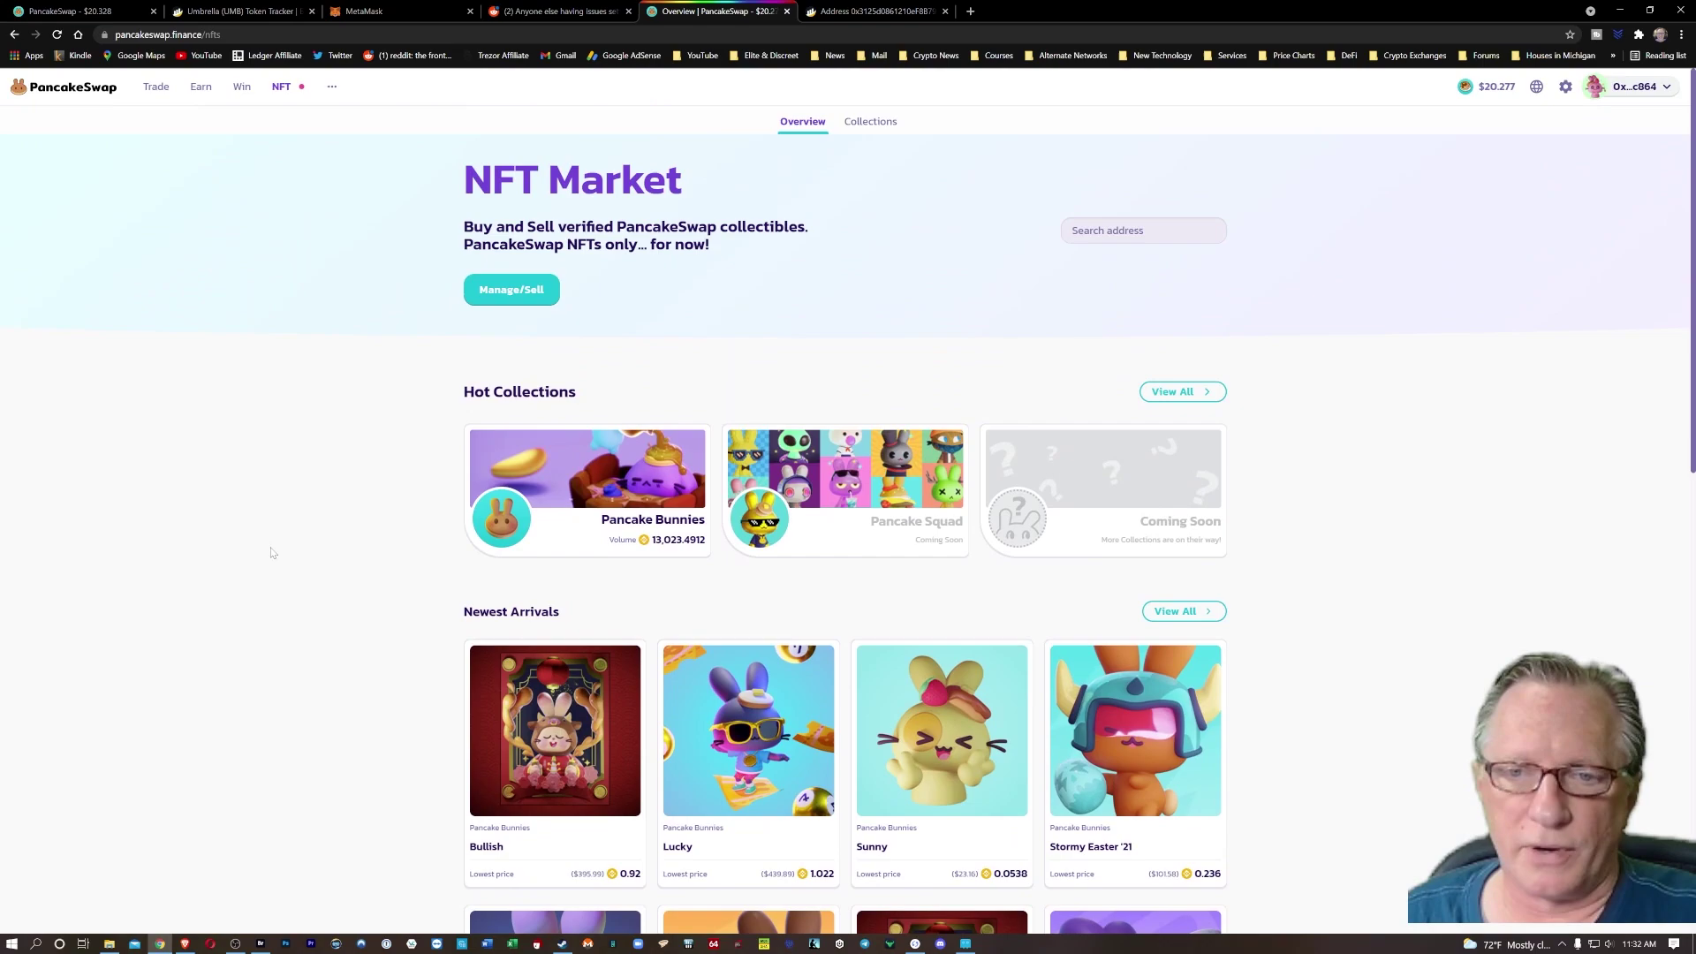